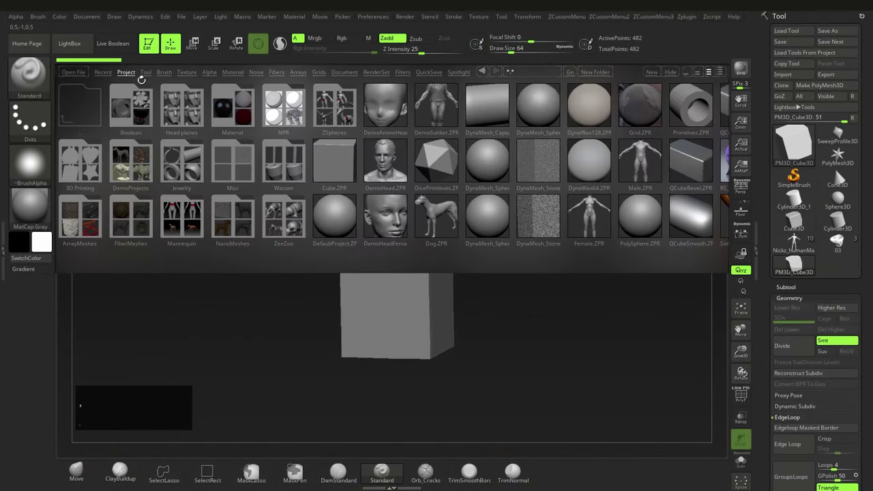
# Step: Open the Kotelnikoff Earthquake demo project from the DemoProjects folder without saving the current project
pyautogui.doubleClick(130, 169)
pyautogui.press(',')
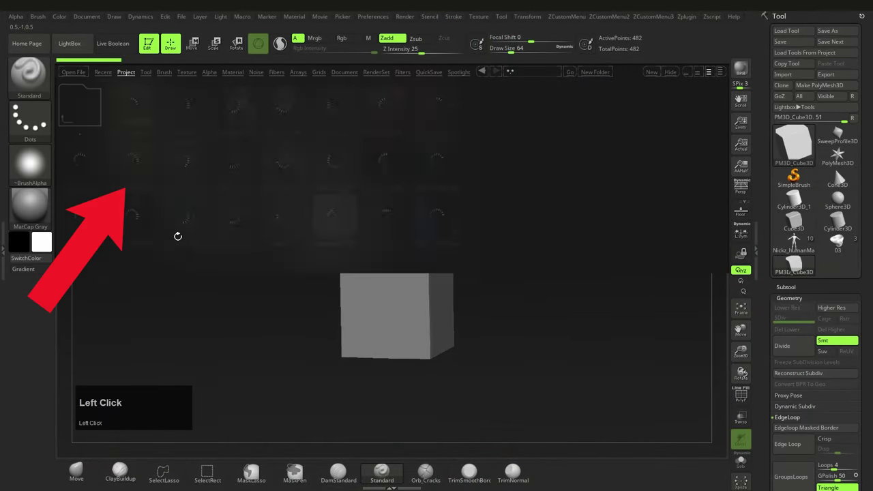
pyautogui.doubleClick(288, 165)
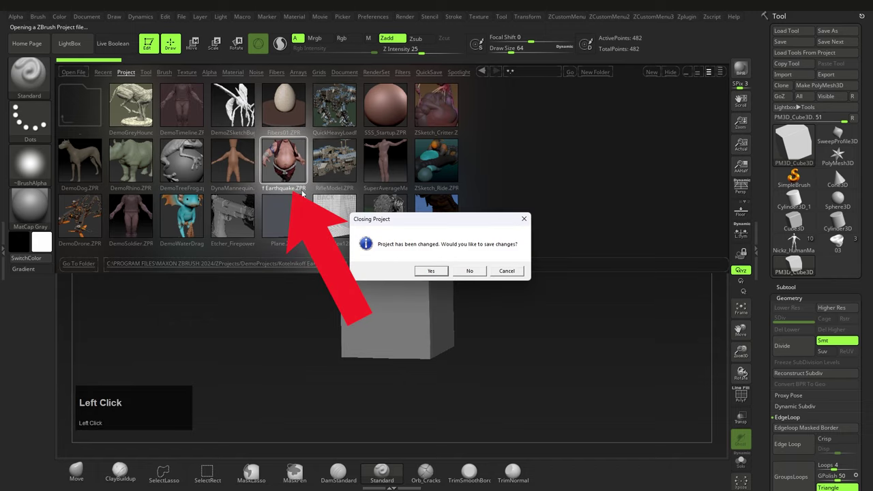
pyautogui.click(470, 272)
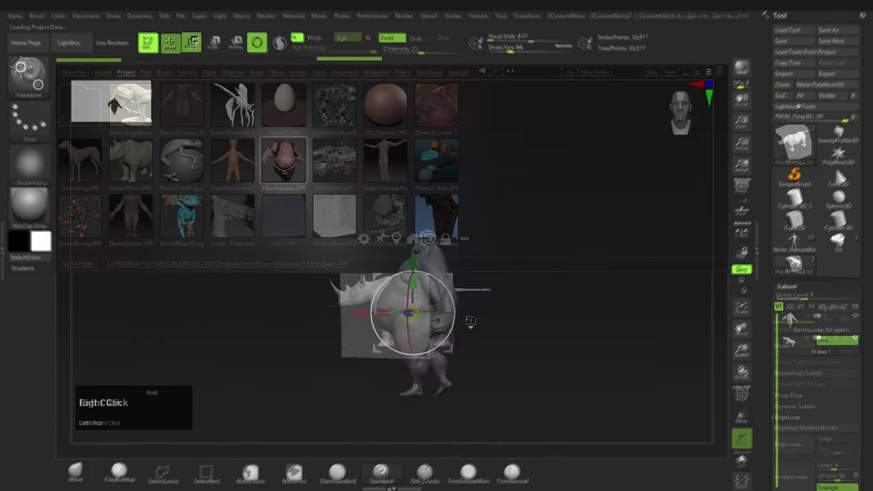
# Step: Isolate the rhino's head with a lasso selection, then move it onto the character's neck and tilt it into place
pyautogui.keyDown('ctrl'); pyautogui.keyDown('shift'); pyautogui.moveTo(410, 287); pyautogui.dragTo(437, 236); pyautogui.keyUp('shift'); pyautogui.keyUp('ctrl')
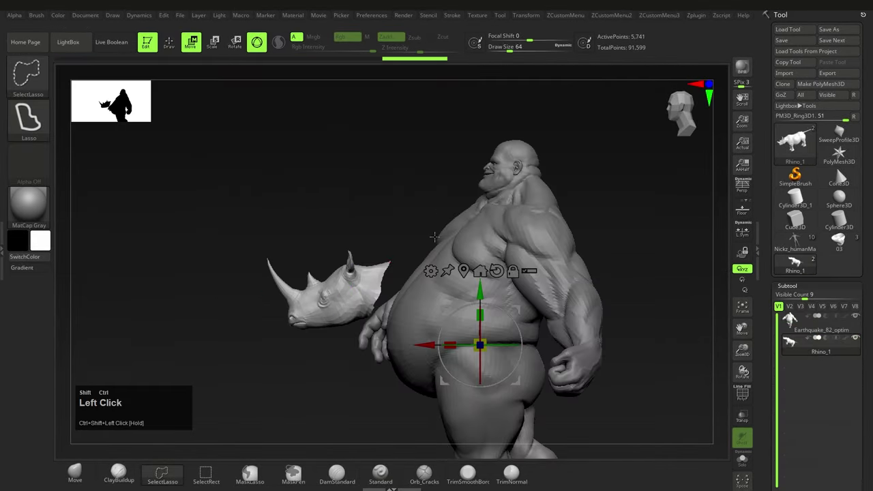
pyautogui.moveTo(321, 292); pyautogui.dragTo(468, 205)
pyautogui.keyDown('alt'); pyautogui.moveTo(410, 205); pyautogui.dragTo(410, 300, button='right'); pyautogui.keyUp('alt')
pyautogui.moveTo(382, 273)
pyautogui.mouseDown(button='right')
pyautogui.moveTo(530, 270)
pyautogui.moveTo(409, 270)
pyautogui.mouseUp(button='right')
pyautogui.moveTo(498, 228); pyautogui.dragTo(503, 236)
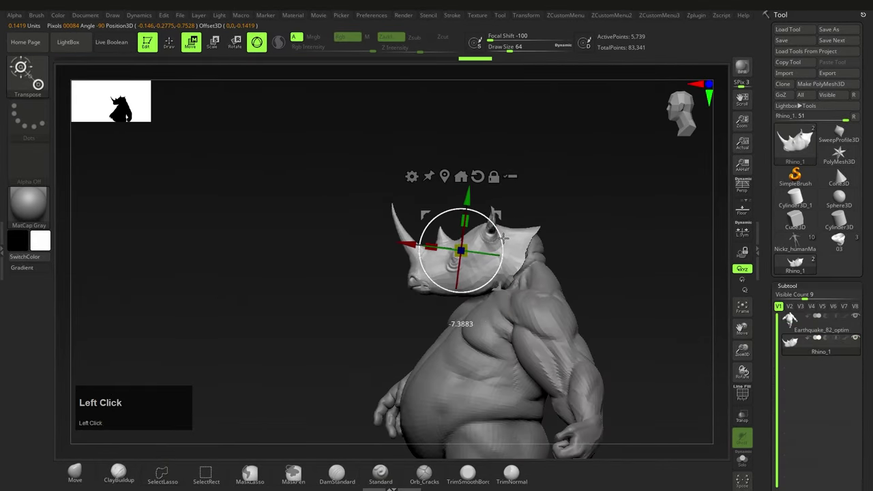
# Step: Fine-tune the rhino head's position on the shoulders, checking its fit from the side and the front
pyautogui.press('q')
pyautogui.moveTo(382, 273); pyautogui.dragTo(491, 273, button='right')
pyautogui.press('w')
pyautogui.moveTo(409, 273); pyautogui.dragTo(505, 273, button='right')
pyautogui.moveTo(510, 198); pyautogui.dragTo(511, 191)
pyautogui.moveTo(587, 225); pyautogui.dragTo(515, 225, button='right')
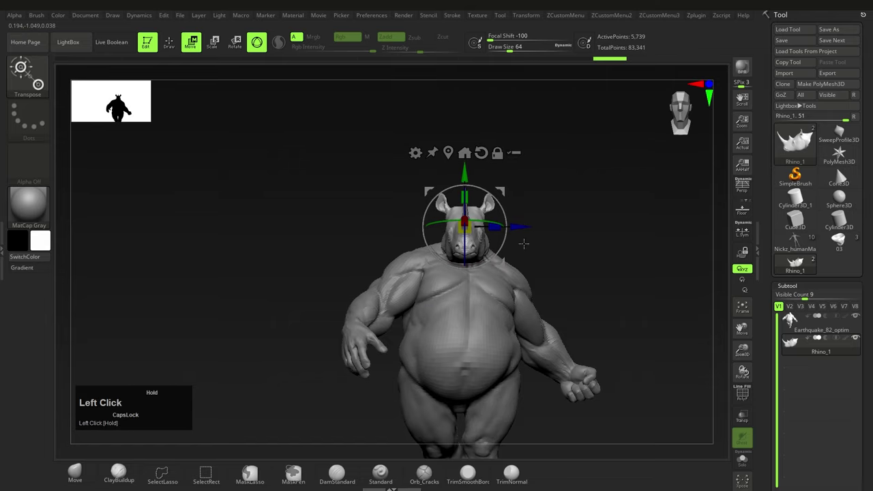
pyautogui.press('q')
pyautogui.moveTo(524, 292)
pyautogui.mouseDown(button='right')
pyautogui.moveTo(427, 292)
pyautogui.moveTo(493, 282)
pyautogui.moveTo(436, 273)
pyautogui.mouseUp(button='right')
# Step: Make the body the active subtool, mask everything except the character's left arm, and rotate that arm up into a raised-fist pose
pyautogui.keyDown('alt'); pyautogui.click(472, 269); pyautogui.keyUp('alt')
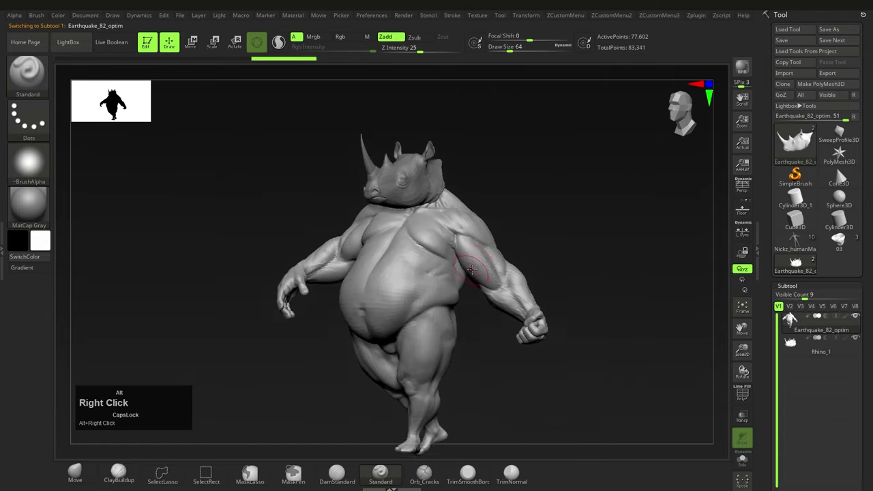
pyautogui.press('w')
pyautogui.hotkey('shift', 'f')
pyautogui.keyDown('ctrl'); pyautogui.moveTo(471, 229); pyautogui.dragTo(501, 273); pyautogui.keyUp('ctrl')
pyautogui.keyDown('ctrl'); pyautogui.moveTo(472, 269); pyautogui.dragTo(477, 327, button='right'); pyautogui.keyUp('ctrl')
pyautogui.moveTo(546, 273); pyautogui.dragTo(477, 272, button='right')
pyautogui.keyDown('alt'); pyautogui.moveTo(403, 359); pyautogui.dragTo(478, 217); pyautogui.keyUp('alt')
pyautogui.moveTo(506, 187); pyautogui.dragTo(525, 229)
pyautogui.moveTo(464, 246)
pyautogui.keyDown('shift'); pyautogui.mouseDown(button='right')
pyautogui.moveTo(535, 246)
pyautogui.moveTo(536, 205)
pyautogui.mouseUp(button='right'); pyautogui.keyUp('shift')
pyautogui.moveTo(493, 255)
pyautogui.mouseDown()
pyautogui.moveTo(505, 183)
pyautogui.moveTo(492, 188)
pyautogui.mouseUp()
pyautogui.keyDown('ctrl'); pyautogui.moveTo(539, 232); pyautogui.dragTo(580, 273); pyautogui.keyUp('ctrl')
pyautogui.press('q')
# Step: Reshape the shoulder area of the raised arm with the Move brush and turn off the polygroup wireframe display
pyautogui.keyDown('ctrl'); pyautogui.moveTo(579, 225); pyautogui.dragTo(580, 273, button='right'); pyautogui.keyUp('ctrl')
pyautogui.moveTo(635, 259)
pyautogui.mouseDown(button='right')
pyautogui.moveTo(524, 232)
pyautogui.moveTo(469, 232)
pyautogui.mouseUp(button='right')
pyautogui.keyDown('ctrl'); pyautogui.moveTo(470, 327); pyautogui.dragTo(464, 292, button='right'); pyautogui.keyUp('ctrl')
pyautogui.click(75, 473)
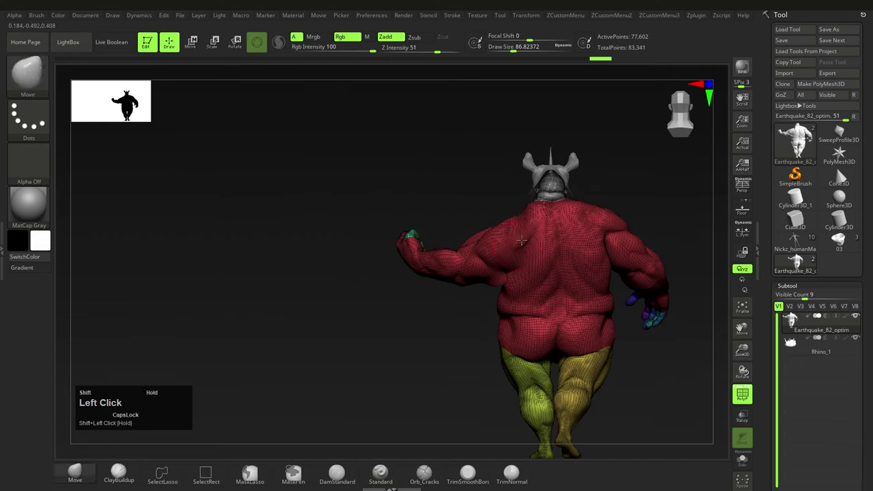
pyautogui.keyDown('ctrl'); pyautogui.moveTo(524, 223); pyautogui.dragTo(524, 253, button='right'); pyautogui.keyUp('ctrl')
pyautogui.moveTo(521, 232); pyautogui.dragTo(515, 218)
pyautogui.moveTo(382, 328); pyautogui.dragTo(519, 321, button='right')
pyautogui.keyDown('ctrl'); pyautogui.moveTo(521, 328); pyautogui.dragTo(529, 280, button='right'); pyautogui.keyUp('ctrl')
pyautogui.hotkey('shift', 'f')
pyautogui.moveTo(501, 247); pyautogui.dragTo(501, 240)
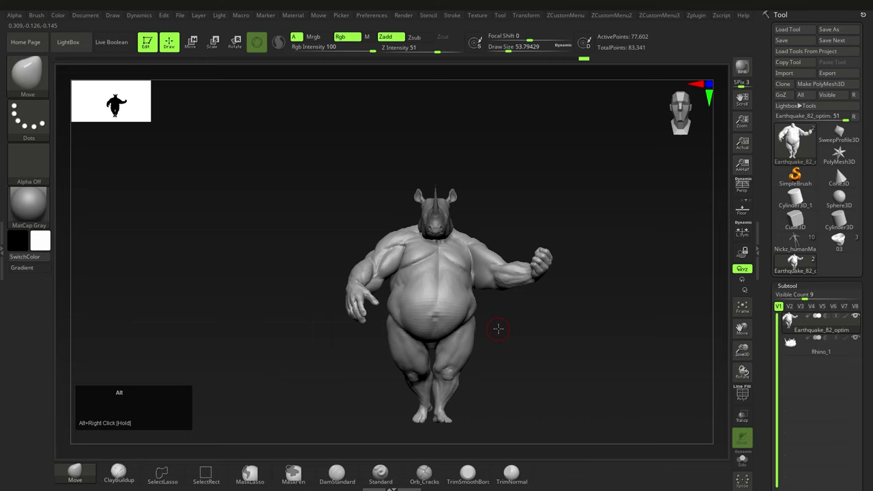
# Step: Choose the CurveTubeSnap brush, toggle symmetry, and set the draw size to about 35
pyautogui.moveTo(497, 327); pyautogui.dragTo(520, 313, button='right')
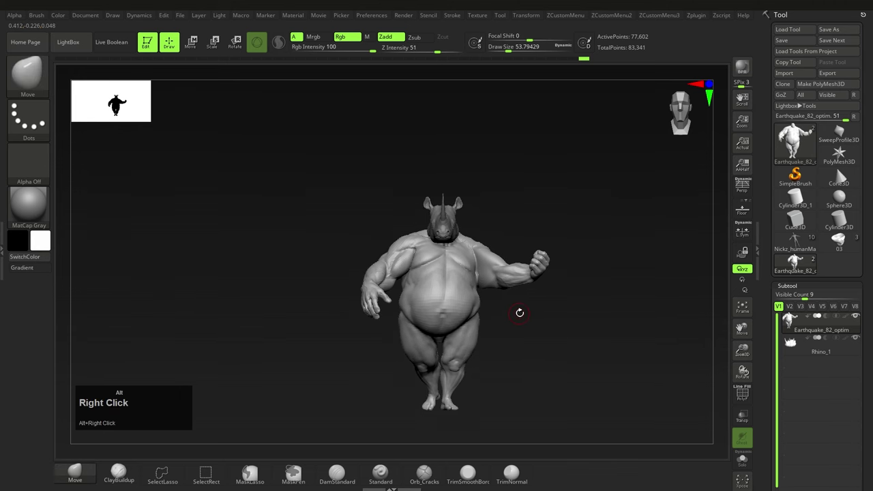
pyautogui.press('b')
pyautogui.press('c')
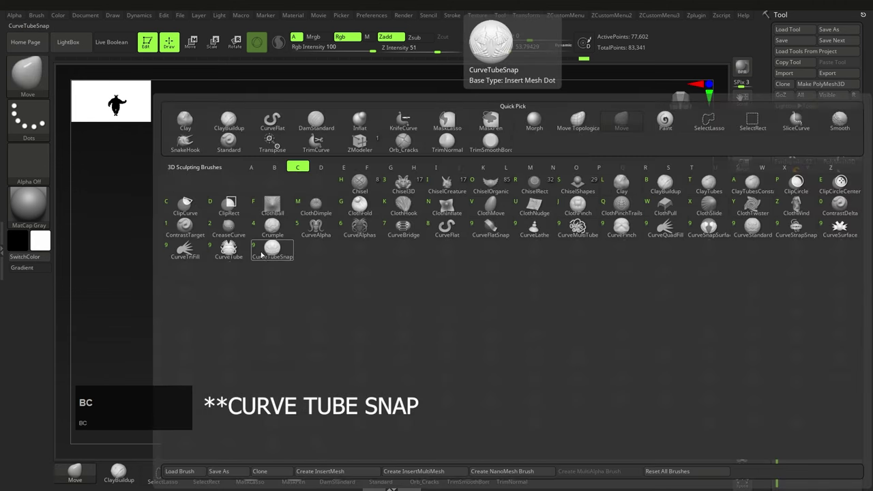
pyautogui.click(278, 253)
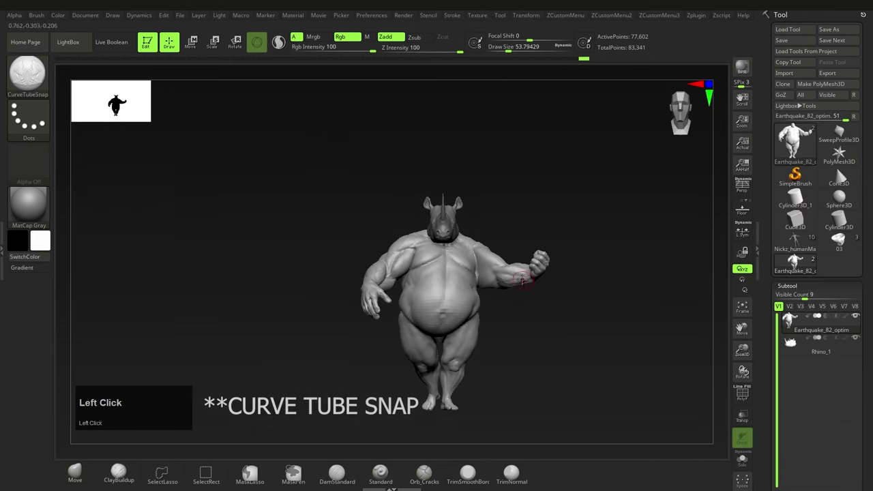
pyautogui.moveTo(522, 278)
pyautogui.mouseDown(button='right')
pyautogui.moveTo(433, 271)
pyautogui.moveTo(444, 328)
pyautogui.mouseUp(button='right')
pyautogui.press('x')
pyautogui.press('s')
pyautogui.click(434, 273)
# Step: Draw a curve tube from the chest over the character's right shoulder and around the back of the neck
pyautogui.click(444, 328)
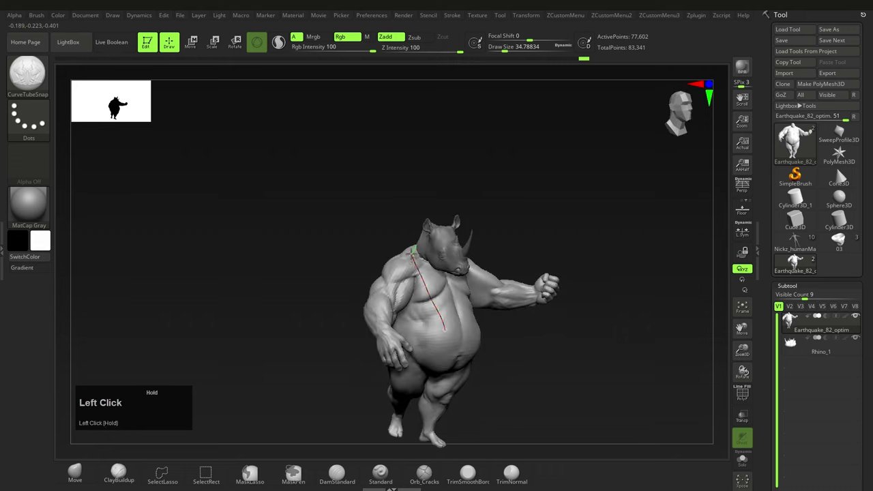
pyautogui.moveTo(412, 253)
pyautogui.mouseDown(button='right')
pyautogui.moveTo(464, 357)
pyautogui.moveTo(434, 328)
pyautogui.mouseUp(button='right')
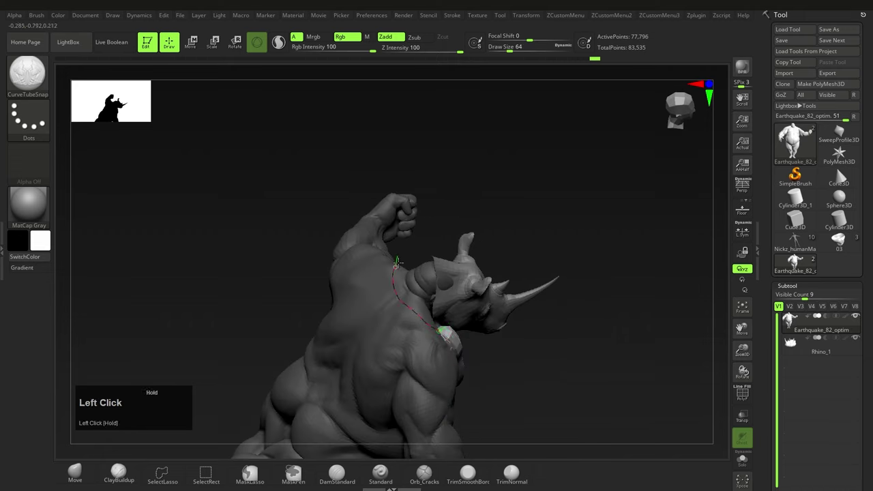
pyautogui.moveTo(398, 263); pyautogui.dragTo(397, 262)
pyautogui.moveTo(397, 262)
pyautogui.mouseDown(button='right')
pyautogui.moveTo(367, 279)
pyautogui.moveTo(368, 301)
pyautogui.moveTo(425, 264)
pyautogui.mouseUp(button='right')
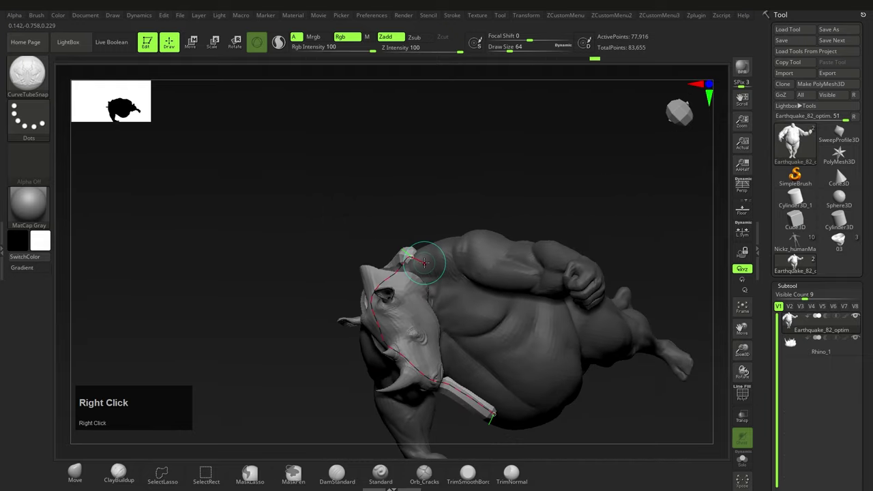
pyautogui.moveTo(475, 312); pyautogui.dragTo(479, 318)
pyautogui.moveTo(436, 321)
pyautogui.mouseDown(button='right')
pyautogui.moveTo(477, 301)
pyautogui.moveTo(483, 321)
pyautogui.mouseUp(button='right')
pyautogui.moveTo(483, 320)
pyautogui.keyDown('ctrl'); pyautogui.mouseDown(button='right')
pyautogui.moveTo(483, 304)
pyautogui.moveTo(500, 362)
pyautogui.moveTo(509, 253)
pyautogui.mouseUp(button='right'); pyautogui.keyUp('ctrl')
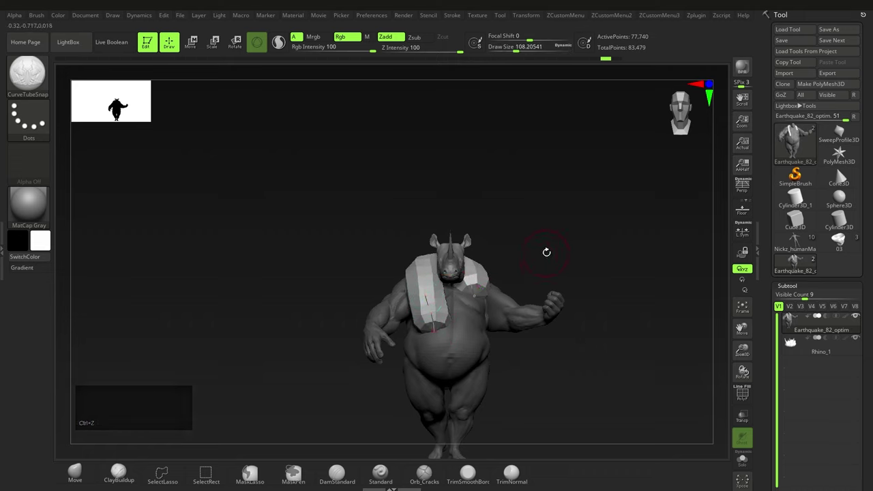
# Step: Thicken the curve tube by updating it with a draw size of about 145
pyautogui.press('s')
pyautogui.moveTo(546, 252); pyautogui.dragTo(545, 252)
pyautogui.moveTo(426, 303); pyautogui.dragTo(428, 302)
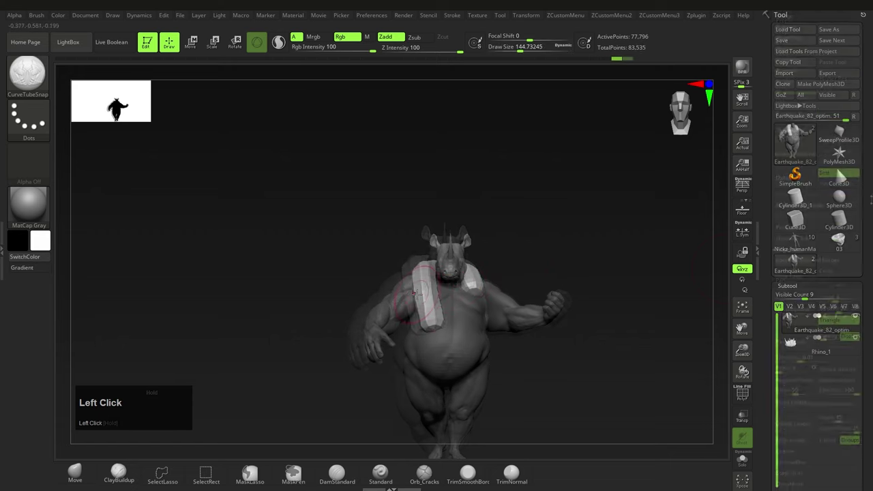
pyautogui.moveTo(870, 462); pyautogui.dragTo(870, 240)
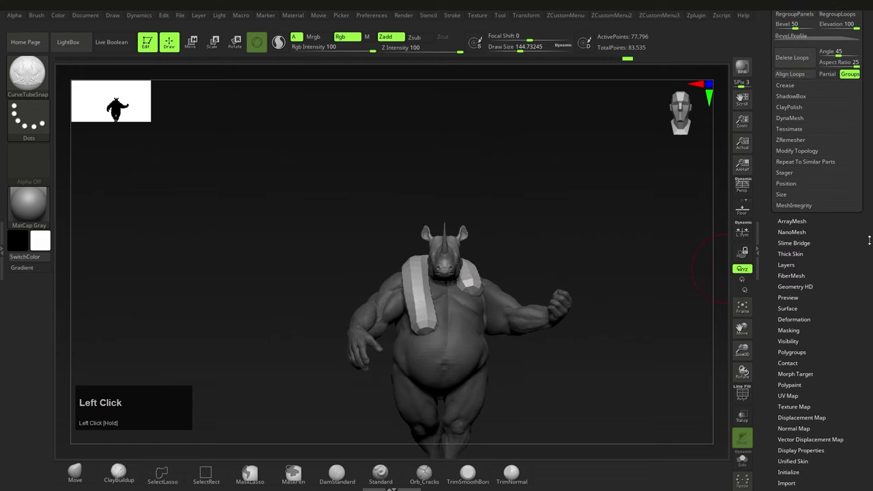
pyautogui.moveTo(870, 301); pyautogui.dragTo(871, 281)
pyautogui.keyDown('shift'); pyautogui.click(796, 291); pyautogui.keyUp('shift')
pyautogui.moveTo(789, 141); pyautogui.dragTo(789, 187)
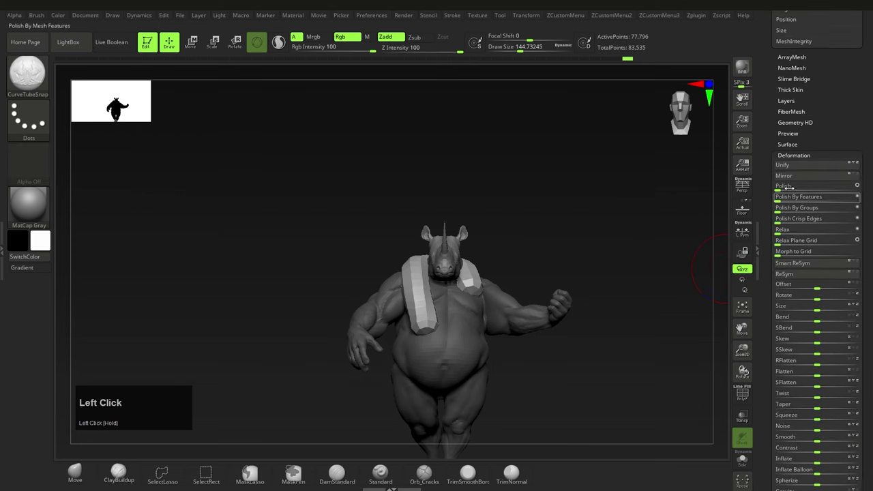
pyautogui.click(789, 178)
pyautogui.click(790, 178)
pyautogui.keyDown('shift'); pyautogui.click(794, 157); pyautogui.keyUp('shift')
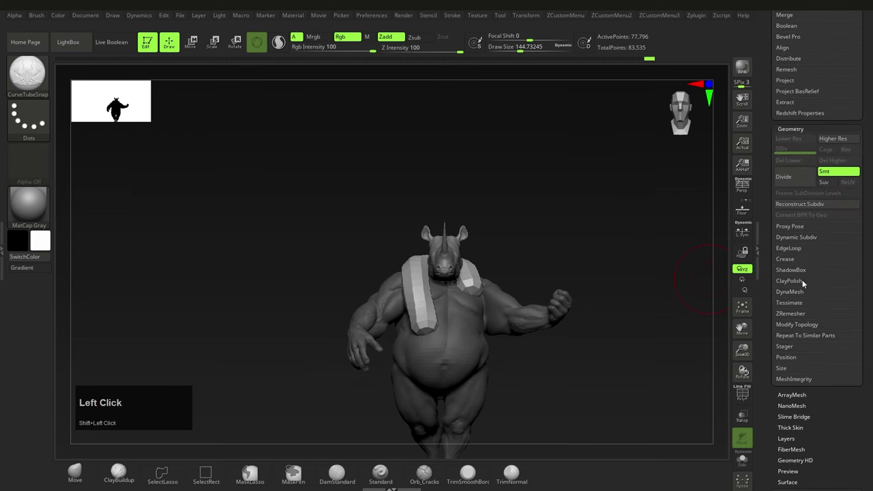
# Step: Try Mirror And Weld while the tube is still part of the body subtool, and undo it
pyautogui.click(797, 323)
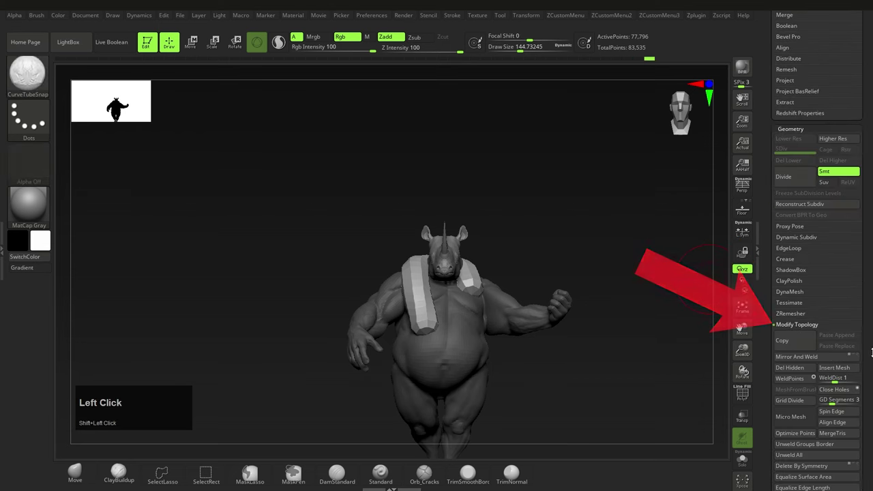
pyautogui.scroll(-1, 822, 294)
pyautogui.click(811, 295)
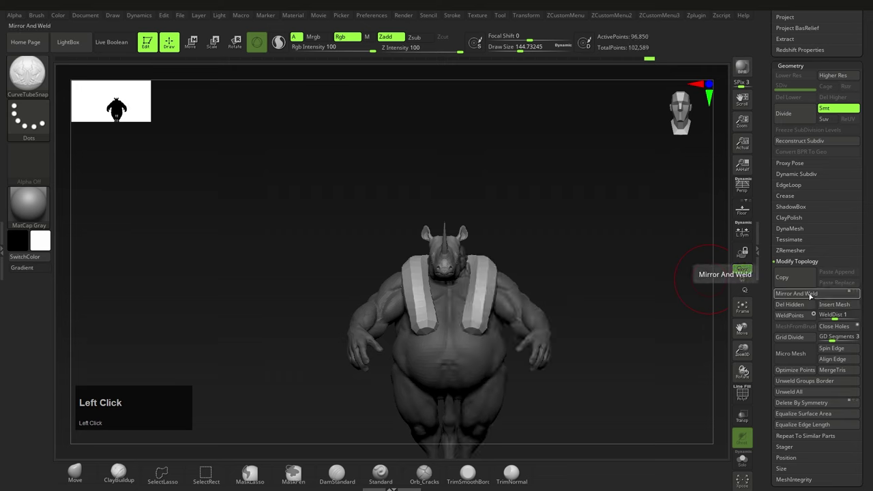
pyautogui.hotkey('ctrl', 'z')
# Step: Split the masked body from the tube into a separate subtool, and mirror and weld the tube across to the other shoulder
pyautogui.scroll(5, 798, 259)
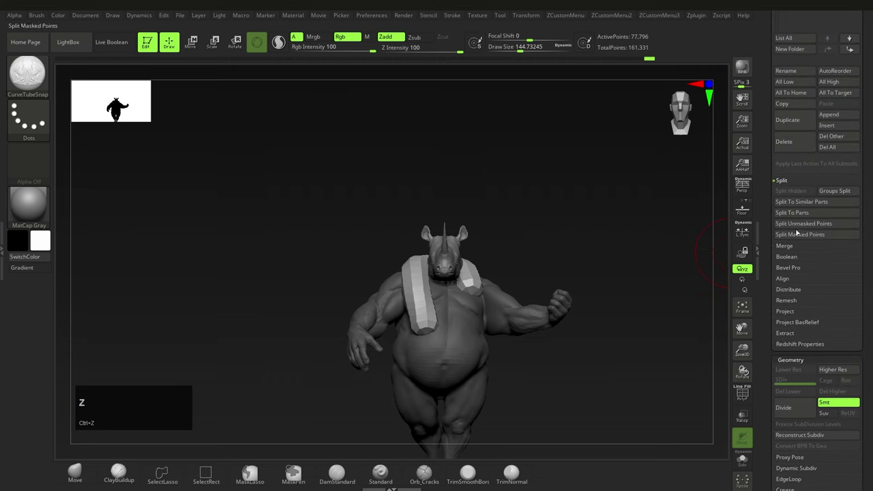
pyautogui.click(804, 237)
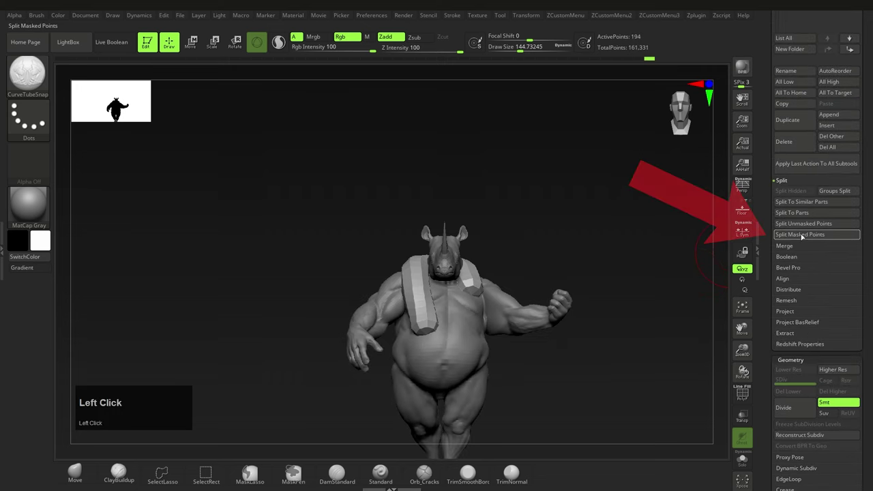
pyautogui.keyDown('alt'); pyautogui.moveTo(573, 356); pyautogui.dragTo(575, 343, button='right'); pyautogui.keyUp('alt')
pyautogui.moveTo(870, 333); pyautogui.dragTo(868, 260)
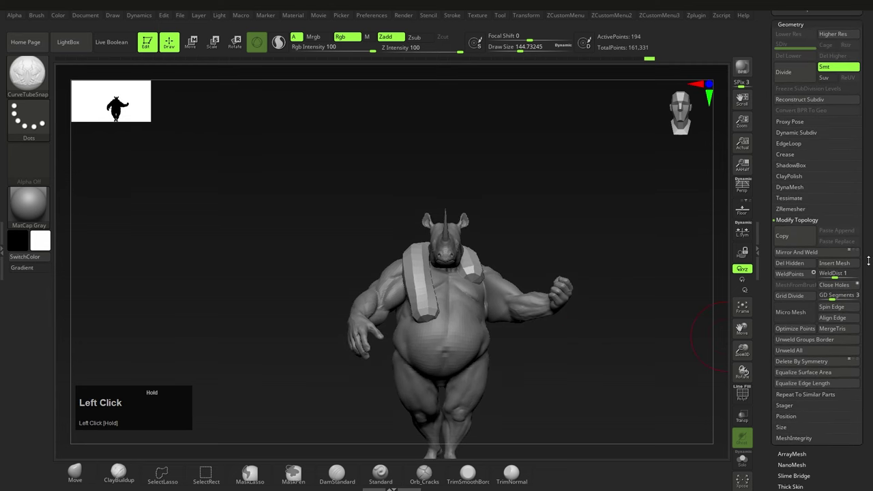
pyautogui.click(803, 254)
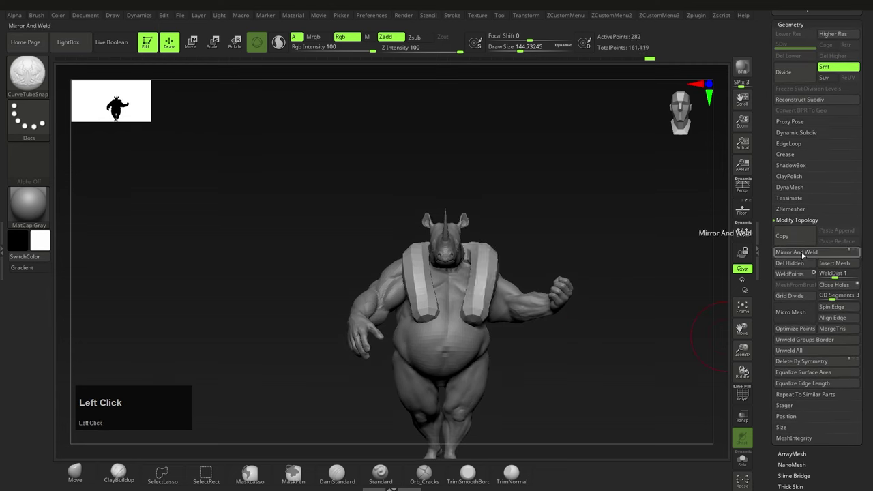
# Step: Reshape the mirrored tube over the chest with the Move brush, using draw sizes of about 262 and 101
pyautogui.moveTo(482, 292); pyautogui.dragTo(455, 290, button='right')
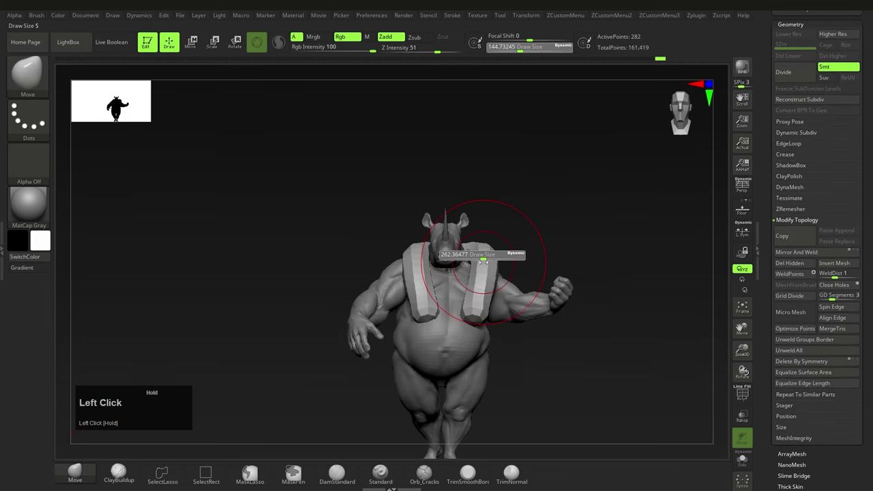
pyautogui.moveTo(482, 262); pyautogui.dragTo(482, 261)
pyautogui.moveTo(483, 262)
pyautogui.mouseDown(button='right')
pyautogui.moveTo(572, 253)
pyautogui.moveTo(500, 252)
pyautogui.moveTo(560, 295)
pyautogui.moveTo(503, 293)
pyautogui.mouseUp(button='right')
pyautogui.click(500, 252)
pyautogui.keyDown('ctrl'); pyautogui.moveTo(483, 255); pyautogui.dragTo(489, 244, button='right'); pyautogui.keyUp('ctrl')
pyautogui.press('s')
pyautogui.moveTo(490, 244); pyautogui.dragTo(490, 245)
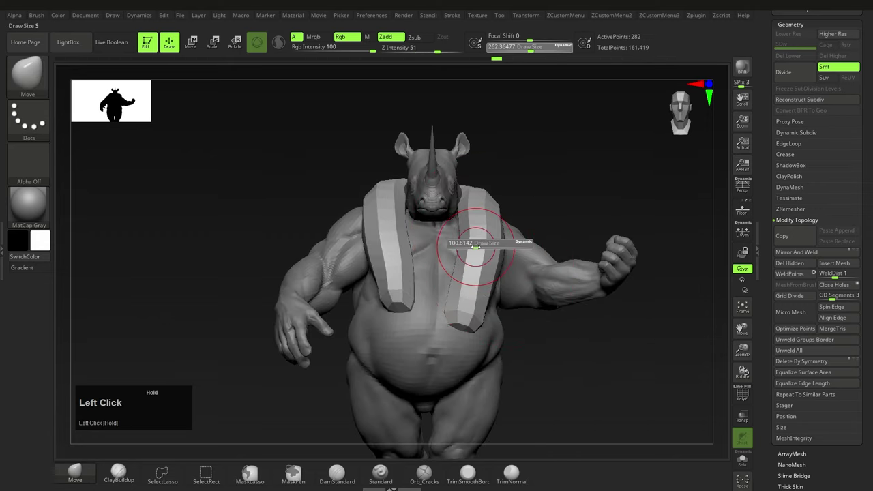
pyautogui.moveTo(478, 239); pyautogui.dragTo(505, 279, button='right')
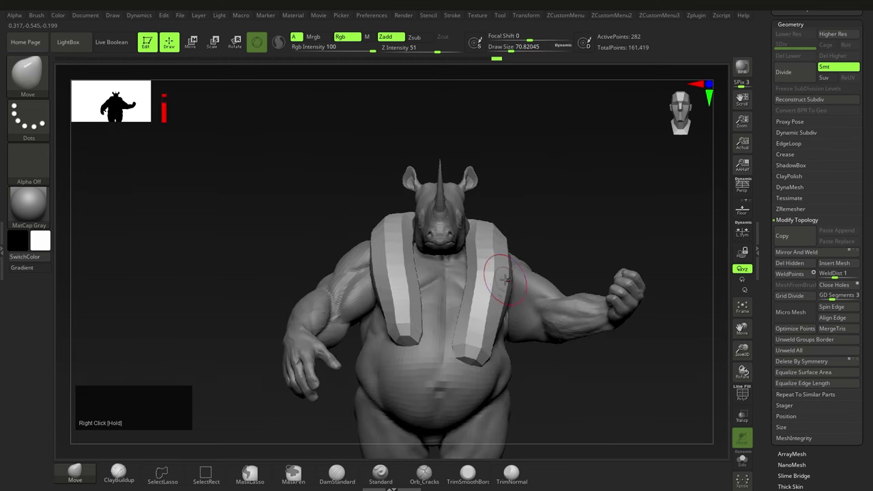
# Step: Subdivide the tube mesh up to subdivision level 7
pyautogui.hotkey('ctrl', 'd')
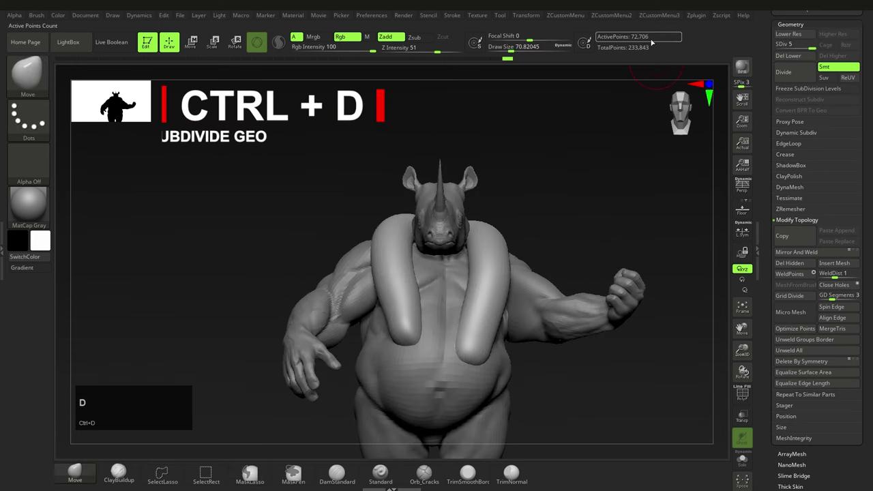
pyautogui.hotkey('ctrl', 'd')
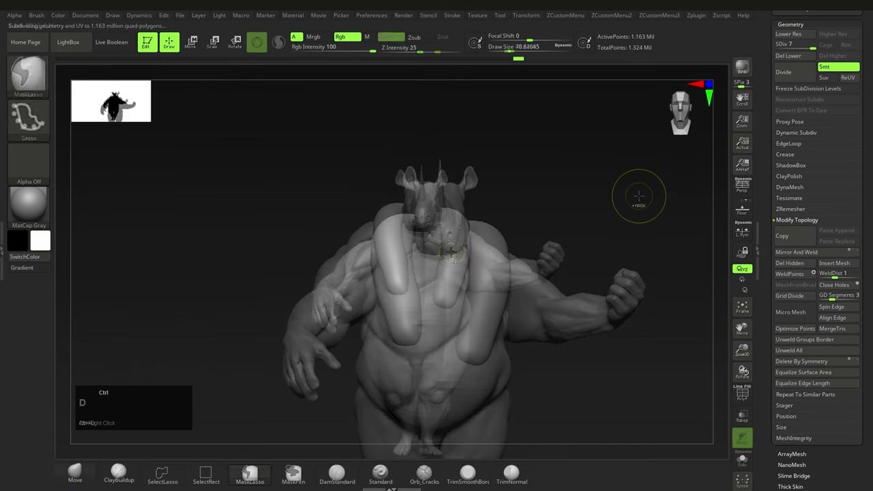
pyautogui.moveTo(452, 242)
pyautogui.keyDown('ctrl'); pyautogui.mouseDown(button='right')
pyautogui.moveTo(454, 262)
pyautogui.moveTo(459, 254)
pyautogui.moveTo(464, 263)
pyautogui.moveTo(452, 268)
pyautogui.mouseUp(button='right'); pyautogui.keyUp('ctrl')
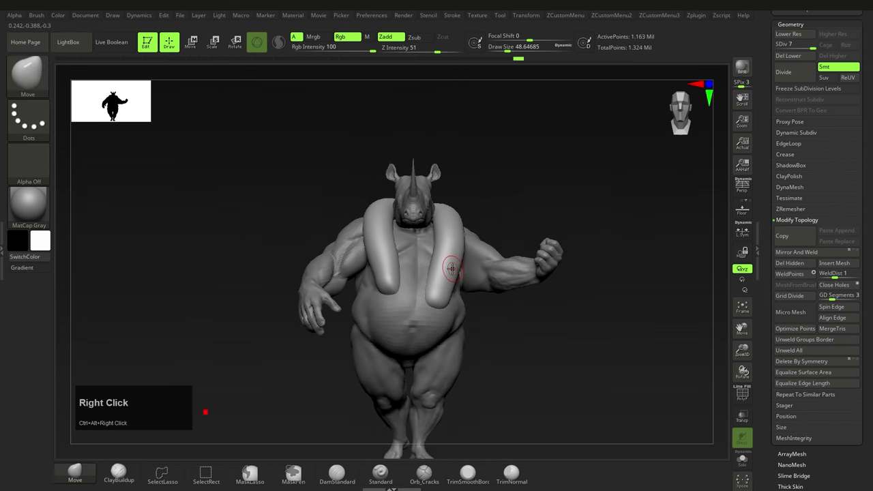
# Step: Choose the ChiselOrganic brush and set its shape to Animal_Fur01
pyautogui.press('b')
pyautogui.press('c')
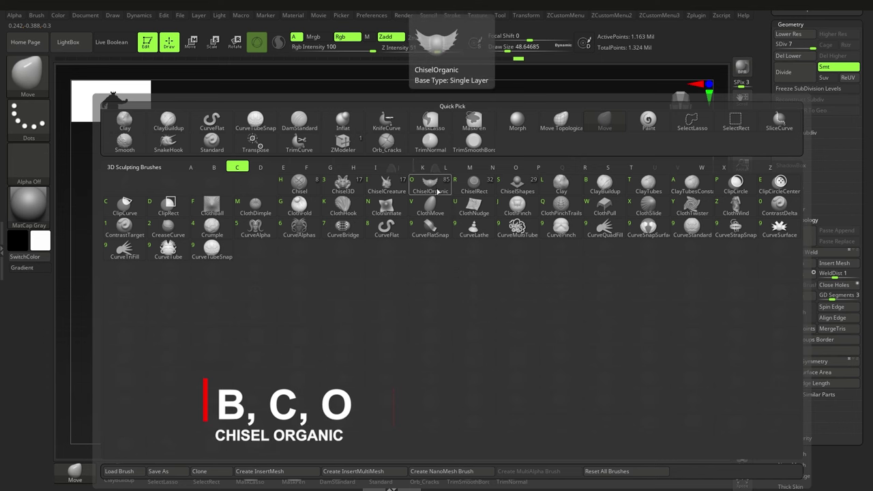
pyautogui.click(430, 191)
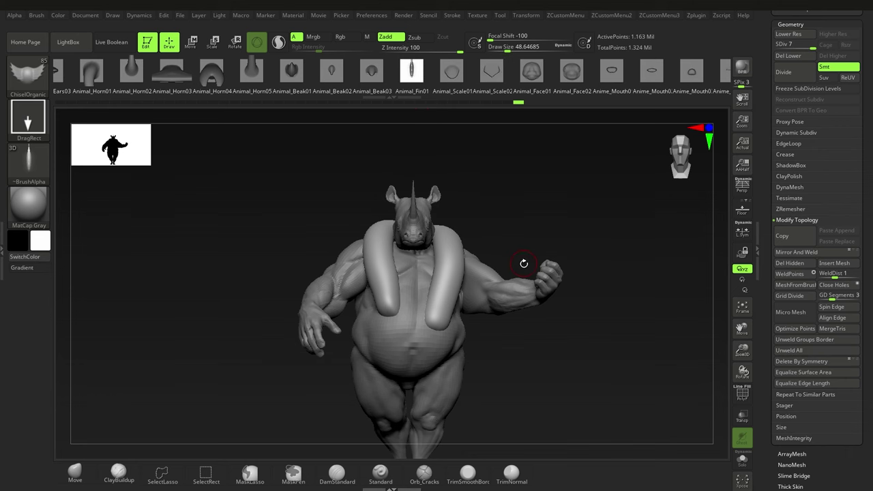
pyautogui.press('m')
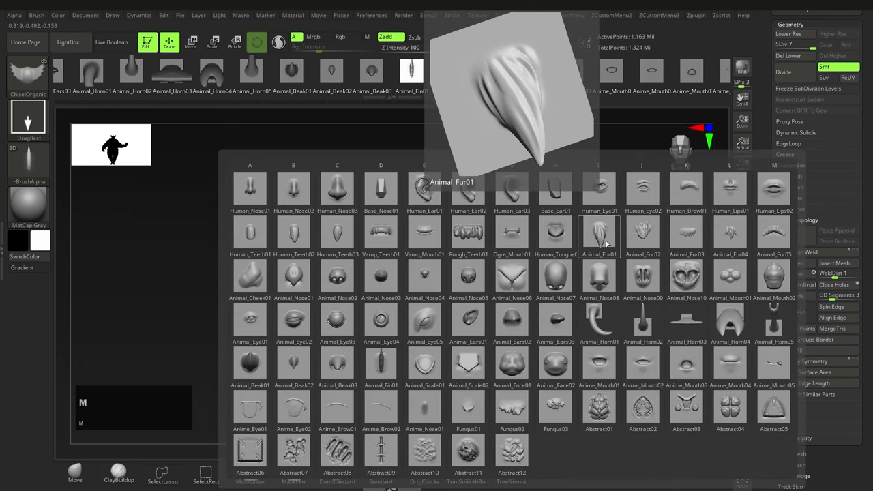
pyautogui.click(605, 244)
# Step: Stamp small fur tufts along the inner edge of the tube near the neck, and isolate the tube
pyautogui.keyDown('ctrl'); pyautogui.moveTo(424, 277); pyautogui.dragTo(387, 271, button='right'); pyautogui.keyUp('ctrl')
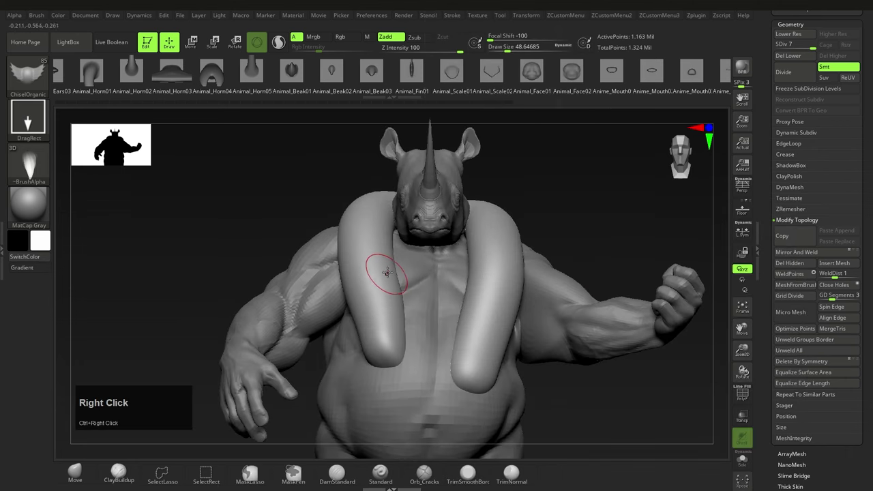
pyautogui.moveTo(383, 226); pyautogui.dragTo(380, 229, button='right')
pyautogui.click(380, 228)
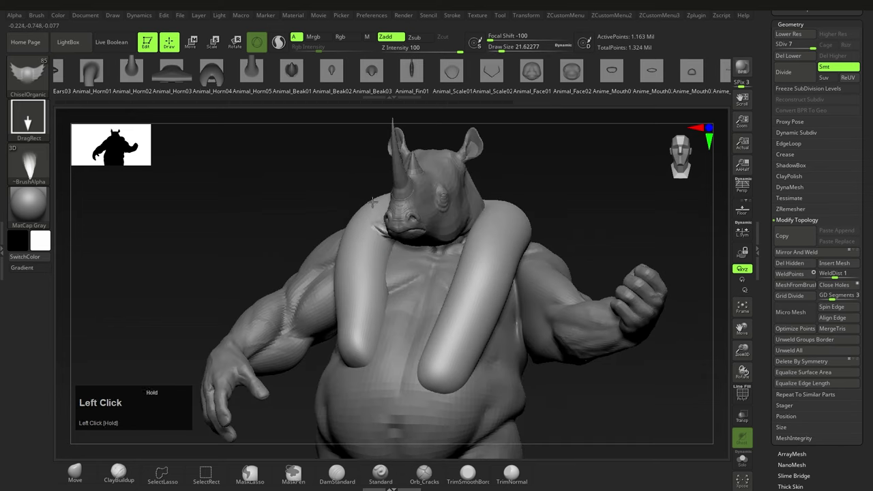
pyautogui.moveTo(374, 253); pyautogui.dragTo(402, 277)
pyautogui.click(742, 460)
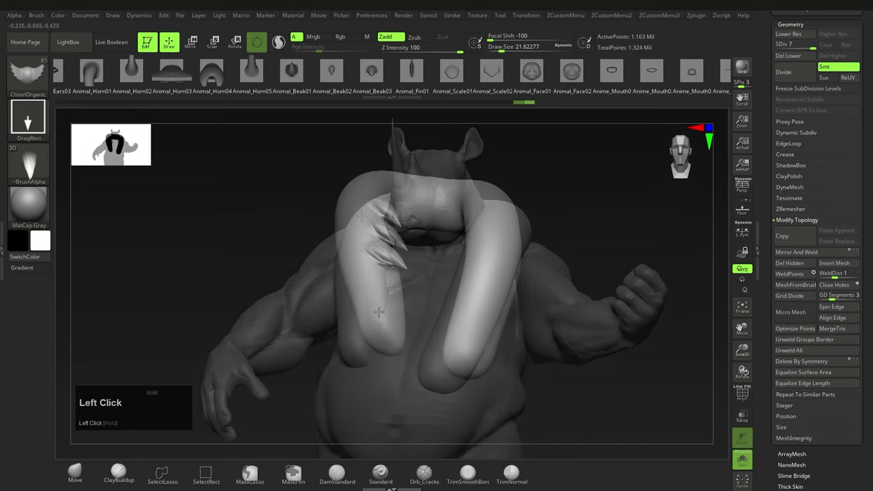
# Step: Open the ChiselOrganic brush settings and try a large fur tuft on the tube's lower end
pyautogui.moveTo(369, 314); pyautogui.dragTo(392, 382)
pyautogui.moveTo(328, 273)
pyautogui.mouseDown(button='right')
pyautogui.moveTo(416, 279)
pyautogui.moveTo(332, 350)
pyautogui.moveTo(332, 367)
pyautogui.moveTo(327, 335)
pyautogui.mouseUp(button='right')
pyautogui.click(36, 15)
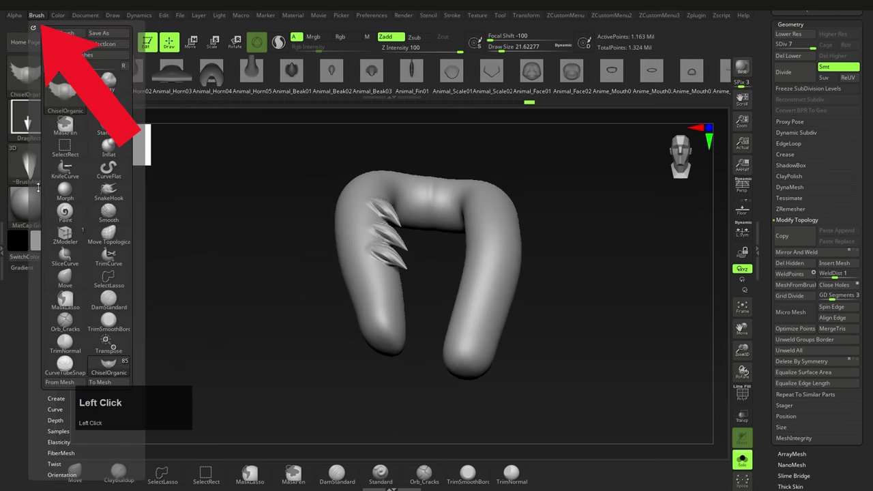
pyautogui.keyDown('shift'); pyautogui.click(62, 291); pyautogui.keyUp('shift')
pyautogui.moveTo(32, 366); pyautogui.dragTo(33, 238)
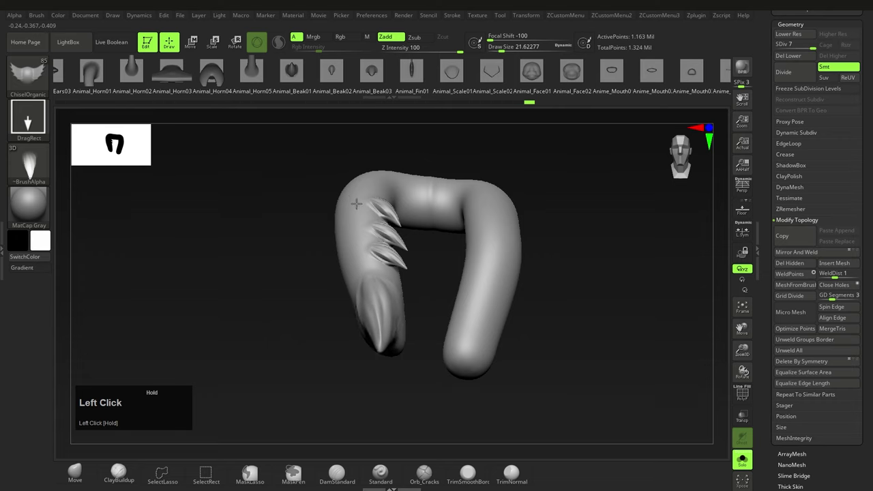
pyautogui.moveTo(356, 203)
pyautogui.mouseDown(button='right')
pyautogui.moveTo(407, 245)
pyautogui.moveTo(415, 343)
pyautogui.moveTo(418, 314)
pyautogui.moveTo(395, 250)
pyautogui.moveTo(386, 307)
pyautogui.moveTo(373, 323)
pyautogui.mouseUp(button='right')
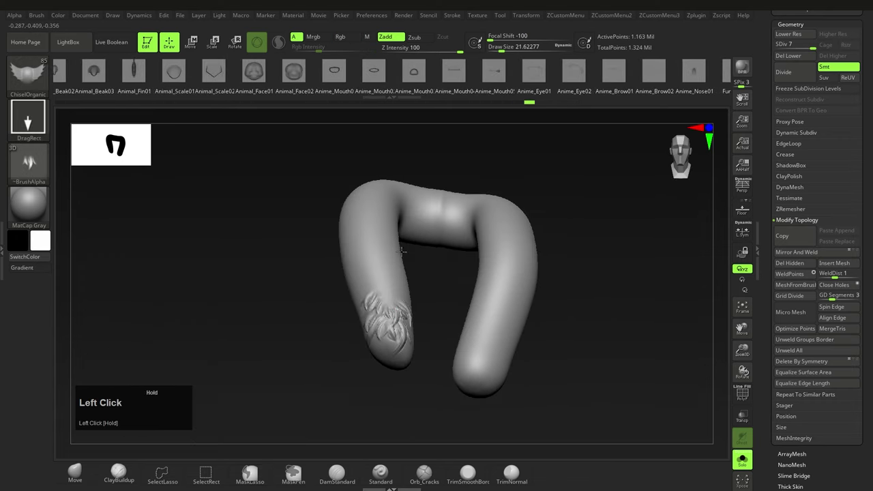
# Step: Stamp overlapping multi-strand fur tufts on the tube's lower end, using a finer ChiselOrganic fur shape
pyautogui.moveTo(401, 251); pyautogui.dragTo(390, 292)
pyautogui.moveTo(389, 293); pyautogui.dragTo(351, 320, button='right')
pyautogui.moveTo(393, 287)
pyautogui.mouseDown(button='right')
pyautogui.moveTo(419, 326)
pyautogui.moveTo(431, 312)
pyautogui.moveTo(380, 335)
pyautogui.moveTo(403, 335)
pyautogui.moveTo(362, 328)
pyautogui.mouseUp(button='right')
pyautogui.press('b')
pyautogui.press('b')
pyautogui.click(431, 307)
pyautogui.press('b')
pyautogui.click(480, 191)
# Step: Extend the fur tufts around the side of the tube and upward over about its lower third
pyautogui.moveTo(360, 339); pyautogui.dragTo(357, 319)
pyautogui.moveTo(357, 318); pyautogui.dragTo(340, 330, button='right')
pyautogui.moveTo(339, 331); pyautogui.dragTo(344, 349)
pyautogui.moveTo(355, 334); pyautogui.dragTo(396, 331, button='right')
pyautogui.moveTo(396, 321); pyautogui.dragTo(399, 341)
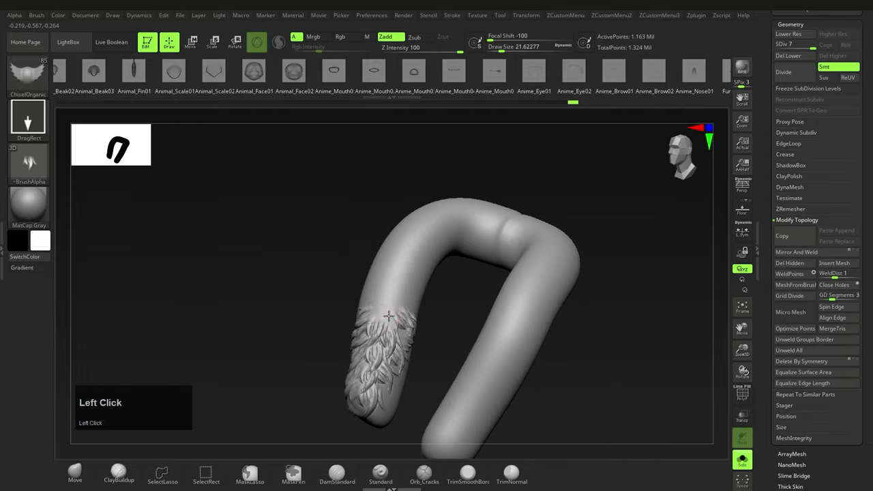
pyautogui.moveTo(410, 328); pyautogui.dragTo(389, 324, button='right')
pyautogui.moveTo(389, 321); pyautogui.dragTo(398, 318)
pyautogui.moveTo(397, 318)
pyautogui.mouseDown(button='right')
pyautogui.moveTo(414, 313)
pyautogui.moveTo(402, 317)
pyautogui.mouseUp(button='right')
pyautogui.click(409, 321)
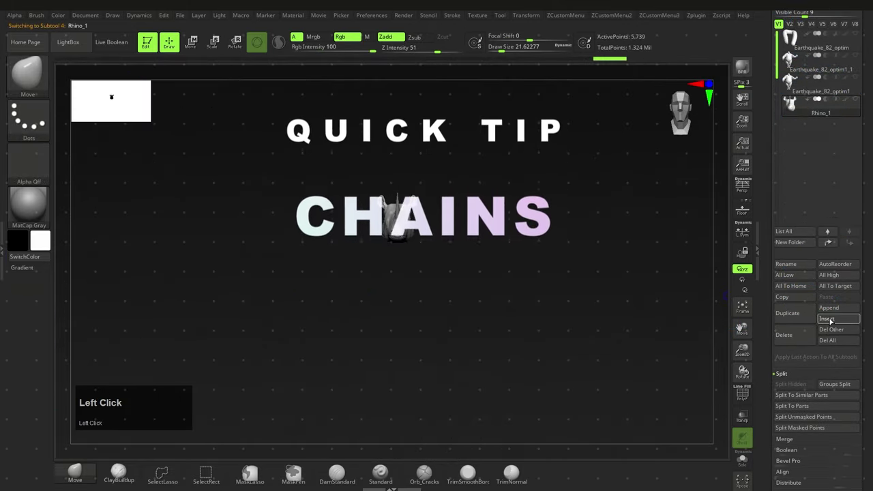
# Step: Insert a Ring3D mesh as a new subtool after the rhino head and rotate it upright so its opening faces the front
pyautogui.click(717, 328)
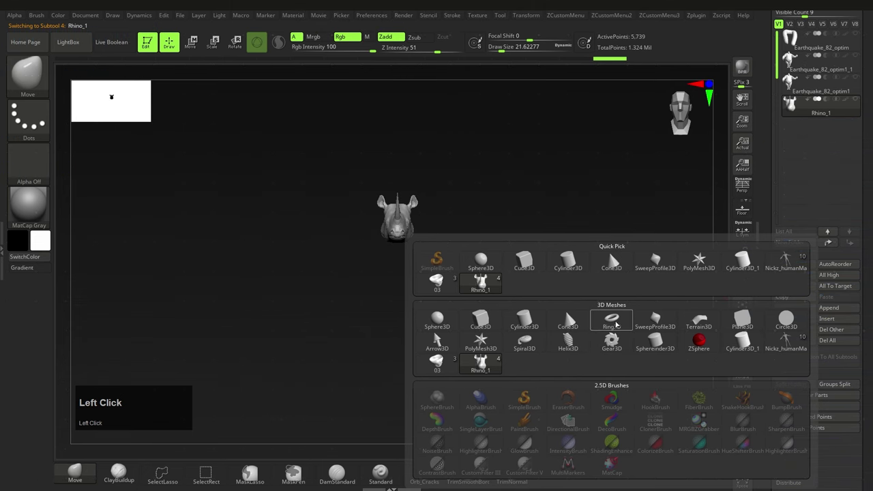
pyautogui.click(611, 320)
pyautogui.press('w')
pyautogui.keyDown('shift'); pyautogui.moveTo(472, 301); pyautogui.dragTo(487, 298, button='right'); pyautogui.keyUp('shift')
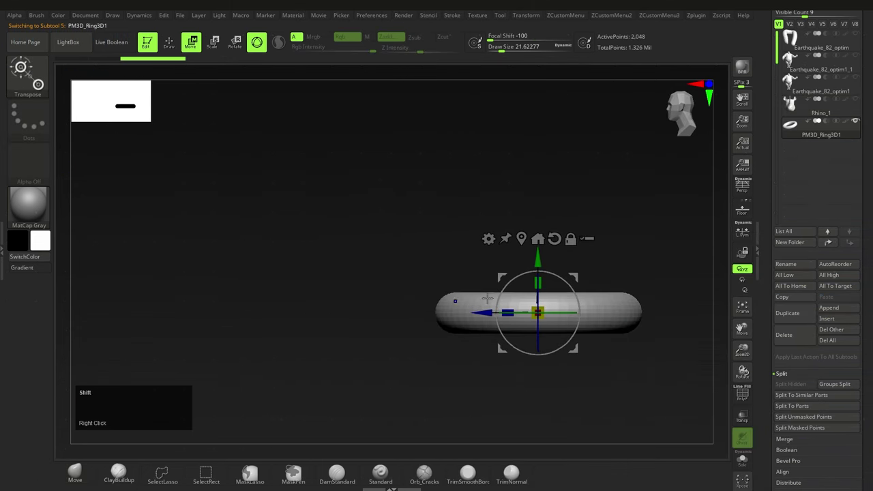
pyautogui.keyDown('shift'); pyautogui.moveTo(578, 298); pyautogui.dragTo(517, 264); pyautogui.keyUp('shift')
pyautogui.keyDown('shift'); pyautogui.moveTo(519, 300); pyautogui.dragTo(554, 317, button='right'); pyautogui.keyUp('shift')
pyautogui.keyDown('alt'); pyautogui.moveTo(555, 317); pyautogui.dragTo(479, 278, button='right'); pyautogui.keyUp('alt')
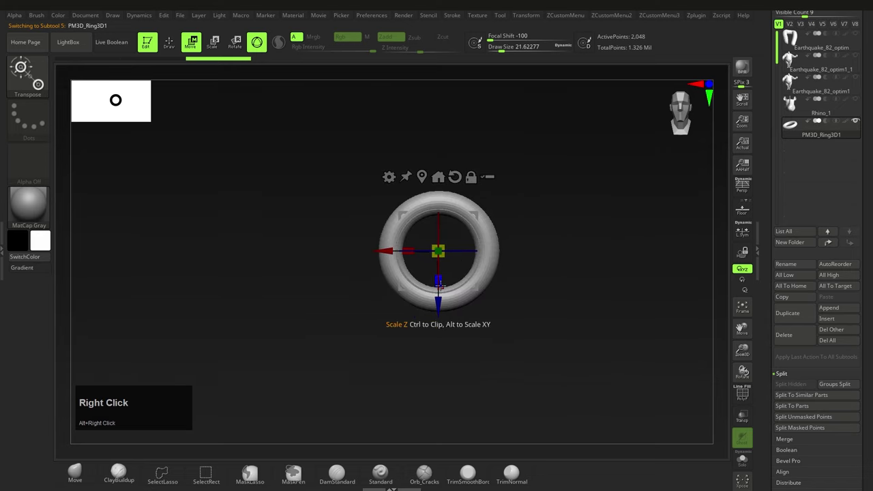
# Step: Stretch the ring into an oval link and add a copy turned 90 degrees, hooked through its lower end
pyautogui.keyDown('ctrl'); pyautogui.moveTo(438, 306); pyautogui.dragTo(439, 409); pyautogui.keyUp('ctrl')
pyautogui.moveTo(459, 355); pyautogui.dragTo(510, 355)
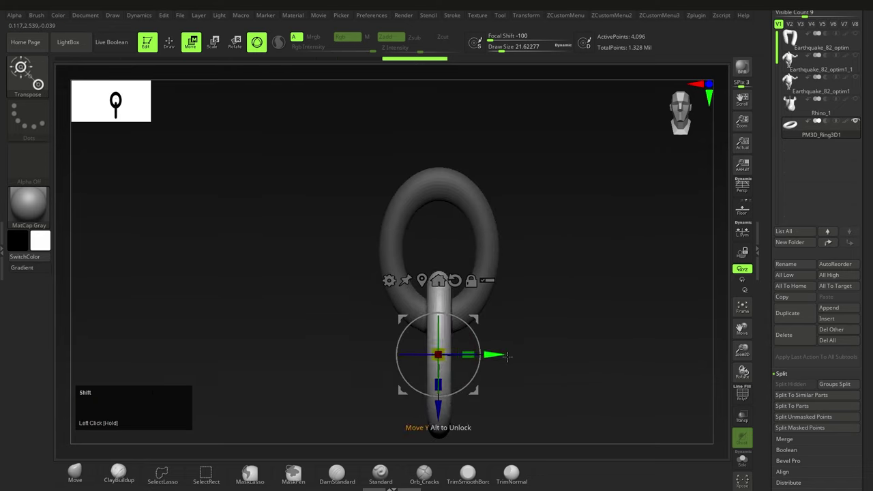
pyautogui.keyDown('ctrl'); pyautogui.moveTo(532, 345); pyautogui.dragTo(529, 273, button='right'); pyautogui.keyUp('ctrl')
pyautogui.moveTo(528, 266)
pyautogui.keyDown('ctrl'); pyautogui.mouseDown()
pyautogui.moveTo(555, 300)
pyautogui.moveTo(523, 300)
pyautogui.mouseUp(); pyautogui.keyUp('ctrl')
pyautogui.keyDown('alt'); pyautogui.moveTo(521, 304); pyautogui.dragTo(517, 270, button='right'); pyautogui.keyUp('alt')
pyautogui.moveTo(516, 270); pyautogui.dragTo(479, 281, button='right')
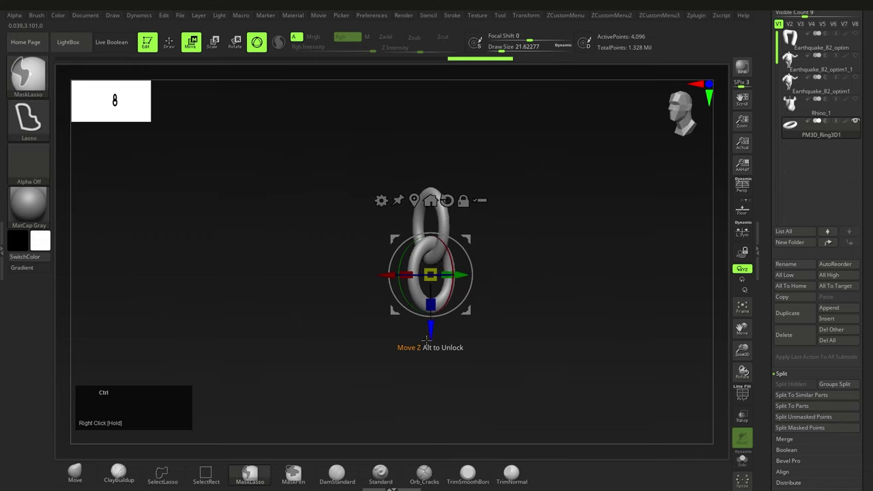
# Step: Duplicate the two-link pair repeatedly downward to form a long straight chain
pyautogui.keyDown('ctrl'); pyautogui.moveTo(429, 339); pyautogui.dragTo(430, 361); pyautogui.keyUp('ctrl')
pyautogui.hotkey('ctrl', 'z')
pyautogui.keyDown('ctrl'); pyautogui.moveTo(461, 362); pyautogui.dragTo(465, 252, button='right'); pyautogui.keyUp('ctrl')
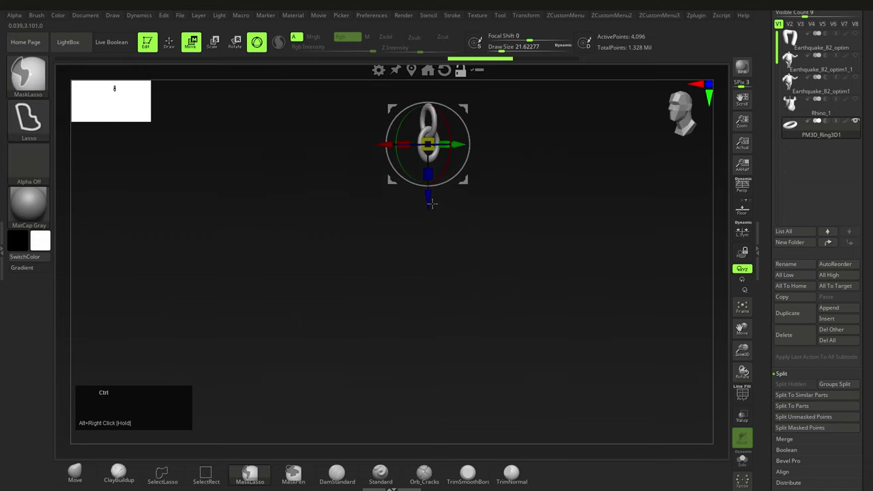
pyautogui.keyDown('ctrl'); pyautogui.moveTo(431, 202); pyautogui.dragTo(428, 485); pyautogui.keyUp('ctrl')
pyautogui.press('q')
pyautogui.moveTo(470, 295); pyautogui.dragTo(491, 326, button='right')
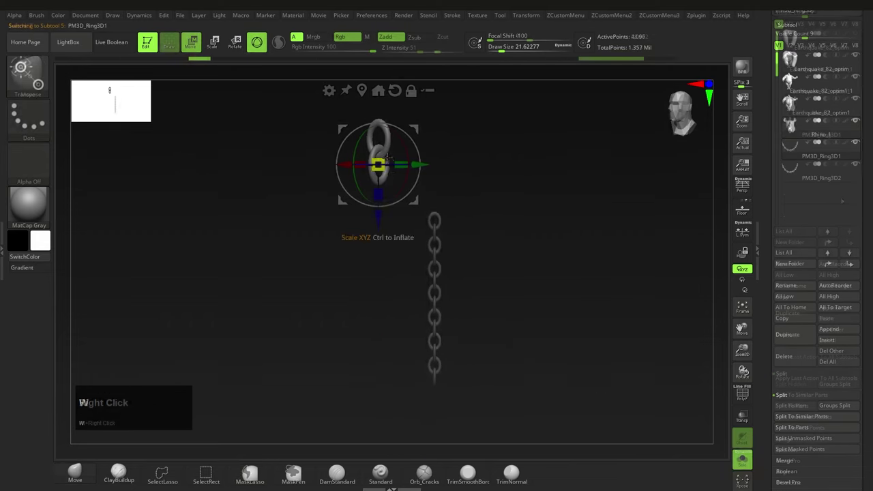
# Step: Try repeating the link pair downward with several different spacings, undoing each attempt
pyautogui.keyDown('ctrl'); pyautogui.moveTo(376, 213); pyautogui.dragTo(378, 476); pyautogui.keyUp('ctrl')
pyautogui.keyDown('ctrl'); pyautogui.moveTo(406, 439); pyautogui.dragTo(411, 343, button='right'); pyautogui.keyUp('ctrl')
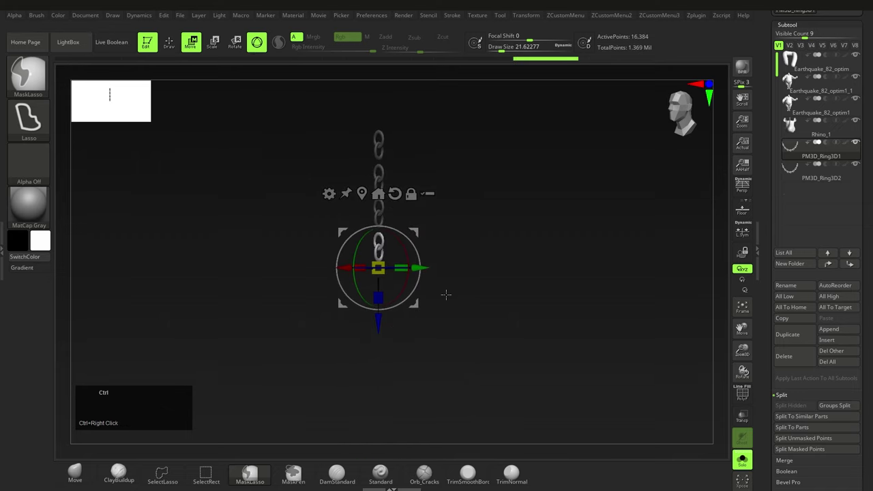
pyautogui.hotkey('ctrl', 'z')
pyautogui.keyDown('ctrl'); pyautogui.moveTo(379, 214); pyautogui.dragTo(380, 438); pyautogui.keyUp('ctrl')
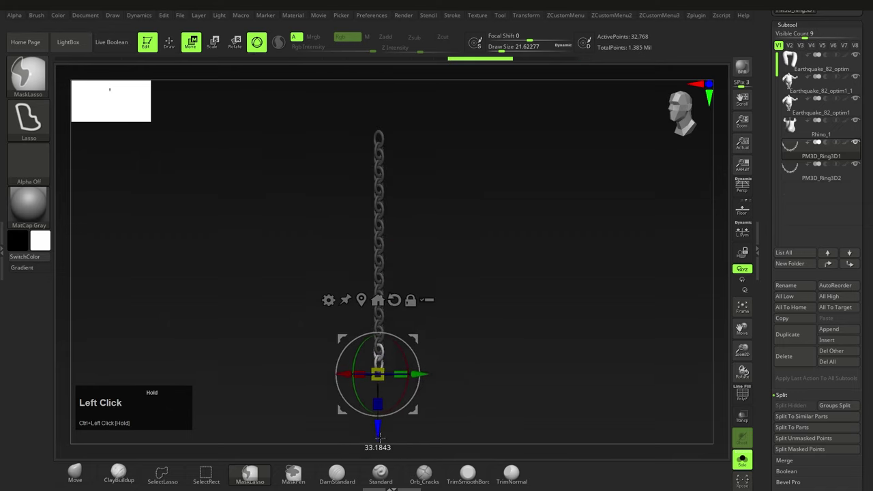
pyautogui.hotkey('ctrl', 'z')
pyautogui.keyDown('ctrl'); pyautogui.moveTo(379, 213); pyautogui.dragTo(379, 480); pyautogui.keyUp('ctrl')
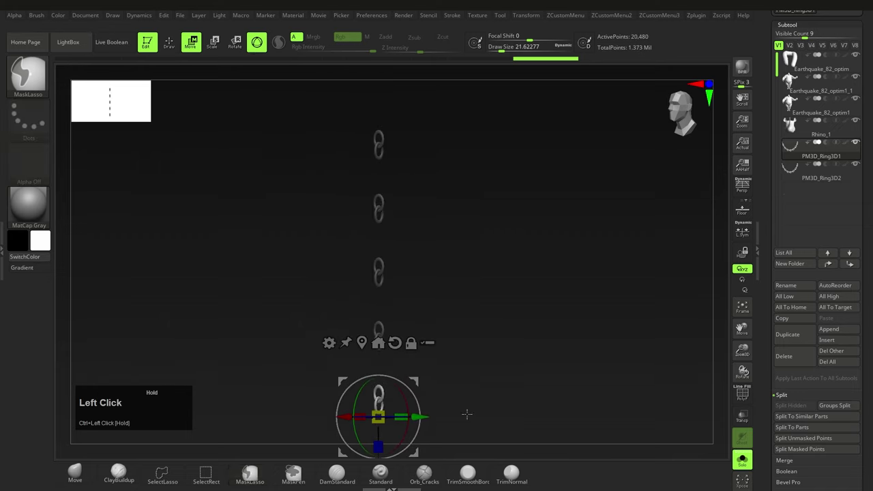
pyautogui.hotkey('ctrl', 'z')
pyautogui.keyDown('shift'); pyautogui.moveTo(487, 309); pyautogui.dragTo(453, 199, button='right'); pyautogui.keyUp('shift')
pyautogui.keyDown('alt'); pyautogui.moveTo(453, 199); pyautogui.dragTo(519, 386, button='right'); pyautogui.keyUp('alt')
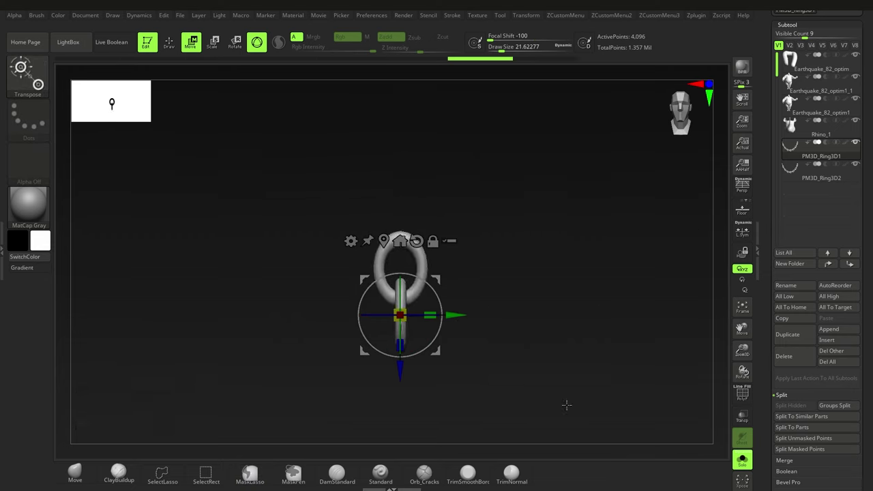
# Step: Apply a bend deformer to the horizontal chain and curve it into an arc across the character's belly
pyautogui.keyDown('ctrl'); pyautogui.moveTo(338, 243); pyautogui.dragTo(327, 220, button='right'); pyautogui.keyUp('ctrl')
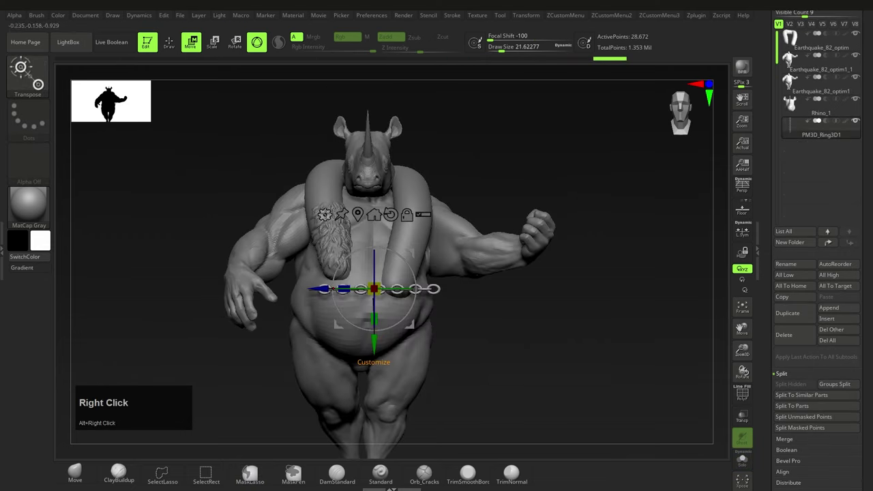
pyautogui.click(324, 214)
pyautogui.click(347, 243)
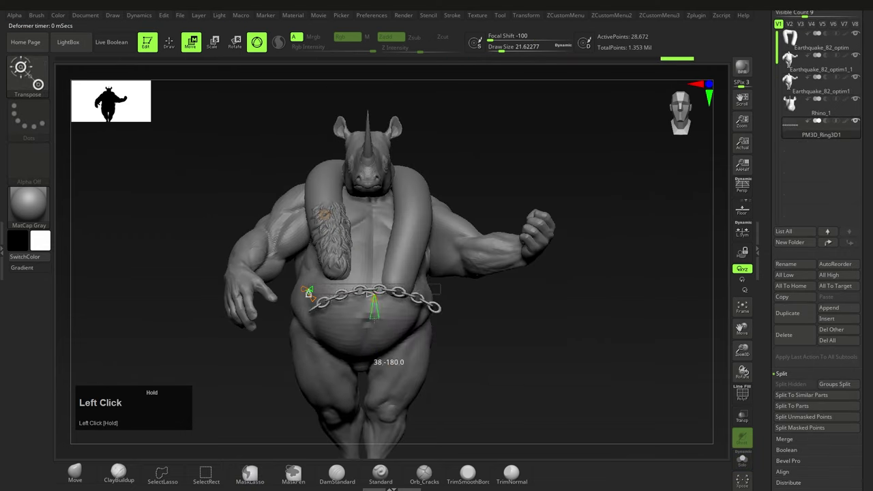
pyautogui.moveTo(375, 295); pyautogui.dragTo(380, 253)
pyautogui.click(324, 215)
pyautogui.click(343, 289)
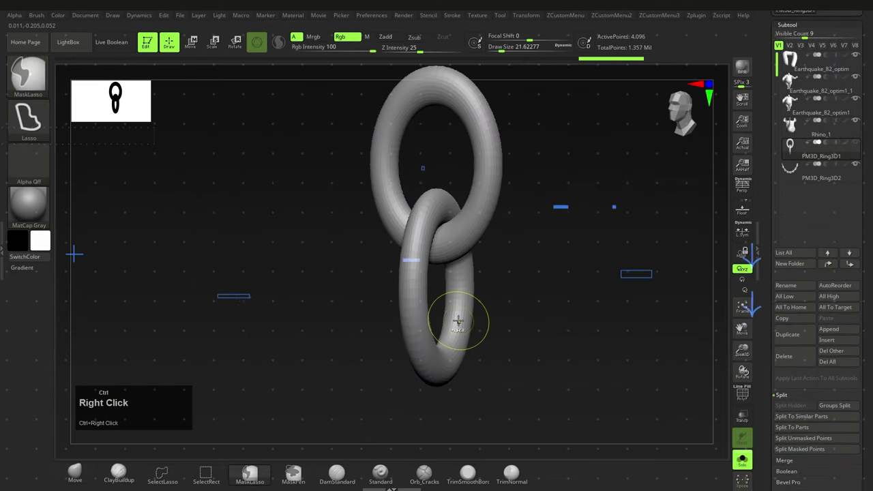
# Step: Subdivide the isolated pair of chain links three times
pyautogui.hotkey('ctrl', 'd')
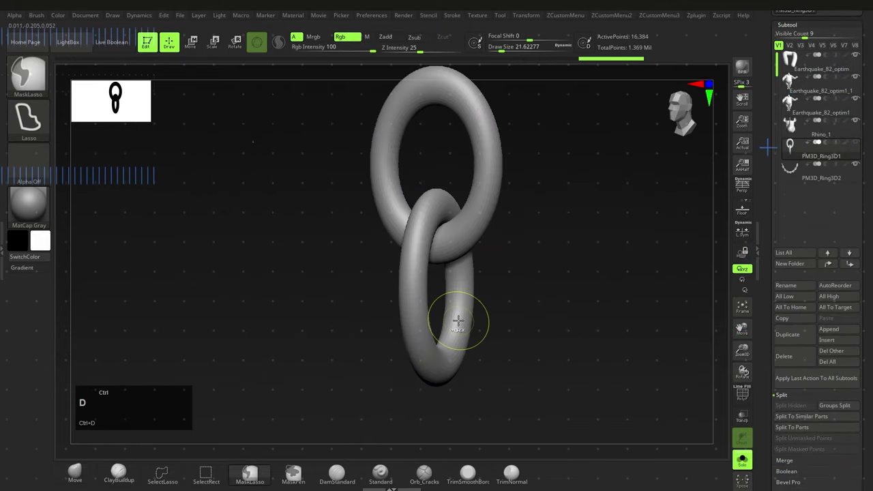
pyautogui.hotkey('ctrl', 'd')
pyautogui.keyDown('alt'); pyautogui.moveTo(456, 312); pyautogui.dragTo(444, 301, button='right'); pyautogui.keyUp('alt')
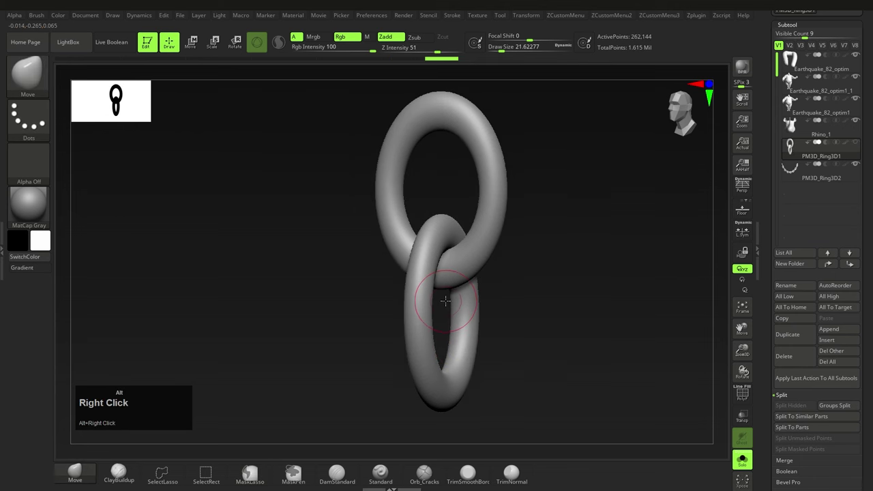
# Step: Flatten irregular facets along the outer edge of the lower link with the hPolish brush at a draw size of about 37
pyautogui.press('b')
pyautogui.press('h')
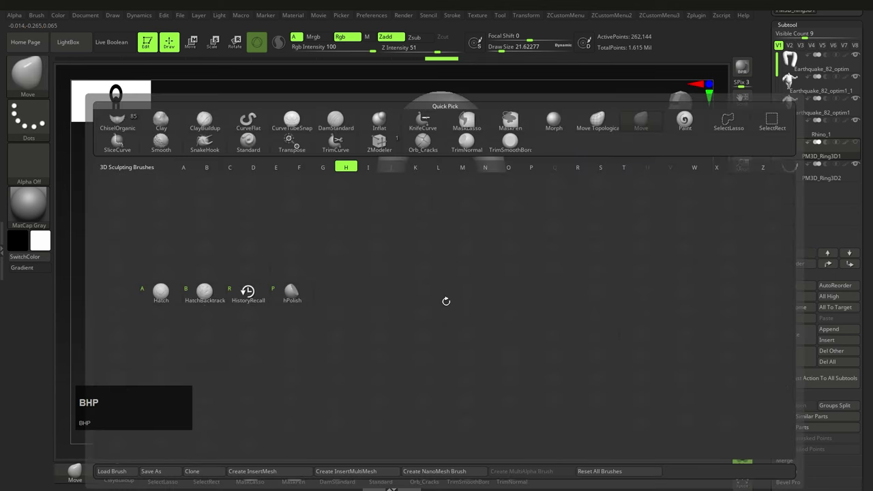
pyautogui.press('p')
pyautogui.moveTo(421, 301); pyautogui.dragTo(419, 306)
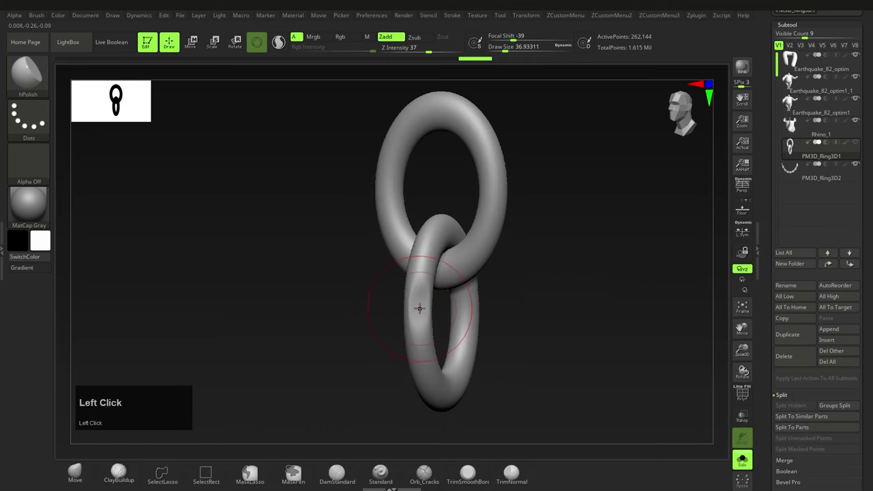
pyautogui.moveTo(419, 306); pyautogui.dragTo(427, 334, button='right')
pyautogui.moveTo(410, 314); pyautogui.dragTo(407, 355)
pyautogui.moveTo(437, 341); pyautogui.dragTo(409, 348, button='right')
pyautogui.moveTo(406, 359); pyautogui.dragTo(407, 320)
pyautogui.moveTo(417, 341)
pyautogui.keyDown('alt'); pyautogui.mouseDown(button='right')
pyautogui.moveTo(424, 292)
pyautogui.moveTo(415, 328)
pyautogui.mouseUp(button='right'); pyautogui.keyUp('alt')
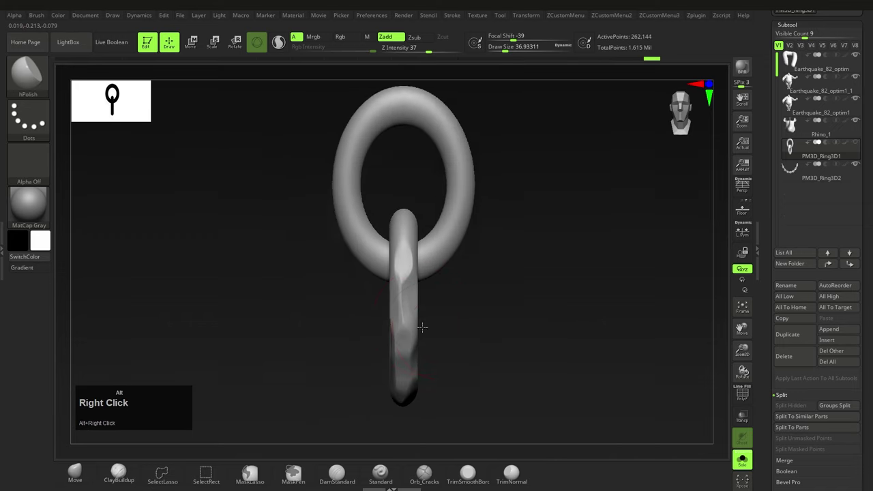
# Step: Load the TrimSmoothBorder brush from the Trim folder of the brush library
pyautogui.click(163, 71)
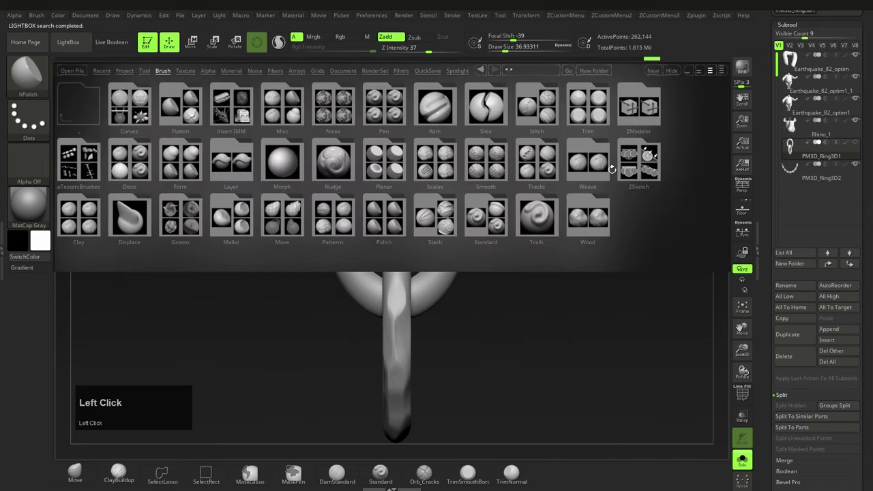
pyautogui.doubleClick(491, 109)
pyautogui.doubleClick(236, 223)
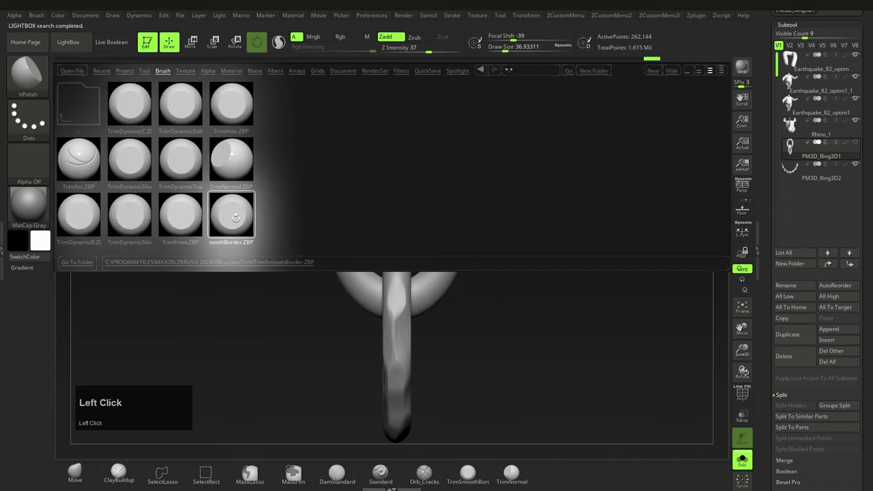
# Step: Shave flat, worn facets around the outer edges of the upper link with TrimSmoothBorder at a draw size of about 35
pyautogui.moveTo(466, 284)
pyautogui.mouseDown(button='right')
pyautogui.moveTo(420, 275)
pyautogui.moveTo(425, 225)
pyautogui.mouseUp(button='right')
pyautogui.moveTo(428, 204); pyautogui.dragTo(424, 268)
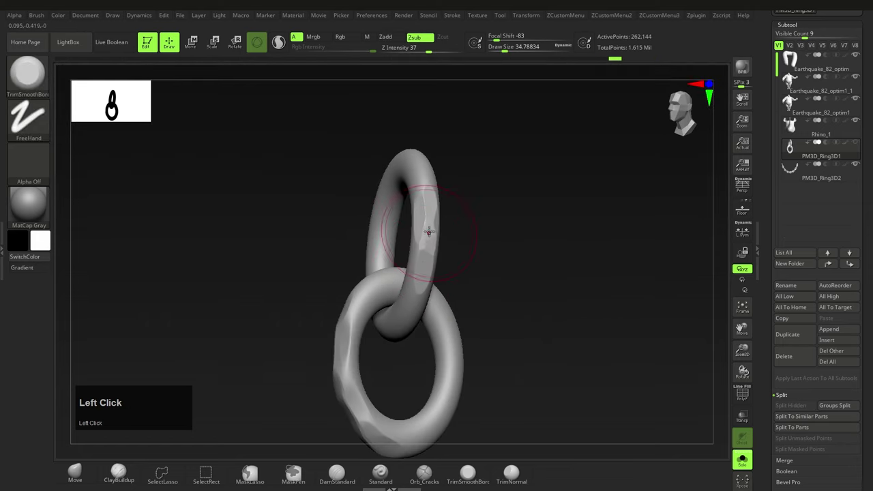
pyautogui.moveTo(420, 257); pyautogui.dragTo(412, 270, button='right')
pyautogui.moveTo(408, 256); pyautogui.dragTo(414, 294)
pyautogui.moveTo(415, 289); pyautogui.dragTo(430, 262, button='right')
pyautogui.moveTo(431, 249); pyautogui.dragTo(429, 290)
pyautogui.moveTo(429, 273)
pyautogui.mouseDown(button='right')
pyautogui.moveTo(440, 236)
pyautogui.moveTo(429, 238)
pyautogui.mouseUp(button='right')
pyautogui.moveTo(429, 235); pyautogui.dragTo(426, 285)
pyautogui.moveTo(425, 273); pyautogui.dragTo(423, 220, button='right')
pyautogui.moveTo(423, 215); pyautogui.dragTo(427, 259)
pyautogui.moveTo(427, 253)
pyautogui.mouseDown(button='right')
pyautogui.moveTo(418, 219)
pyautogui.moveTo(436, 211)
pyautogui.mouseUp(button='right')
pyautogui.moveTo(432, 195); pyautogui.dragTo(430, 213)
pyautogui.moveTo(430, 213); pyautogui.dragTo(440, 215, button='right')
pyautogui.moveTo(432, 232); pyautogui.dragTo(428, 185)
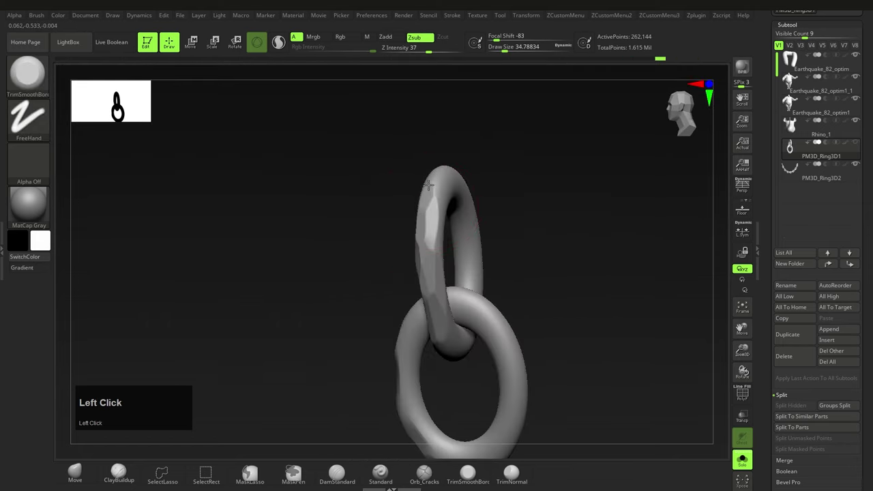
pyautogui.moveTo(428, 184); pyautogui.dragTo(399, 239, button='right')
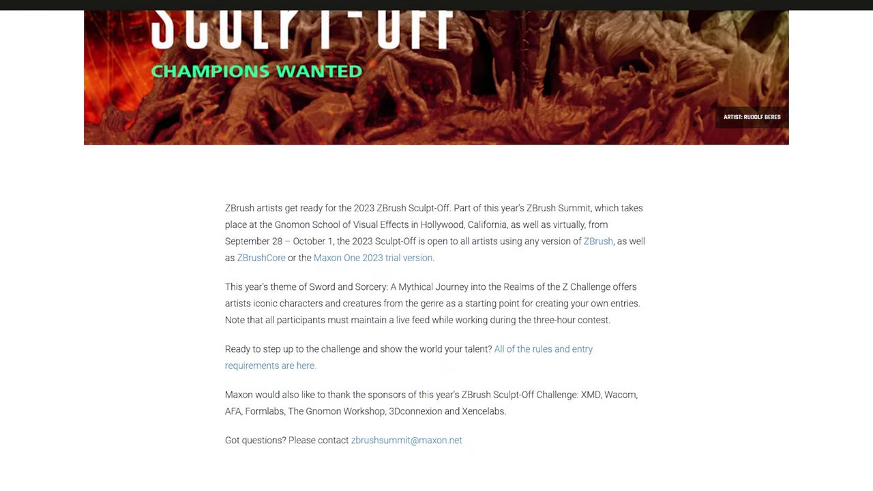
pyautogui.scroll(-1, 437, 250)
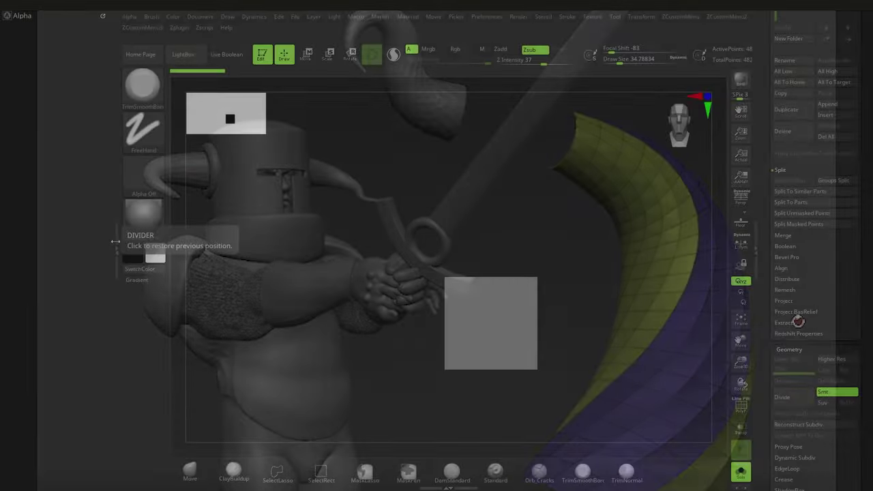
# Step: Load the CurveTubeSnap brush for drawing tubes from the cube
pyautogui.click(121, 240)
pyautogui.keyDown('alt'); pyautogui.moveTo(389, 302); pyautogui.dragTo(367, 297, button='right'); pyautogui.keyUp('alt')
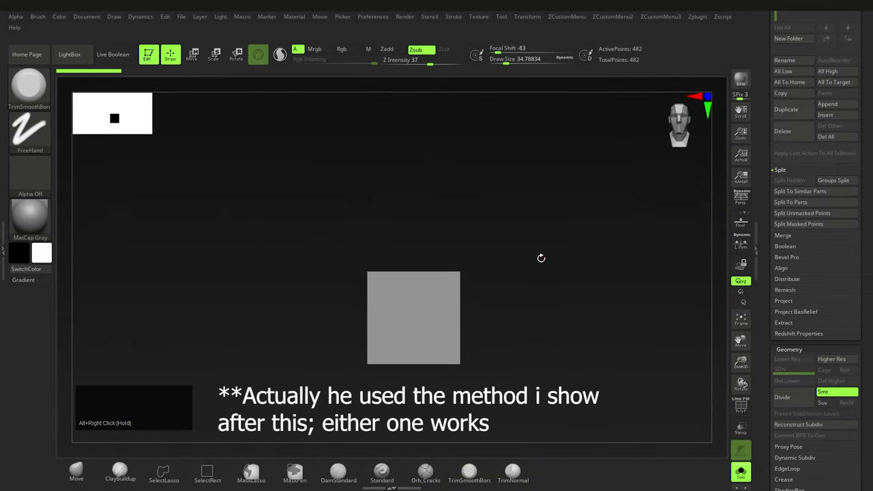
pyautogui.press('b')
pyautogui.press('c')
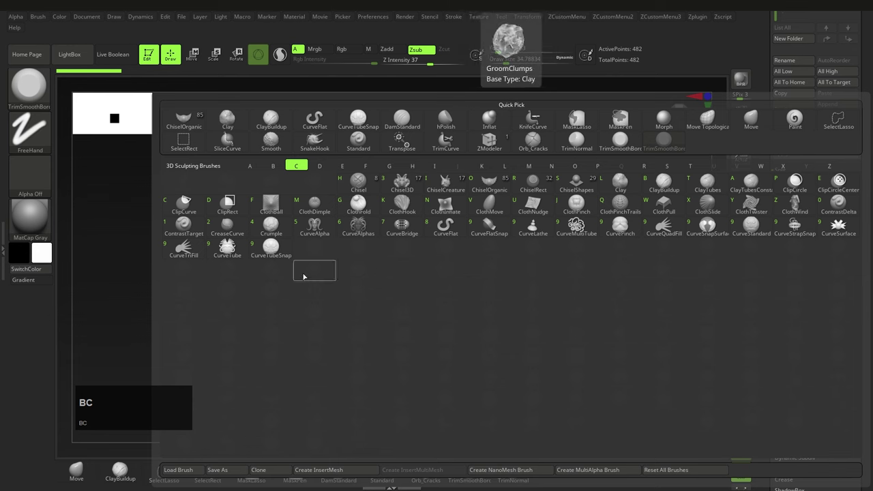
pyautogui.click(271, 247)
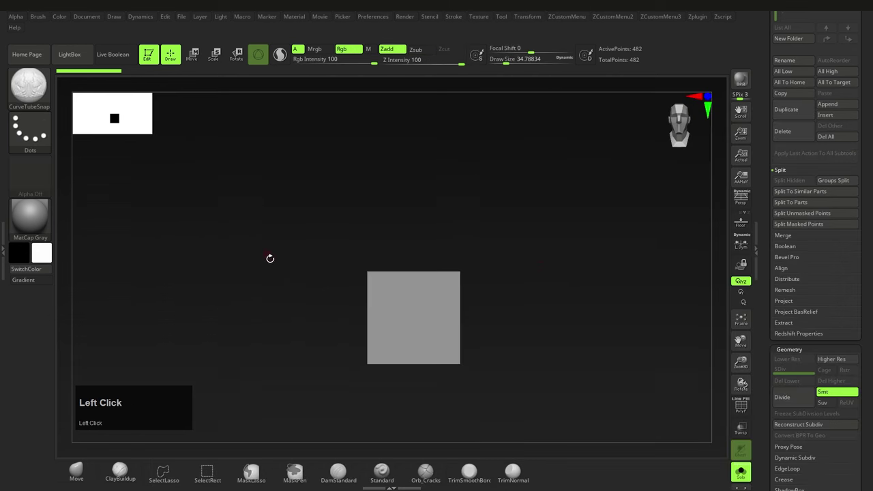
# Step: Enable Size in the Curve Modifiers and slope the Curve Falloff from full at the start to zero at the end
pyautogui.click(454, 17)
pyautogui.click(482, 242)
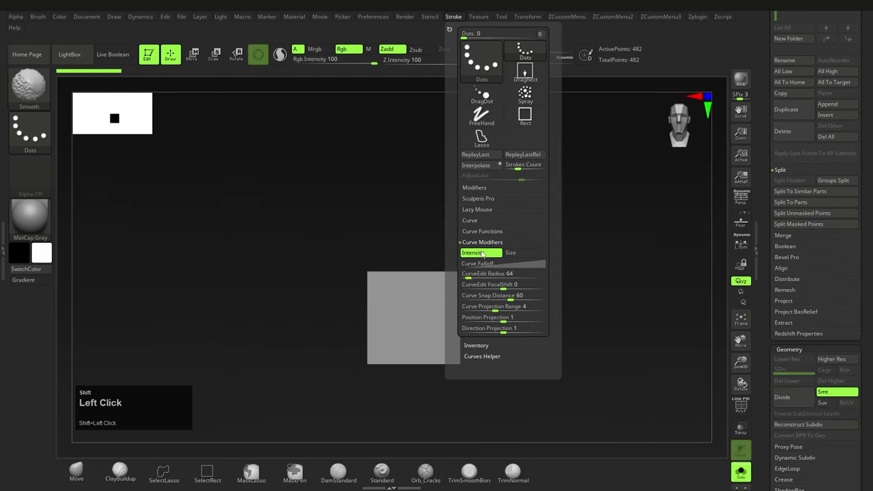
pyautogui.click(521, 255)
pyautogui.moveTo(463, 343); pyautogui.dragTo(462, 259)
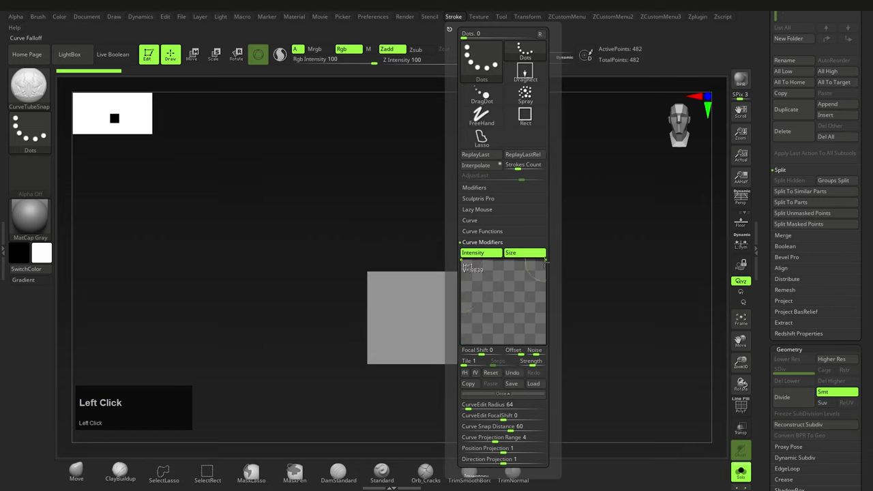
pyautogui.moveTo(545, 261); pyautogui.dragTo(537, 334)
pyautogui.click(453, 18)
pyautogui.moveTo(424, 307)
pyautogui.mouseDown()
pyautogui.moveTo(428, 234)
pyautogui.moveTo(536, 308)
pyautogui.mouseUp()
pyautogui.click(514, 290)
pyautogui.hotkey('ctrl', 'z')
pyautogui.hotkey('ctrl', 'z')
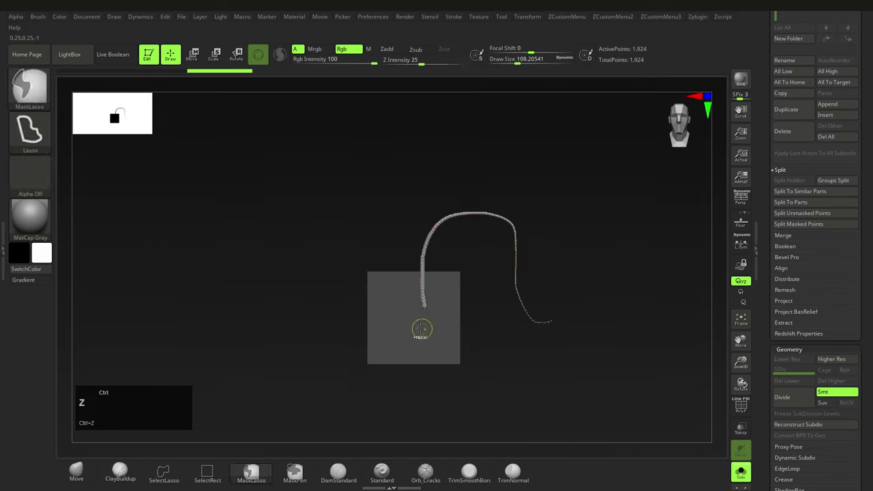
# Step: Draw an S-shaped tube out of the cube and reshape its size falloff to be thickest mid-length and thin at both ends
pyautogui.moveTo(415, 320)
pyautogui.mouseDown()
pyautogui.moveTo(411, 303)
pyautogui.moveTo(589, 286)
pyautogui.mouseUp()
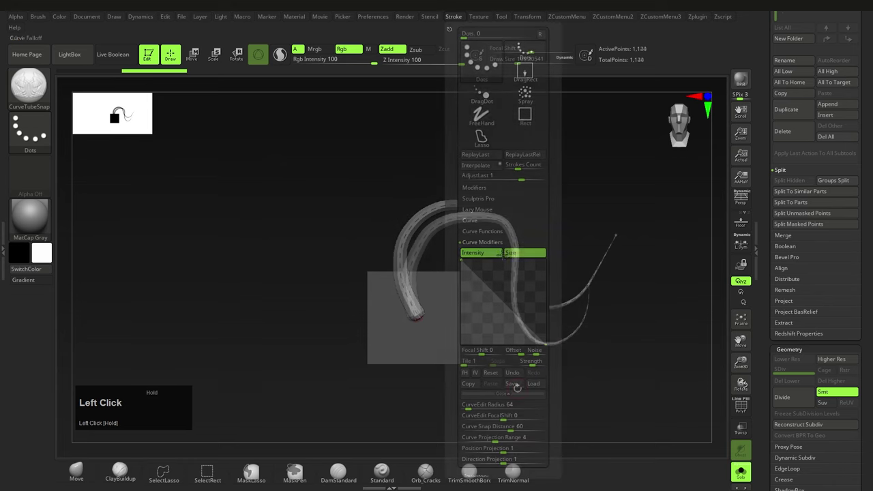
pyautogui.moveTo(503, 301); pyautogui.dragTo(501, 262)
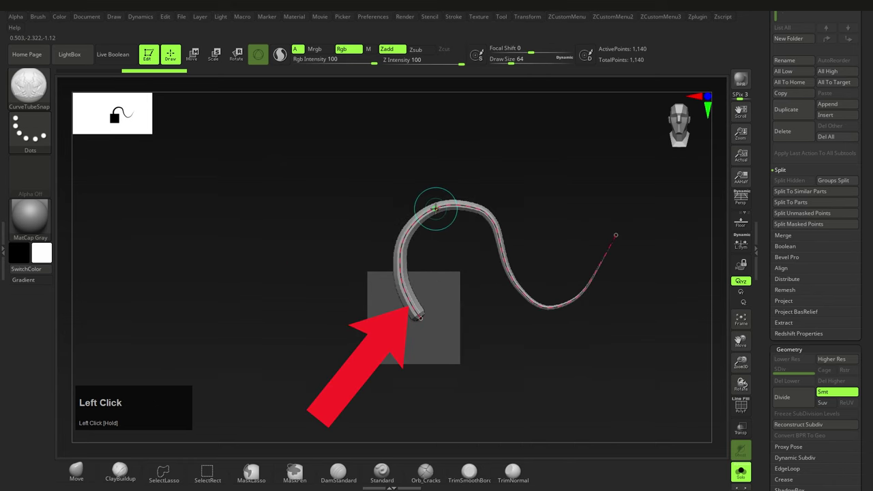
pyautogui.click(435, 205)
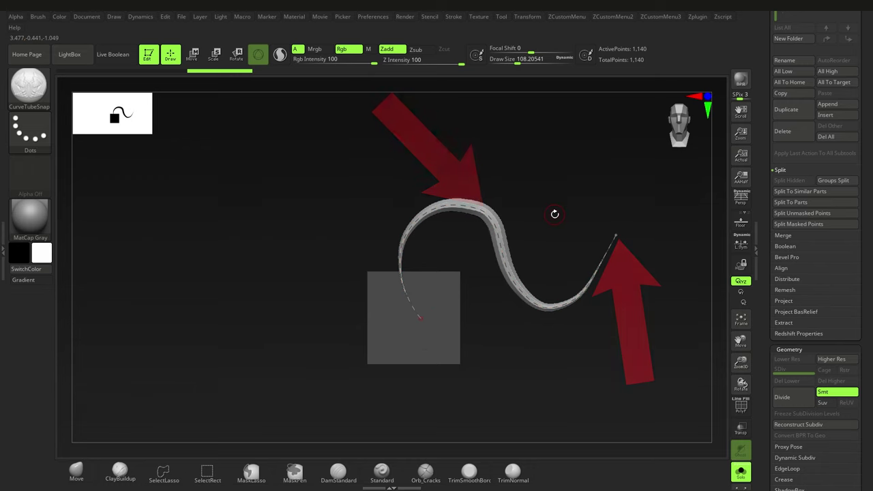
# Step: Set the draw size to about 223 and CurveStep to about 0.3, and draw a second tapering tube arching out of the cube
pyautogui.press('s')
pyautogui.moveTo(553, 215); pyautogui.dragTo(561, 217)
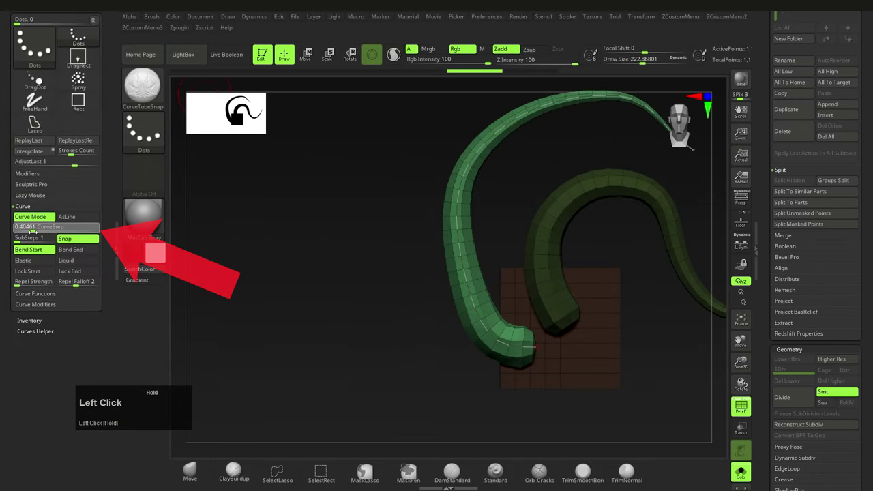
pyautogui.moveTo(32, 231); pyautogui.dragTo(30, 232)
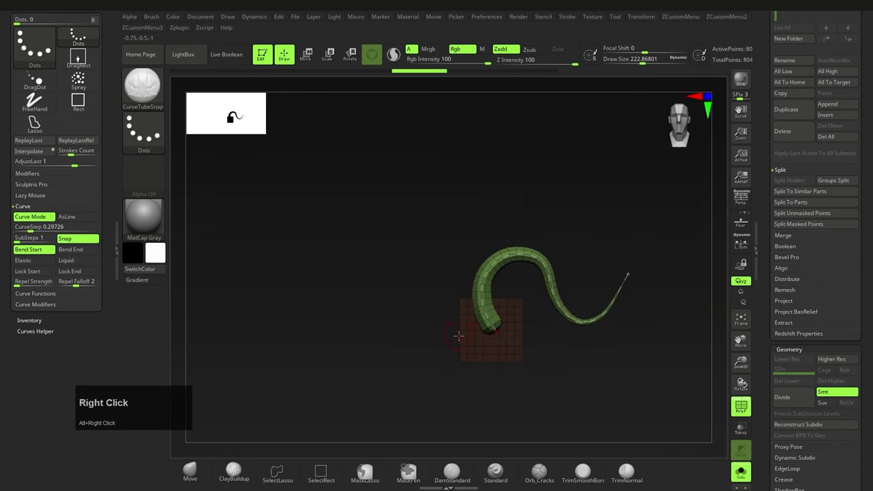
pyautogui.click(453, 330)
pyautogui.moveTo(576, 227); pyautogui.dragTo(628, 206)
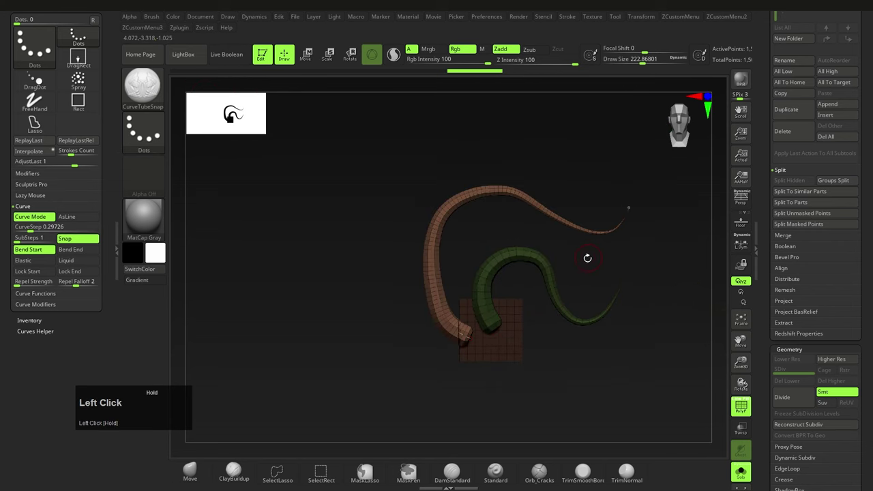
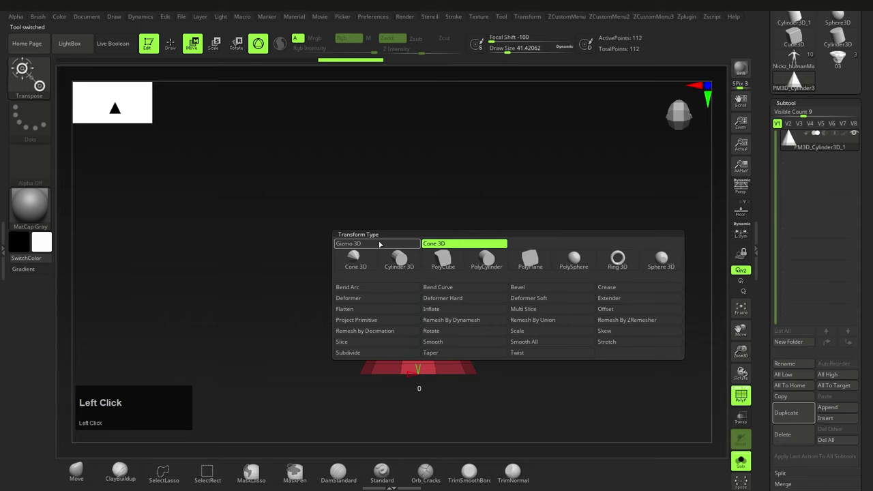
# Step: Switch the cone primitive back to Gizmo 3D and stretch it vertically into a tall, narrow spike
pyautogui.click(380, 244)
pyautogui.moveTo(418, 280); pyautogui.dragTo(419, 236)
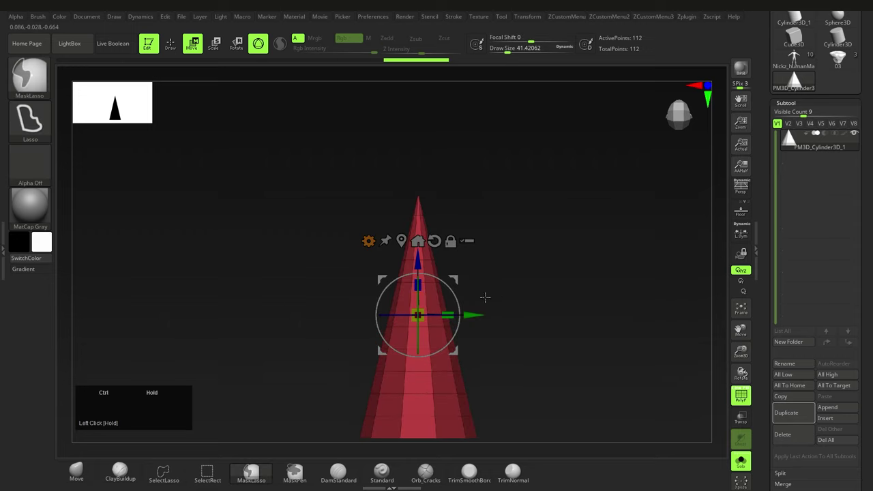
pyautogui.moveTo(485, 297)
pyautogui.keyDown('ctrl'); pyautogui.mouseDown(button='right')
pyautogui.moveTo(505, 326)
pyautogui.moveTo(462, 358)
pyautogui.moveTo(437, 275)
pyautogui.moveTo(451, 333)
pyautogui.moveTo(440, 366)
pyautogui.moveTo(438, 348)
pyautogui.mouseUp(button='right'); pyautogui.keyUp('ctrl')
pyautogui.press('q')
pyautogui.moveTo(437, 348)
pyautogui.mouseDown(button='right')
pyautogui.moveTo(421, 333)
pyautogui.moveTo(429, 347)
pyautogui.moveTo(433, 334)
pyautogui.moveTo(442, 362)
pyautogui.moveTo(430, 312)
pyautogui.moveTo(435, 343)
pyautogui.moveTo(429, 328)
pyautogui.moveTo(433, 271)
pyautogui.moveTo(433, 376)
pyautogui.moveTo(433, 305)
pyautogui.moveTo(432, 345)
pyautogui.mouseUp(button='right')
pyautogui.press('capslock')
pyautogui.press('capslock')
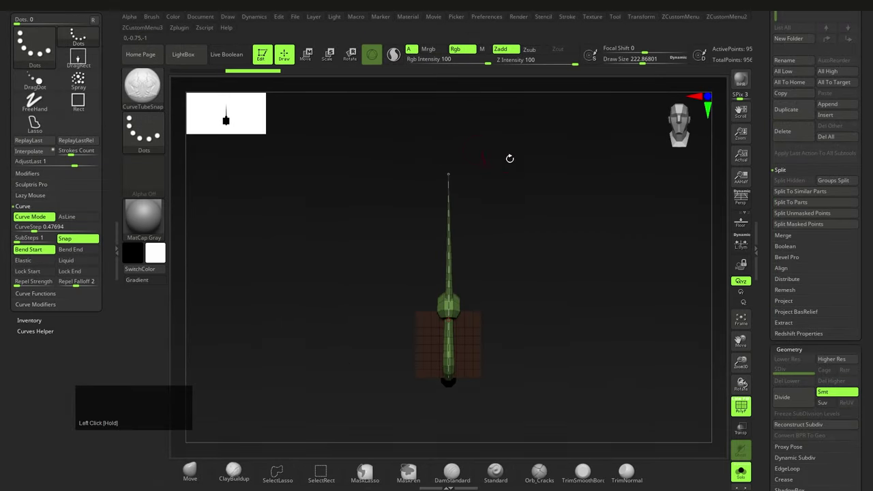
# Step: Undo the last tube, draw a straight tapered tube upward from the cube, and move it clear above the cube
pyautogui.hotkey('ctrl', 'z')
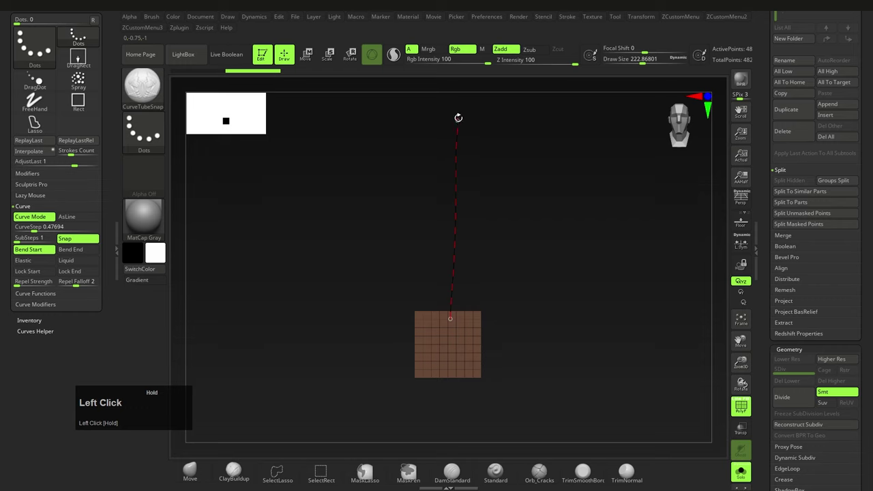
pyautogui.moveTo(458, 118); pyautogui.dragTo(458, 118)
pyautogui.keyDown('alt'); pyautogui.moveTo(466, 125); pyautogui.dragTo(462, 200, button='right'); pyautogui.keyUp('alt')
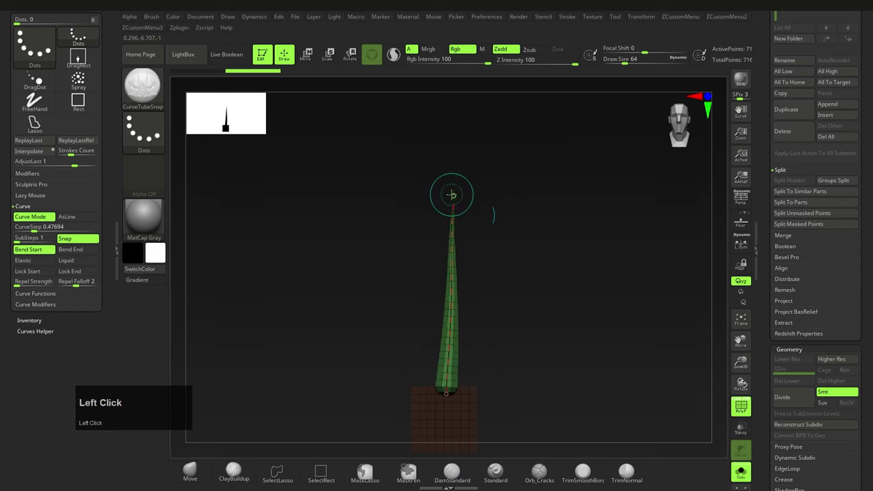
pyautogui.moveTo(451, 195); pyautogui.dragTo(450, 159)
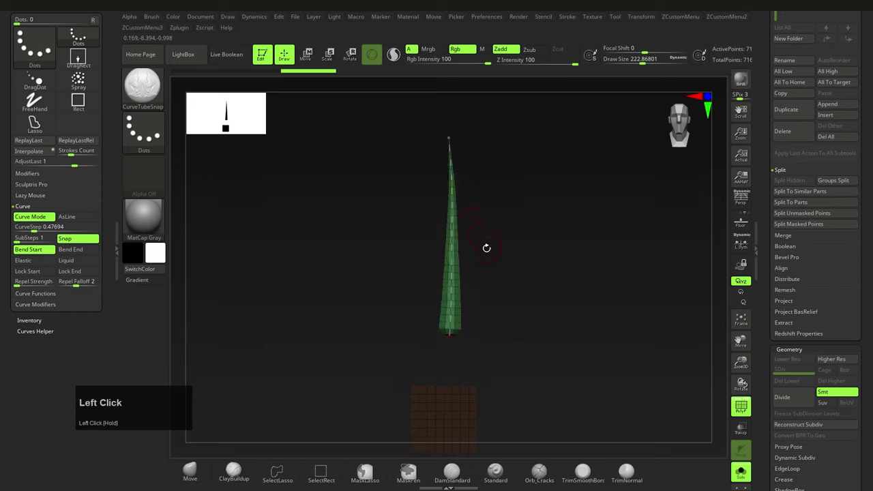
pyautogui.keyDown('alt'); pyautogui.moveTo(486, 248); pyautogui.dragTo(467, 222, button='right'); pyautogui.keyUp('alt')
pyautogui.keyDown('alt'); pyautogui.moveTo(491, 275); pyautogui.dragTo(487, 295, button='right'); pyautogui.keyUp('alt')
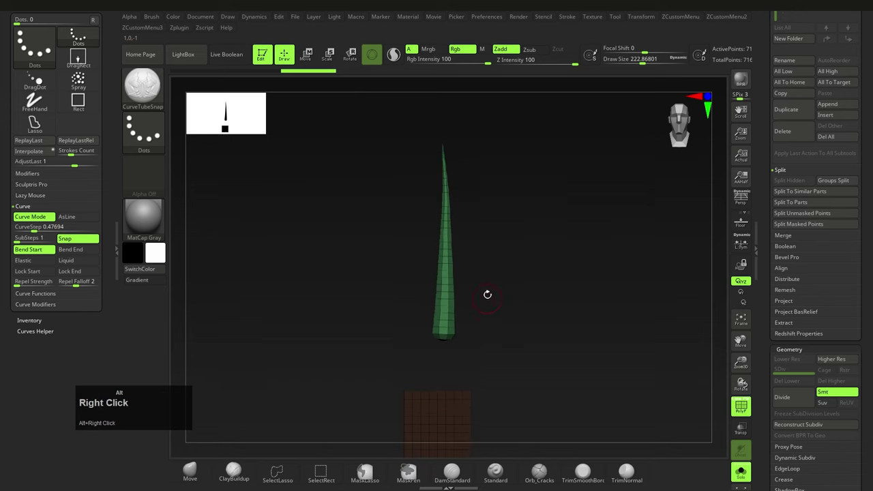
# Step: Place the gizmo at the middle of the tapered tube and apply the Bend Curve deformer
pyautogui.press('w')
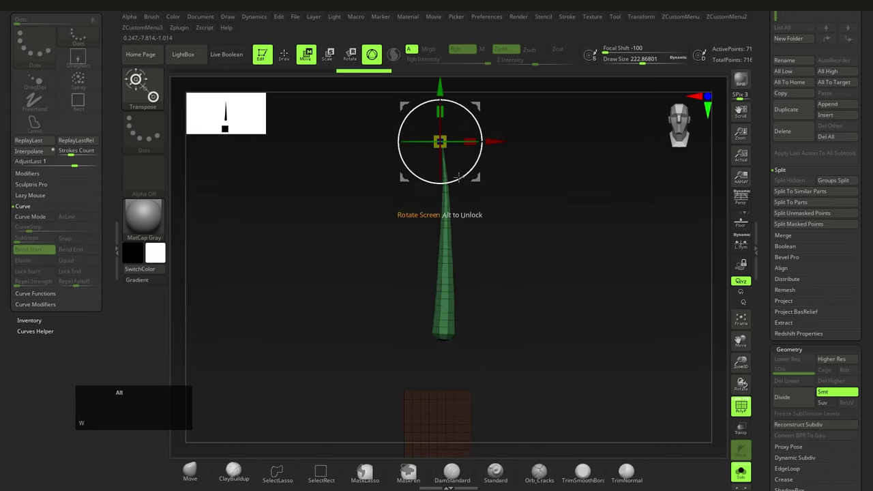
pyautogui.keyDown('alt'); pyautogui.moveTo(459, 177); pyautogui.dragTo(455, 224, button='right'); pyautogui.keyUp('alt')
pyautogui.keyDown('alt'); pyautogui.click(417, 113); pyautogui.keyUp('alt')
pyautogui.keyDown('alt'); pyautogui.moveTo(389, 225); pyautogui.dragTo(389, 179, button='right'); pyautogui.keyUp('alt')
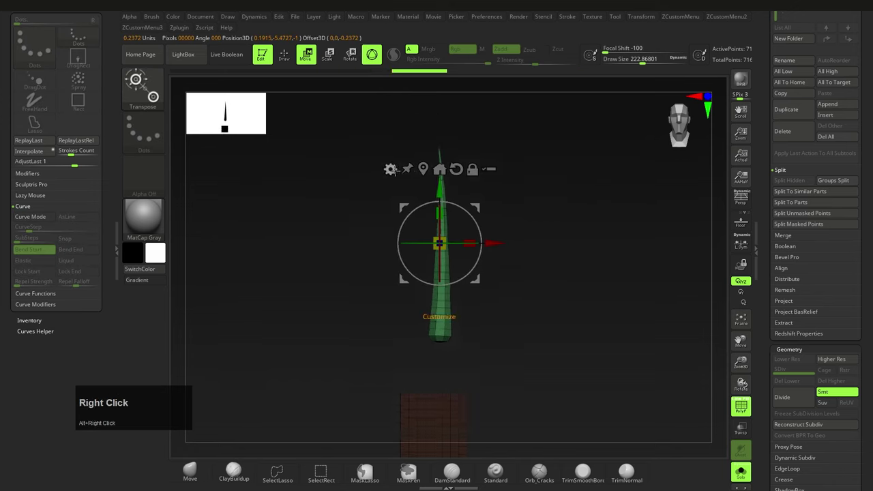
pyautogui.click(390, 169)
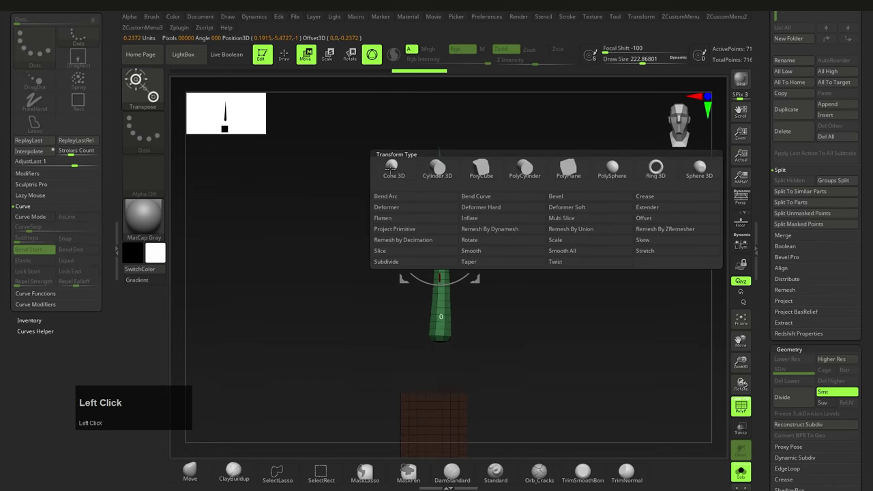
pyautogui.click(487, 198)
pyautogui.rightClick(442, 385)
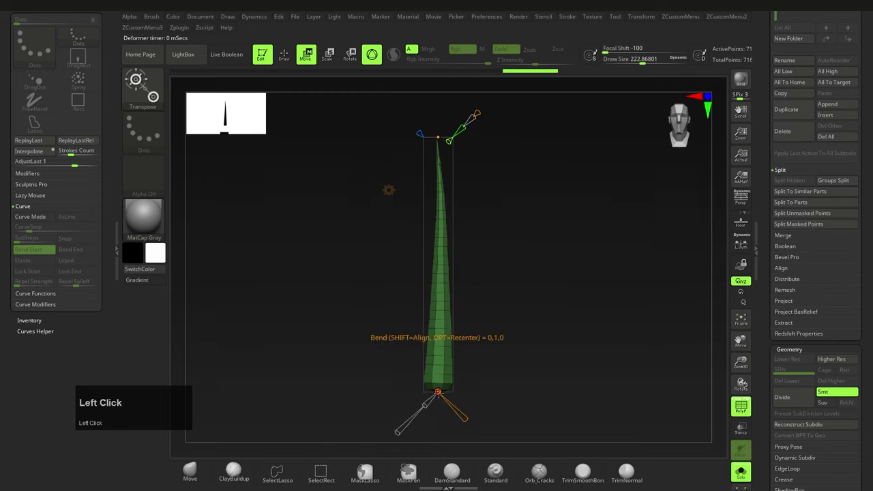
# Step: Twist the tapered tube 180 degrees from its base and increase the number of control points on its bend curve
pyautogui.moveTo(472, 425); pyautogui.dragTo(502, 431)
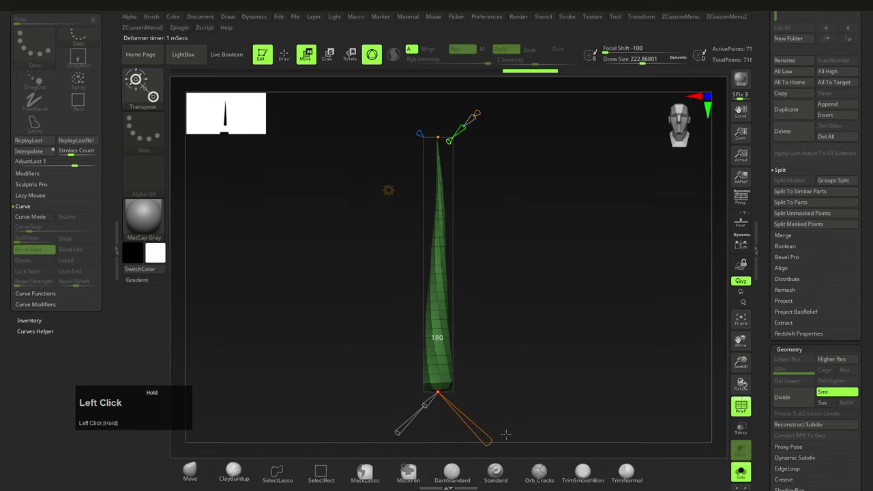
pyautogui.keyDown('alt'); pyautogui.moveTo(500, 413); pyautogui.dragTo(484, 361, button='right'); pyautogui.keyUp('alt')
pyautogui.moveTo(469, 232)
pyautogui.keyDown('alt'); pyautogui.mouseDown(button='right')
pyautogui.moveTo(477, 300)
pyautogui.moveTo(473, 244)
pyautogui.mouseUp(button='right'); pyautogui.keyUp('alt')
pyautogui.keyDown('alt'); pyautogui.moveTo(488, 339); pyautogui.dragTo(487, 331, button='right'); pyautogui.keyUp('alt')
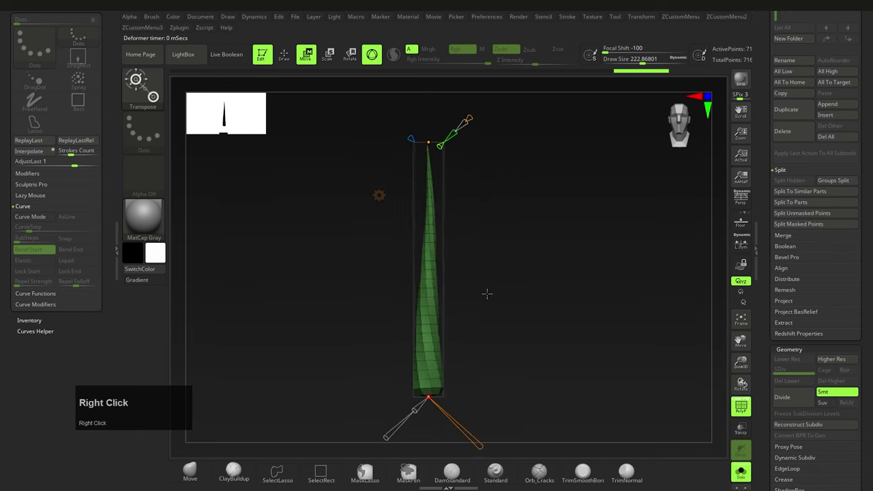
pyautogui.moveTo(487, 294); pyautogui.dragTo(467, 290, button='right')
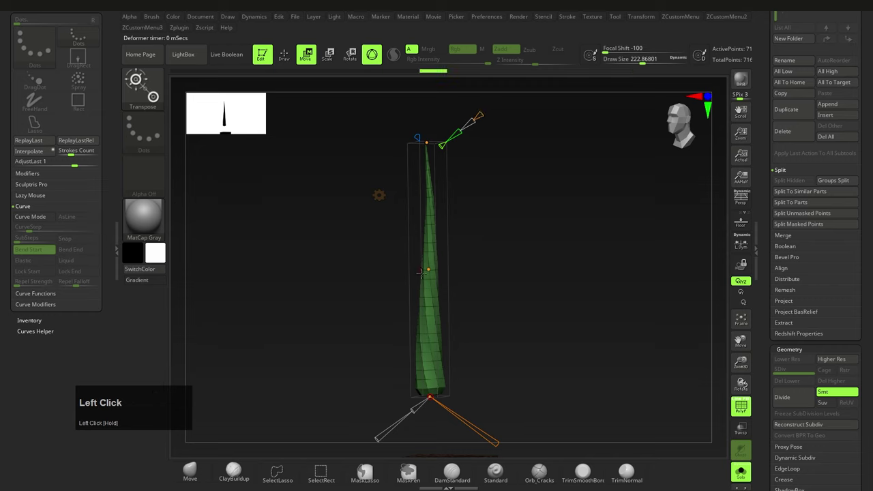
pyautogui.moveTo(480, 115); pyautogui.dragTo(493, 104)
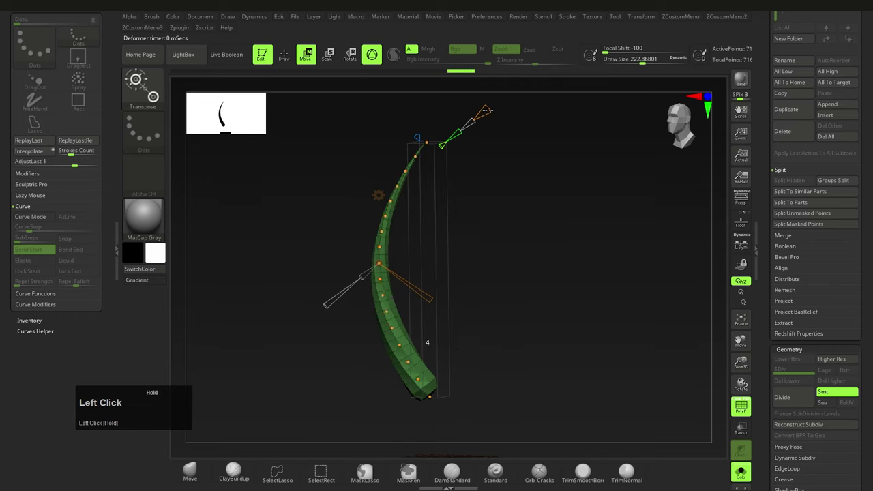
# Step: Shift the bend curve's lower control points sideways in the front view so the tube's thick half bows outward
pyautogui.keyDown('shift'); pyautogui.moveTo(486, 111); pyautogui.dragTo(490, 256, button='right'); pyautogui.keyUp('shift')
pyautogui.moveTo(428, 352); pyautogui.dragTo(522, 354)
pyautogui.moveTo(515, 322); pyautogui.dragTo(540, 321)
pyautogui.moveTo(523, 353); pyautogui.dragTo(535, 362)
pyautogui.moveTo(494, 389); pyautogui.dragTo(507, 396)
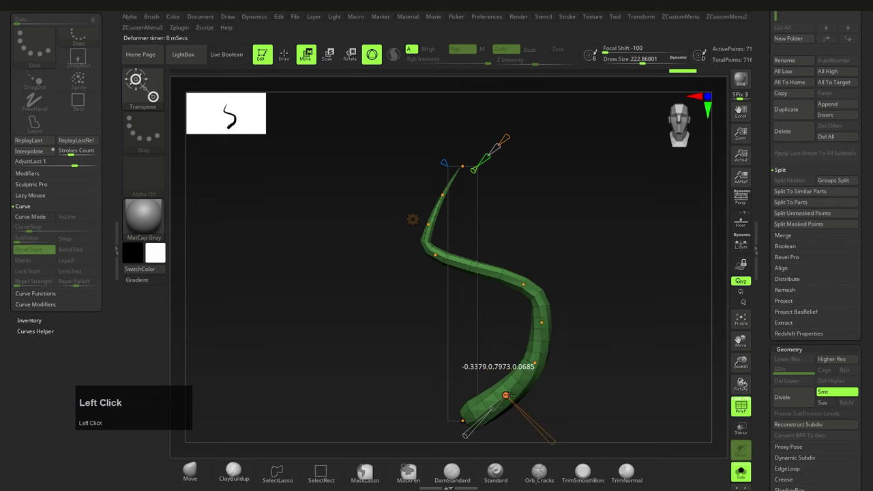
# Step: Reposition the middle and upper control points to form an S-shaped horn with a curled tip, and accept the Bend Curve deformation
pyautogui.moveTo(435, 278); pyautogui.dragTo(474, 280)
pyautogui.moveTo(428, 246)
pyautogui.mouseDown()
pyautogui.moveTo(462, 242)
pyautogui.moveTo(436, 255)
pyautogui.mouseUp()
pyautogui.moveTo(444, 282); pyautogui.dragTo(424, 316)
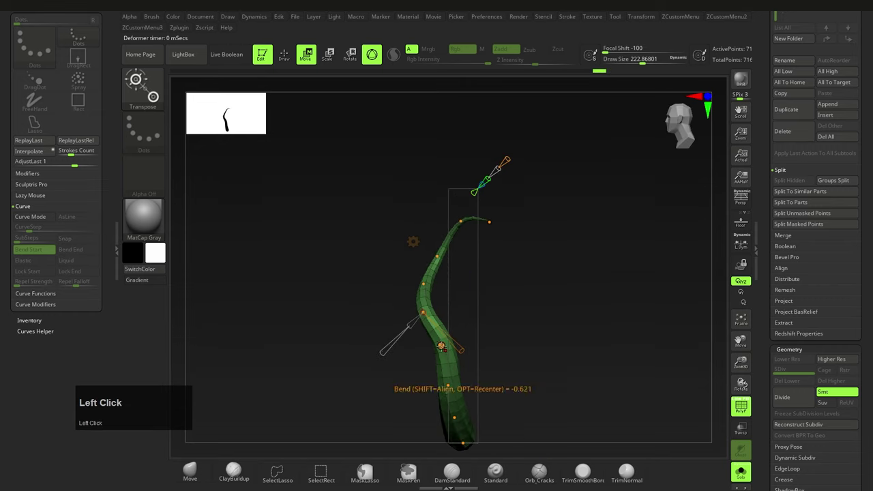
pyautogui.keyDown('ctrl'); pyautogui.moveTo(478, 301); pyautogui.dragTo(471, 275, button='right'); pyautogui.keyUp('ctrl')
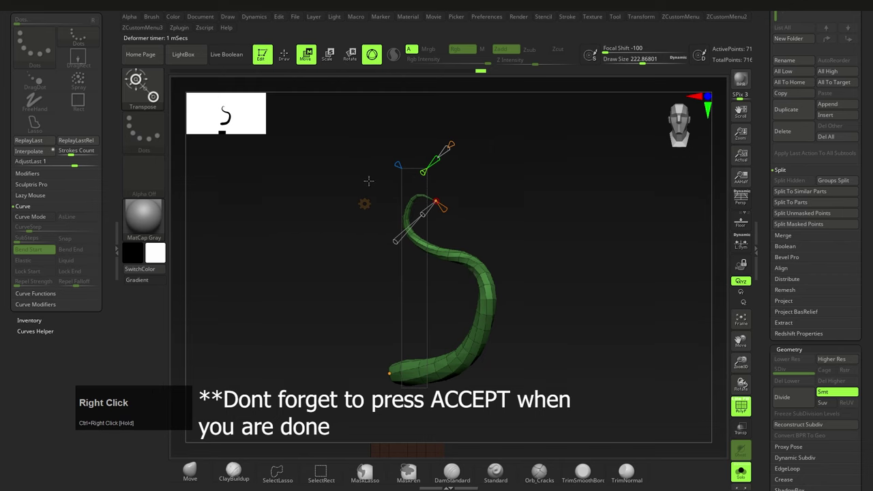
pyautogui.click(364, 204)
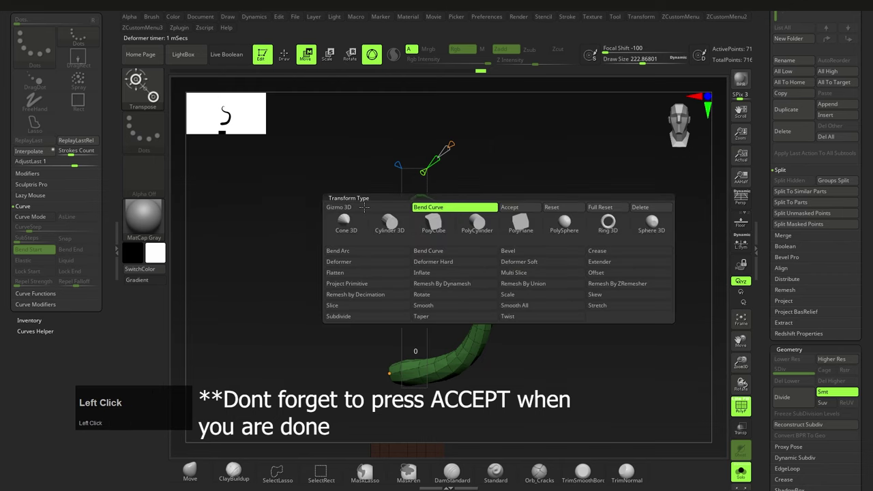
pyautogui.click(518, 208)
pyautogui.keyDown('ctrl'); pyautogui.moveTo(509, 261); pyautogui.dragTo(513, 267, button='right'); pyautogui.keyUp('ctrl')
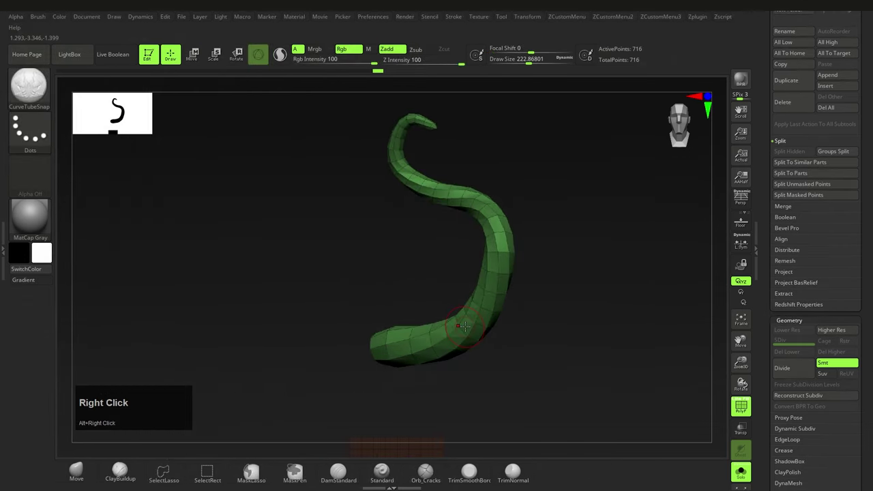
# Step: Assign a separate polygroup to the polyloops along the inner side of the curved tube with the ZModeler PolyGroup action
pyautogui.press('b')
pyautogui.press('z')
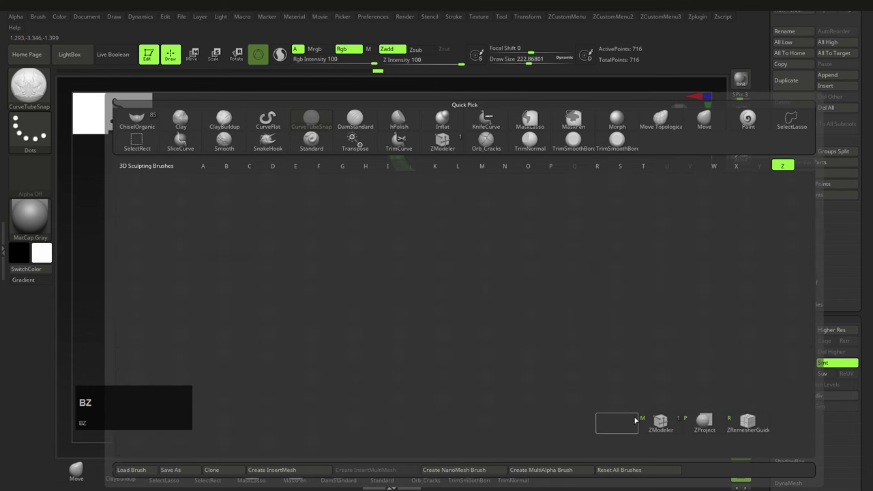
pyautogui.click(661, 422)
pyautogui.moveTo(556, 373)
pyautogui.mouseDown(button='right')
pyautogui.moveTo(495, 343)
pyautogui.moveTo(435, 336)
pyautogui.mouseUp(button='right')
pyautogui.press('space')
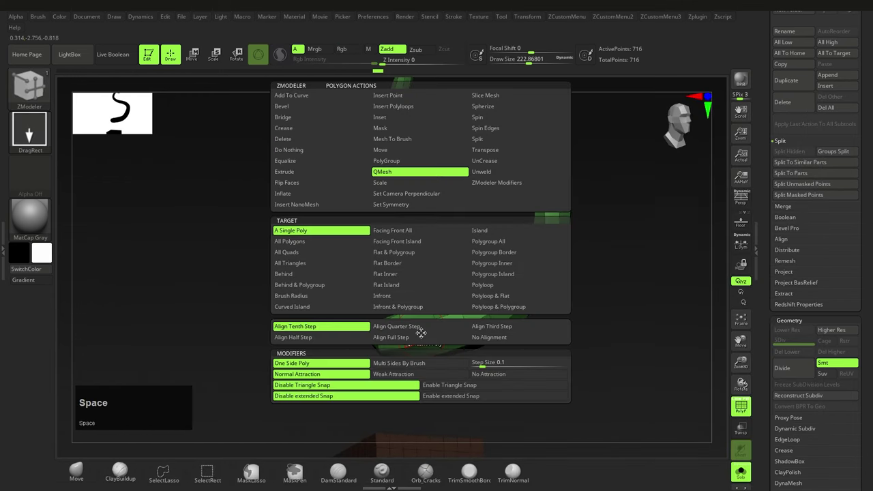
pyautogui.click(397, 162)
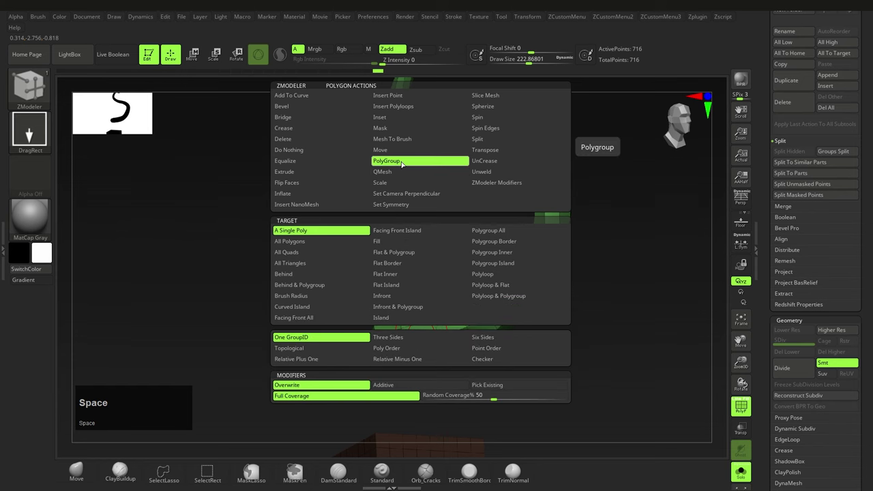
pyautogui.press('space')
pyautogui.click(498, 275)
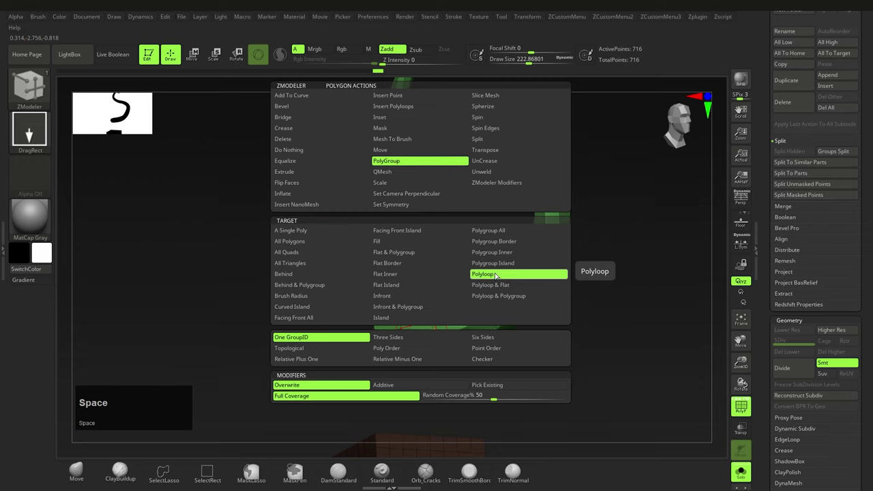
pyautogui.moveTo(496, 275); pyautogui.dragTo(498, 252, button='right')
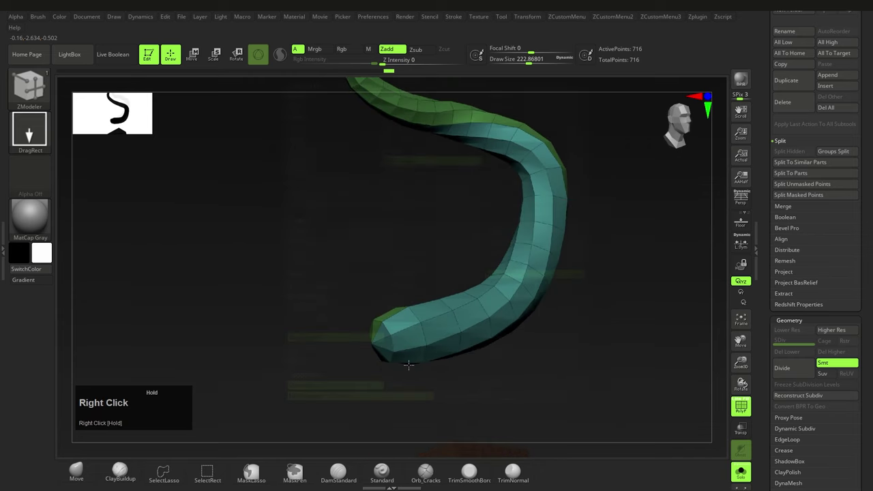
# Step: Set the PolyGroup action to Polygroup All, Checker and Random Coverage, and apply it to the teal inner strip
pyautogui.press('space')
pyautogui.click(502, 232)
pyautogui.click(508, 360)
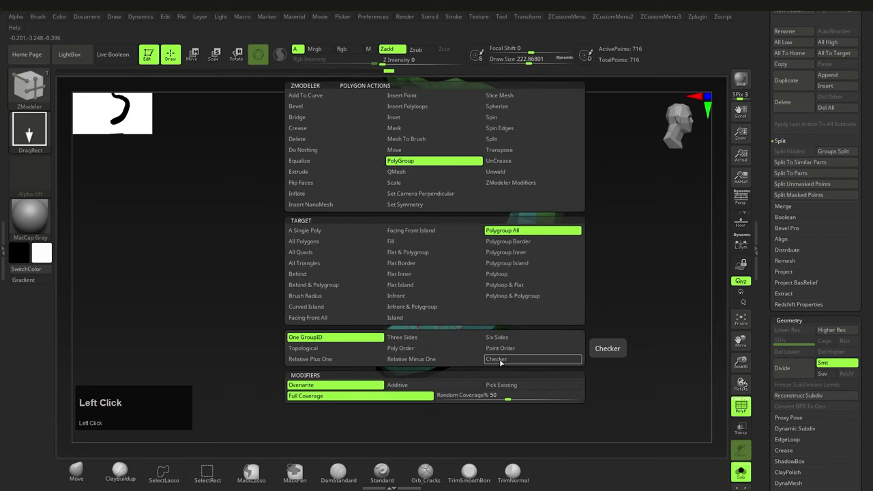
pyautogui.click(509, 398)
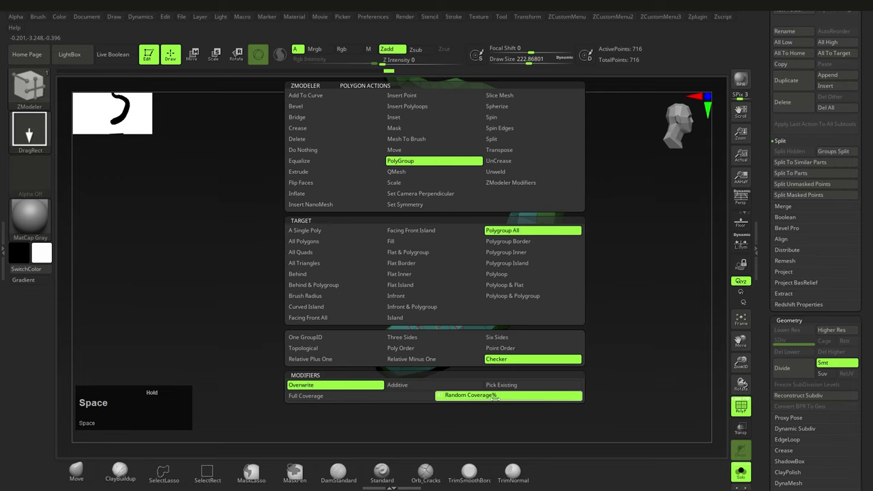
pyautogui.click(430, 343)
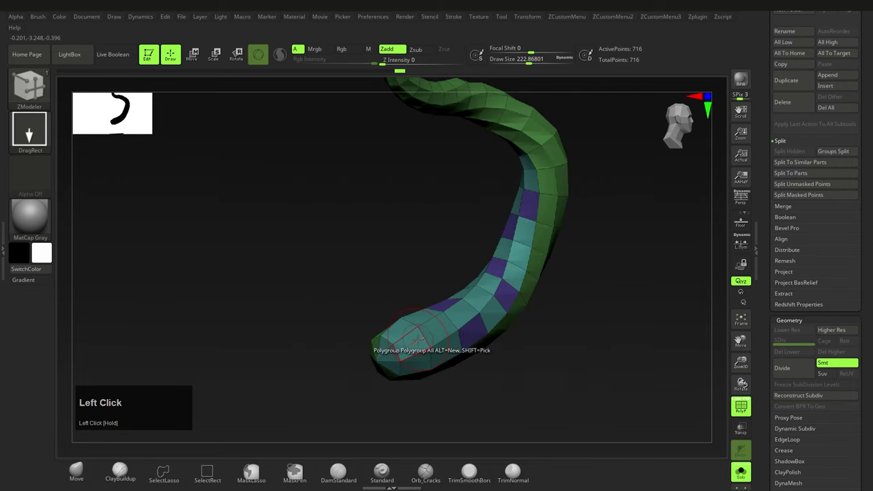
# Step: Undo the checker grouping, isolate the inner strip, regroup it as one polygroup and show the whole tube again
pyautogui.moveTo(430, 341)
pyautogui.keyDown('ctrl'); pyautogui.mouseDown(button='right')
pyautogui.moveTo(479, 322)
pyautogui.moveTo(439, 335)
pyautogui.moveTo(440, 341)
pyautogui.mouseUp(button='right'); pyautogui.keyUp('ctrl')
pyautogui.hotkey('ctrl', 'z')
pyautogui.keyDown('ctrl'); pyautogui.keyDown('shift'); pyautogui.click(441, 341); pyautogui.keyUp('shift'); pyautogui.keyUp('ctrl')
pyautogui.hotkey('ctrl', 'w')
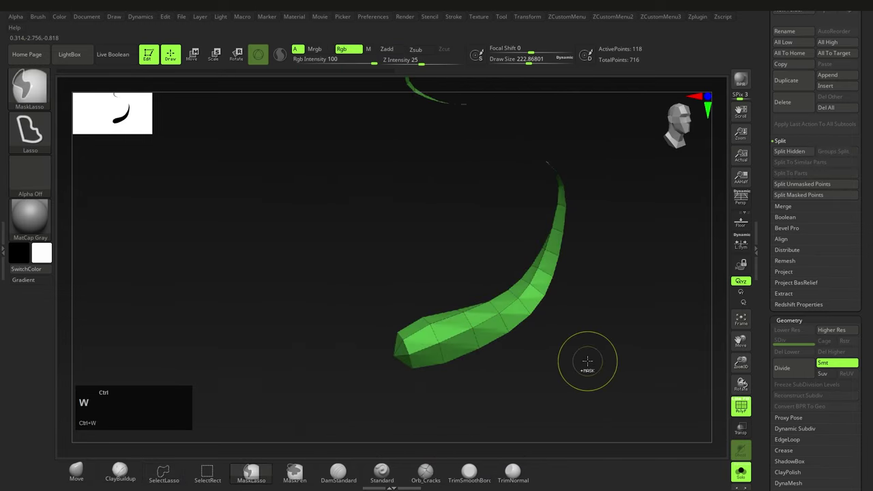
pyautogui.keyDown('ctrl'); pyautogui.keyDown('shift'); pyautogui.click(554, 363); pyautogui.keyUp('shift'); pyautogui.keyUp('ctrl')
pyautogui.hotkey('ctrl', 'z')
pyautogui.hotkey('ctrl', 'w')
pyautogui.keyDown('ctrl'); pyautogui.keyDown('shift'); pyautogui.click(586, 369); pyautogui.keyUp('shift'); pyautogui.keyUp('ctrl')
# Step: Reapply the random-coverage Checker grouping to the inner strip to scatter it into several polygroups
pyautogui.click(442, 343)
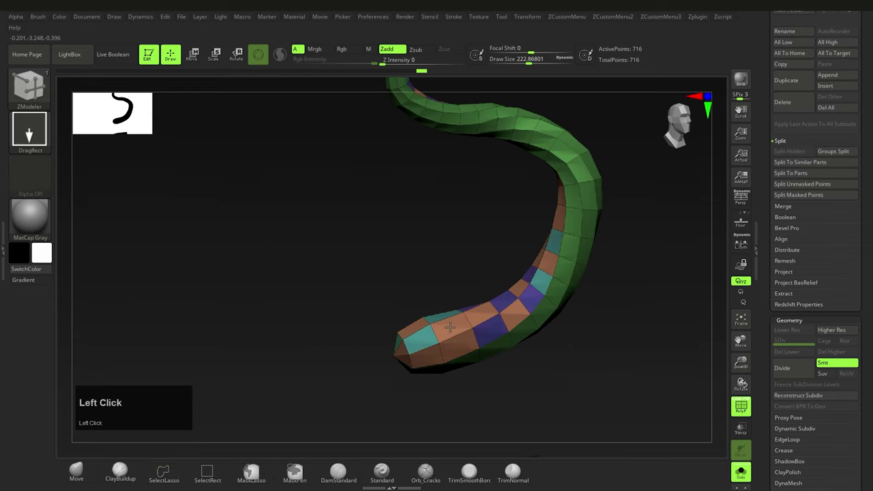
pyautogui.click(442, 343)
pyautogui.moveTo(443, 343); pyautogui.dragTo(487, 312, button='right')
pyautogui.keyDown('ctrl'); pyautogui.moveTo(487, 312); pyautogui.dragTo(474, 312, button='right'); pyautogui.keyUp('ctrl')
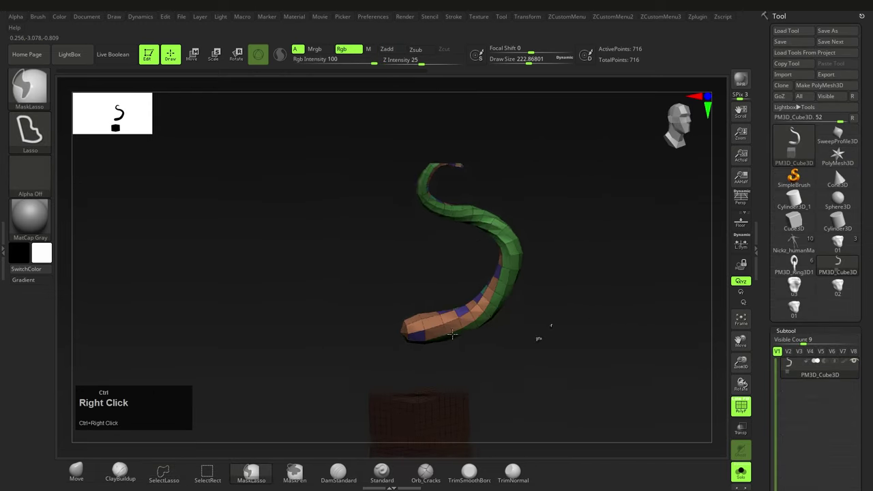
pyautogui.keyDown('ctrl'); pyautogui.moveTo(455, 332); pyautogui.dragTo(603, 300, button='right'); pyautogui.keyUp('ctrl')
# Step: Examine the sucker meshes 03, 02 and 01 in turn from different angles
pyautogui.click(794, 286)
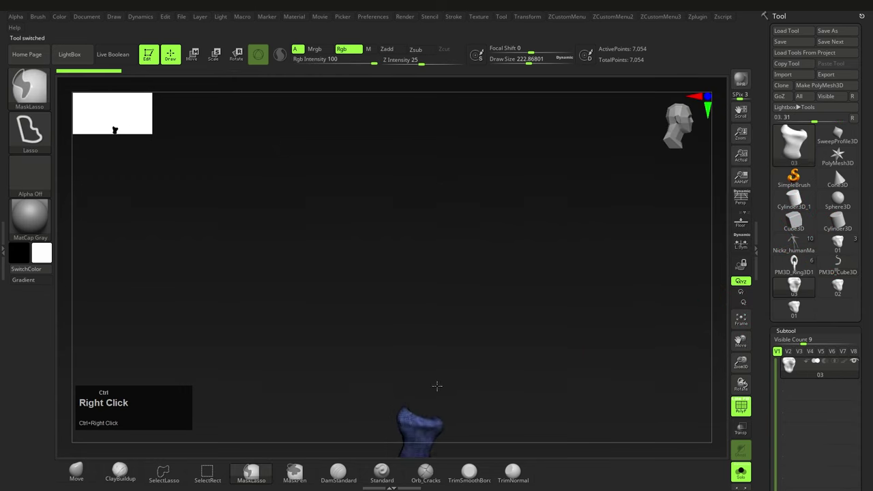
pyautogui.keyDown('alt'); pyautogui.moveTo(436, 386); pyautogui.dragTo(447, 354, button='right'); pyautogui.keyUp('alt')
pyautogui.keyDown('ctrl'); pyautogui.moveTo(507, 359); pyautogui.dragTo(569, 346, button='right'); pyautogui.keyUp('ctrl')
pyautogui.click(847, 297)
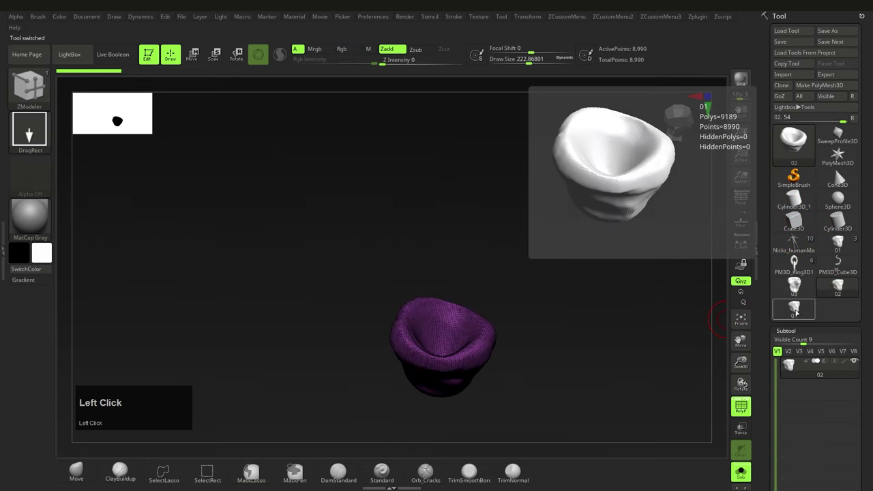
pyautogui.click(796, 312)
pyautogui.moveTo(508, 330); pyautogui.dragTo(486, 347, button='right')
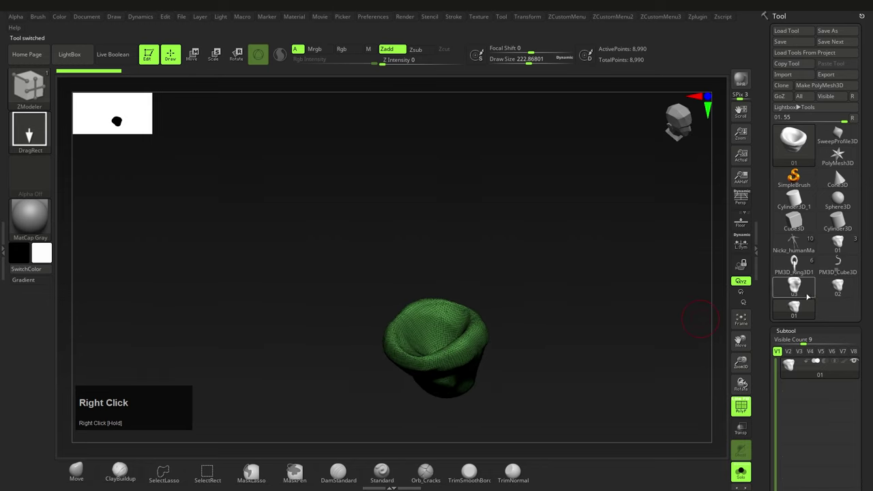
pyautogui.click(808, 297)
pyautogui.click(839, 292)
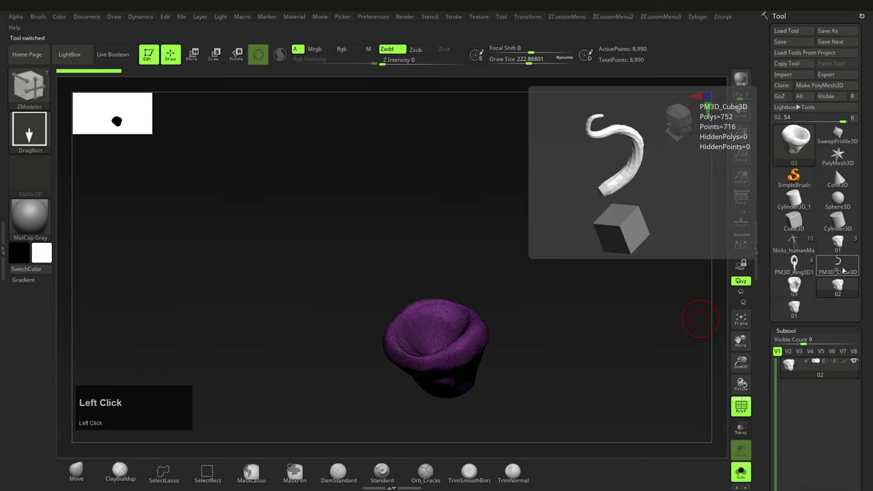
pyautogui.moveTo(475, 348); pyautogui.dragTo(450, 337, button='right')
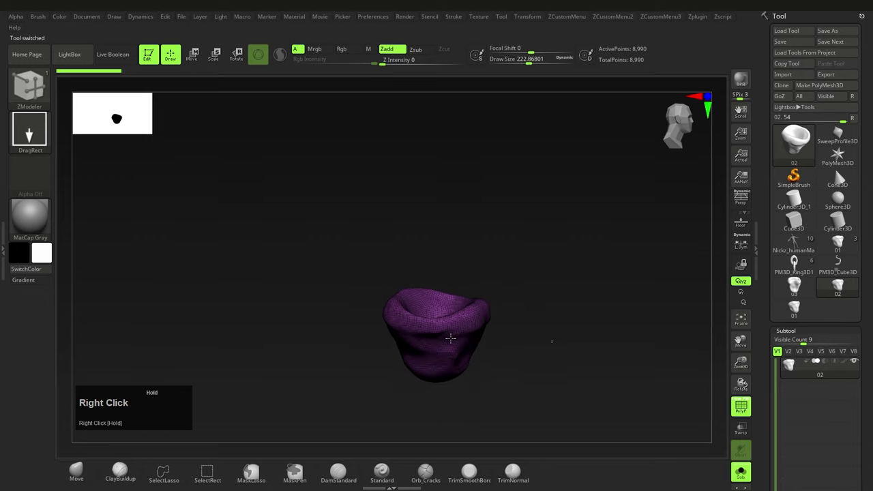
pyautogui.moveTo(577, 320); pyautogui.dragTo(577, 306, button='right')
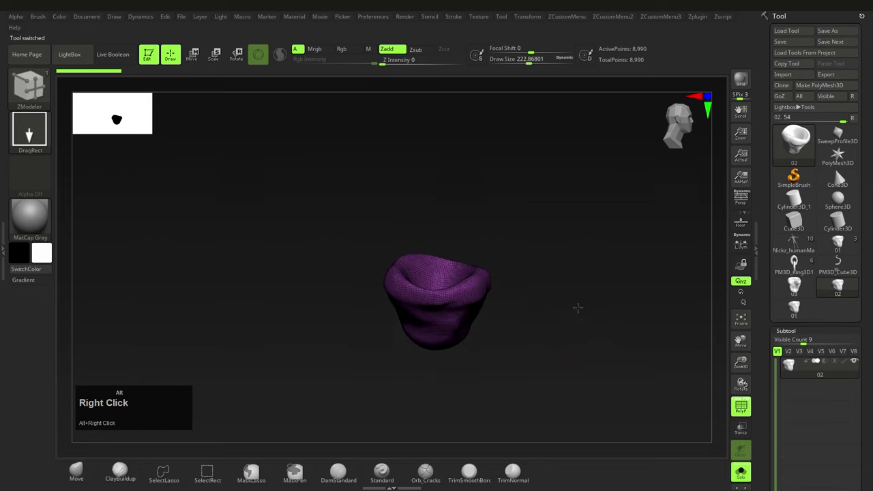
# Step: Return to the curved tube and insert mesh 01 across the orange polygroup using Insert NanoMesh with the Polygroup All target
pyautogui.click(841, 267)
pyautogui.moveTo(450, 307)
pyautogui.mouseDown(button='right')
pyautogui.moveTo(434, 310)
pyautogui.moveTo(472, 312)
pyautogui.moveTo(454, 297)
pyautogui.moveTo(452, 322)
pyautogui.mouseUp(button='right')
pyautogui.press('space')
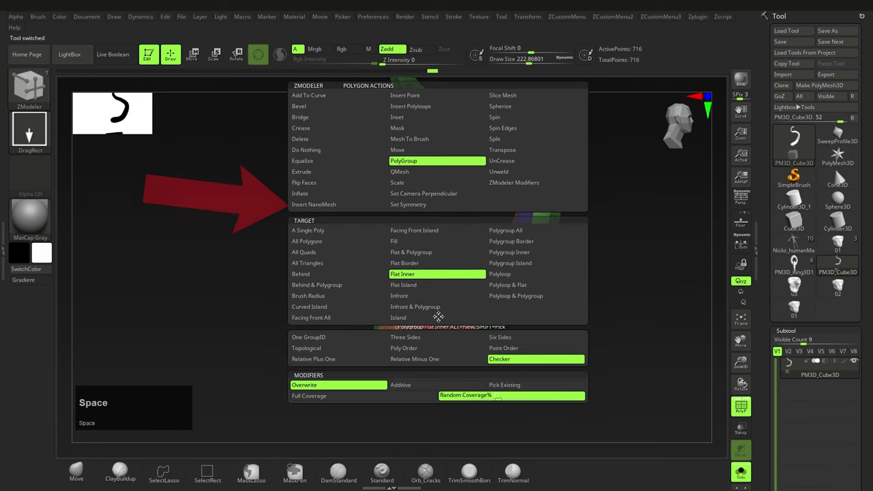
pyautogui.click(320, 205)
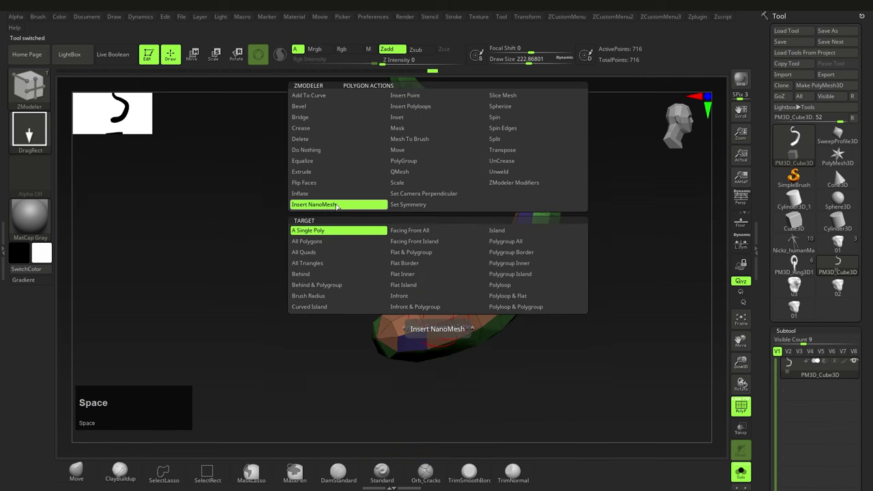
pyautogui.click(515, 244)
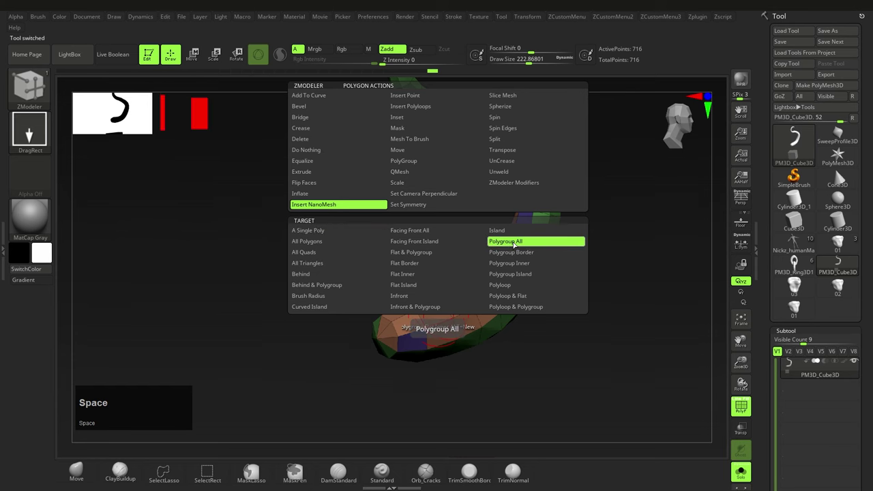
pyautogui.moveTo(479, 300); pyautogui.dragTo(472, 304, button='right')
pyautogui.press('m')
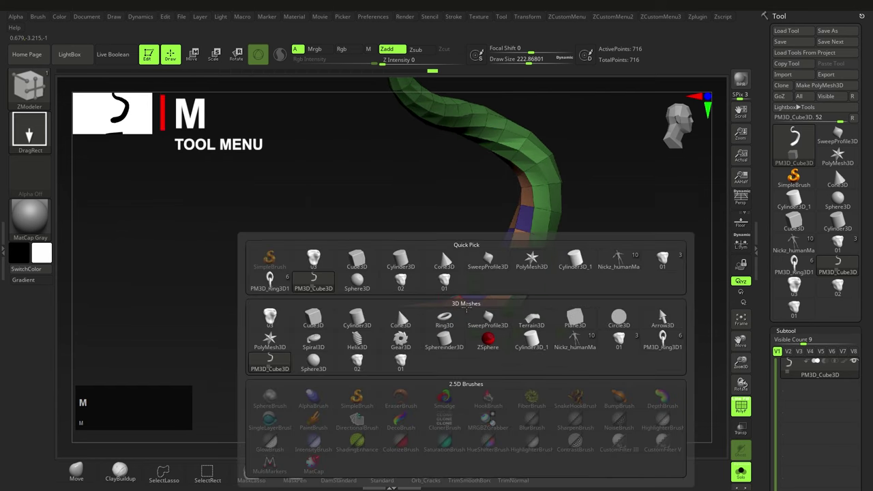
pyautogui.click(406, 362)
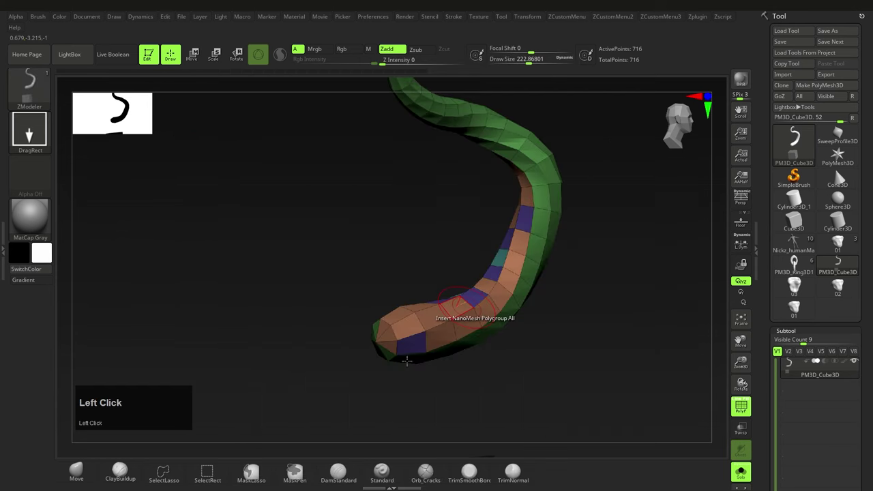
pyautogui.keyDown('ctrl'); pyautogui.moveTo(444, 315); pyautogui.dragTo(521, 326, button='right'); pyautogui.keyUp('ctrl')
pyautogui.moveTo(456, 308); pyautogui.dragTo(465, 320)
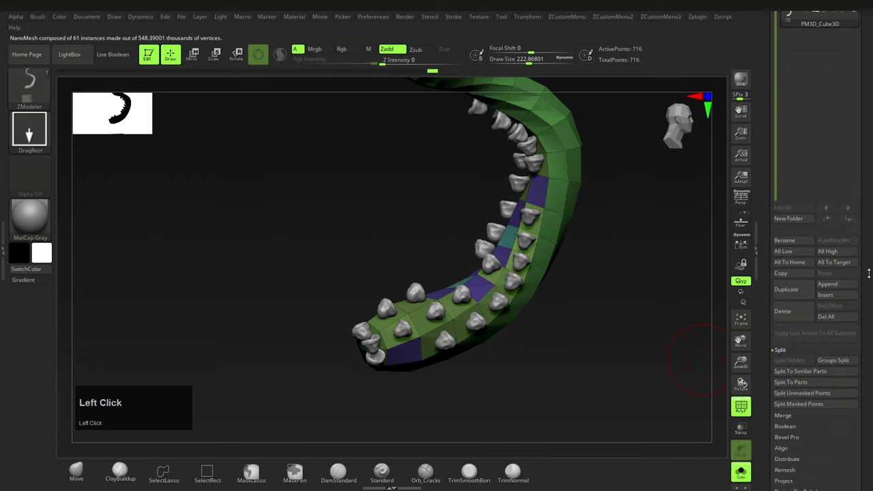
# Step: Set the mesh 01 NanoMesh to Fit mode and its alignment to Align To Normal
pyautogui.keyDown('shift'); pyautogui.click(792, 281); pyautogui.keyUp('shift')
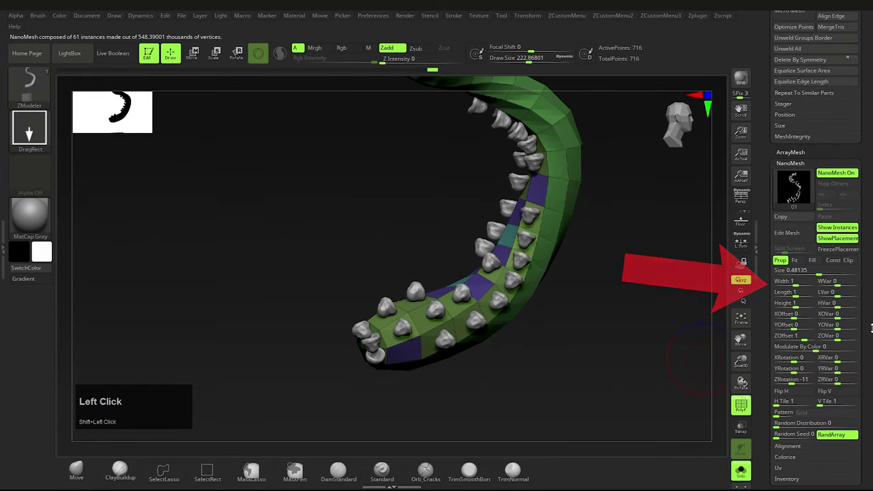
pyautogui.moveTo(870, 328); pyautogui.dragTo(870, 316)
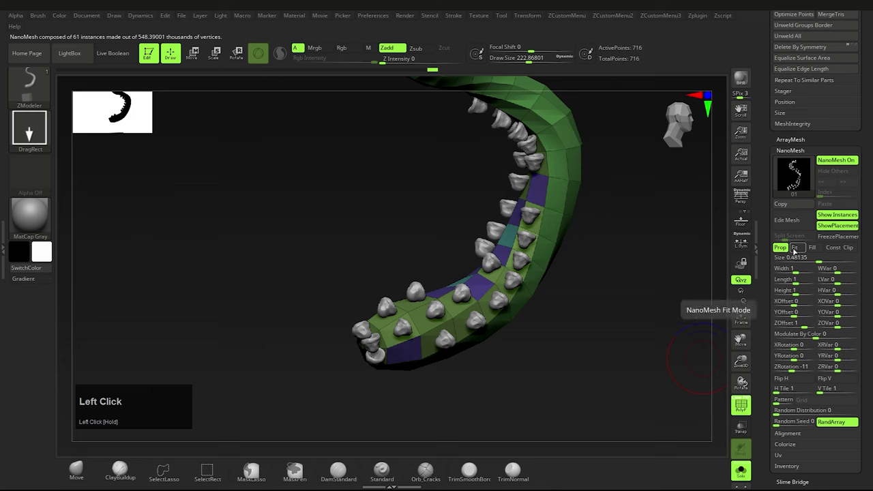
pyautogui.click(797, 248)
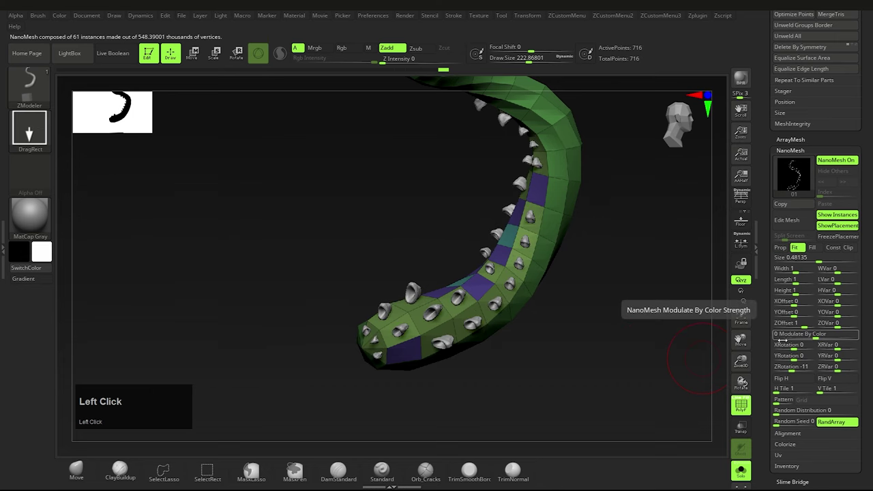
pyautogui.moveTo(870, 412); pyautogui.dragTo(869, 392)
pyautogui.click(803, 414)
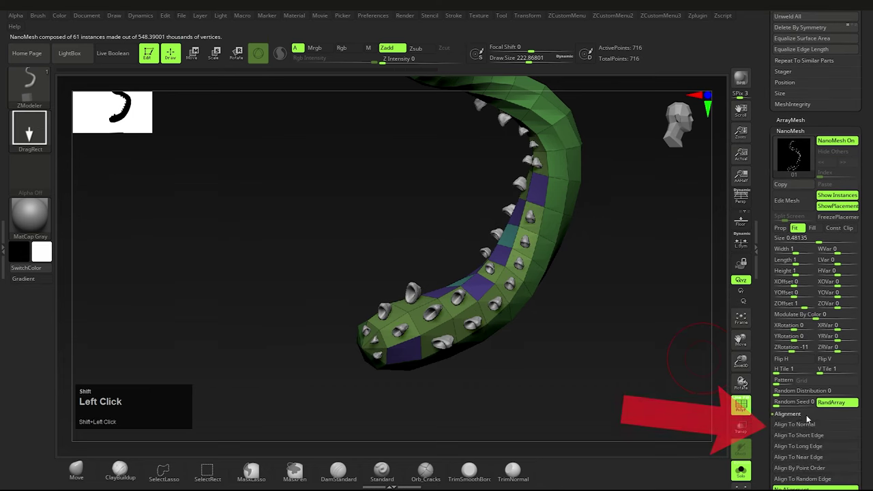
pyautogui.click(797, 425)
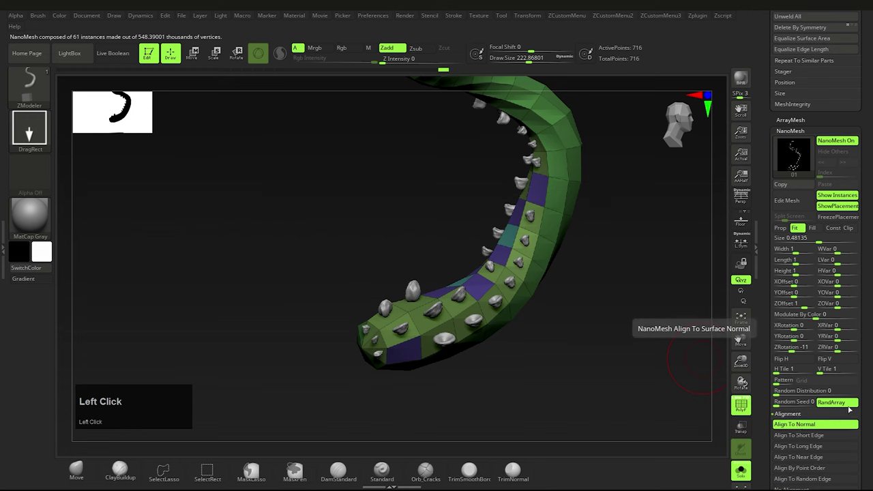
# Step: Set the mesh 01 suckers' size to 0.65905, XRotation to 96, XOffset to 0.09854, YOffset to about -0.138 and ZOffset to 0.00022
pyautogui.moveTo(871, 340); pyautogui.dragTo(871, 334)
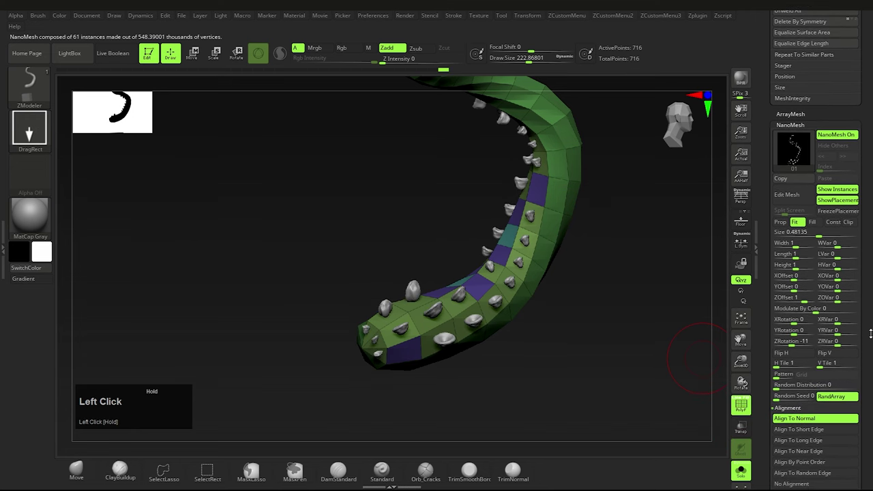
pyautogui.moveTo(822, 232); pyautogui.dragTo(836, 232)
pyautogui.click(800, 278)
pyautogui.moveTo(803, 278); pyautogui.dragTo(805, 280)
pyautogui.hotkey('ctrl', 'z')
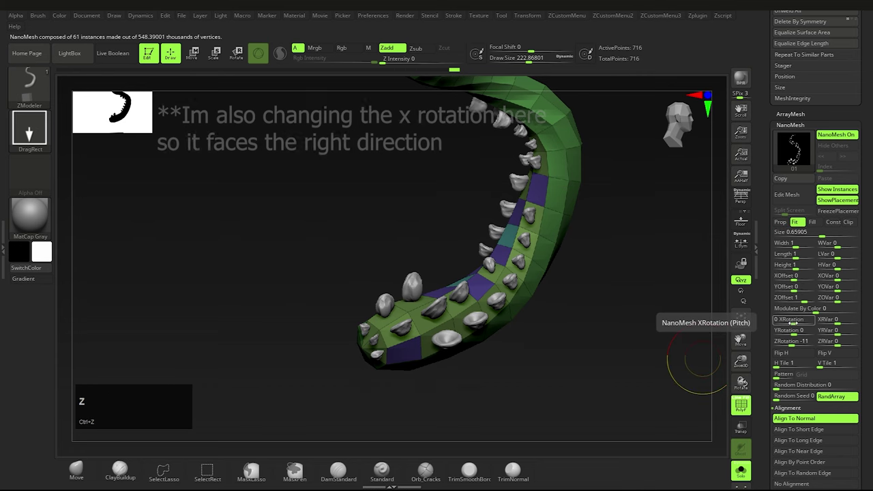
pyautogui.moveTo(799, 319); pyautogui.dragTo(805, 326)
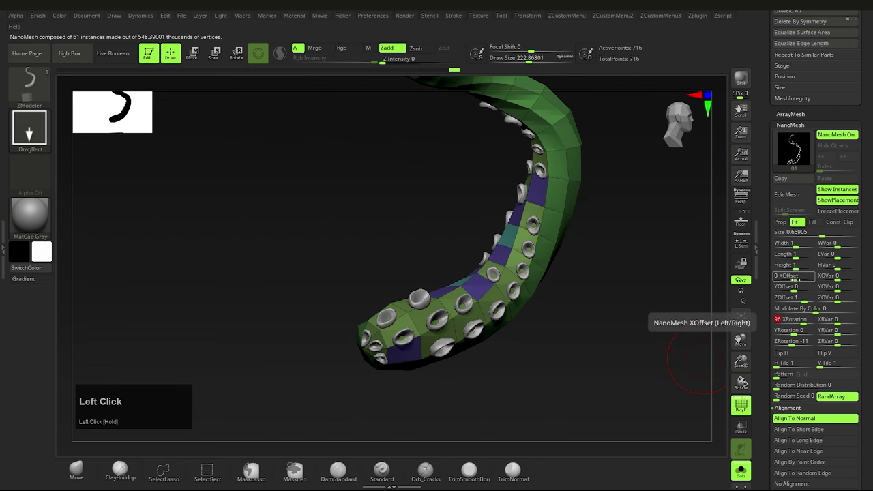
pyautogui.moveTo(798, 276); pyautogui.dragTo(788, 290)
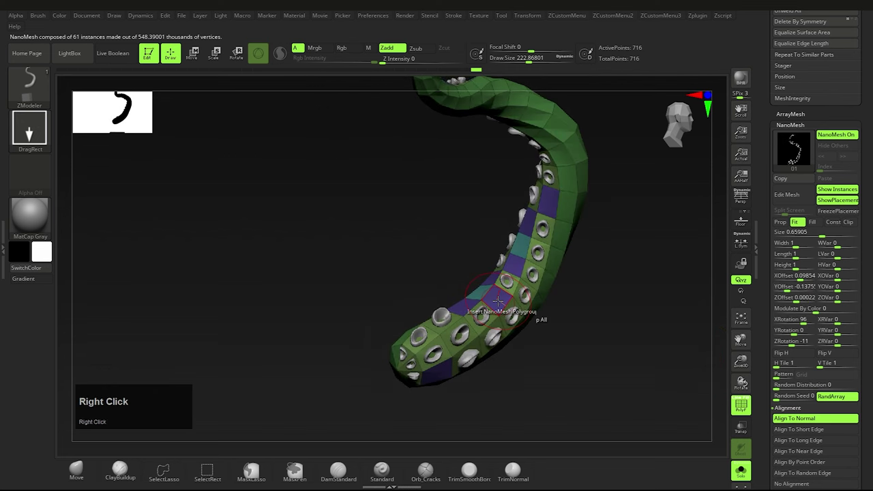
# Step: Insert mesh 02 as a second NanoMesh across the purple polygroup at a size of 0.3901
pyautogui.press('m')
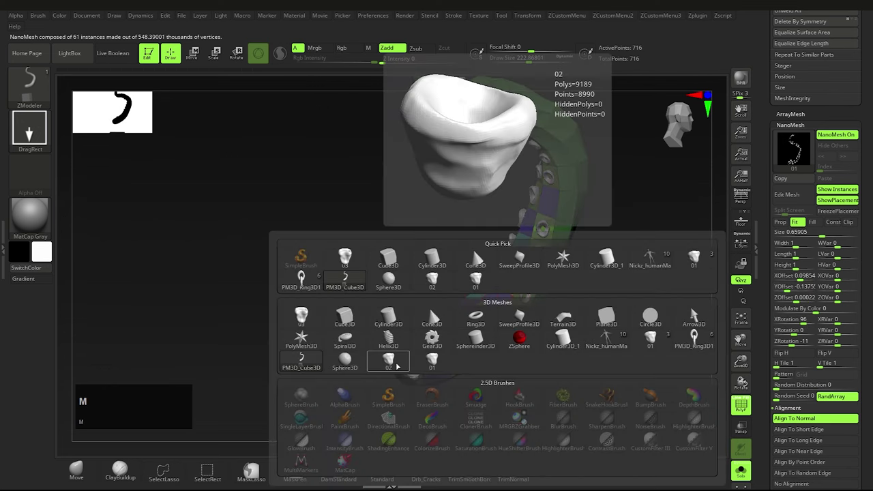
pyautogui.click(390, 361)
pyautogui.click(498, 302)
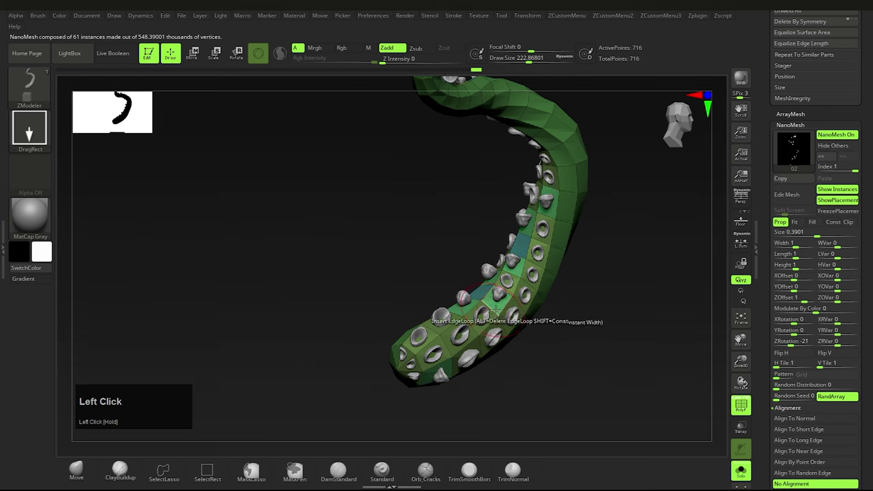
# Step: Switch to the mesh 02 NanoMesh and set it to Fit, Align To Normal, size 0.69233, XRotation 76 and ZOffset 0.3252
pyautogui.moveTo(869, 218); pyautogui.dragTo(869, 244)
pyautogui.click(826, 184)
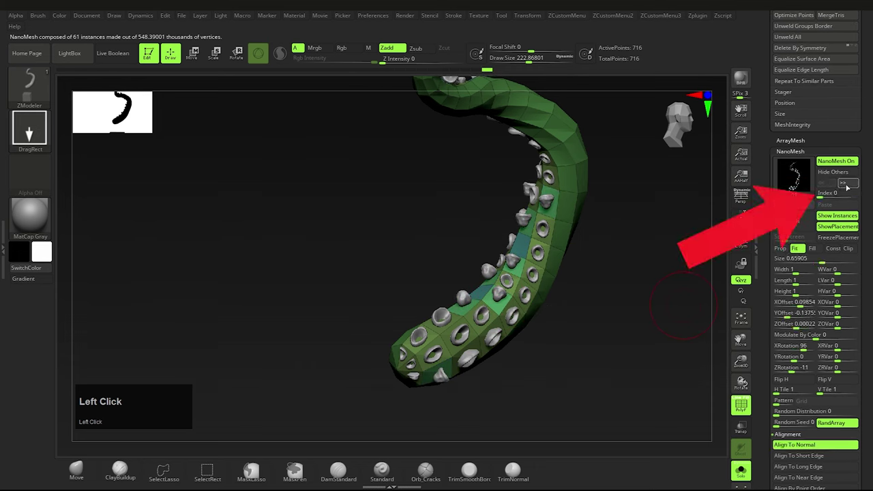
pyautogui.click(847, 186)
pyautogui.click(827, 185)
pyautogui.click(852, 186)
pyautogui.click(830, 187)
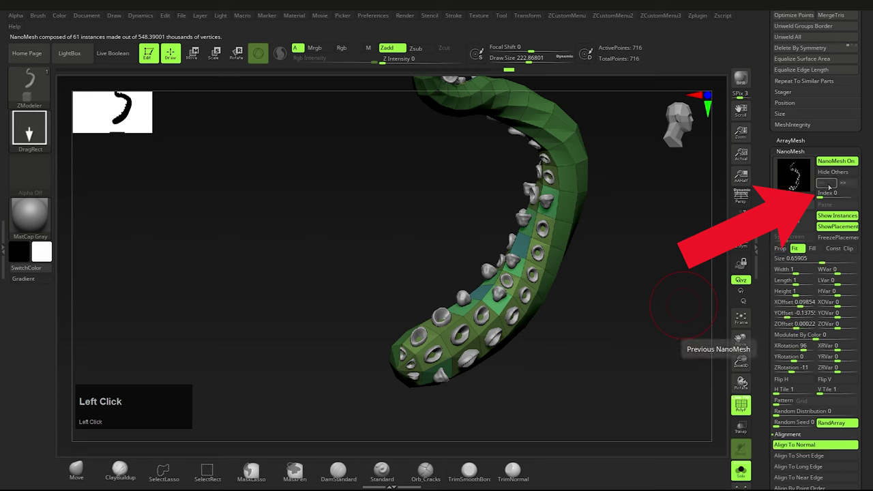
pyautogui.click(841, 186)
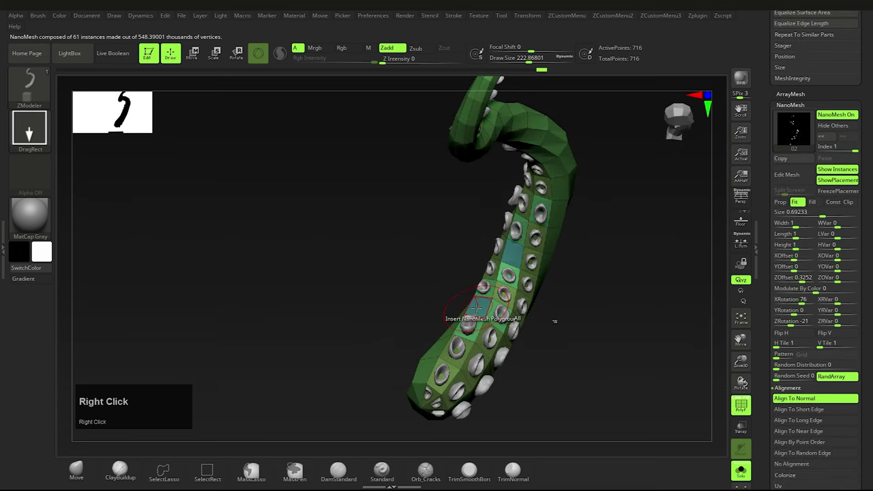
# Step: Insert mesh 01 as a third NanoMesh across the remaining blue polygroup using the Polygroup All target
pyautogui.press('m')
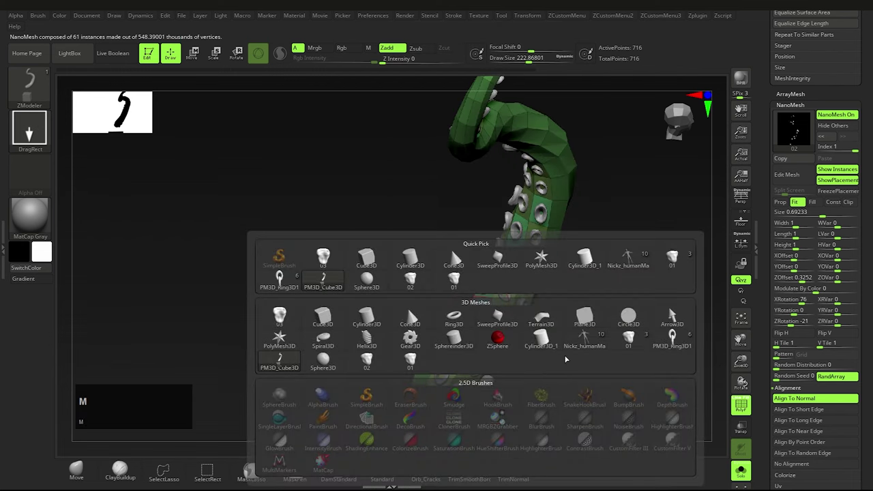
pyautogui.click(632, 341)
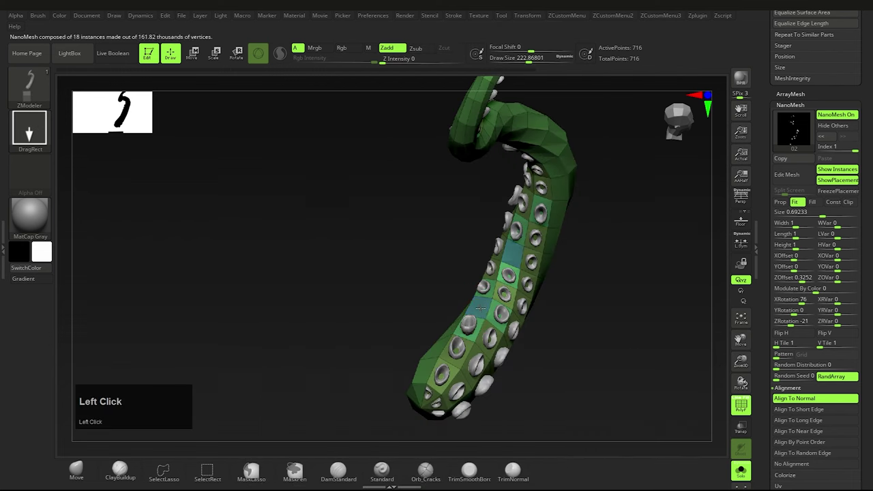
pyautogui.moveTo(486, 321); pyautogui.dragTo(487, 321)
# Step: Align the third NanoMesh's suckers to the normal with XRotation -87, YOffset about -0.01 and ZOffset 0.24905
pyautogui.moveTo(870, 374); pyautogui.dragTo(870, 348)
pyautogui.click(843, 372)
pyautogui.moveTo(865, 286); pyautogui.dragTo(865, 306)
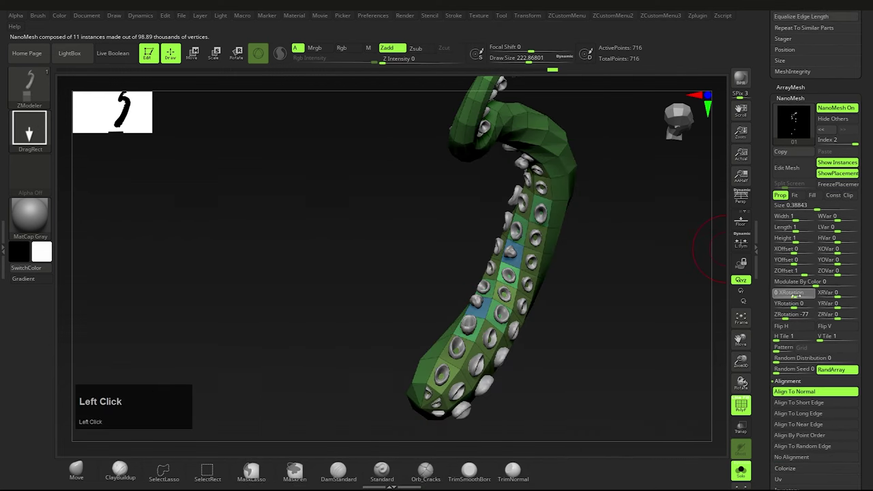
pyautogui.moveTo(872, 263); pyautogui.dragTo(871, 276)
pyautogui.moveTo(794, 277); pyautogui.dragTo(795, 288)
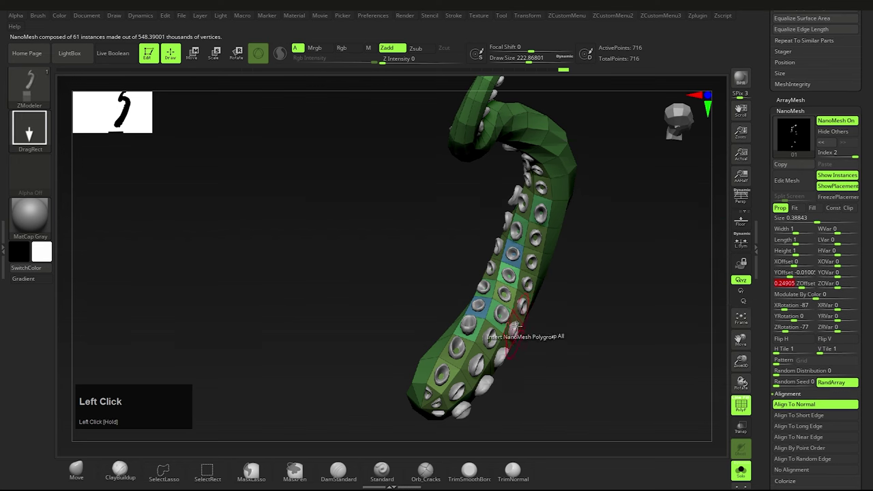
# Step: Convert the tentacle's NanoMesh suckers into real geometry with One To Mesh from the NanoMesh inventory
pyautogui.moveTo(517, 327); pyautogui.dragTo(539, 341, button='right')
pyautogui.moveTo(871, 378); pyautogui.dragTo(871, 347)
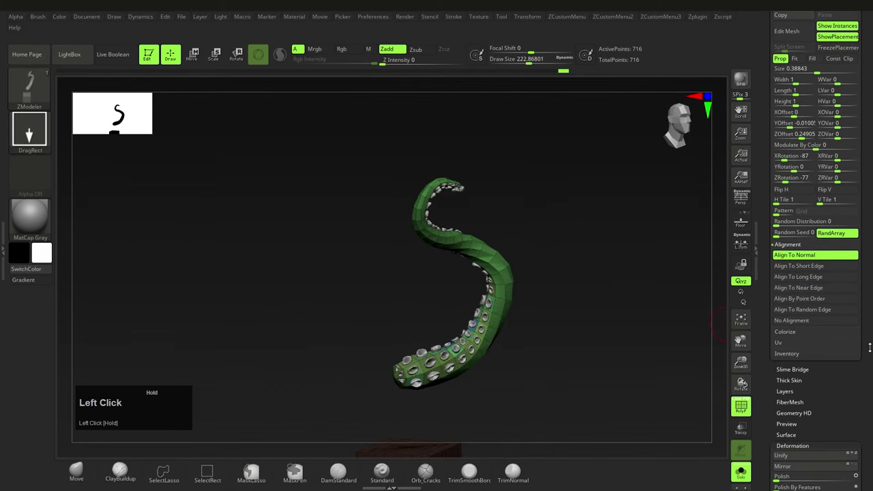
pyautogui.click(789, 353)
pyautogui.click(791, 365)
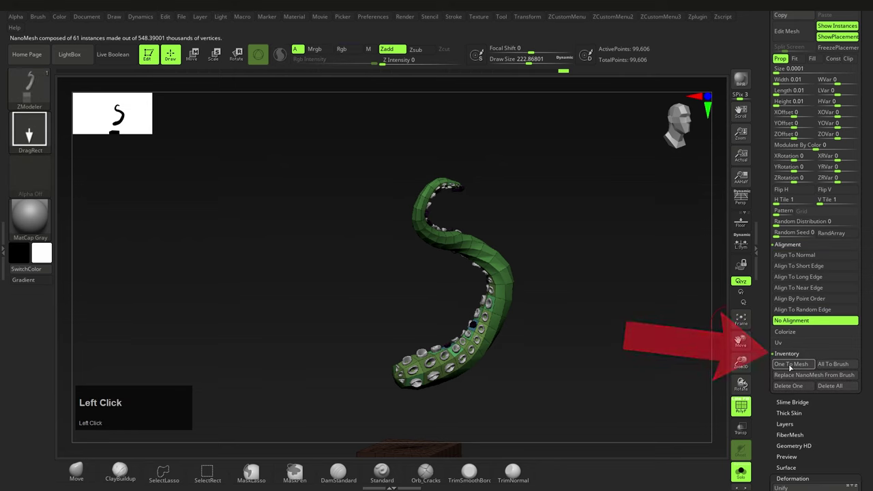
pyautogui.click(802, 365)
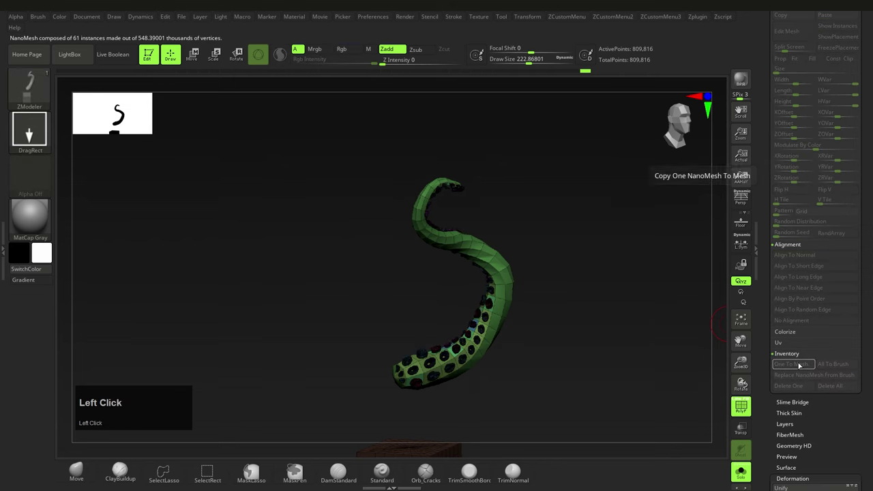
# Step: Turn off the polyframe and sculpt folds along the tentacle's thick end and around its large suckers
pyautogui.moveTo(463, 354)
pyautogui.mouseDown(button='right')
pyautogui.moveTo(503, 347)
pyautogui.moveTo(548, 376)
pyautogui.moveTo(475, 367)
pyautogui.moveTo(510, 337)
pyautogui.moveTo(538, 349)
pyautogui.mouseUp(button='right')
pyautogui.hotkey('shift', 'f')
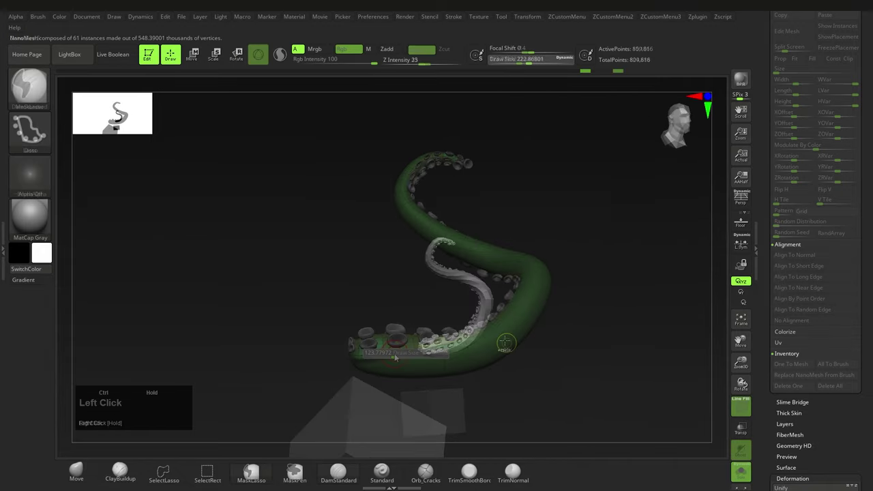
pyautogui.press('b')
pyautogui.press('d')
pyautogui.press('s')
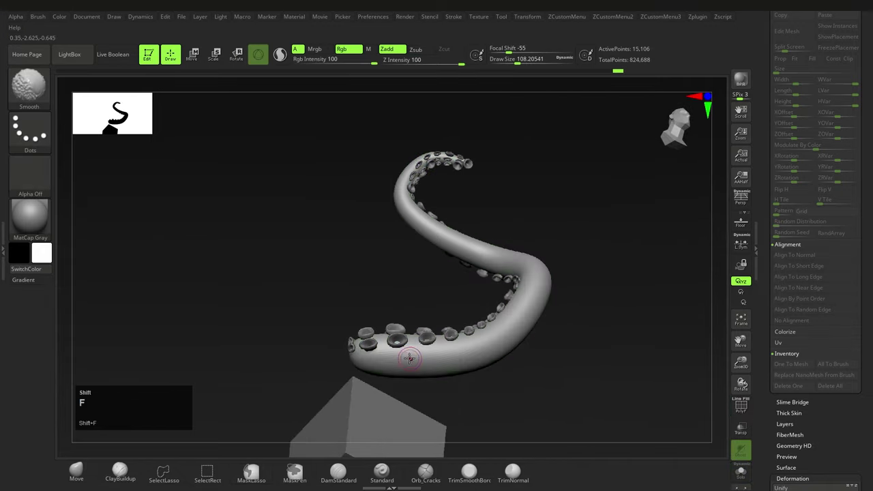
pyautogui.keyDown('alt'); pyautogui.moveTo(412, 356); pyautogui.dragTo(413, 353); pyautogui.keyUp('alt')
pyautogui.moveTo(487, 334); pyautogui.dragTo(470, 264, button='right')
pyautogui.keyDown('alt'); pyautogui.moveTo(500, 365); pyautogui.dragTo(493, 383); pyautogui.keyUp('alt')
pyautogui.moveTo(493, 383); pyautogui.dragTo(410, 315, button='right')
pyautogui.moveTo(377, 312)
pyautogui.keyDown('alt'); pyautogui.mouseDown()
pyautogui.moveTo(393, 334)
pyautogui.moveTo(483, 356)
pyautogui.mouseUp(); pyautogui.keyUp('alt')
pyautogui.moveTo(483, 356); pyautogui.dragTo(576, 348, button='right')
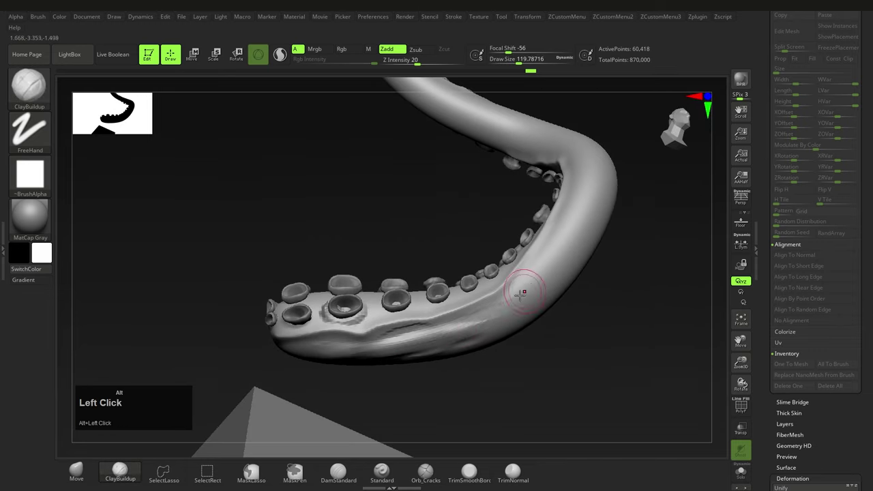
# Step: Extend the ClayBuildup ridges along the tentacle's outer curve and smooth them near the thick end
pyautogui.keyDown('alt'); pyautogui.moveTo(520, 295); pyautogui.dragTo(491, 309); pyautogui.keyUp('alt')
pyautogui.moveTo(521, 294); pyautogui.dragTo(538, 297, button='right')
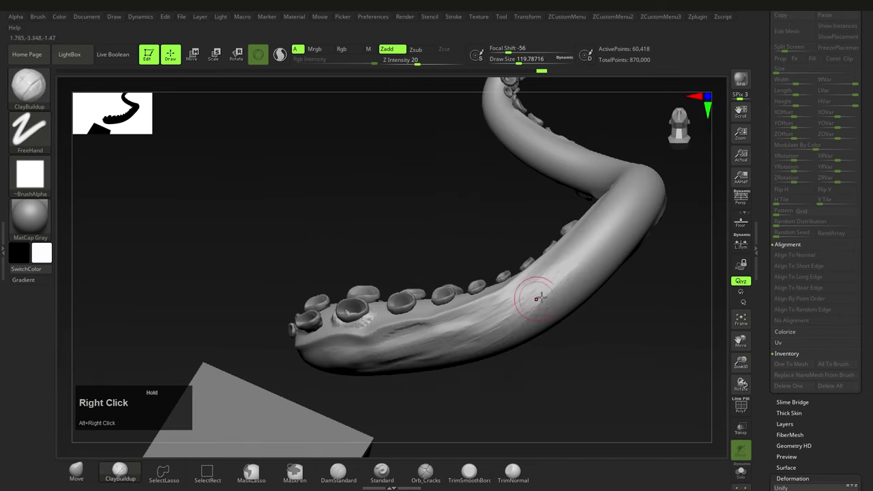
pyautogui.keyDown('shift'); pyautogui.moveTo(537, 296); pyautogui.dragTo(316, 380); pyautogui.keyUp('shift')
pyautogui.moveTo(315, 380); pyautogui.dragTo(368, 369, button='right')
pyautogui.moveTo(368, 369); pyautogui.dragTo(395, 354)
pyautogui.moveTo(396, 354); pyautogui.dragTo(436, 354, button='right')
pyautogui.moveTo(437, 354); pyautogui.dragTo(451, 349)
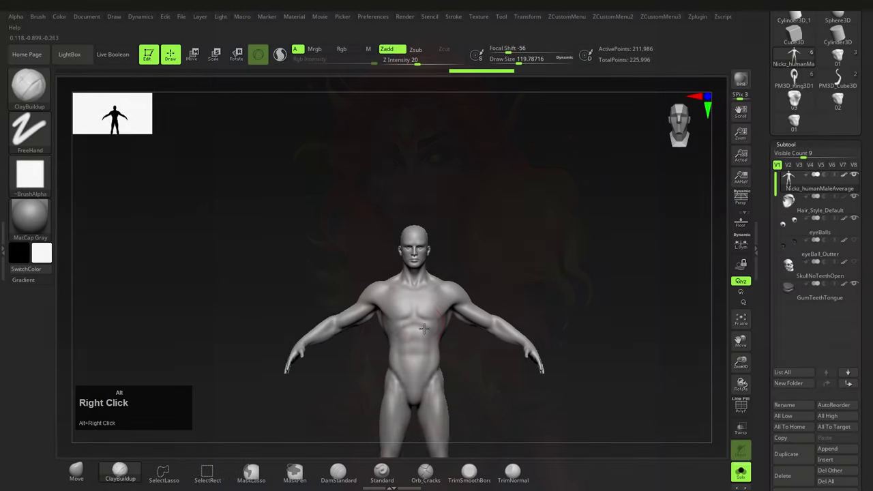
# Step: Mask the male figure's neck from the side with MaskLasso and extend the mask into a V on the upper chest
pyautogui.moveTo(478, 328); pyautogui.dragTo(432, 303, button='right')
pyautogui.keyDown('ctrl'); pyautogui.click(438, 268); pyautogui.keyUp('ctrl')
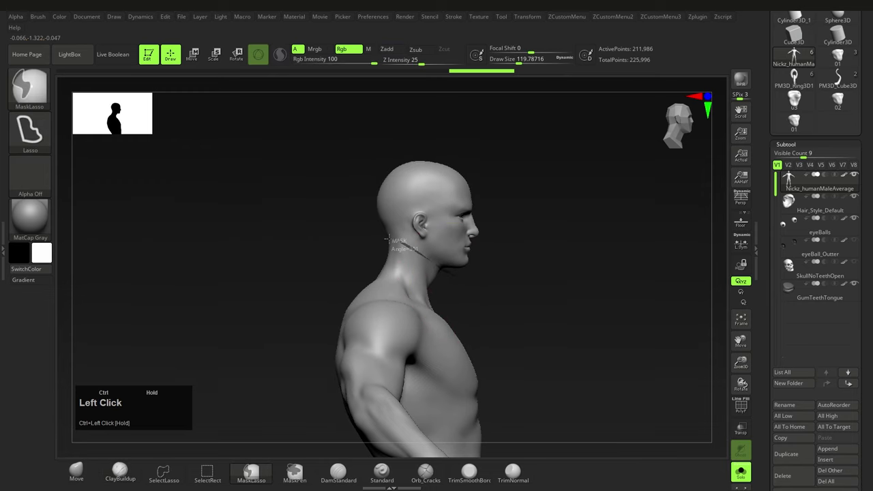
pyautogui.keyDown('ctrl'); pyautogui.moveTo(487, 332); pyautogui.dragTo(462, 322); pyautogui.keyUp('ctrl')
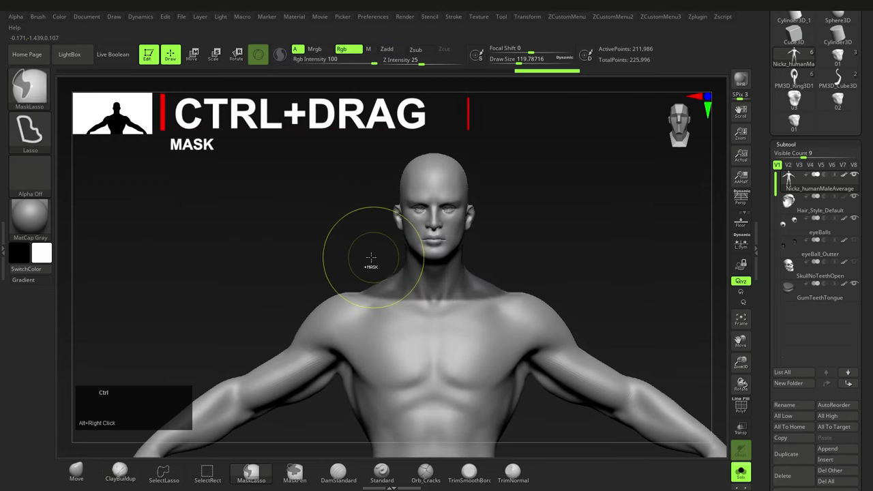
pyautogui.keyDown('ctrl'); pyautogui.moveTo(386, 273); pyautogui.dragTo(409, 309); pyautogui.keyUp('ctrl')
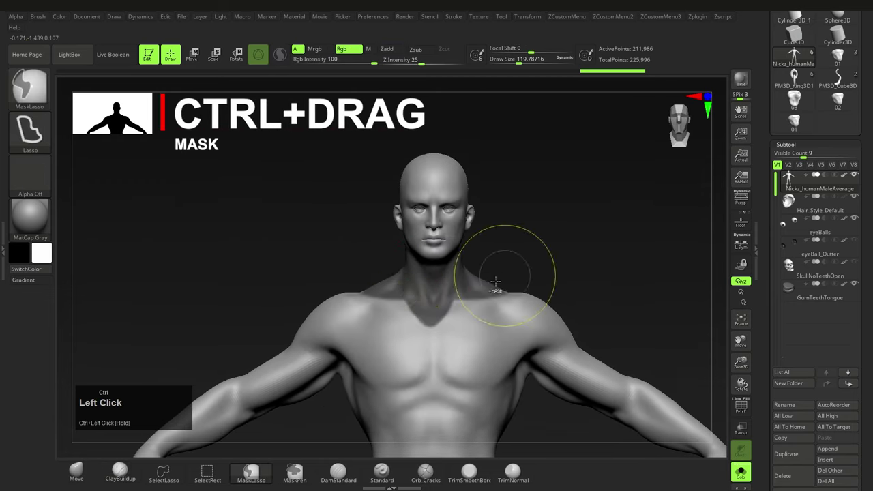
pyautogui.moveTo(366, 264)
pyautogui.keyDown('ctrl'); pyautogui.keyDown('alt'); pyautogui.mouseDown()
pyautogui.moveTo(348, 292)
pyautogui.moveTo(369, 330)
pyautogui.moveTo(383, 331)
pyautogui.mouseUp(); pyautogui.keyUp('alt'); pyautogui.keyUp('ctrl')
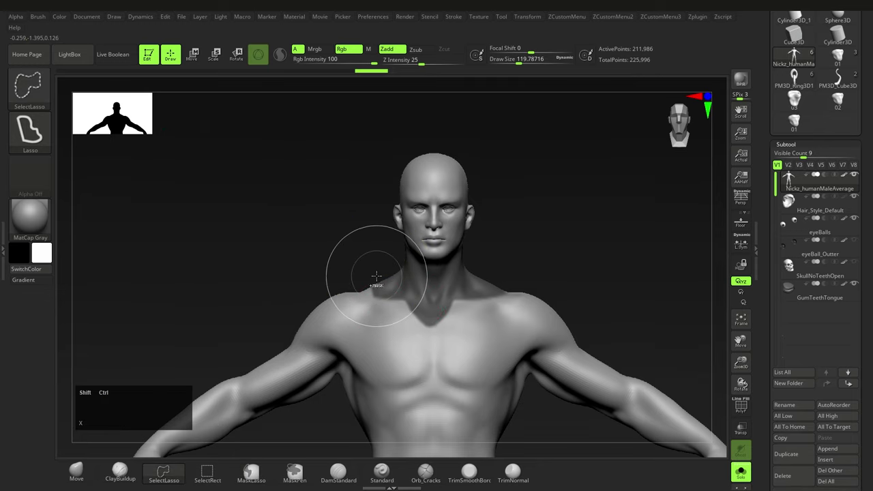
pyautogui.keyDown('ctrl'); pyautogui.keyDown('alt'); pyautogui.moveTo(376, 269); pyautogui.dragTo(383, 330); pyautogui.keyUp('alt'); pyautogui.keyUp('ctrl')
pyautogui.hotkey('ctrl', 'z')
# Step: Trim the neck mask with subtractive lasso selections around the jaw and nape and along the chest V
pyautogui.moveTo(450, 292); pyautogui.dragTo(539, 290, button='right')
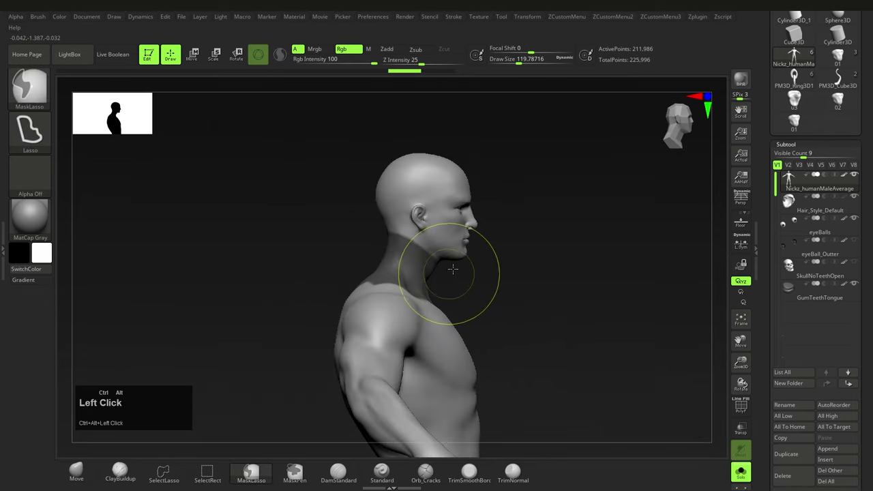
pyautogui.keyDown('ctrl'); pyautogui.keyDown('alt'); pyautogui.moveTo(450, 269); pyautogui.dragTo(364, 215); pyautogui.keyUp('alt'); pyautogui.keyUp('ctrl')
pyautogui.moveTo(539, 310); pyautogui.dragTo(451, 313, button='right')
pyautogui.keyDown('alt'); pyautogui.moveTo(451, 313); pyautogui.dragTo(387, 273, button='right'); pyautogui.keyUp('alt')
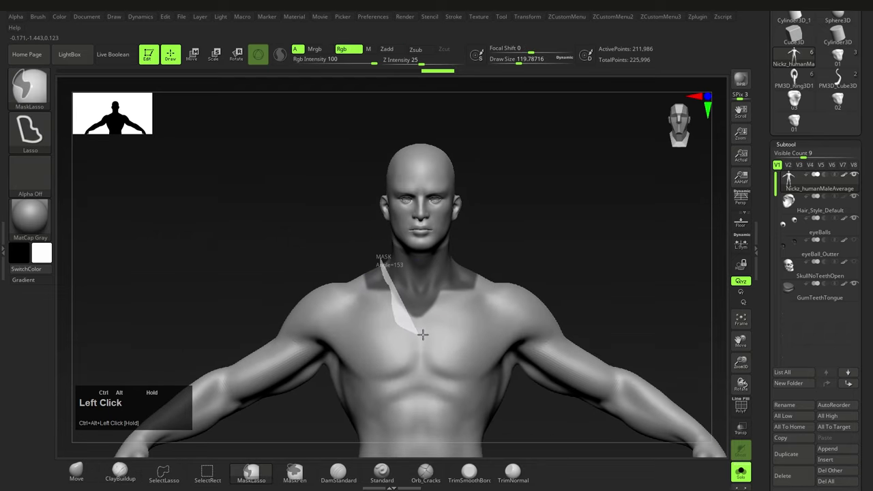
pyautogui.keyDown('ctrl'); pyautogui.keyDown('alt'); pyautogui.moveTo(423, 334); pyautogui.dragTo(444, 324); pyautogui.keyUp('alt'); pyautogui.keyUp('ctrl')
# Step: Duplicate the masked figure and add an edge loop along the copy's masked border, with the polyframe displayed
pyautogui.moveTo(440, 322)
pyautogui.keyDown('alt'); pyautogui.mouseDown(button='right')
pyautogui.moveTo(425, 267)
pyautogui.moveTo(450, 264)
pyautogui.mouseUp(button='right'); pyautogui.keyUp('alt')
pyautogui.hotkey('ctrl', 'shift', 'd')
pyautogui.hotkey('ctrl', 'shift', 'e')
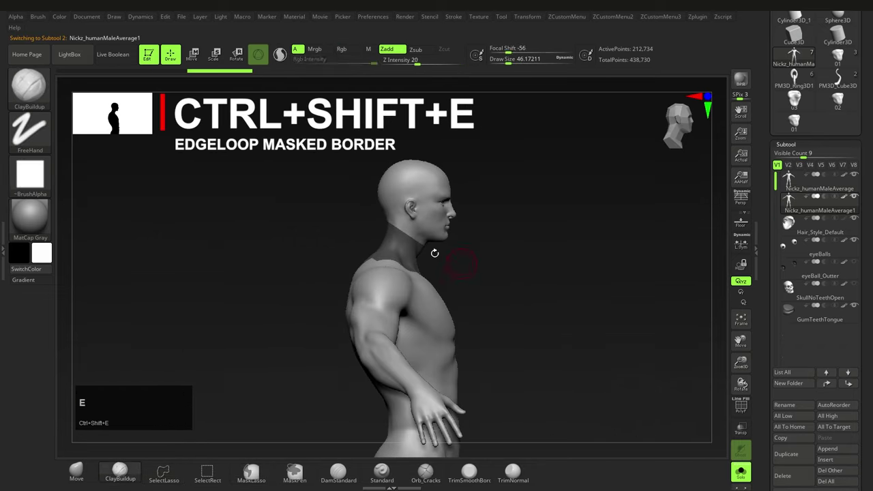
pyautogui.hotkey('shift', 'f')
pyautogui.moveTo(474, 259); pyautogui.dragTo(438, 283, button='right')
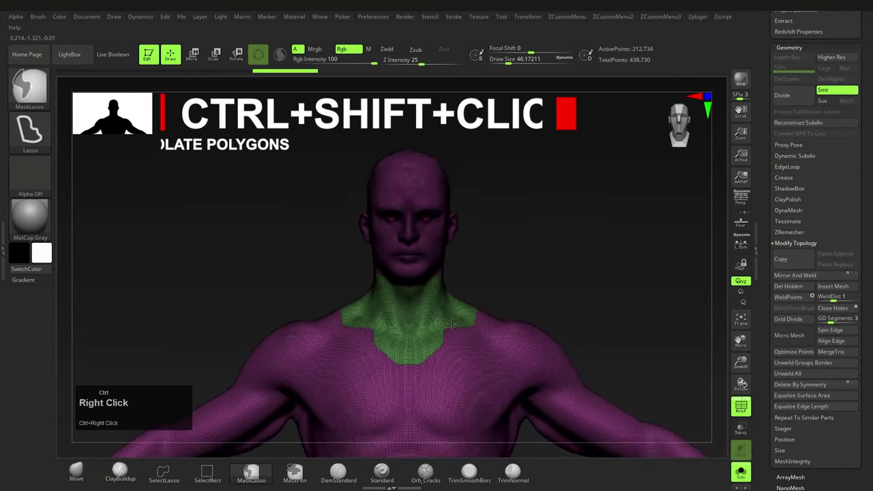
# Step: Isolate the green neck polygroup on the duplicate and delete the hidden geometry with Del Hidden
pyautogui.keyDown('ctrl'); pyautogui.moveTo(451, 324); pyautogui.dragTo(482, 347, button='right'); pyautogui.keyUp('ctrl')
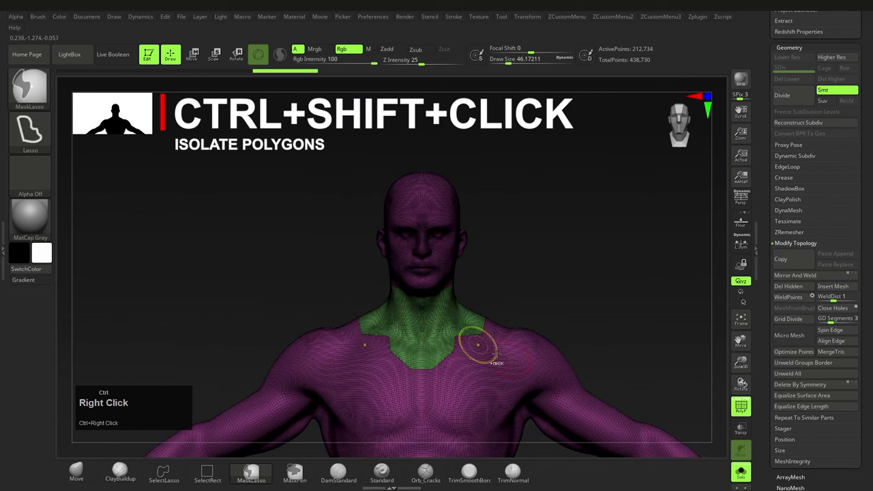
pyautogui.keyDown('ctrl'); pyautogui.keyDown('shift'); pyautogui.click(517, 346); pyautogui.keyUp('shift'); pyautogui.keyUp('ctrl')
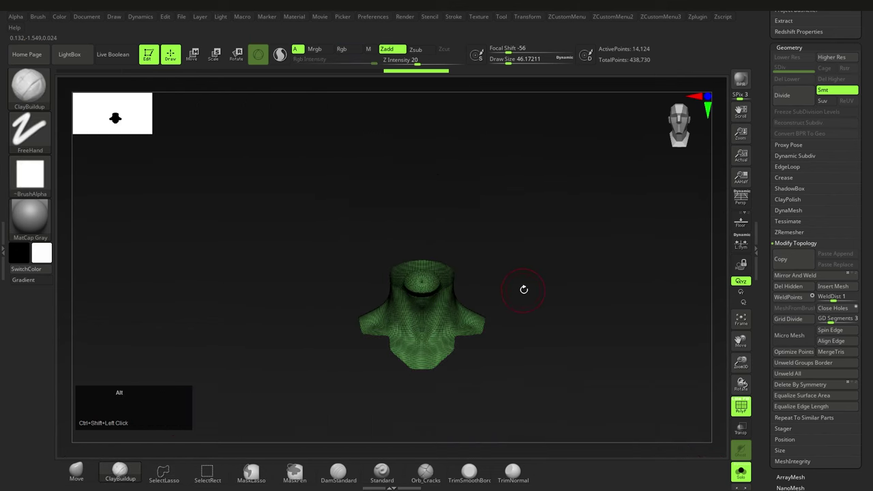
pyautogui.hotkey('alt', 'q')
pyautogui.click(502, 146)
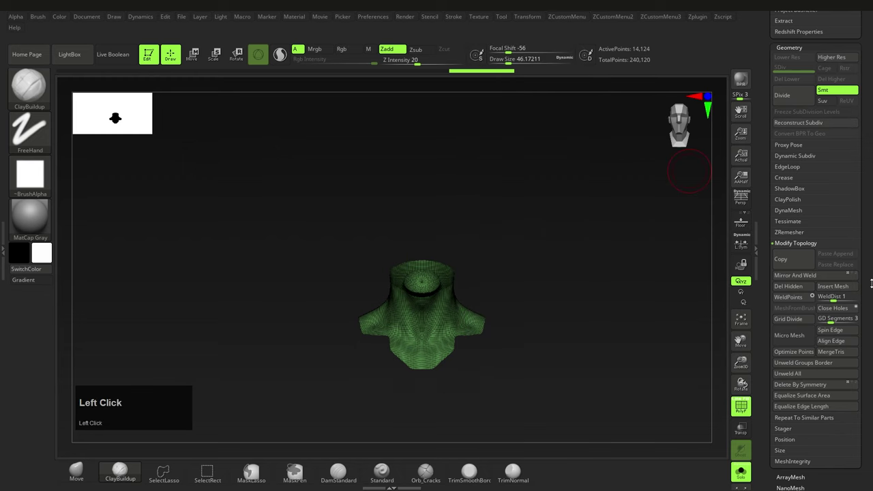
pyautogui.moveTo(776, 116); pyautogui.dragTo(775, 130)
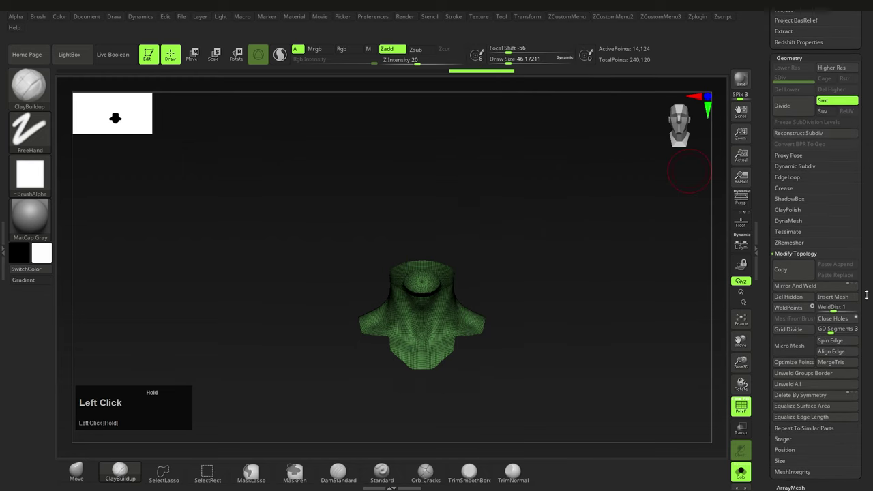
pyautogui.keyDown('shift'); pyautogui.click(797, 256); pyautogui.keyUp('shift')
pyautogui.keyDown('shift'); pyautogui.click(806, 256); pyautogui.keyUp('shift')
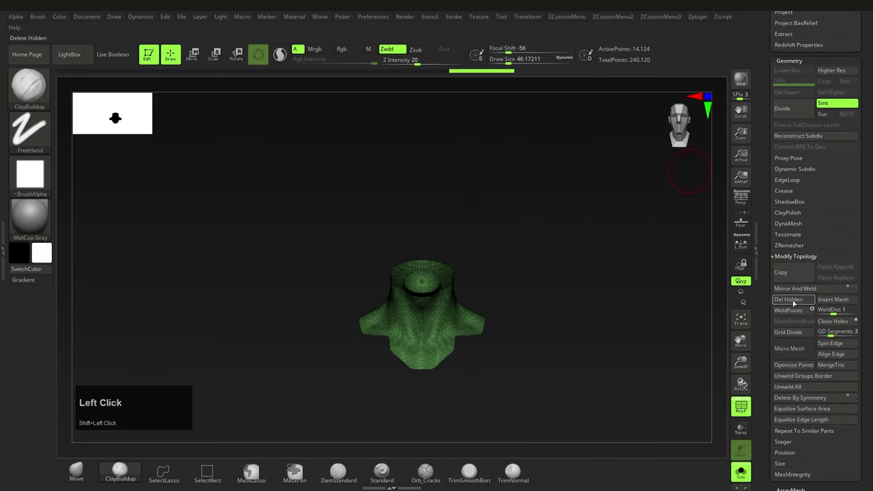
# Step: Split the extracted neck piece into separate polygroups with Auto Groups
pyautogui.moveTo(476, 322); pyautogui.dragTo(418, 277, button='right')
pyautogui.keyDown('ctrl'); pyautogui.moveTo(417, 277); pyautogui.dragTo(456, 328, button='right'); pyautogui.keyUp('ctrl')
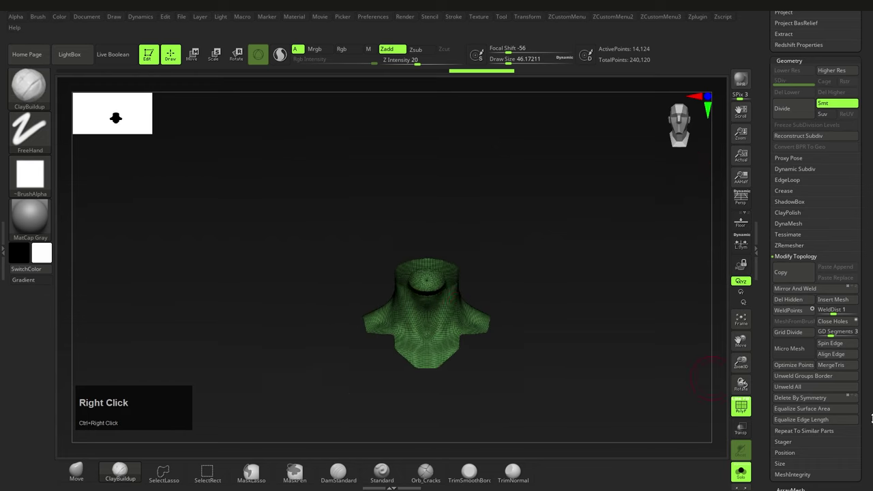
pyautogui.moveTo(871, 418); pyautogui.dragTo(867, 322)
pyautogui.keyDown('shift'); pyautogui.click(795, 292); pyautogui.keyUp('shift')
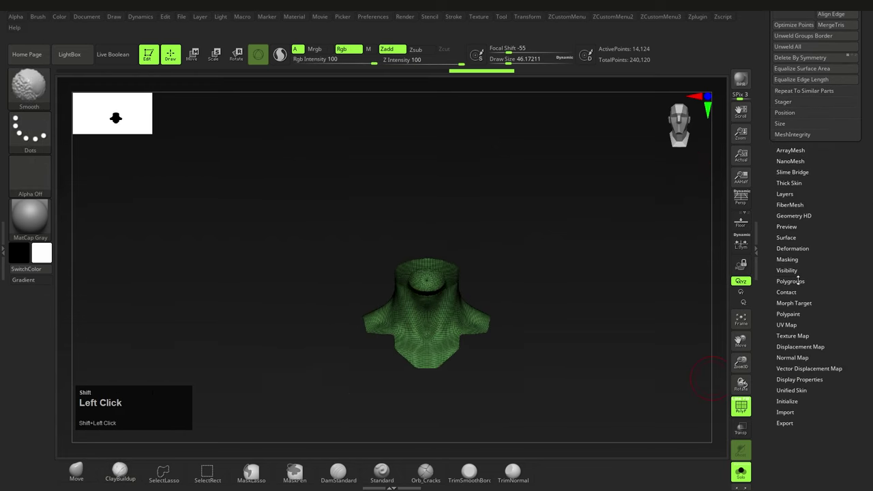
pyautogui.click(790, 281)
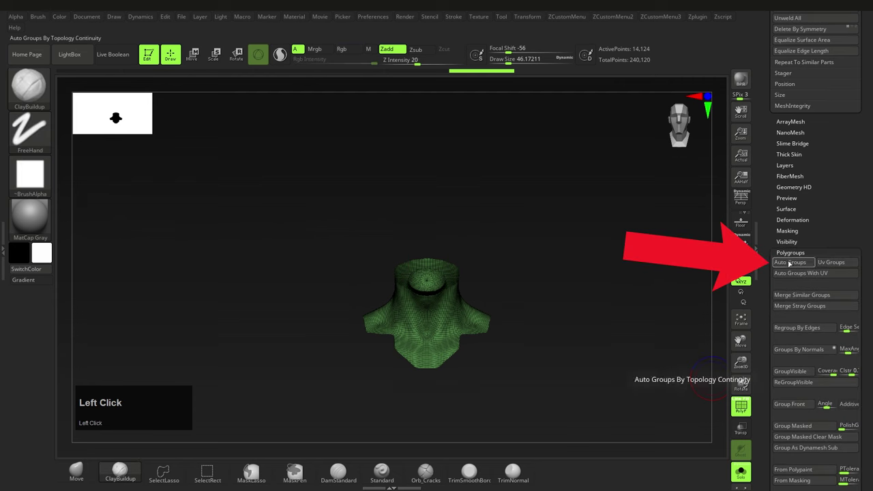
pyautogui.click(790, 264)
# Step: Isolate the outer neck polygroup, hiding the small separate piece inside it
pyautogui.keyDown('ctrl'); pyautogui.moveTo(436, 295); pyautogui.dragTo(431, 325, button='right'); pyautogui.keyUp('ctrl')
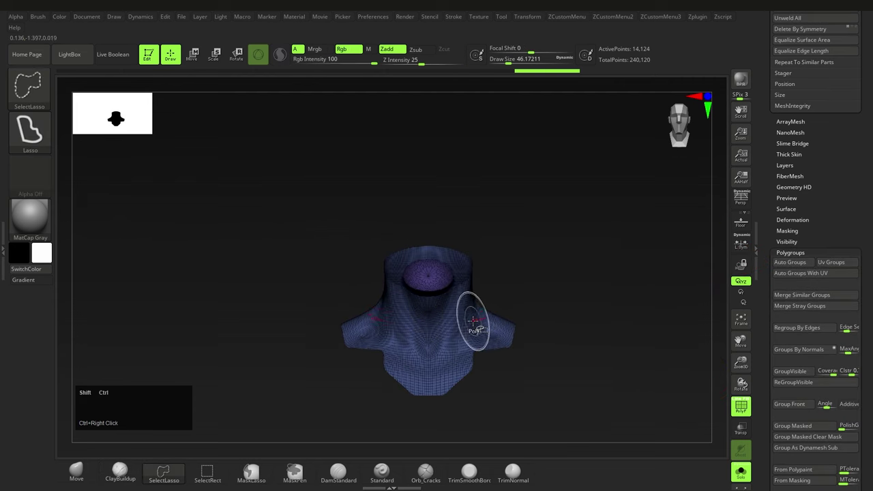
pyautogui.keyDown('ctrl'); pyautogui.keyDown('shift'); pyautogui.click(457, 315); pyautogui.keyUp('shift'); pyautogui.keyUp('ctrl')
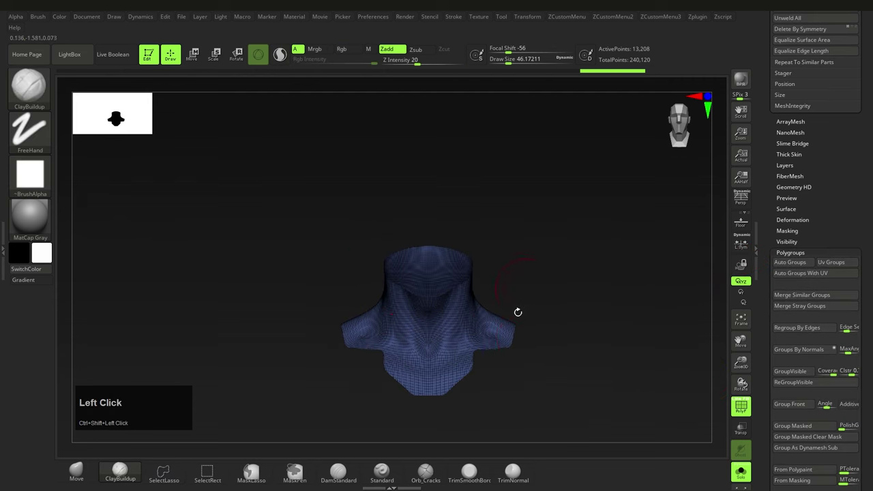
pyautogui.keyDown('ctrl'); pyautogui.keyDown('shift'); pyautogui.click(558, 314); pyautogui.keyUp('shift'); pyautogui.keyUp('ctrl')
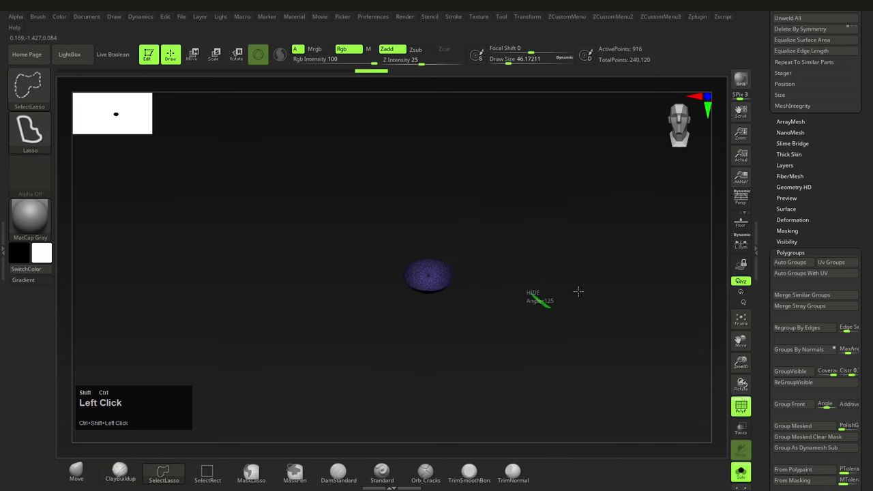
pyautogui.moveTo(579, 292)
pyautogui.keyDown('ctrl'); pyautogui.keyDown('shift'); pyautogui.mouseDown()
pyautogui.moveTo(562, 277)
pyautogui.moveTo(559, 284)
pyautogui.mouseUp(); pyautogui.keyUp('shift'); pyautogui.keyUp('ctrl')
pyautogui.keyDown('ctrl'); pyautogui.keyDown('shift'); pyautogui.click(601, 237); pyautogui.keyUp('shift'); pyautogui.keyUp('ctrl')
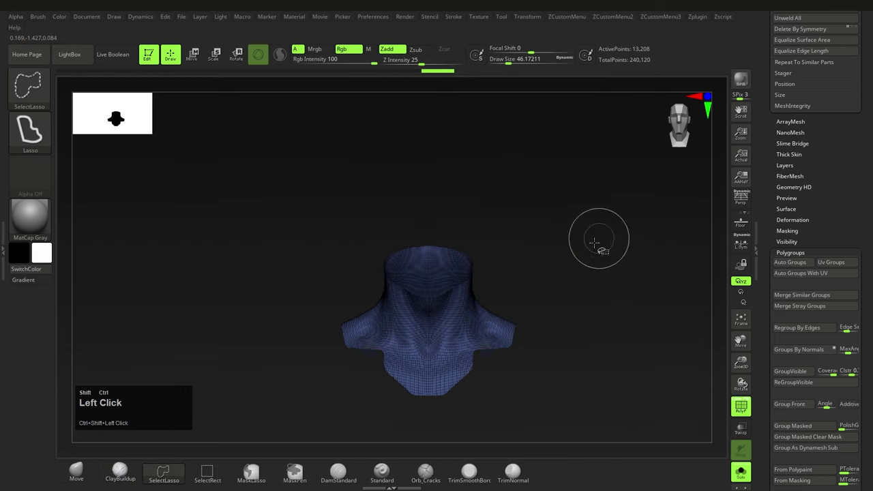
# Step: Remesh the isolated neck piece with ZRemesher at Half with KeepCreases and DetectEdges on, undoing the extra remesh pass
pyautogui.hotkey('alt', 'q')
pyautogui.click(554, 146)
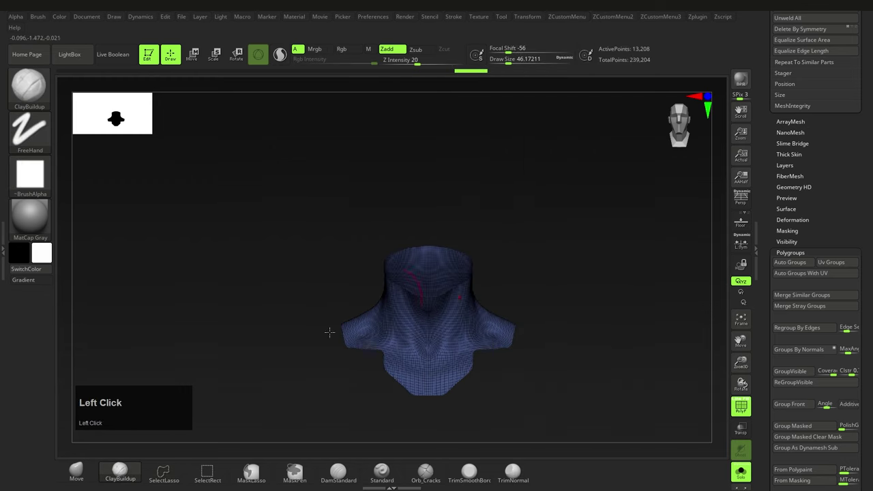
pyautogui.moveTo(331, 332); pyautogui.dragTo(451, 292, button='right')
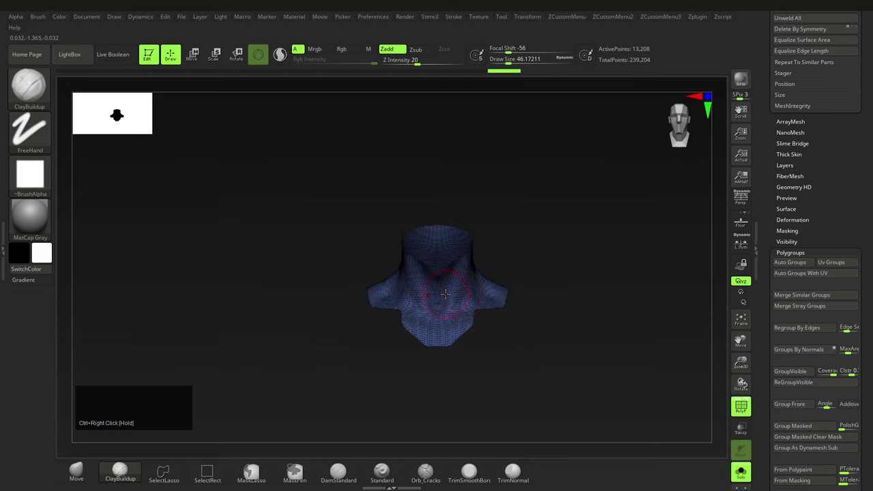
pyautogui.click(808, 254)
pyautogui.moveTo(871, 207); pyautogui.dragTo(868, 301)
pyautogui.click(801, 270)
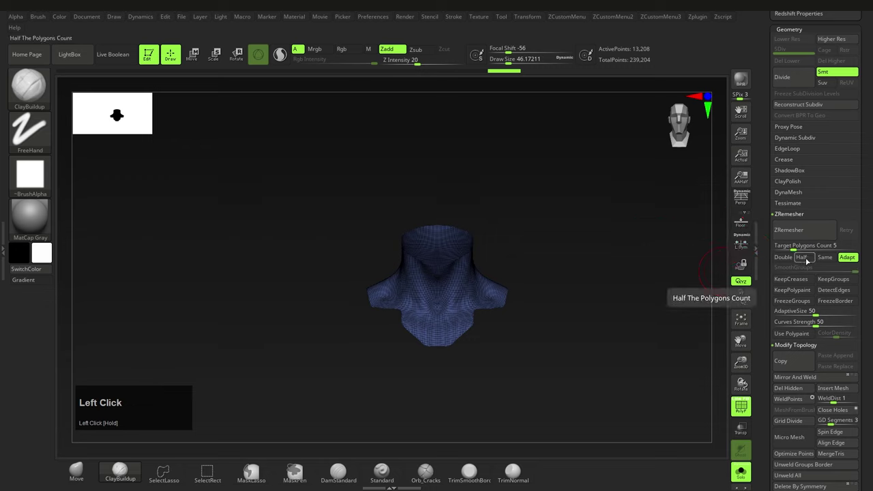
pyautogui.click(805, 258)
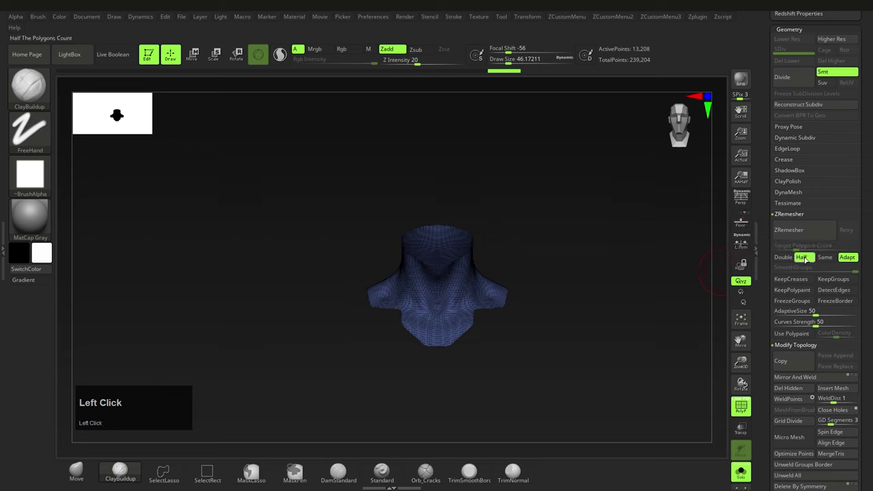
pyautogui.click(827, 291)
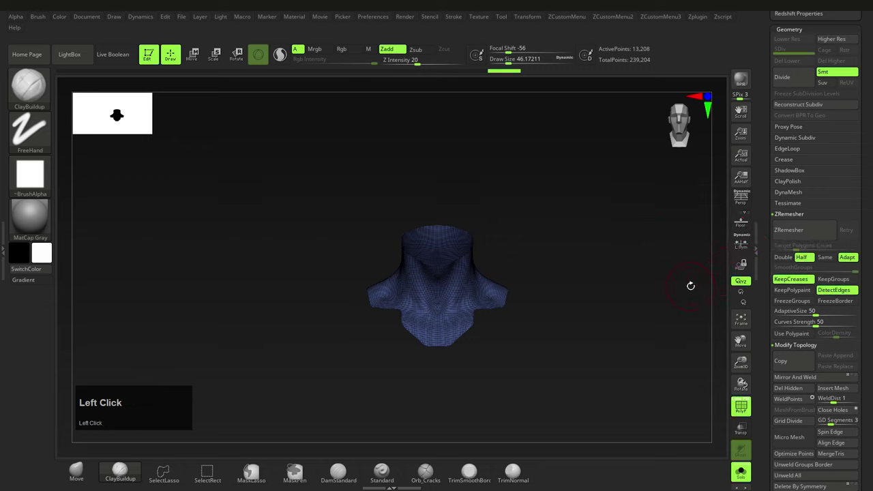
pyautogui.keyDown('ctrl'); pyautogui.moveTo(483, 282); pyautogui.dragTo(464, 296, button='right'); pyautogui.keyUp('ctrl')
pyautogui.moveTo(464, 297)
pyautogui.mouseDown(button='right')
pyautogui.moveTo(508, 292)
pyautogui.moveTo(452, 301)
pyautogui.mouseUp(button='right')
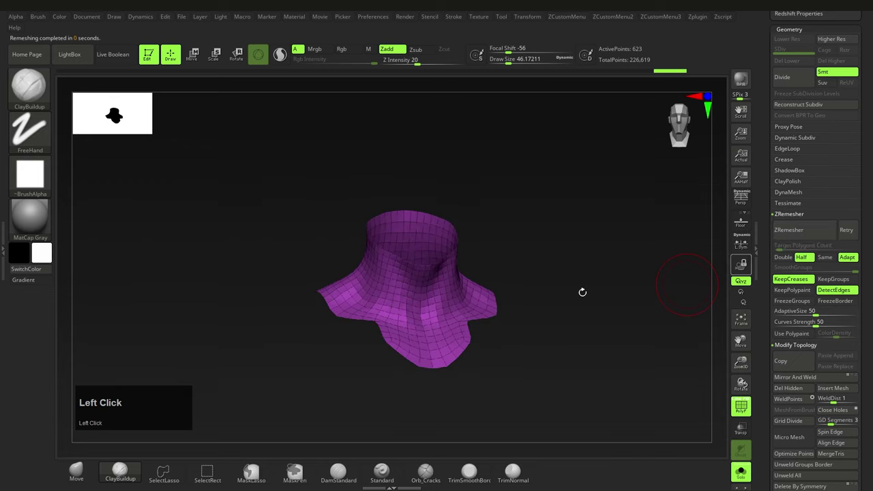
pyautogui.hotkey('ctrl', 'z')
# Step: Switch to the ExtrudeProfile brush with the hair02 profile at a draw size of about 20
pyautogui.moveTo(433, 312); pyautogui.dragTo(489, 309, button='right')
pyautogui.press('b')
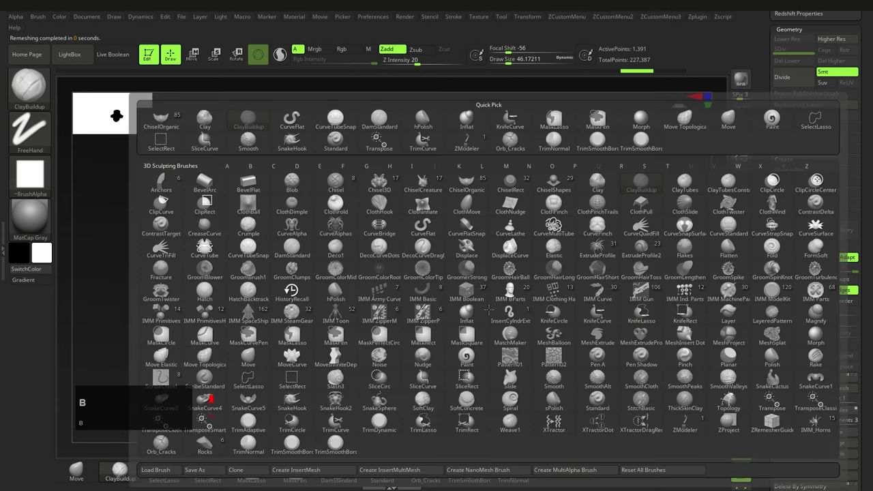
pyautogui.press('e')
pyautogui.press('p')
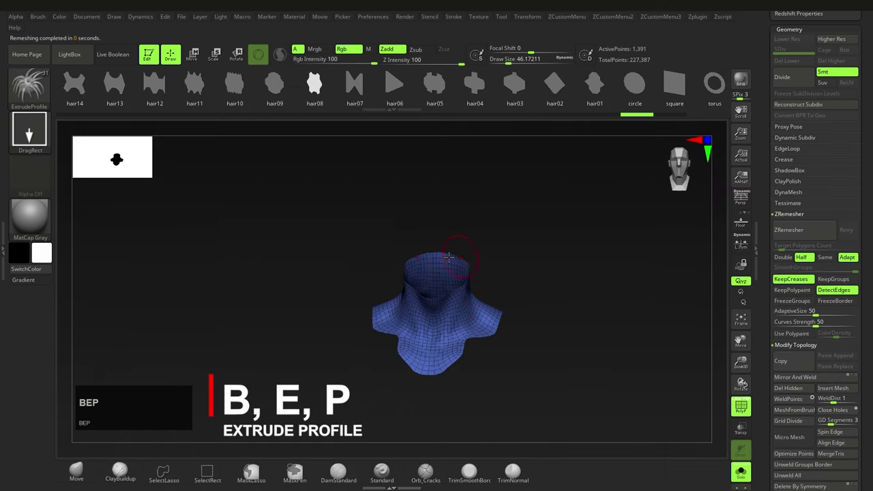
pyautogui.keyDown('alt'); pyautogui.moveTo(465, 255); pyautogui.dragTo(463, 238, button='right'); pyautogui.keyUp('alt')
pyautogui.click(559, 91)
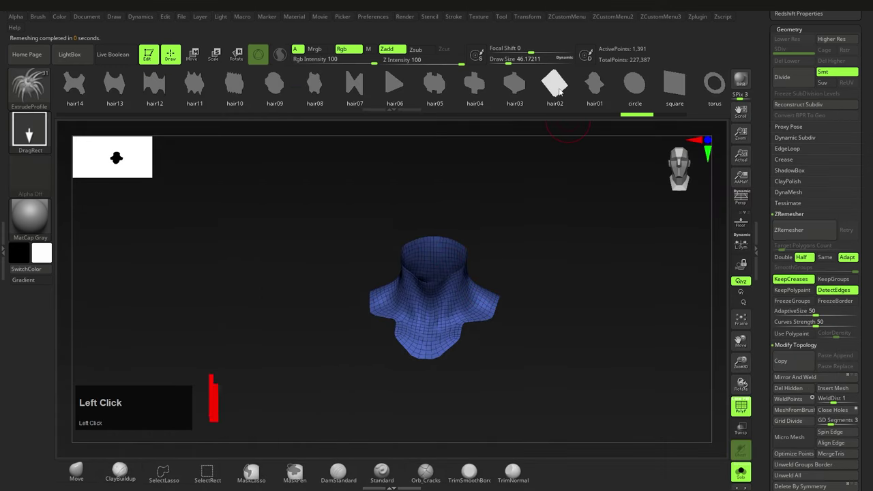
pyautogui.keyDown('ctrl'); pyautogui.moveTo(439, 304); pyautogui.dragTo(449, 314, button='right'); pyautogui.keyUp('ctrl')
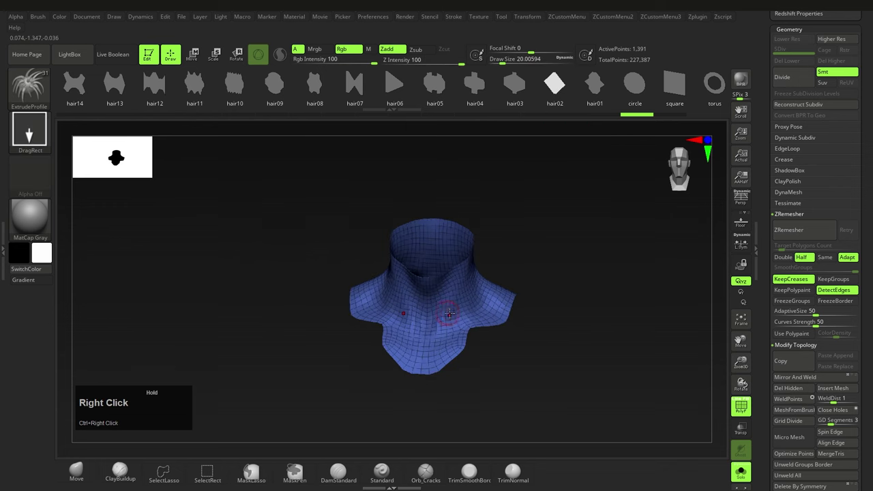
# Step: Frame the neck mesh with curves along its borders only, leaving Polygroups and Creased edges off in Curve Functions
pyautogui.click(2, 251)
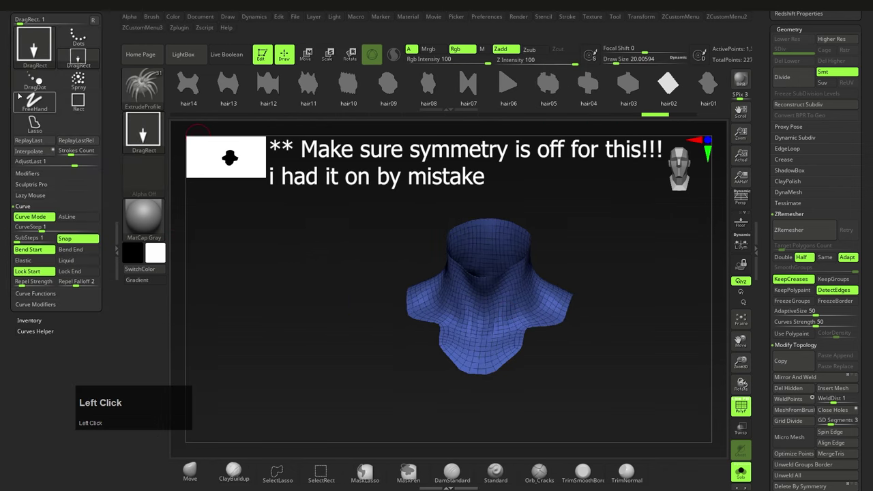
pyautogui.moveTo(6, 50); pyautogui.dragTo(2, 89)
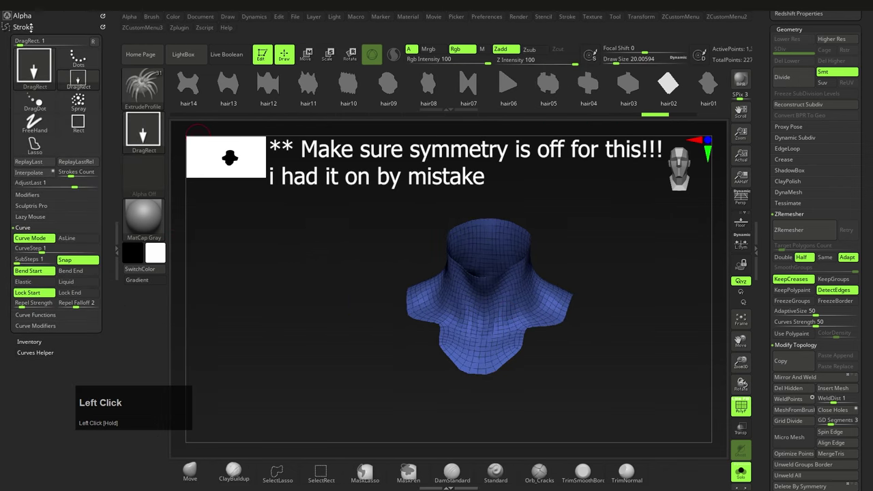
pyautogui.click(31, 27)
pyautogui.click(31, 27)
pyautogui.click(29, 230)
pyautogui.click(31, 239)
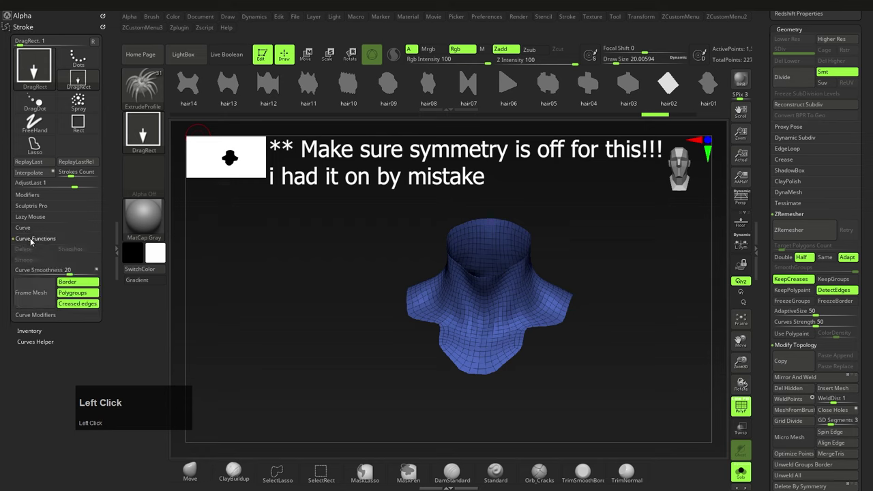
pyautogui.click(73, 302)
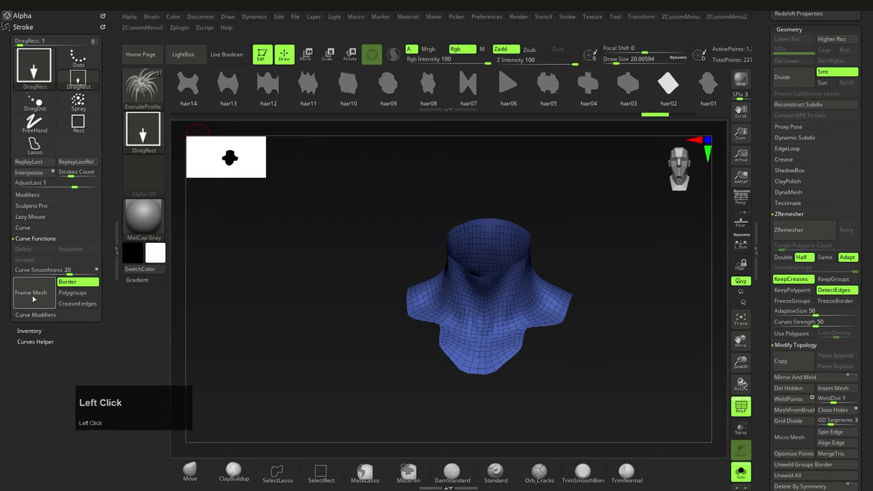
pyautogui.moveTo(545, 310); pyautogui.dragTo(475, 270, button='right')
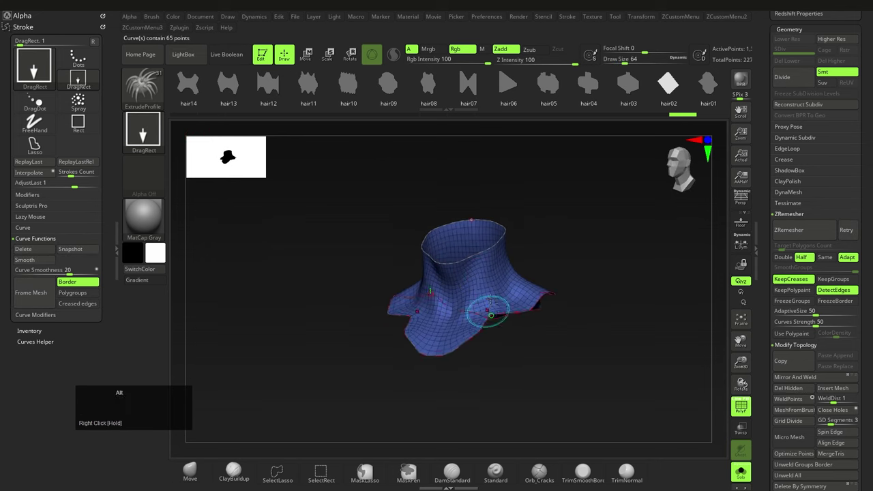
# Step: Extrude the hair02 profile along the neck's border curves and adjust the trim to a draw size of about 10.5
pyautogui.moveTo(490, 300); pyautogui.dragTo(455, 271, button='right')
pyautogui.click(447, 234)
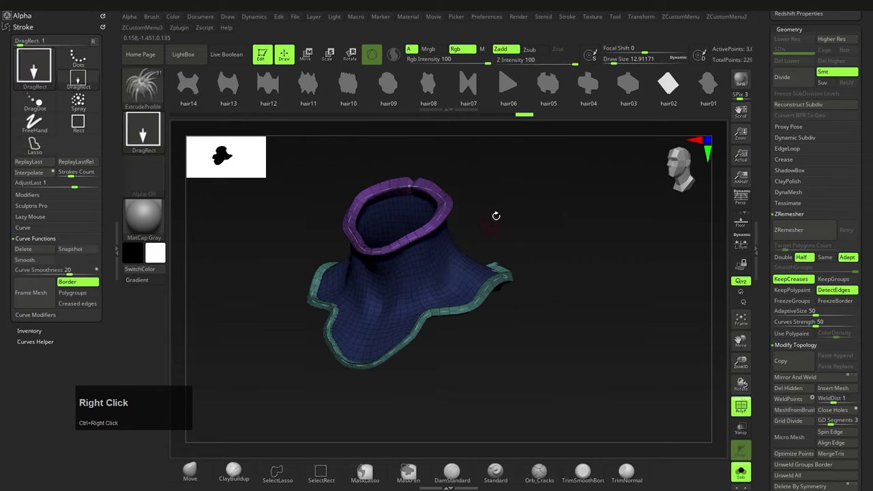
pyautogui.press('s')
pyautogui.moveTo(509, 219); pyautogui.dragTo(519, 218)
pyautogui.click(440, 219)
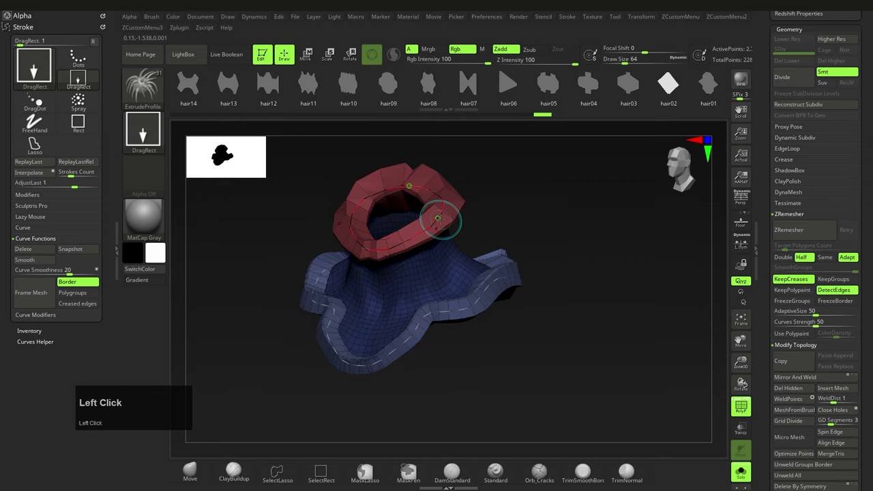
pyautogui.press('s')
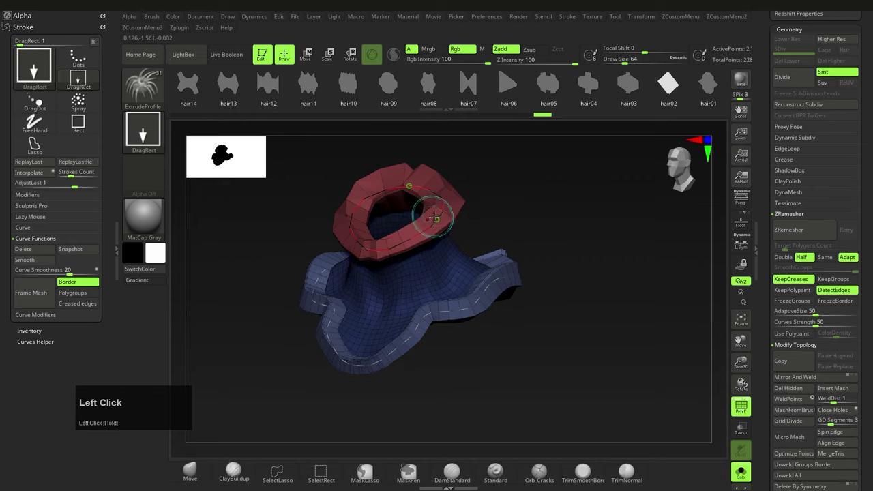
pyautogui.click(434, 218)
pyautogui.moveTo(438, 225)
pyautogui.mouseDown(button='right')
pyautogui.moveTo(417, 263)
pyautogui.moveTo(440, 266)
pyautogui.mouseUp(button='right')
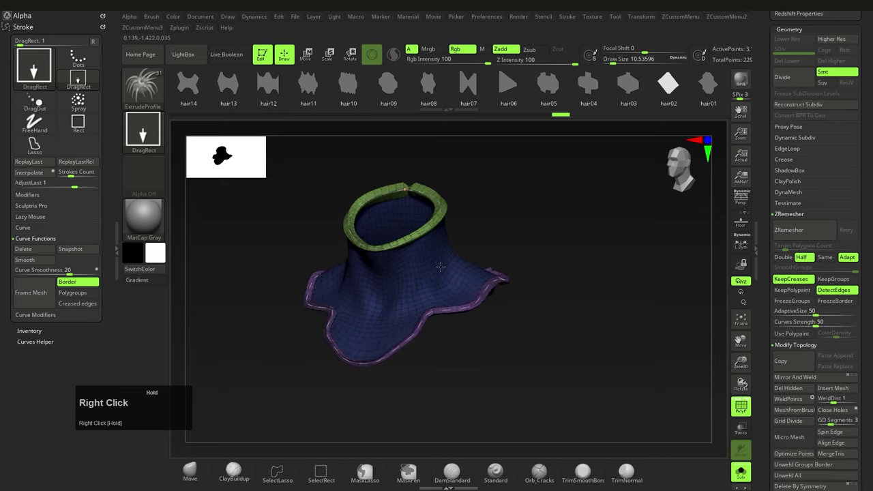
# Step: Try editing the curve on the neck opening's trim with a curve-editing size of about 108
pyautogui.click(429, 230)
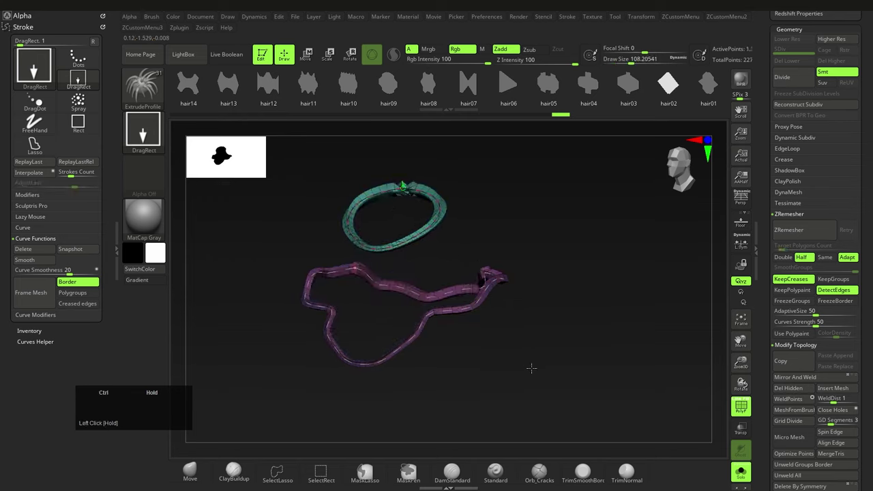
pyautogui.keyDown('ctrl'); pyautogui.keyDown('shift'); pyautogui.click(557, 432); pyautogui.keyUp('shift'); pyautogui.keyUp('ctrl')
pyautogui.moveTo(464, 247)
pyautogui.mouseDown(button='right')
pyautogui.moveTo(412, 234)
pyautogui.moveTo(446, 259)
pyautogui.mouseUp(button='right')
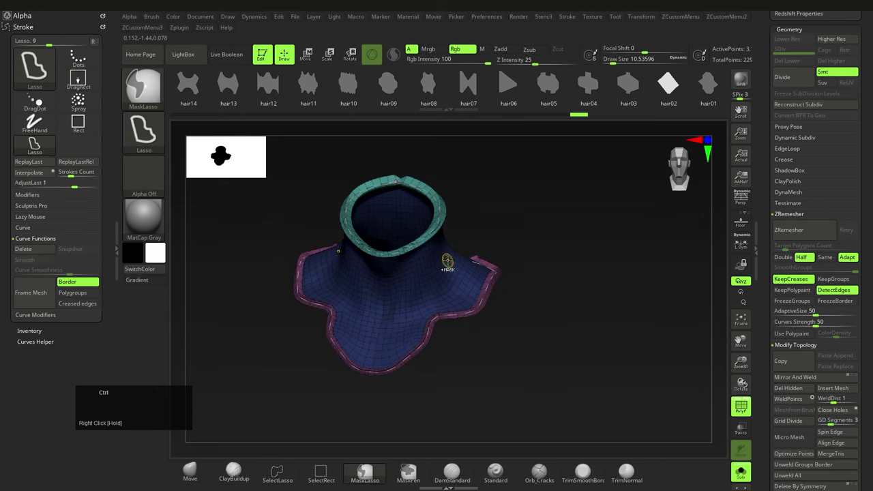
pyautogui.hotkey('ctrl', 'z')
# Step: Enlarge the curve-editing size to about 158 and try adjusting the curve of the lower border trim
pyautogui.press('s')
pyautogui.moveTo(430, 231); pyautogui.dragTo(438, 231)
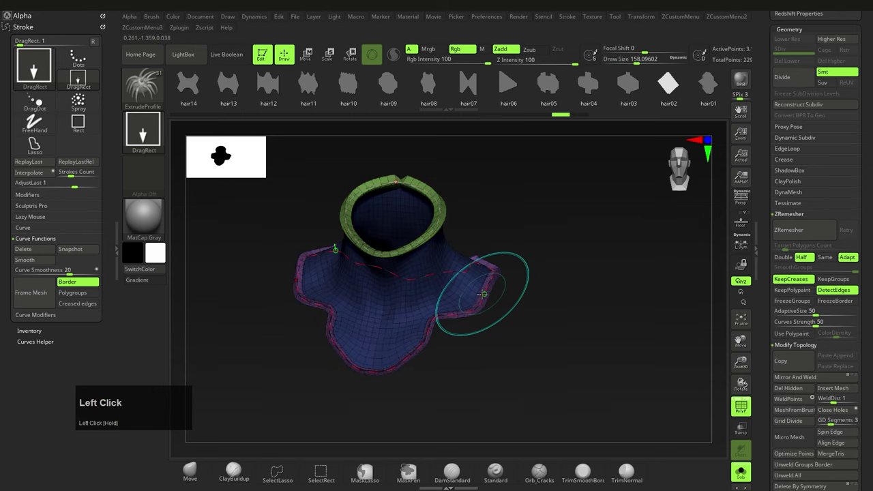
pyautogui.keyDown('ctrl'); pyautogui.moveTo(483, 294); pyautogui.dragTo(480, 294); pyautogui.keyUp('ctrl')
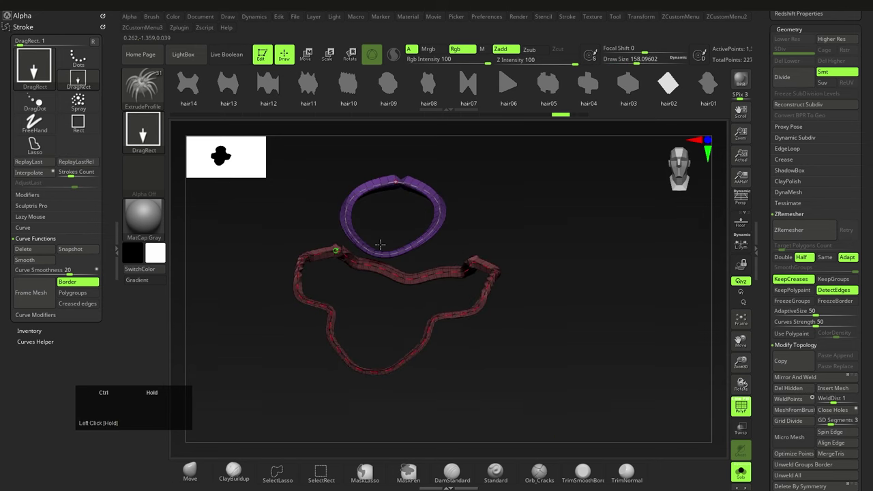
pyautogui.keyDown('ctrl'); pyautogui.keyDown('shift'); pyautogui.click(487, 310); pyautogui.keyUp('shift'); pyautogui.keyUp('ctrl')
pyautogui.moveTo(505, 308)
pyautogui.mouseDown(button='right')
pyautogui.moveTo(447, 294)
pyautogui.moveTo(516, 306)
pyautogui.mouseUp(button='right')
pyautogui.hotkey('ctrl', 'z')
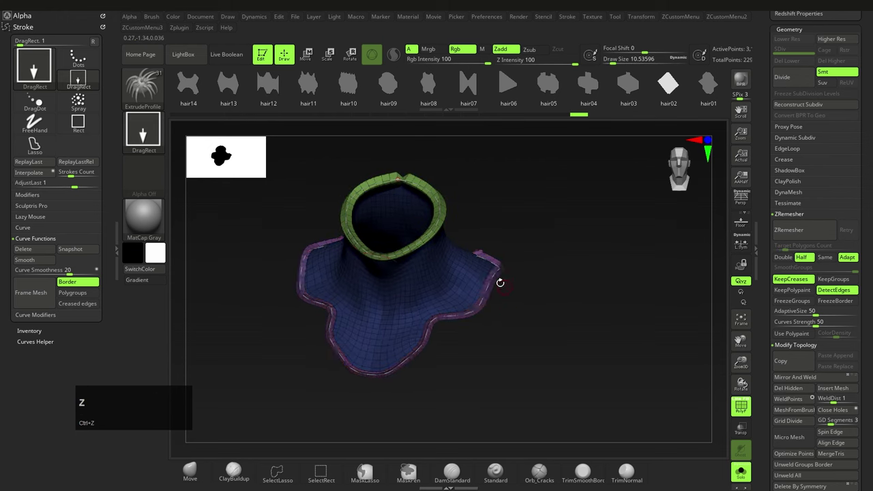
# Step: Undo another lower-trim curve edit and try a thicker profile on both border trims
pyautogui.moveTo(489, 292)
pyautogui.mouseDown()
pyautogui.moveTo(502, 300)
pyautogui.moveTo(535, 287)
pyautogui.moveTo(490, 280)
pyautogui.mouseUp()
pyautogui.keyDown('ctrl'); pyautogui.keyDown('shift'); pyautogui.click(505, 307); pyautogui.keyUp('shift'); pyautogui.keyUp('ctrl')
pyautogui.hotkey('ctrl', 'z')
pyautogui.press('s')
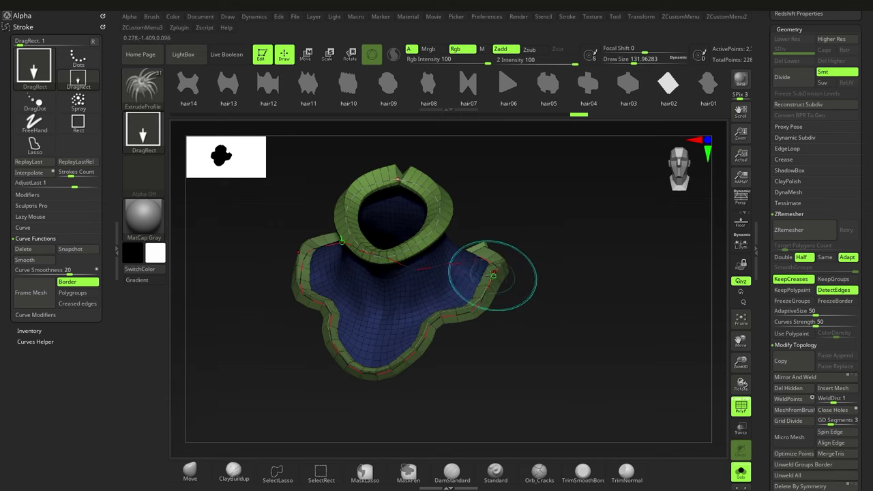
pyautogui.hotkey('ctrl', 'z')
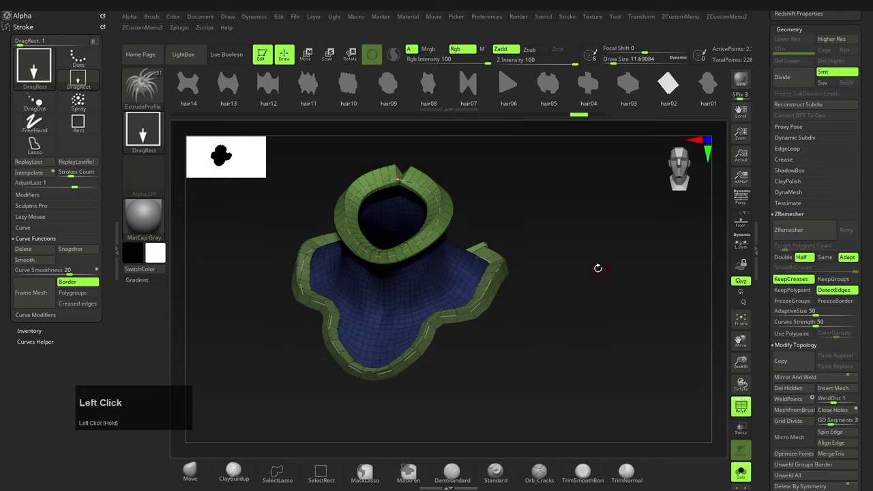
# Step: Update both border trims at a draw size of about 11.7 and adjust the lower trim's curve
pyautogui.click(489, 285)
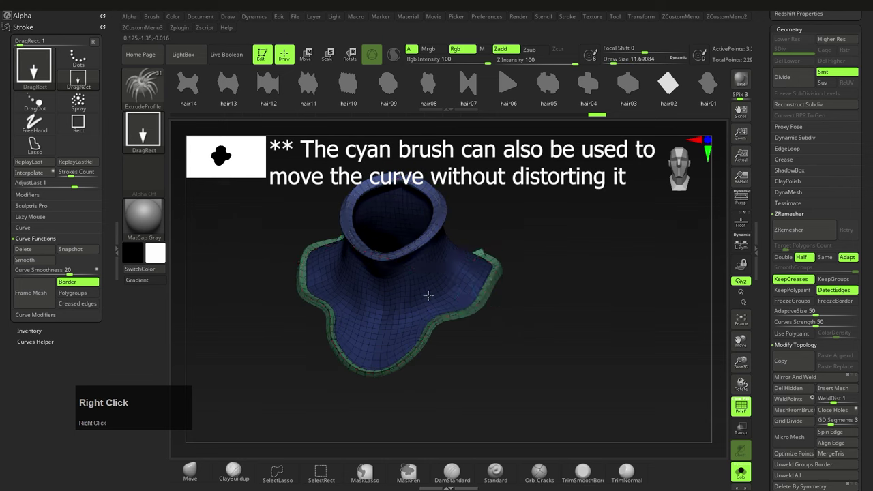
pyautogui.moveTo(429, 295)
pyautogui.mouseDown(button='right')
pyautogui.moveTo(447, 267)
pyautogui.moveTo(421, 285)
pyautogui.moveTo(454, 275)
pyautogui.moveTo(418, 291)
pyautogui.moveTo(483, 290)
pyautogui.mouseUp(button='right')
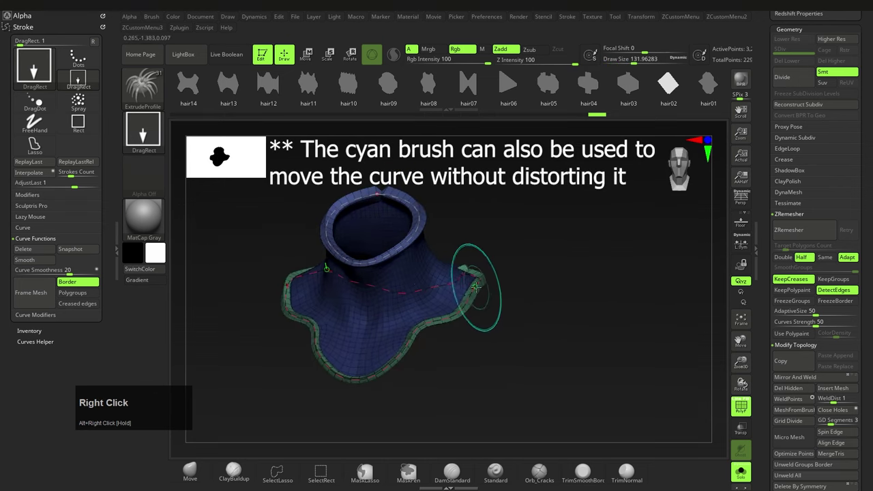
pyautogui.moveTo(476, 290); pyautogui.dragTo(468, 290)
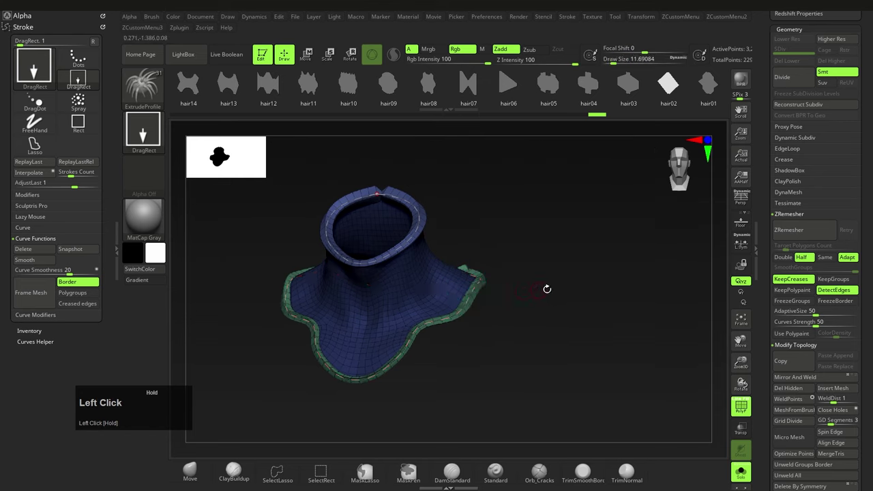
# Step: Reduce the draw size to about 5.75 and update the border trim curves with the thinner profile
pyautogui.press('s')
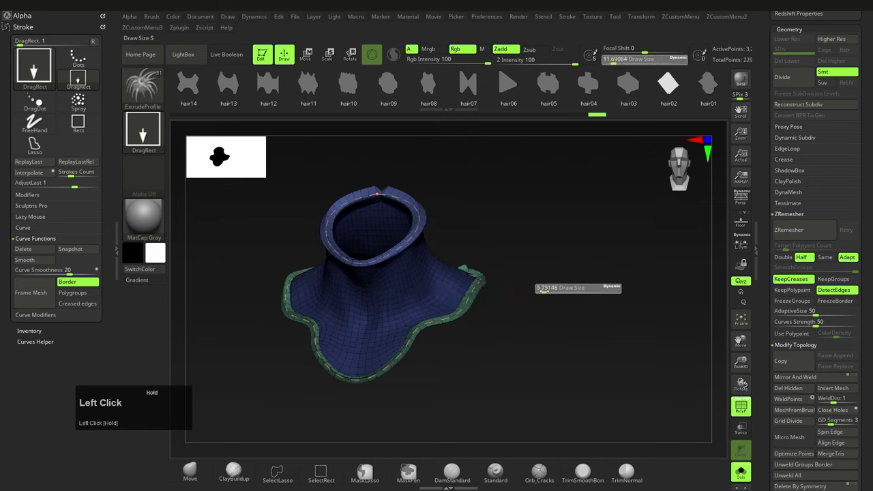
pyautogui.moveTo(544, 290); pyautogui.dragTo(532, 293)
pyautogui.moveTo(475, 294); pyautogui.dragTo(473, 300)
pyautogui.hotkey('ctrl', 'z')
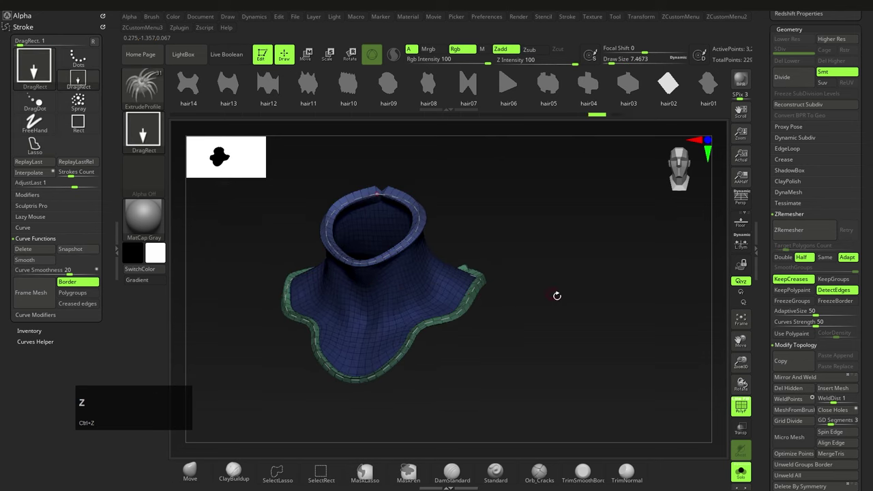
pyautogui.press('s')
pyautogui.click(570, 295)
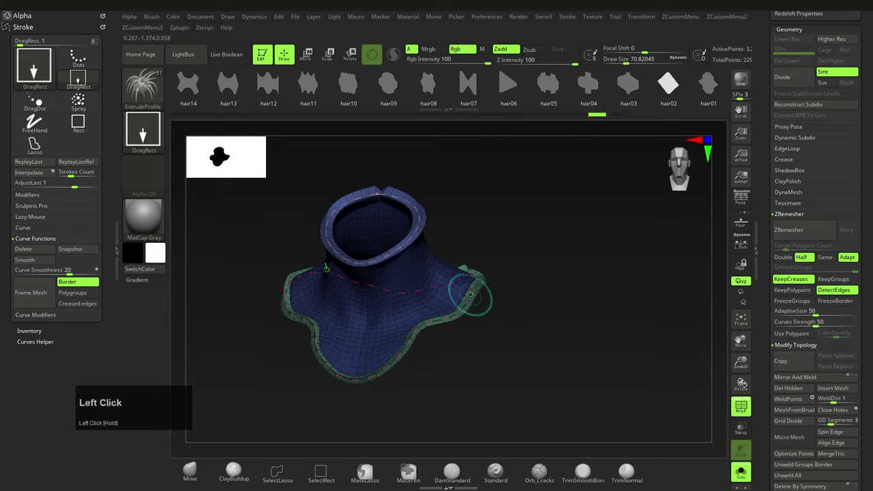
pyautogui.click(471, 294)
pyautogui.moveTo(327, 321); pyautogui.dragTo(369, 293, button='right')
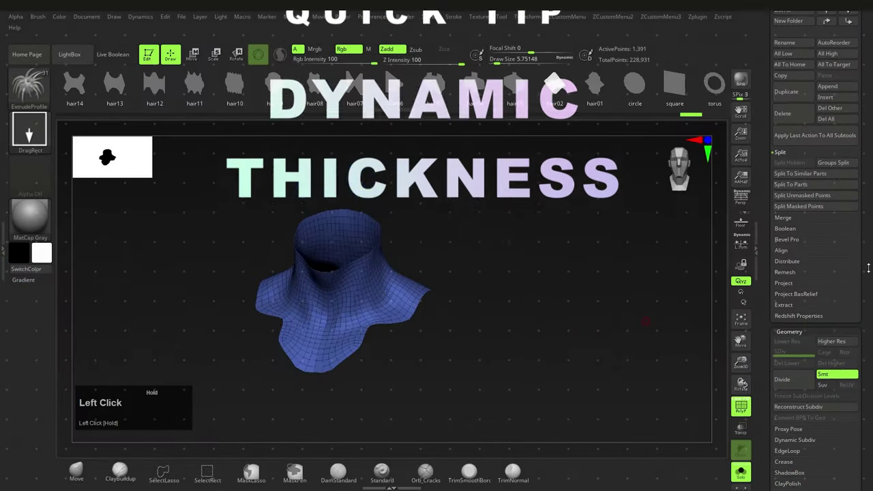
# Step: Activate dynamic subdivision on the isolated neck collar mesh and show its Dynamic Subdiv settings
pyautogui.scroll(-5, 869, 268)
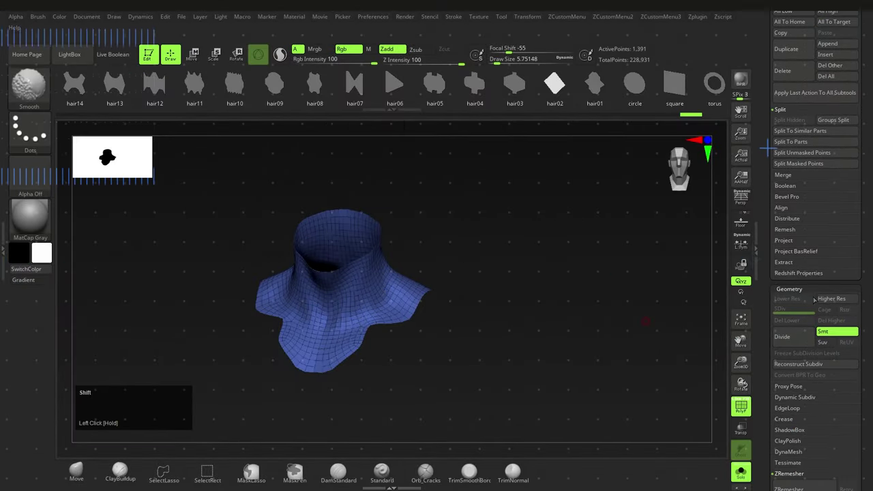
pyautogui.keyDown('shift'); pyautogui.click(794, 361); pyautogui.keyUp('shift')
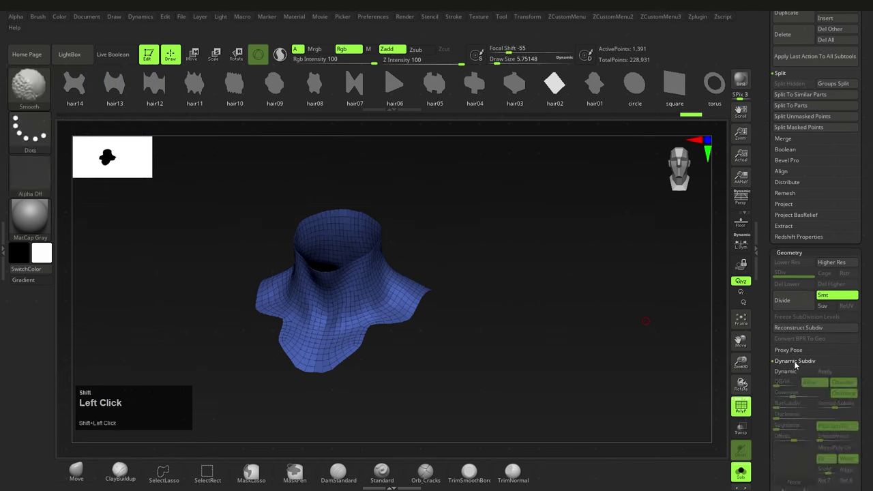
pyautogui.press('d')
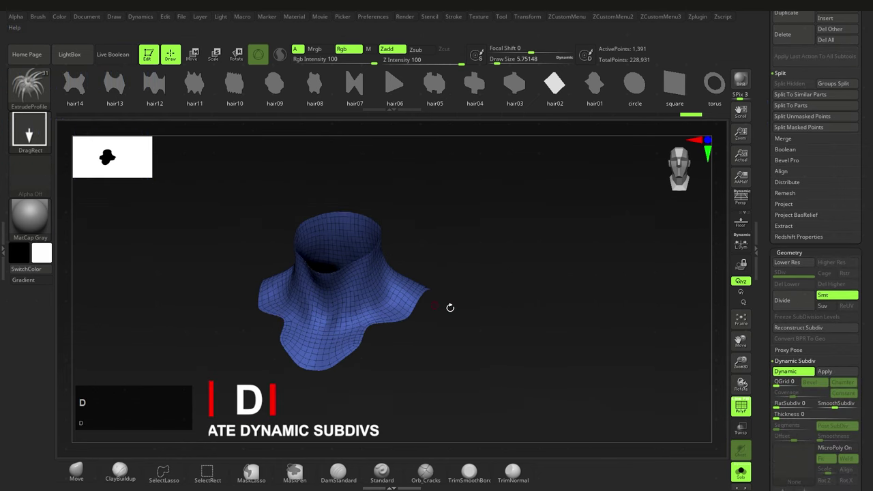
pyautogui.keyDown('alt'); pyautogui.moveTo(446, 312); pyautogui.dragTo(492, 306, button='right'); pyautogui.keyUp('alt')
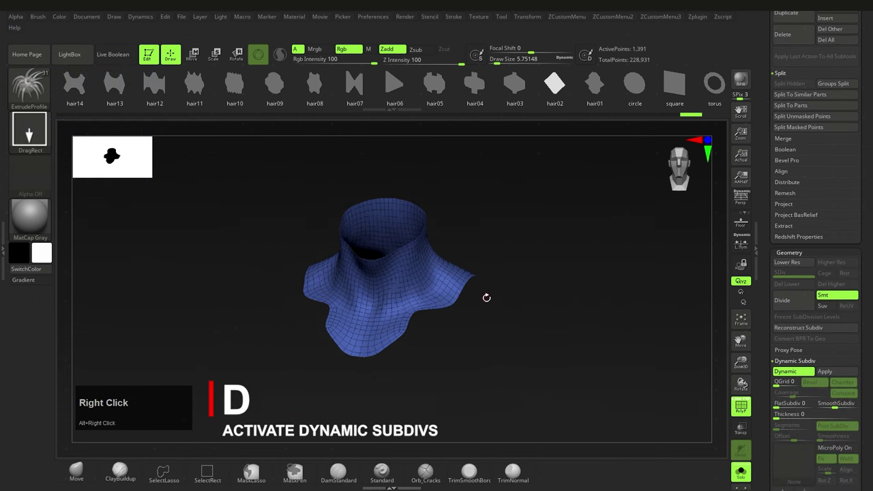
pyautogui.moveTo(486, 298); pyautogui.dragTo(600, 320, button='right')
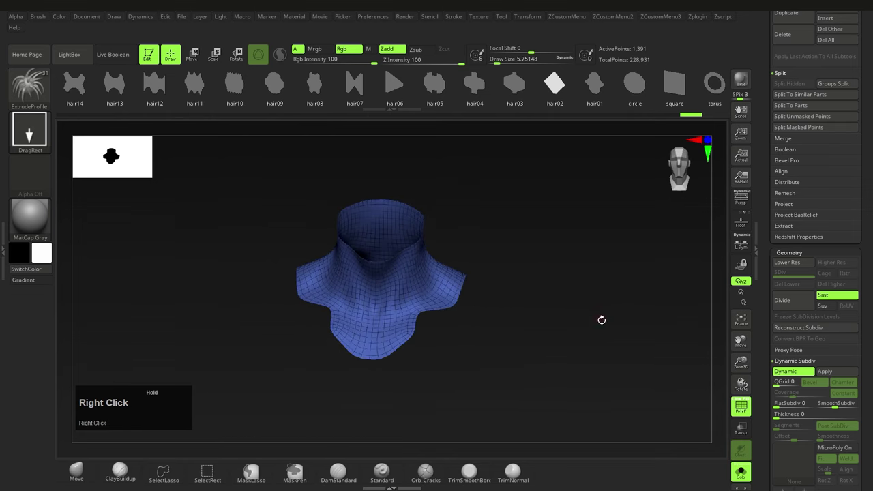
# Step: Give the neck collar a dynamic thickness of about 0.008
pyautogui.keyDown('alt'); pyautogui.moveTo(674, 343); pyautogui.dragTo(678, 332, button='right'); pyautogui.keyUp('alt')
pyautogui.moveTo(861, 409); pyautogui.dragTo(870, 356)
pyautogui.moveTo(781, 340); pyautogui.dragTo(805, 341)
pyautogui.moveTo(672, 333); pyautogui.dragTo(511, 300, button='right')
pyautogui.click(833, 332)
pyautogui.moveTo(828, 330); pyautogui.dragTo(799, 341)
pyautogui.click(800, 341)
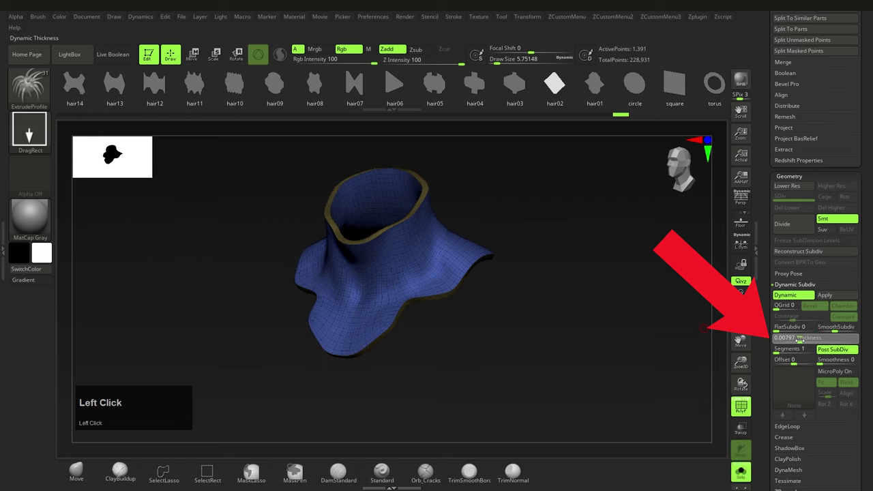
# Step: Turn off post-subdivision thickness and crease the neck collar's edges
pyautogui.click(834, 351)
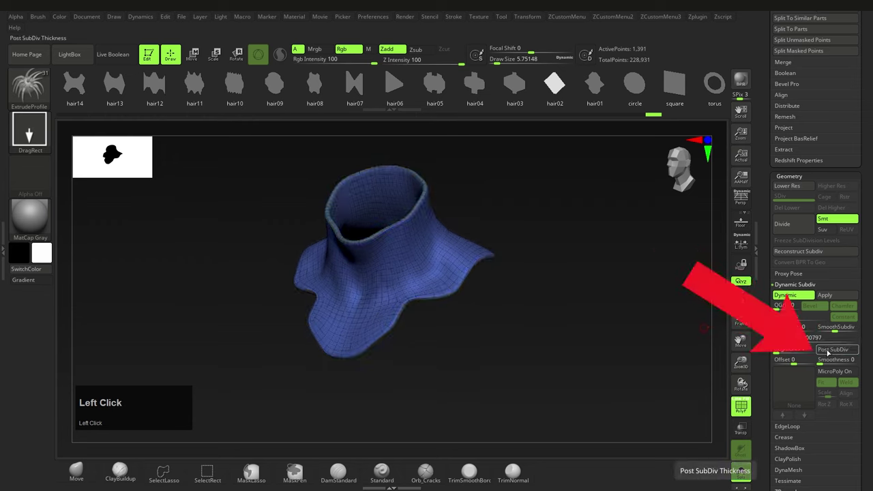
pyautogui.moveTo(870, 367); pyautogui.dragTo(867, 326)
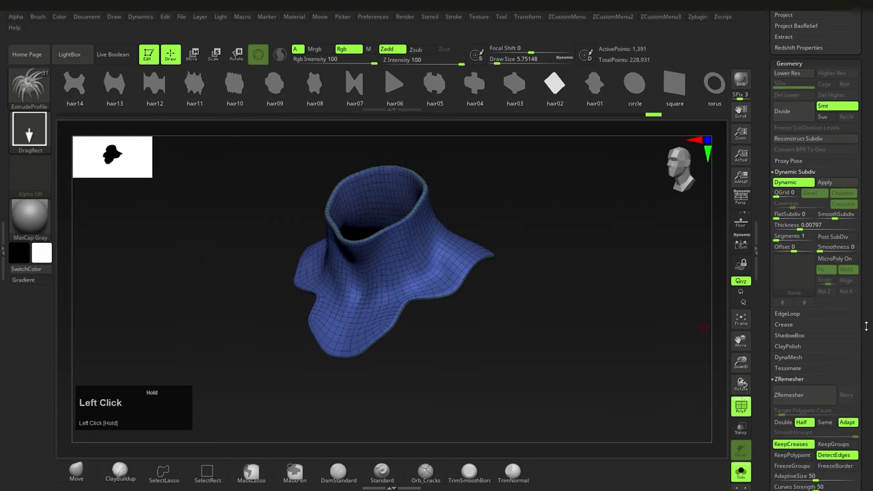
pyautogui.click(785, 326)
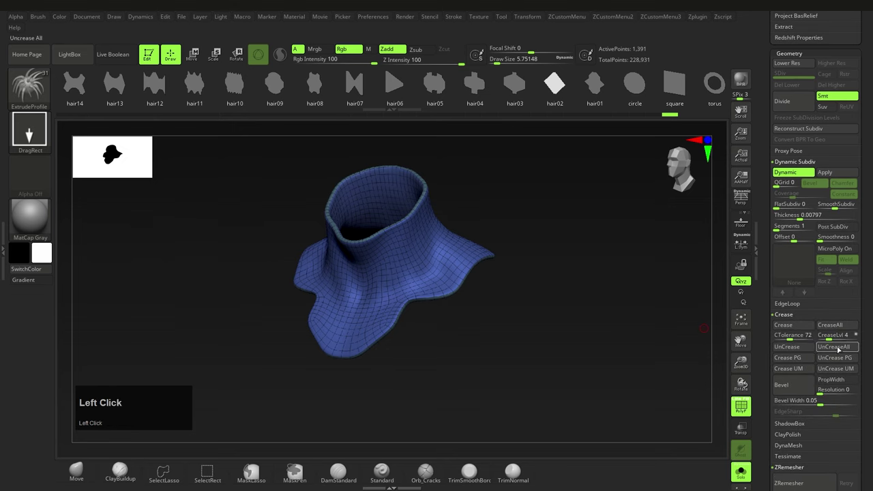
pyautogui.click(801, 329)
# Step: Compare crease levels 2 and 0 on the collar without the polyframe display and set the crease level to 1
pyautogui.keyDown('alt'); pyautogui.moveTo(493, 354); pyautogui.dragTo(485, 339, button='right'); pyautogui.keyUp('alt')
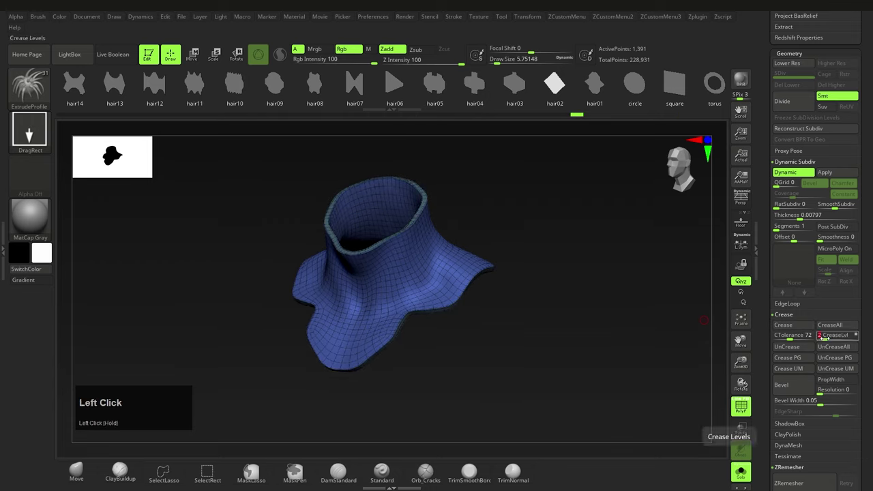
pyautogui.moveTo(822, 337); pyautogui.dragTo(831, 338)
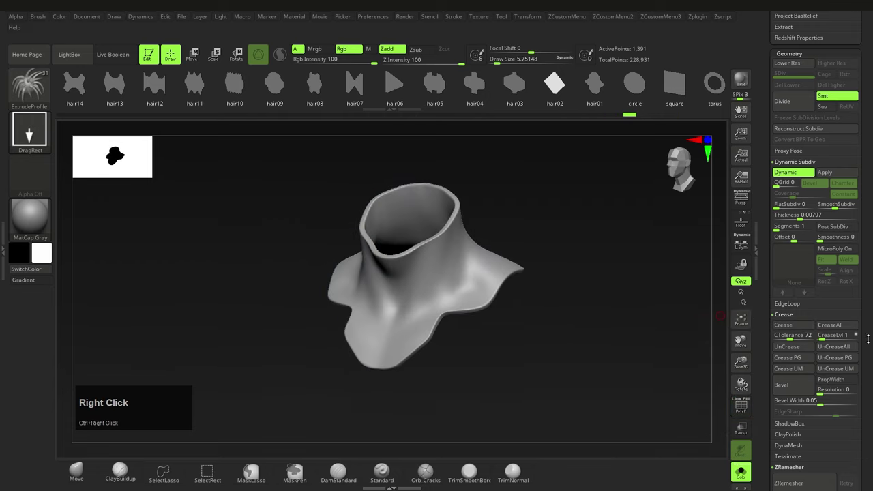
pyautogui.click(831, 336)
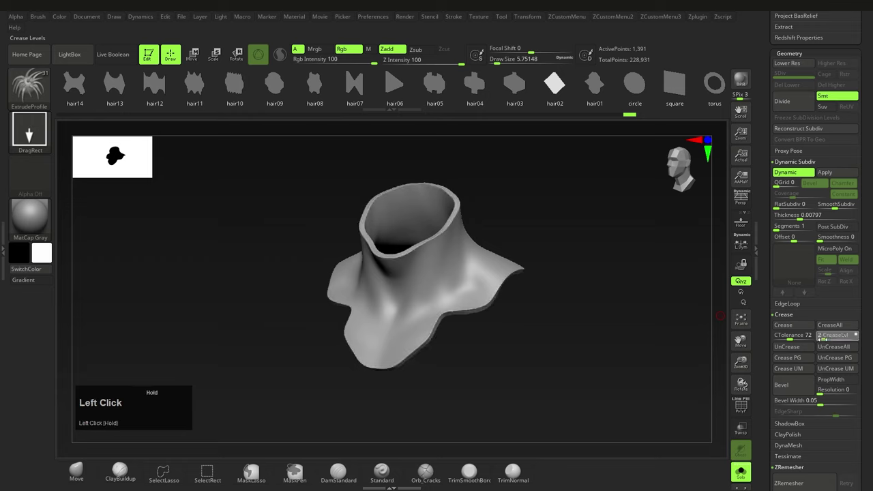
pyautogui.moveTo(824, 339); pyautogui.dragTo(818, 339)
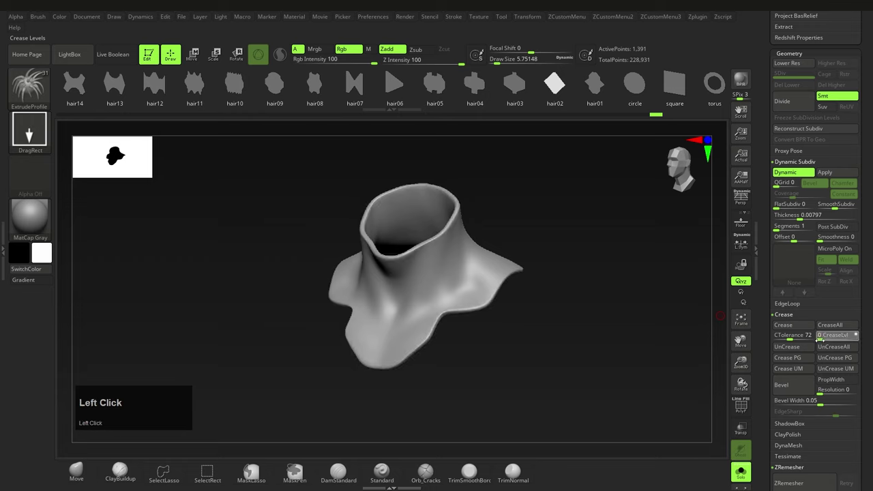
pyautogui.keyDown('alt'); pyautogui.moveTo(684, 292); pyautogui.dragTo(684, 309, button='right'); pyautogui.keyUp('alt')
pyautogui.moveTo(863, 200); pyautogui.dragTo(860, 270)
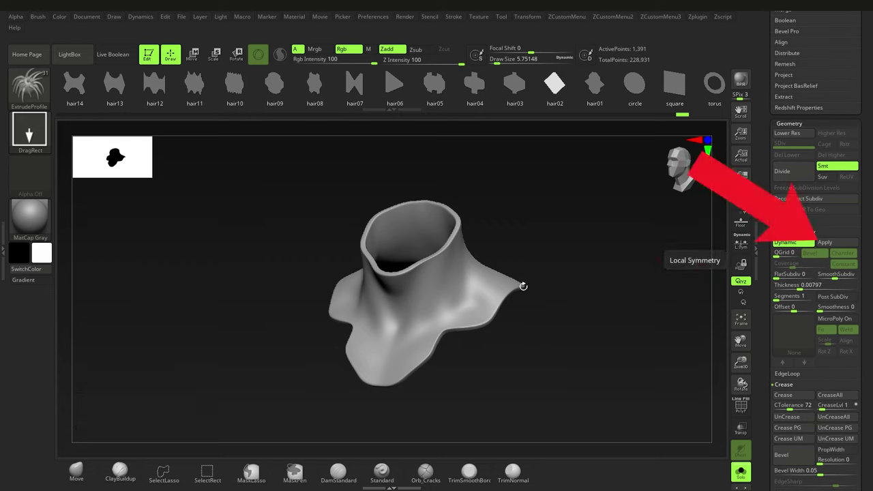
pyautogui.moveTo(521, 318)
pyautogui.keyDown('alt'); pyautogui.mouseDown(button='right')
pyautogui.moveTo(521, 307)
pyautogui.moveTo(503, 316)
pyautogui.moveTo(498, 306)
pyautogui.moveTo(486, 318)
pyautogui.mouseUp(button='right'); pyautogui.keyUp('alt')
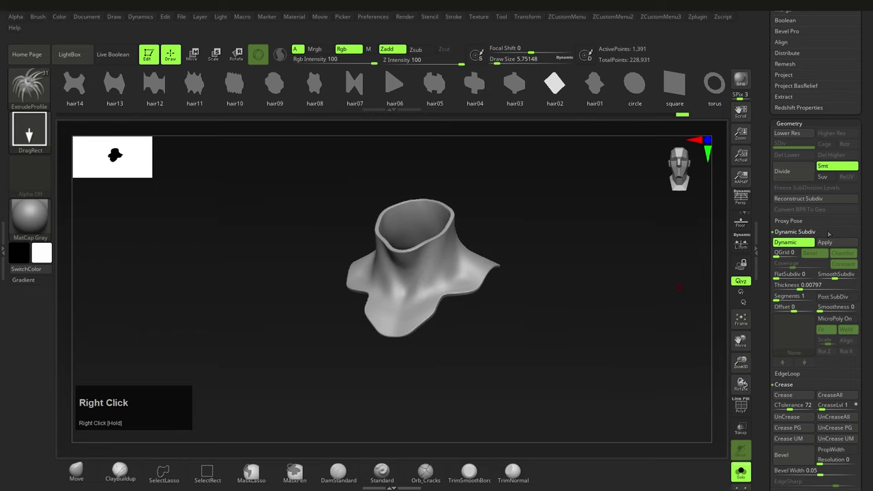
# Step: Turn off Solo, switch to the CurveTubeSnap brush and undo the trial strands on the chest
pyautogui.click(741, 474)
pyautogui.keyDown('alt'); pyautogui.moveTo(457, 368); pyautogui.dragTo(456, 355, button='right'); pyautogui.keyUp('alt')
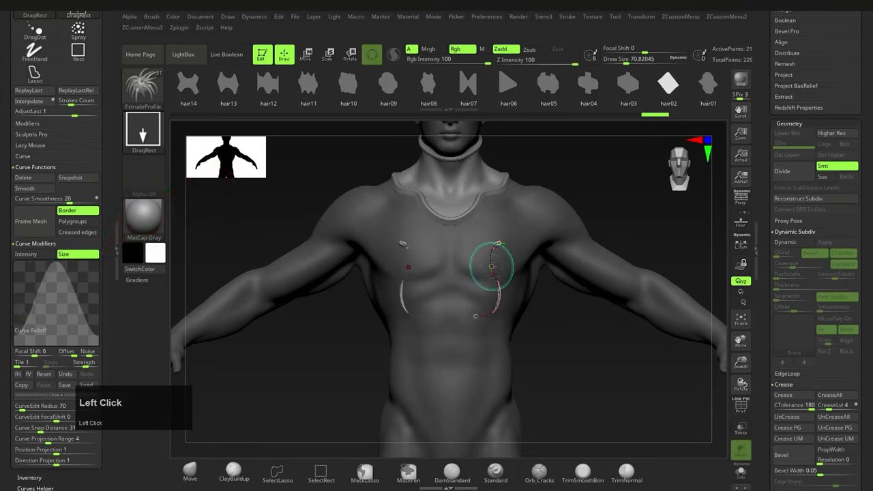
pyautogui.moveTo(493, 348); pyautogui.dragTo(463, 307, button='right')
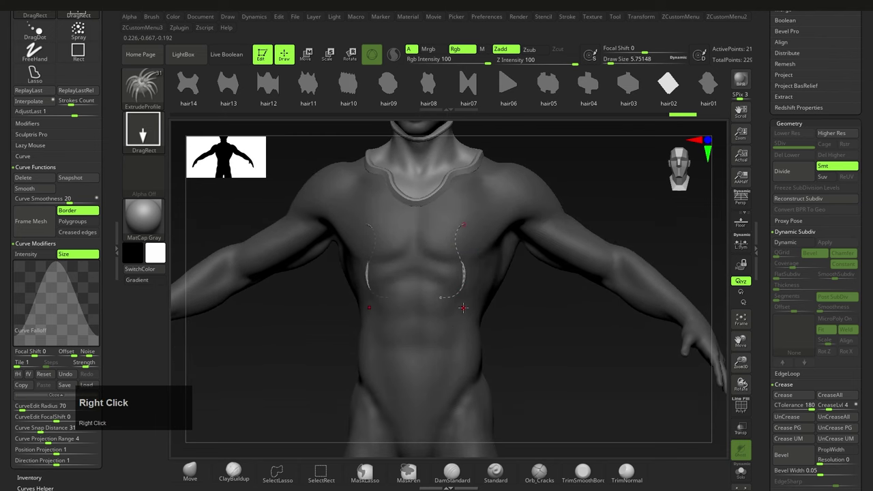
pyautogui.press('b')
pyautogui.press('c')
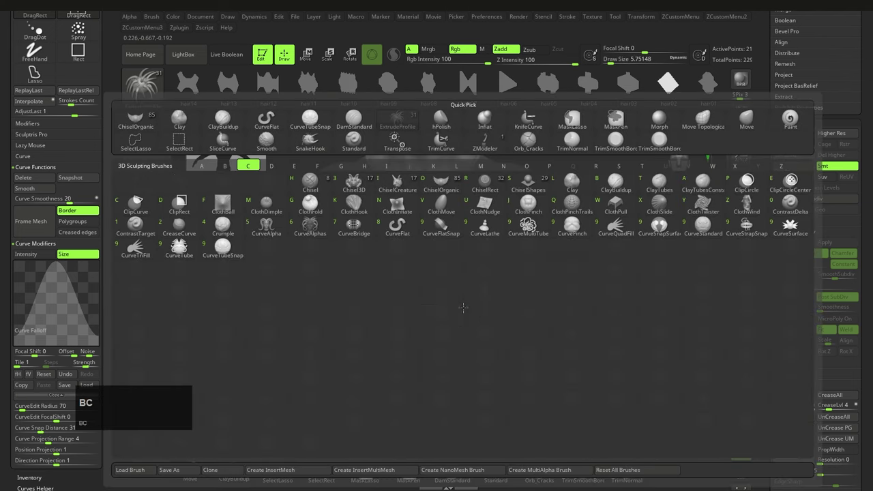
pyautogui.click(222, 249)
pyautogui.hotkey('ctrl', 'z')
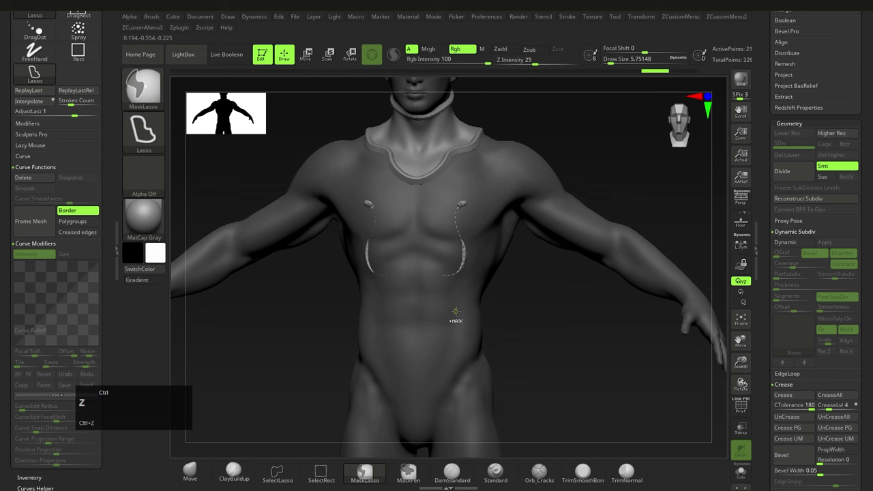
# Step: Draw a mirrored S-shaped curve tube down the chest and thicken it with a draw size of about 21.6
pyautogui.keyDown('alt'); pyautogui.moveTo(454, 262); pyautogui.dragTo(453, 277, button='right'); pyautogui.keyUp('alt')
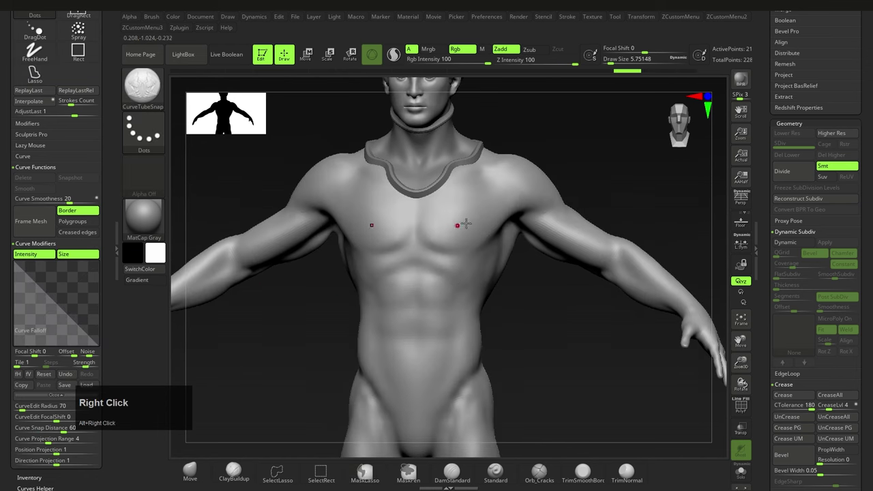
pyautogui.moveTo(445, 306); pyautogui.dragTo(440, 309)
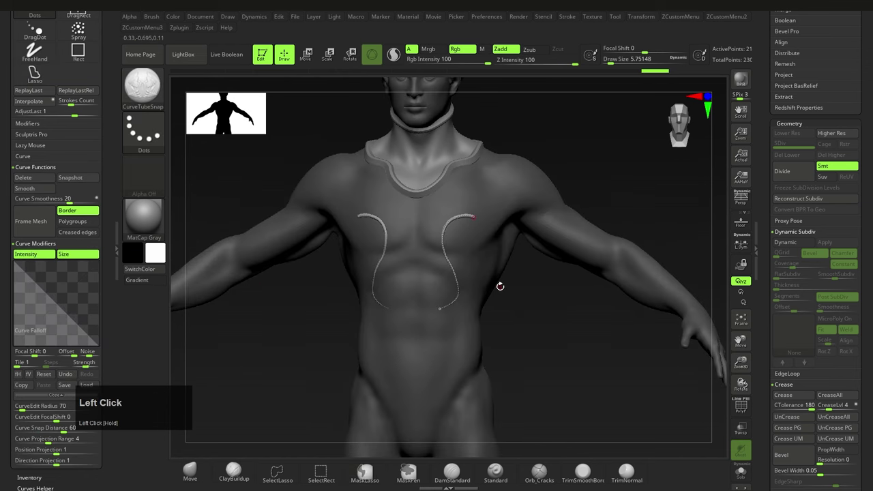
pyautogui.press('s')
pyautogui.moveTo(500, 287); pyautogui.dragTo(505, 288)
pyautogui.click(447, 257)
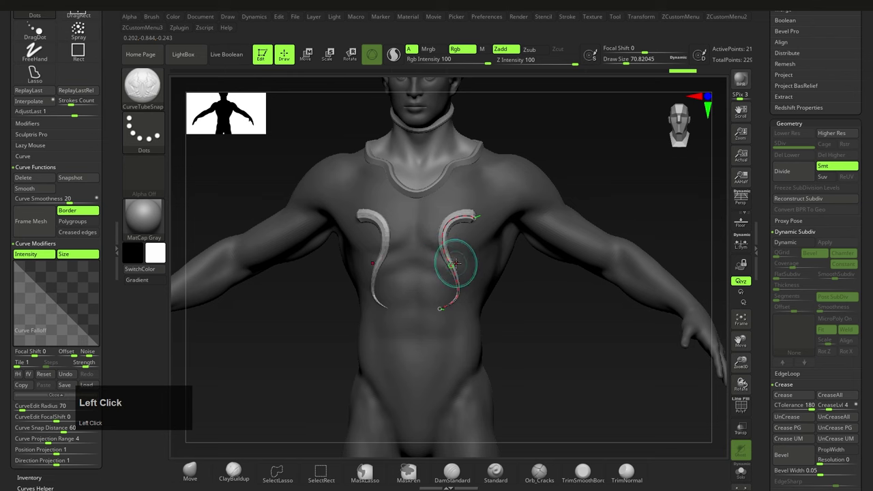
# Step: Convert the chest curve tubes into ExtrudeProfile strands using the hair02 profile
pyautogui.keyDown('ctrl'); pyautogui.moveTo(455, 263); pyautogui.dragTo(453, 272, button='right'); pyautogui.keyUp('ctrl')
pyautogui.press('b')
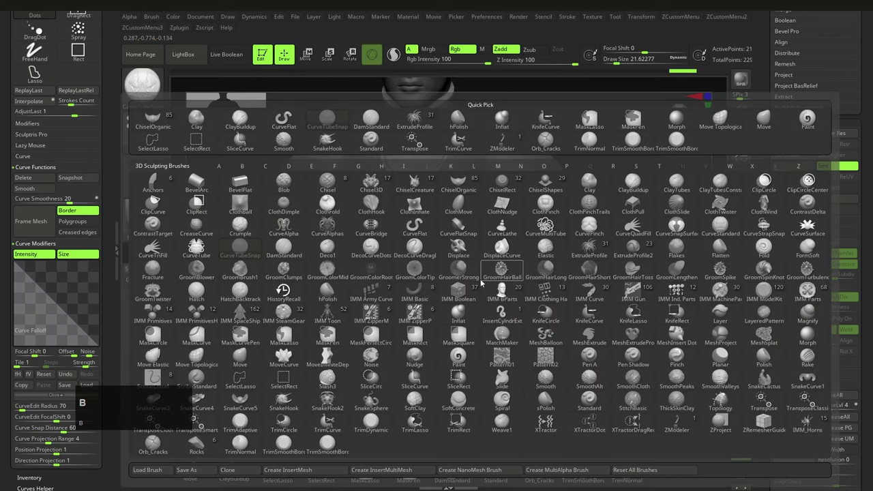
pyautogui.press('e')
pyautogui.press('p')
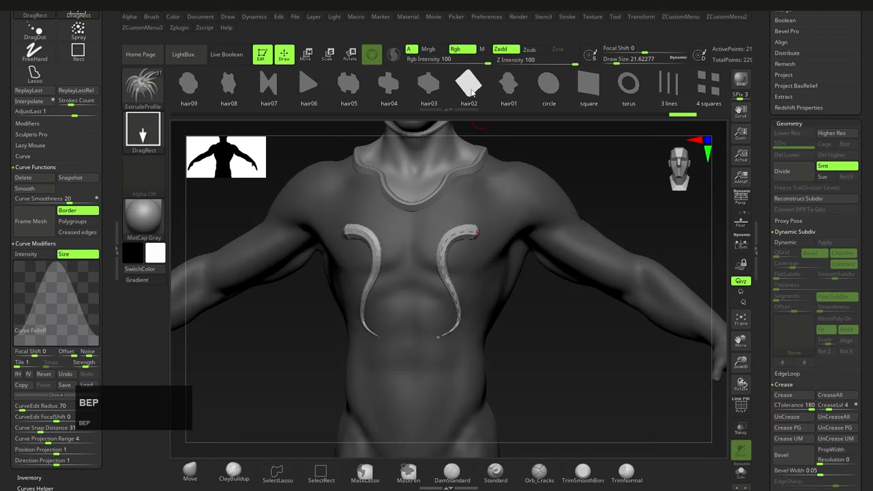
pyautogui.click(471, 93)
pyautogui.click(441, 258)
# Step: Draw a spiral curve tube on the shoulder with CurveTubeSnap at a draw size of about 15.6
pyautogui.moveTo(450, 263); pyautogui.dragTo(471, 254, button='right')
pyautogui.moveTo(471, 254)
pyautogui.keyDown('alt'); pyautogui.mouseDown(button='right')
pyautogui.moveTo(429, 323)
pyautogui.moveTo(458, 303)
pyautogui.mouseUp(button='right'); pyautogui.keyUp('alt')
pyautogui.press('b')
pyautogui.press('c')
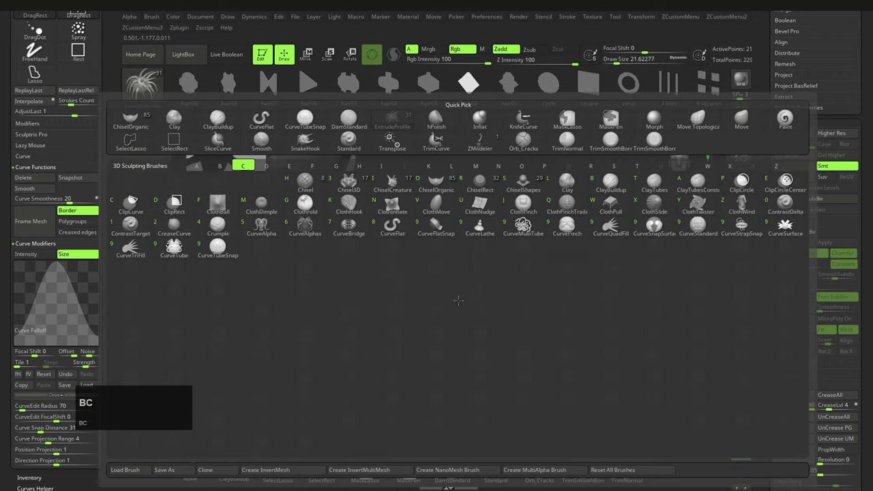
pyautogui.click(262, 250)
pyautogui.press('s')
pyautogui.click(422, 253)
pyautogui.moveTo(468, 212); pyautogui.dragTo(446, 234, button='right')
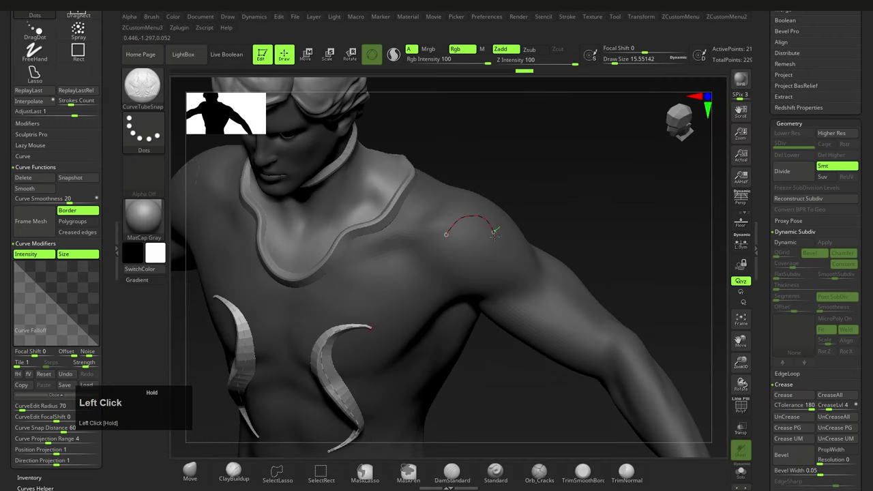
pyautogui.moveTo(478, 240); pyautogui.dragTo(478, 237)
# Step: Convert the shoulder spiral into an ExtrudeProfile strand with the hair02 profile
pyautogui.moveTo(416, 300); pyautogui.dragTo(429, 282, button='right')
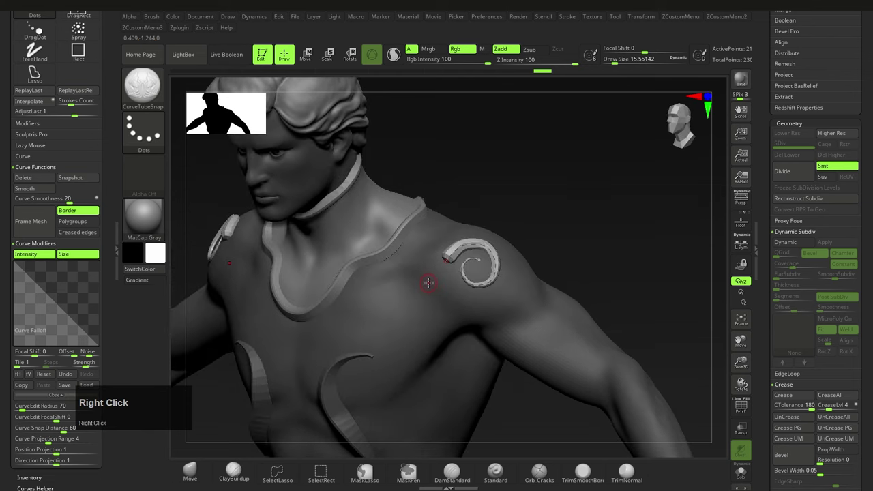
pyautogui.press('b')
pyautogui.press('e')
pyautogui.press('p')
pyautogui.click(457, 270)
# Step: Reduce the draw size to about 7.47 and update the shoulder spiral with the thinner profile
pyautogui.keyDown('ctrl'); pyautogui.moveTo(516, 302); pyautogui.dragTo(532, 303, button='right'); pyautogui.keyUp('ctrl')
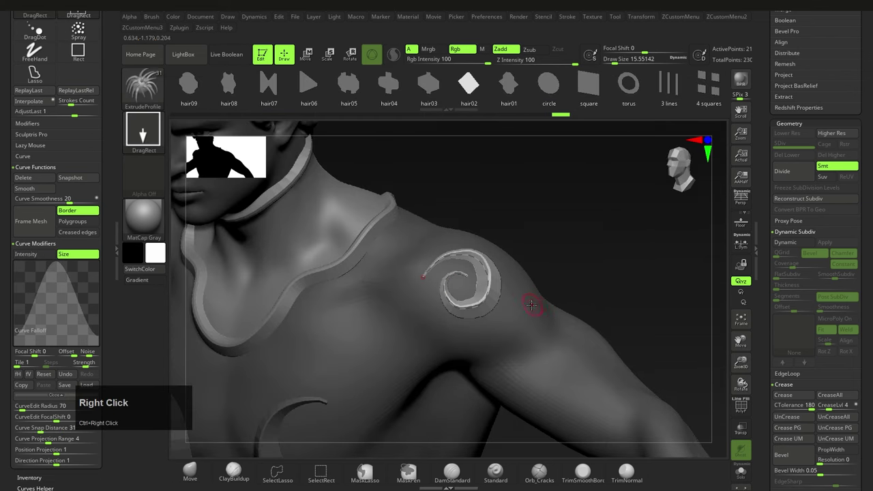
pyautogui.press('s')
pyautogui.moveTo(541, 305); pyautogui.dragTo(531, 306)
pyautogui.click(489, 290)
pyautogui.press('s')
pyautogui.click(483, 289)
# Step: Dock the Brush palette in the side tray and expand its Depth settings
pyautogui.moveTo(473, 300)
pyautogui.mouseDown(button='right')
pyautogui.moveTo(503, 328)
pyautogui.moveTo(472, 335)
pyautogui.mouseUp(button='right')
pyautogui.moveTo(472, 336); pyautogui.dragTo(461, 343, button='right')
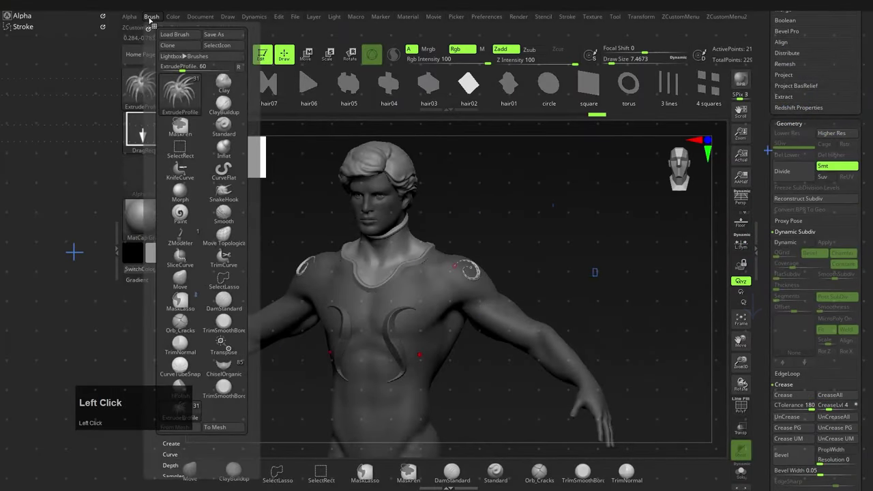
pyautogui.keyDown('alt'); pyautogui.rightClick(457, 316); pyautogui.keyUp('alt')
pyautogui.keyDown('alt'); pyautogui.moveTo(457, 316); pyautogui.dragTo(237, 101, button='right'); pyautogui.keyUp('alt')
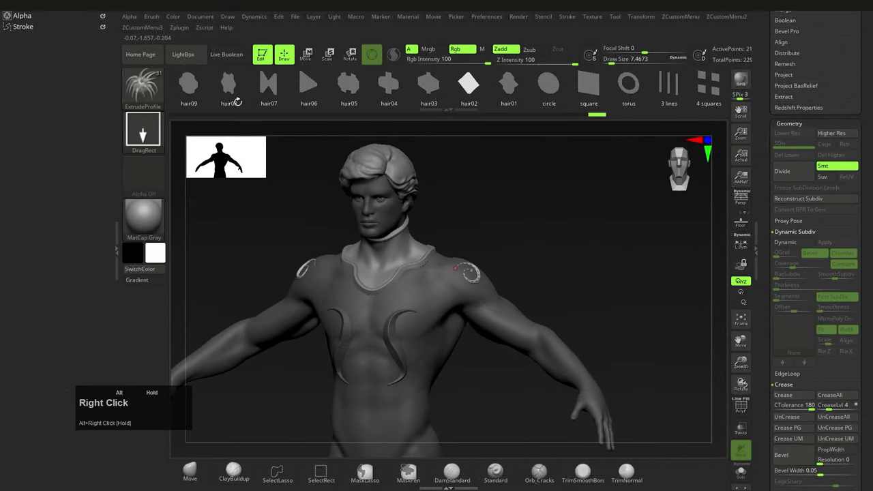
pyautogui.click(152, 17)
pyautogui.click(148, 27)
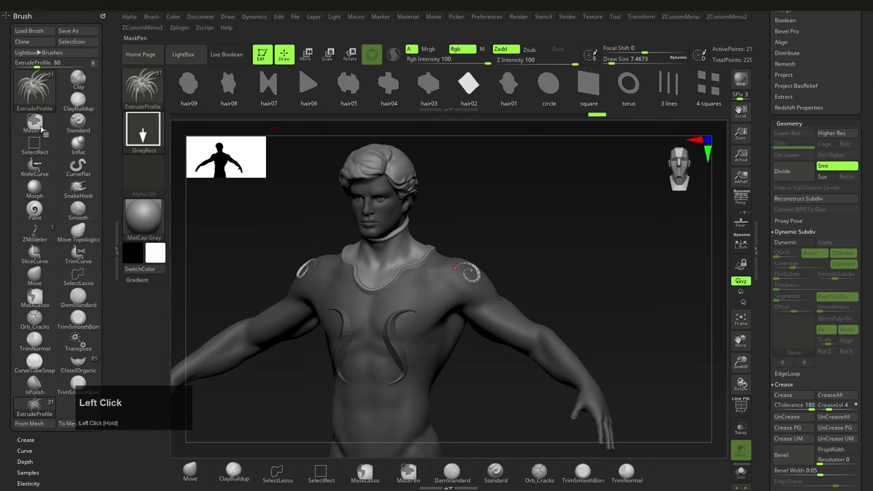
pyautogui.moveTo(5, 235); pyautogui.dragTo(7, 133)
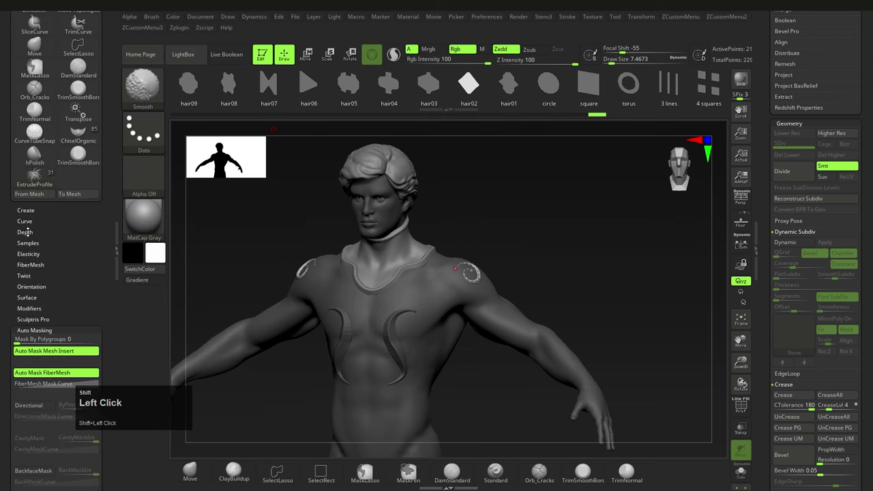
pyautogui.keyDown('shift'); pyautogui.click(25, 232); pyautogui.keyUp('shift')
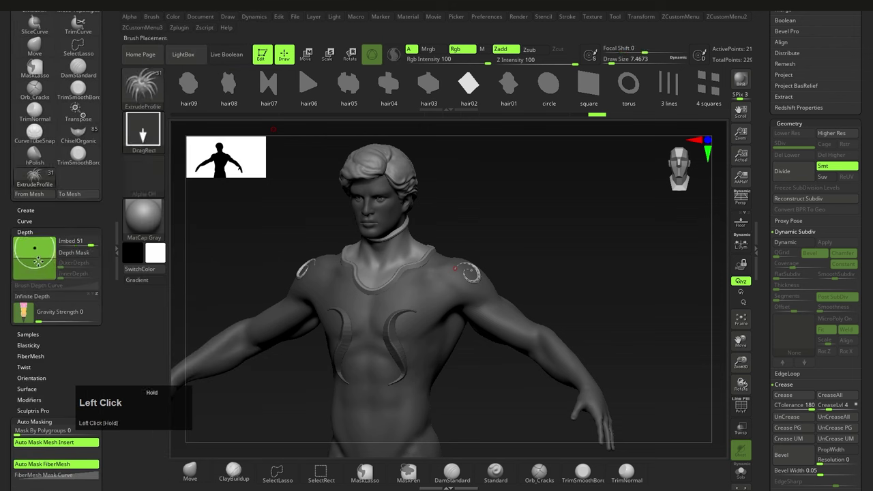
# Step: Try a brush imbed depth of 0, raise it to 91 and update the shoulder spiral
pyautogui.moveTo(34, 279); pyautogui.dragTo(35, 277)
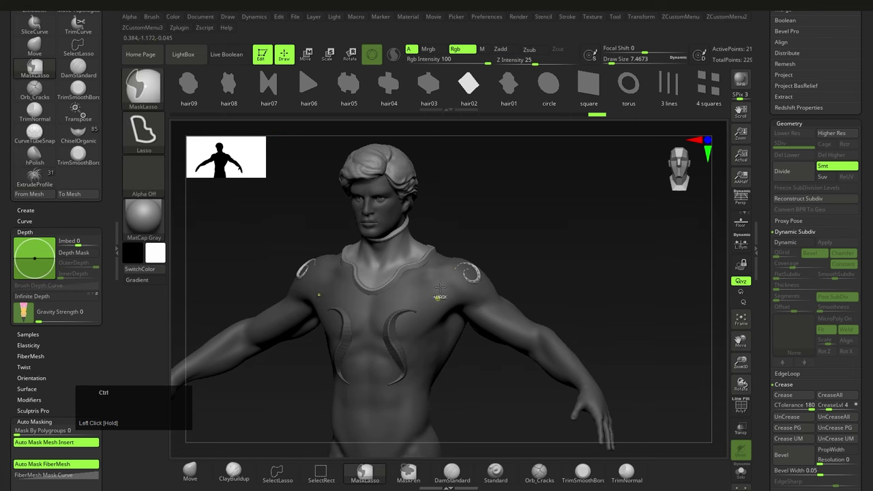
pyautogui.moveTo(440, 298)
pyautogui.keyDown('ctrl'); pyautogui.mouseDown(button='right')
pyautogui.moveTo(473, 302)
pyautogui.moveTo(444, 298)
pyautogui.mouseUp(button='right'); pyautogui.keyUp('ctrl')
pyautogui.moveTo(217, 275); pyautogui.dragTo(50, 260, button='right')
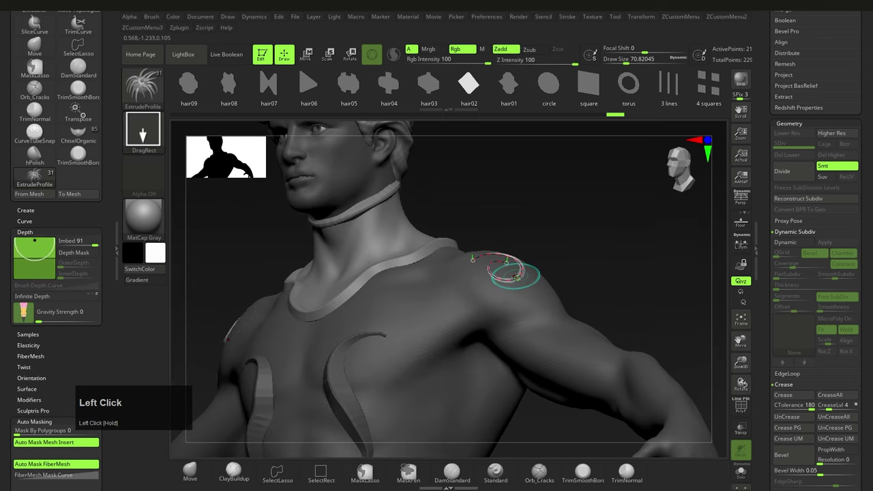
# Step: Reset the brush imbed depth to 0, update the shoulder spiral and choose the CurveTubeSnap brush
pyautogui.moveTo(517, 278); pyautogui.dragTo(66, 293, button='right')
pyautogui.moveTo(517, 290)
pyautogui.mouseDown(button='right')
pyautogui.moveTo(489, 334)
pyautogui.moveTo(471, 300)
pyautogui.moveTo(389, 332)
pyautogui.mouseUp(button='right')
pyautogui.click(35, 251)
pyautogui.click(492, 257)
pyautogui.click(34, 133)
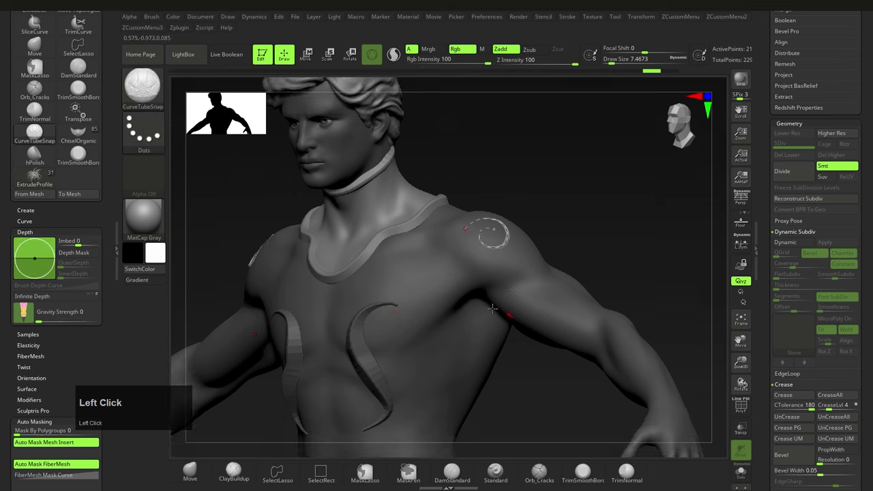
# Step: Draw an S-shaped CurveTubeSnap strand on the upper chest beside the collar
pyautogui.moveTo(413, 300); pyautogui.dragTo(473, 327, button='right')
pyautogui.moveTo(429, 239); pyautogui.dragTo(410, 295)
pyautogui.moveTo(473, 327); pyautogui.dragTo(440, 321, button='right')
# Step: Try a wavy CurveTubeSnap strand from the armpit along the upper arm, and undo it
pyautogui.moveTo(462, 279); pyautogui.dragTo(566, 329)
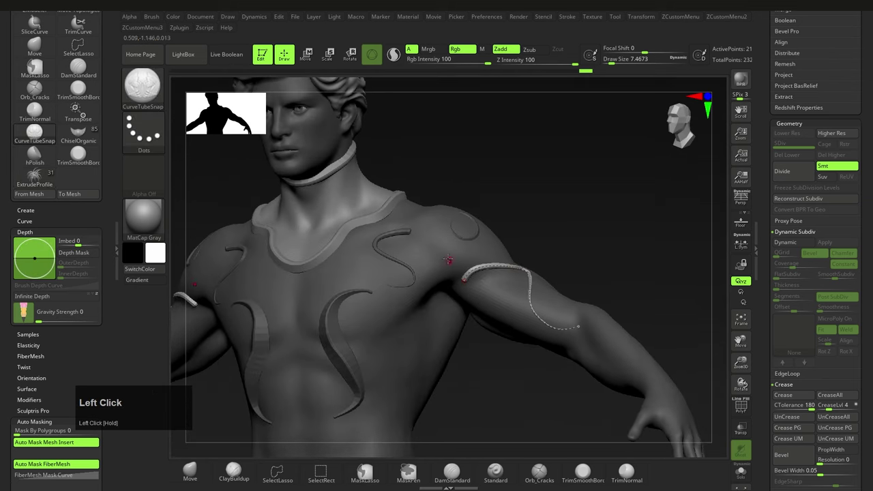
pyautogui.moveTo(427, 240); pyautogui.dragTo(386, 323)
pyautogui.moveTo(458, 363)
pyautogui.mouseDown(button='right')
pyautogui.moveTo(435, 366)
pyautogui.moveTo(413, 332)
pyautogui.mouseUp(button='right')
pyautogui.moveTo(414, 331); pyautogui.dragTo(431, 327, button='right')
pyautogui.hotkey('ctrl', 'z')
pyautogui.hotkey('ctrl', 'z')
pyautogui.hotkey('ctrl', 'z')
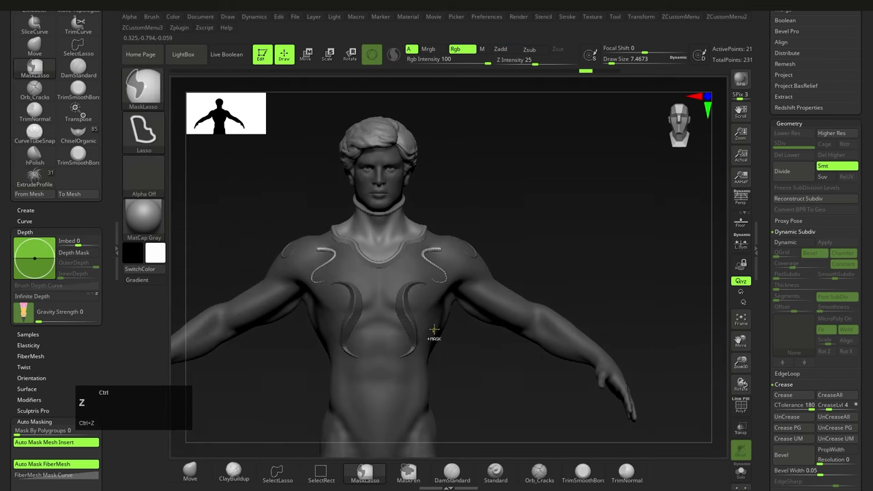
# Step: Wrap CurveTubeSnap rings around the legs at and below the knees, reducing the draw size to about 15.55 for the lowest ring
pyautogui.moveTo(508, 292); pyautogui.dragTo(435, 279, button='right')
pyautogui.keyDown('shift'); pyautogui.moveTo(435, 279); pyautogui.dragTo(504, 279, button='right'); pyautogui.keyUp('shift')
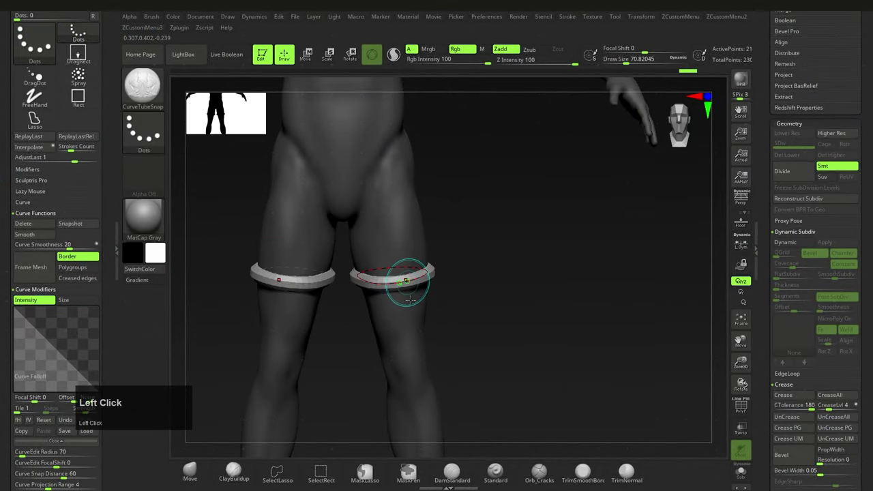
pyautogui.keyDown('alt'); pyautogui.moveTo(410, 298); pyautogui.dragTo(396, 296, button='right'); pyautogui.keyUp('alt')
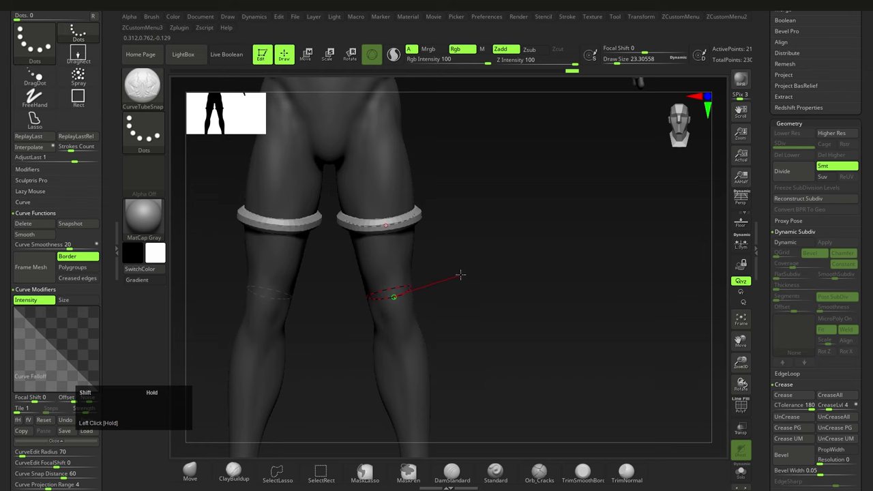
pyautogui.keyDown('shift'); pyautogui.moveTo(461, 275); pyautogui.dragTo(462, 277); pyautogui.keyUp('shift')
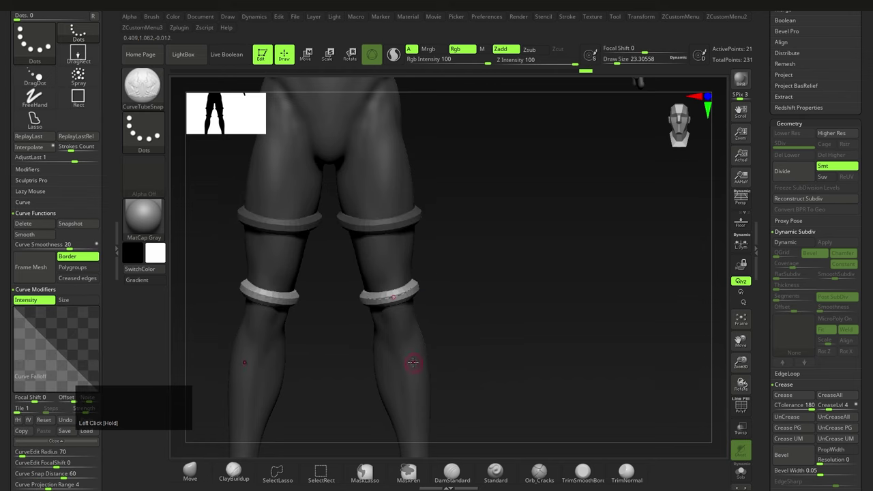
pyautogui.keyDown('shift'); pyautogui.moveTo(479, 339); pyautogui.dragTo(474, 327); pyautogui.keyUp('shift')
pyautogui.press('s')
pyautogui.click(470, 329)
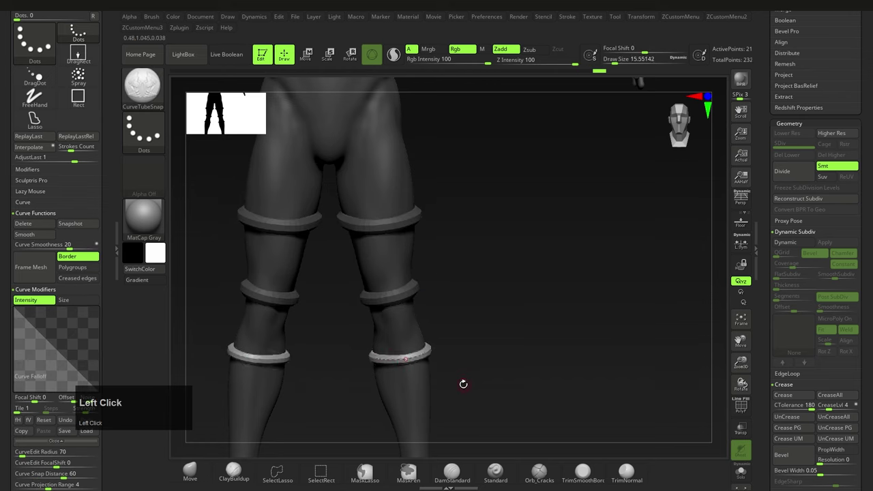
pyautogui.moveTo(463, 384); pyautogui.dragTo(462, 333, button='right')
pyautogui.moveTo(464, 287); pyautogui.dragTo(448, 300, button='right')
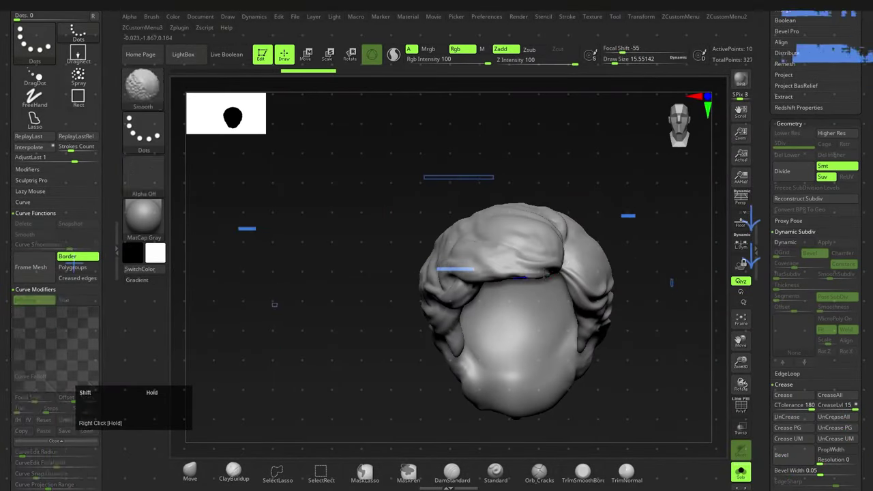
# Step: Select the SnakeHook brush for the isolated hair and skip the SculptrisPro note until the next restart
pyautogui.keyDown('alt'); pyautogui.moveTo(580, 272); pyautogui.dragTo(474, 274, button='right'); pyautogui.keyUp('alt')
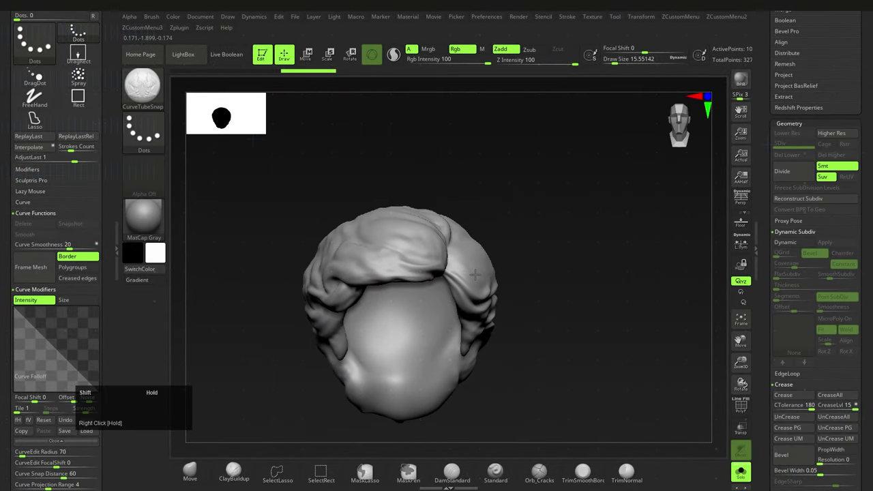
pyautogui.press('b')
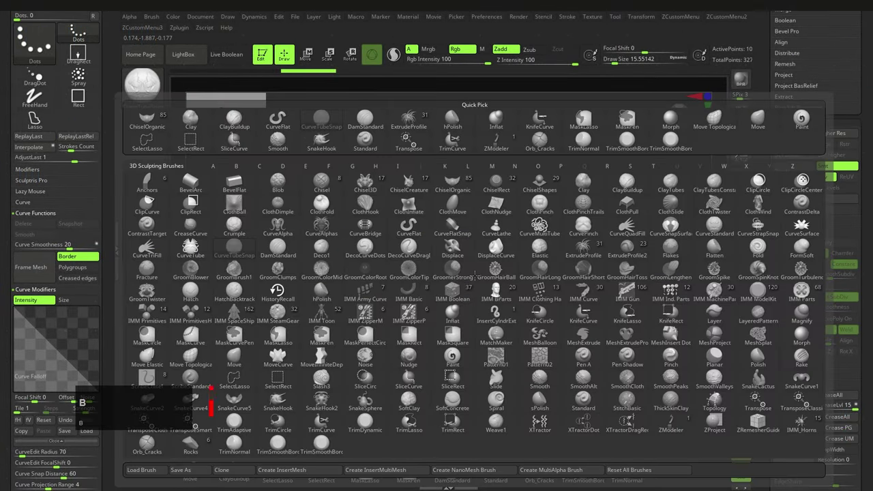
pyautogui.press('s')
pyautogui.press('h')
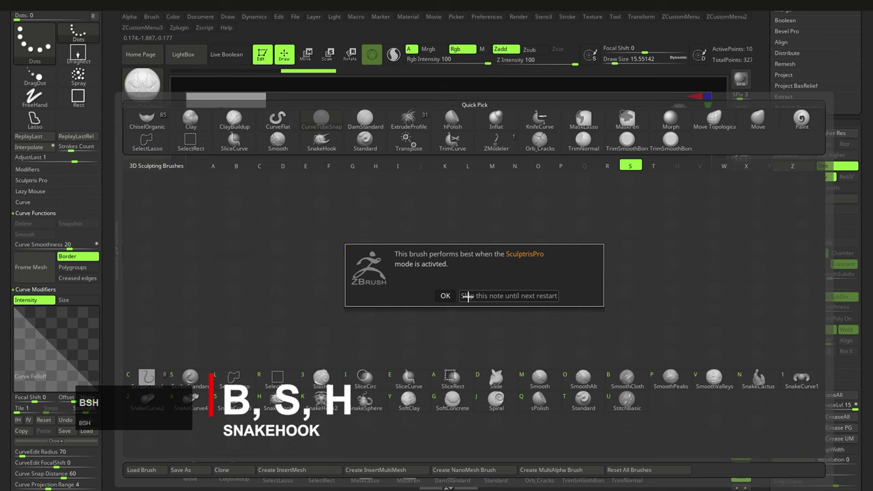
pyautogui.click(467, 297)
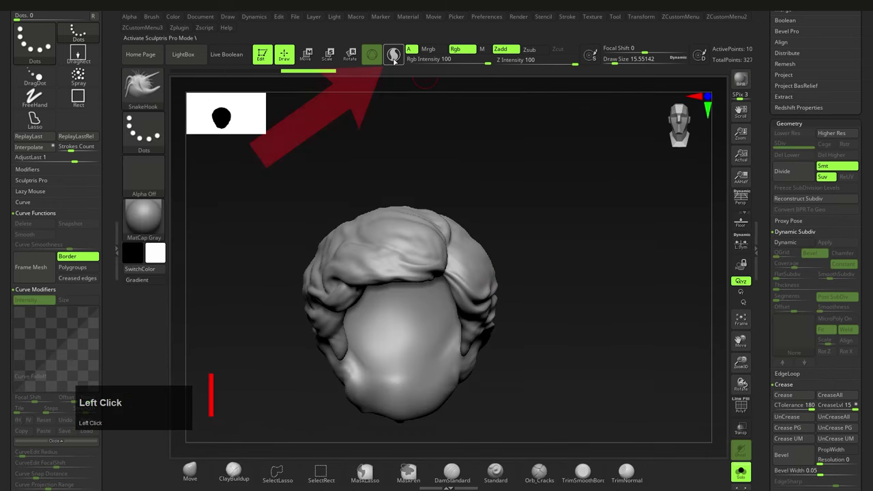
# Step: Dock the Stroke palette with its Sculptris Pro settings expanded and activate Sculptris Pro mode
pyautogui.click(568, 18)
pyautogui.keyDown('shift'); pyautogui.click(588, 231); pyautogui.keyUp('shift')
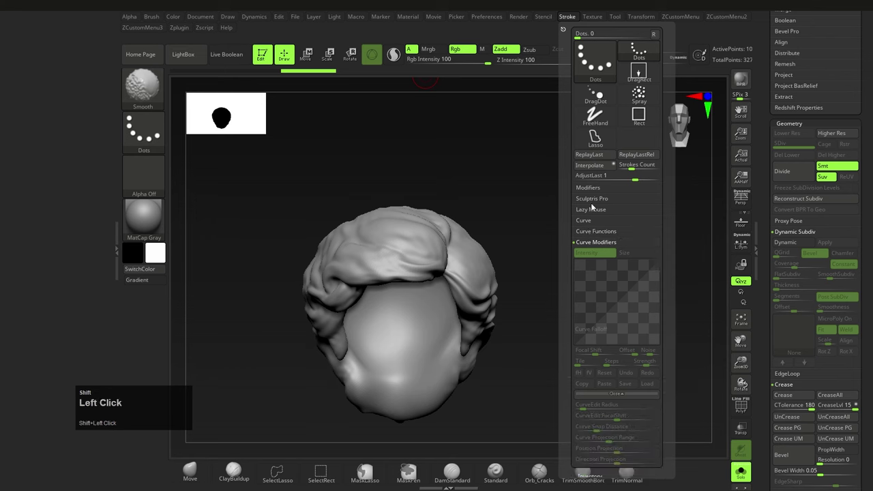
pyautogui.keyDown('shift'); pyautogui.click(590, 198); pyautogui.keyUp('shift')
pyautogui.click(584, 216)
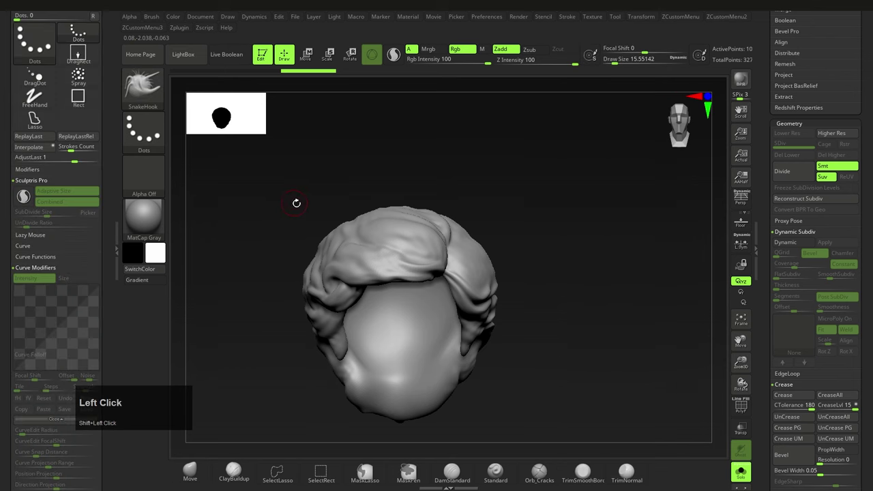
pyautogui.click(393, 55)
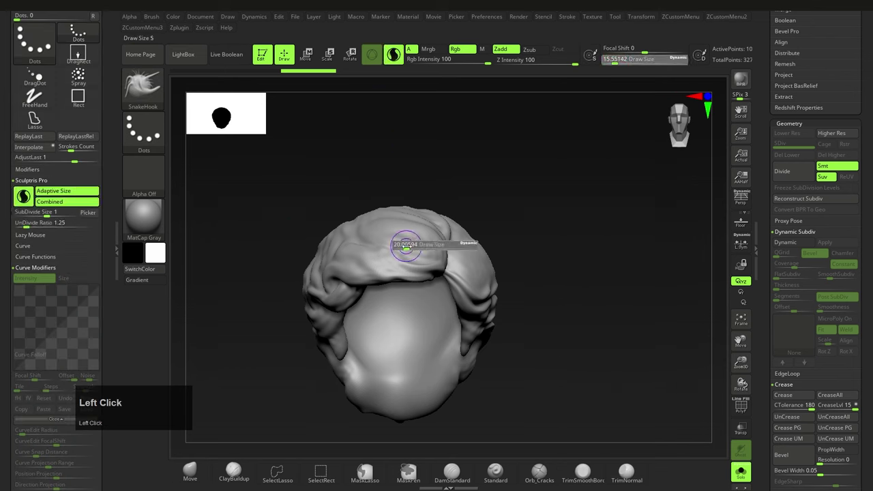
# Step: Set the draw size to about 32.7, show the wireframe and pull a large curved horn from the front of the hair
pyautogui.moveTo(405, 237); pyautogui.dragTo(411, 245)
pyautogui.keyDown('ctrl'); pyautogui.moveTo(411, 244); pyautogui.dragTo(419, 257, button='right'); pyautogui.keyUp('ctrl')
pyautogui.hotkey('shift', 'f')
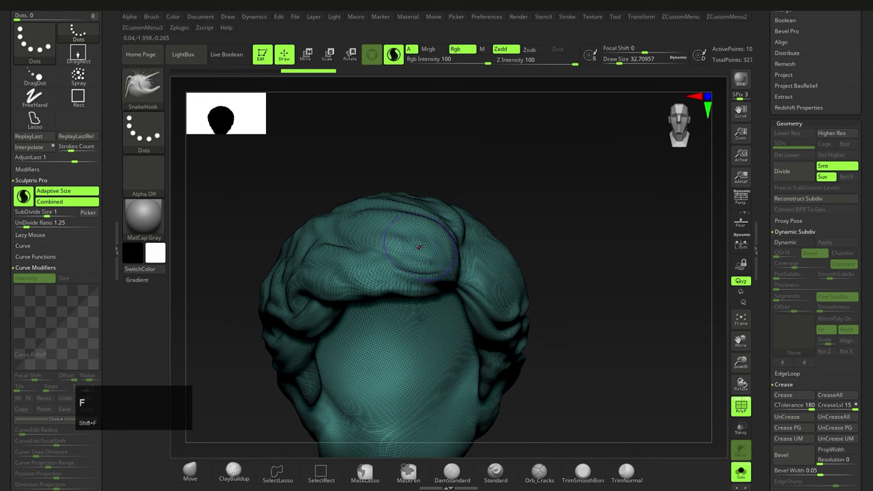
pyautogui.moveTo(414, 246); pyautogui.dragTo(424, 195)
pyautogui.moveTo(474, 164); pyautogui.dragTo(511, 199)
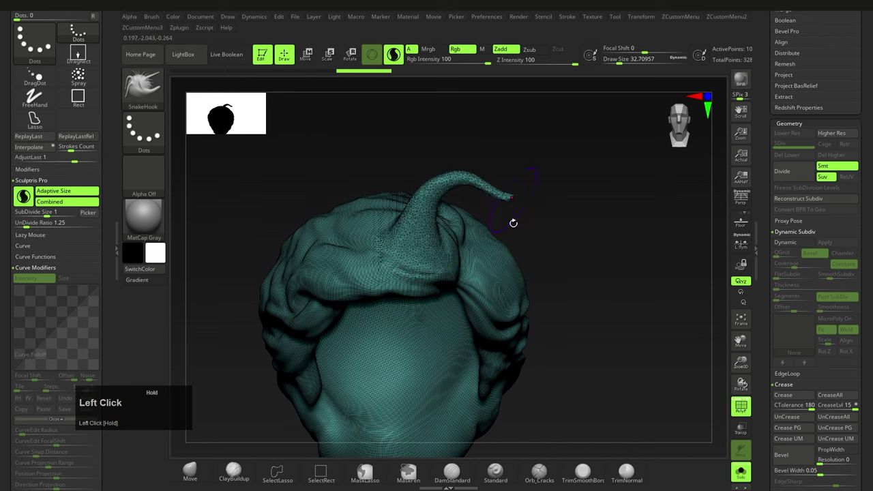
# Step: Pull a thin tendril from the side of the hair at draw size 9.45 and a larger horn at about 25.05
pyautogui.press('s')
pyautogui.moveTo(498, 271); pyautogui.dragTo(508, 251)
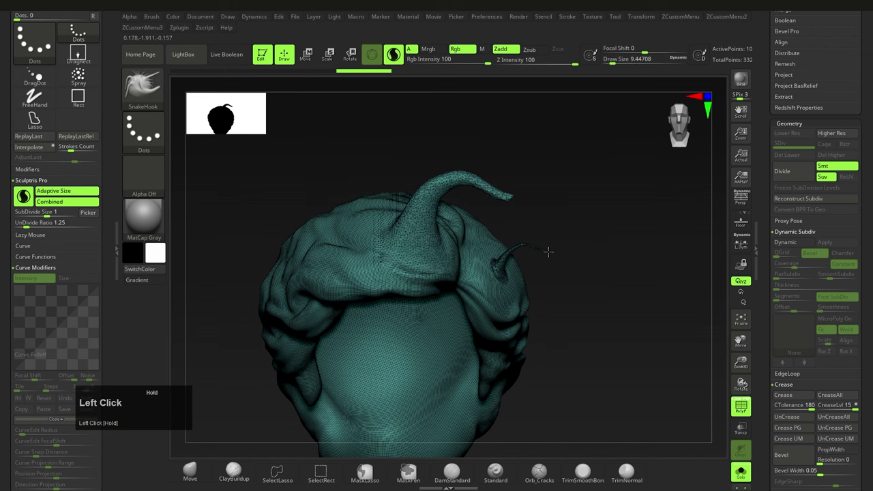
pyautogui.moveTo(549, 251)
pyautogui.keyDown('ctrl'); pyautogui.mouseDown(button='right')
pyautogui.moveTo(543, 265)
pyautogui.moveTo(496, 262)
pyautogui.mouseUp(button='right'); pyautogui.keyUp('ctrl')
pyautogui.keyDown('ctrl'); pyautogui.moveTo(497, 300); pyautogui.dragTo(496, 281, button='right'); pyautogui.keyUp('ctrl')
pyautogui.press('s')
pyautogui.click(515, 326)
pyautogui.moveTo(502, 333); pyautogui.dragTo(522, 337, button='right')
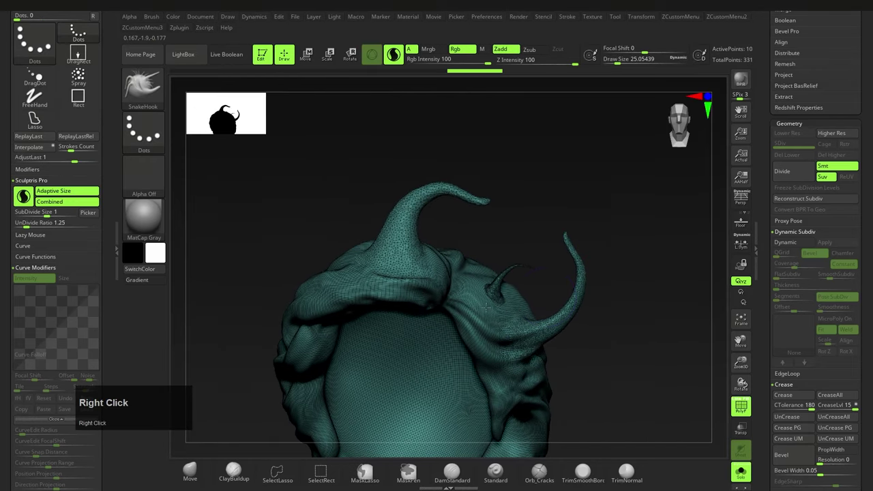
# Step: Reduce the draw size to about 7.47 and pull a small strand out of the hair near the parting
pyautogui.moveTo(488, 307); pyautogui.dragTo(484, 303, button='right')
pyautogui.press('s')
pyautogui.click(456, 297)
pyautogui.keyDown('shift'); pyautogui.moveTo(471, 298); pyautogui.dragTo(465, 302); pyautogui.keyUp('shift')
pyautogui.keyDown('ctrl'); pyautogui.moveTo(465, 301); pyautogui.dragTo(464, 303, button='right'); pyautogui.keyUp('ctrl')
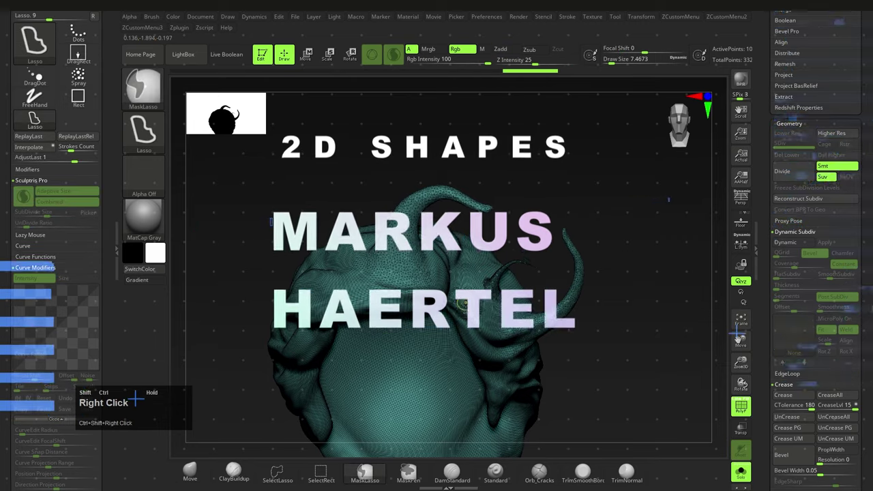
pyautogui.moveTo(462, 300); pyautogui.dragTo(477, 287)
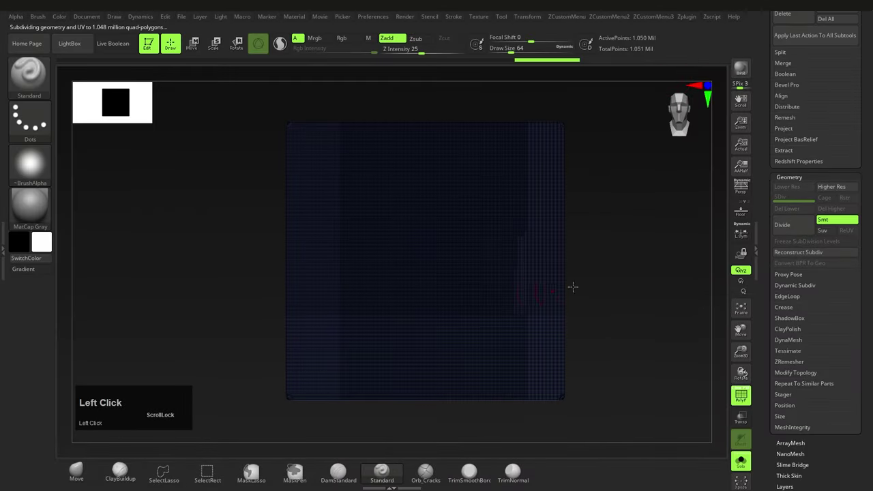
# Step: Hide the plane's wireframe and mask a hair fringe silhouette with pointed ends on it using MaskLasso
pyautogui.moveTo(573, 287); pyautogui.dragTo(482, 316, button='right')
pyautogui.hotkey('shift', 'f')
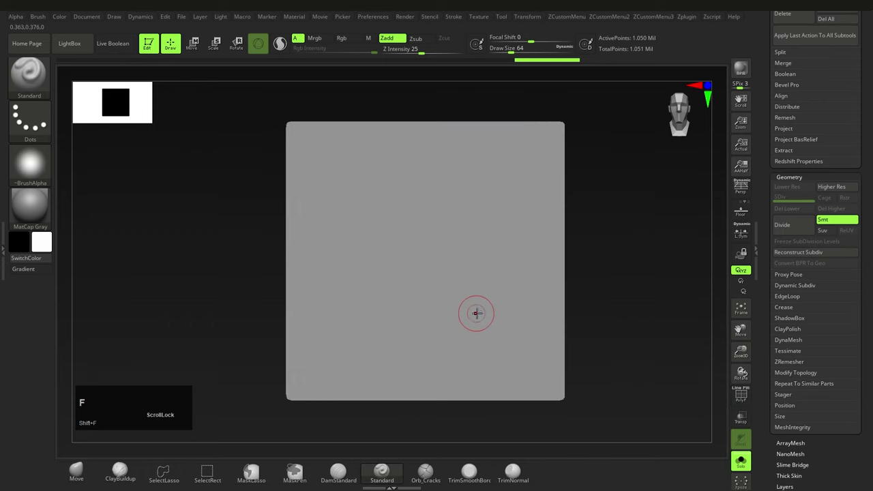
pyautogui.keyDown('ctrl'); pyautogui.moveTo(444, 279); pyautogui.dragTo(448, 282, button='right'); pyautogui.keyUp('ctrl')
pyautogui.keyDown('ctrl'); pyautogui.moveTo(448, 283); pyautogui.dragTo(444, 282); pyautogui.keyUp('ctrl')
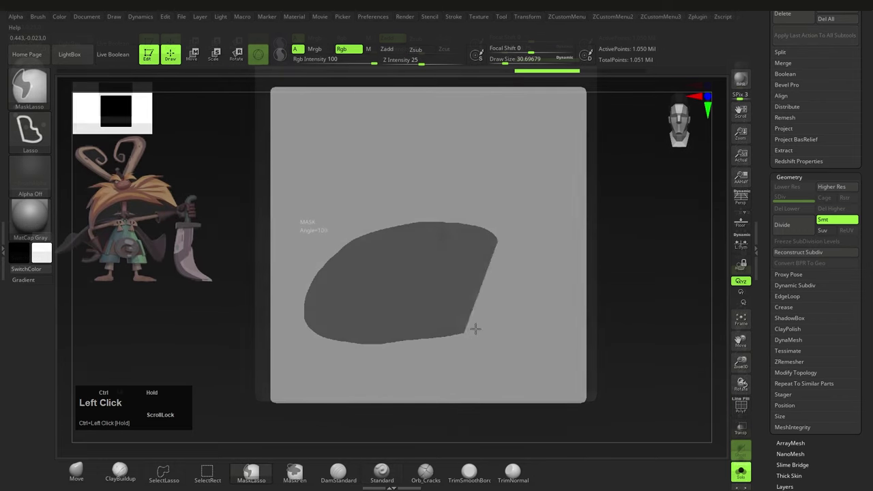
pyautogui.moveTo(476, 329)
pyautogui.keyDown('ctrl'); pyautogui.mouseDown()
pyautogui.moveTo(541, 294)
pyautogui.moveTo(526, 298)
pyautogui.mouseUp(); pyautogui.keyUp('ctrl')
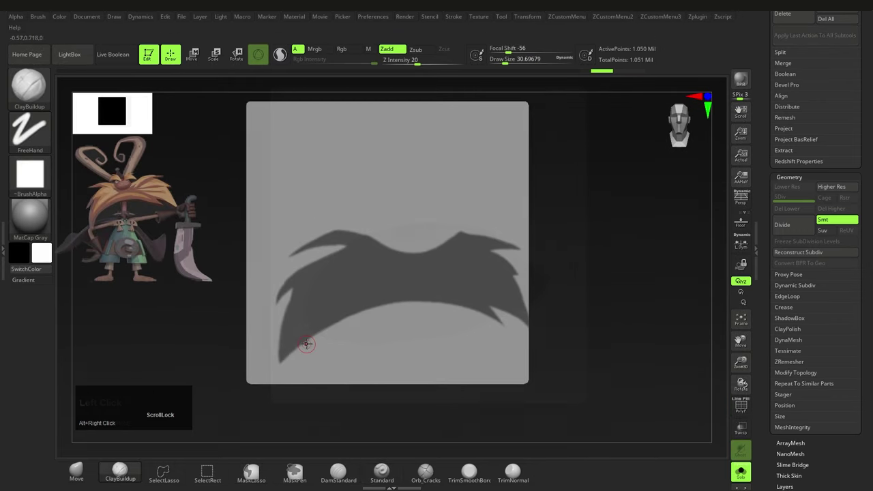
# Step: Add an edge loop along the masked border and isolate the hair shape from the rest of the plane
pyautogui.hotkey('shift', 'f')
pyautogui.hotkey('ctrl', 'e')
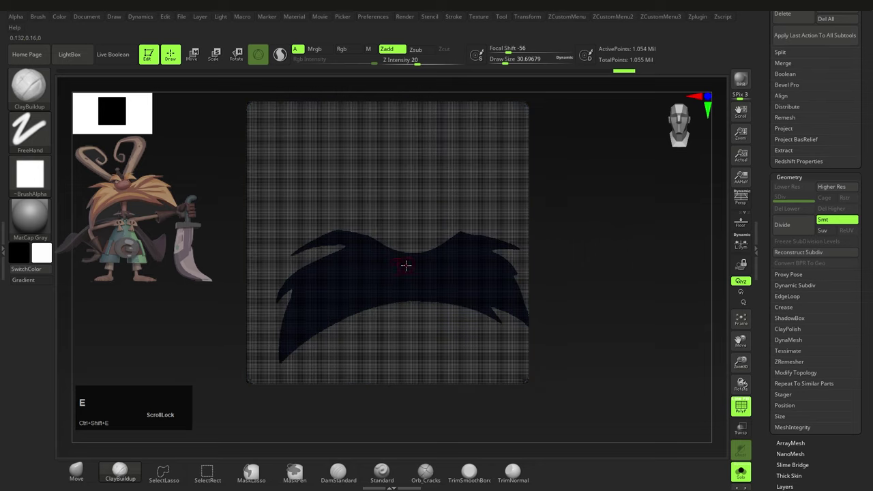
pyautogui.hotkey('shift', 'f')
pyautogui.keyDown('ctrl'); pyautogui.keyDown('shift'); pyautogui.click(359, 275); pyautogui.keyUp('shift'); pyautogui.keyUp('ctrl')
pyautogui.hotkey('alt', 'q')
pyautogui.click(384, 146)
# Step: Remesh the hair shape with ZRemesher at a target polygon count of 1 and show its wireframe
pyautogui.keyDown('alt'); pyautogui.moveTo(346, 277); pyautogui.dragTo(382, 284, button='right'); pyautogui.keyUp('alt')
pyautogui.moveTo(836, 302); pyautogui.dragTo(836, 277)
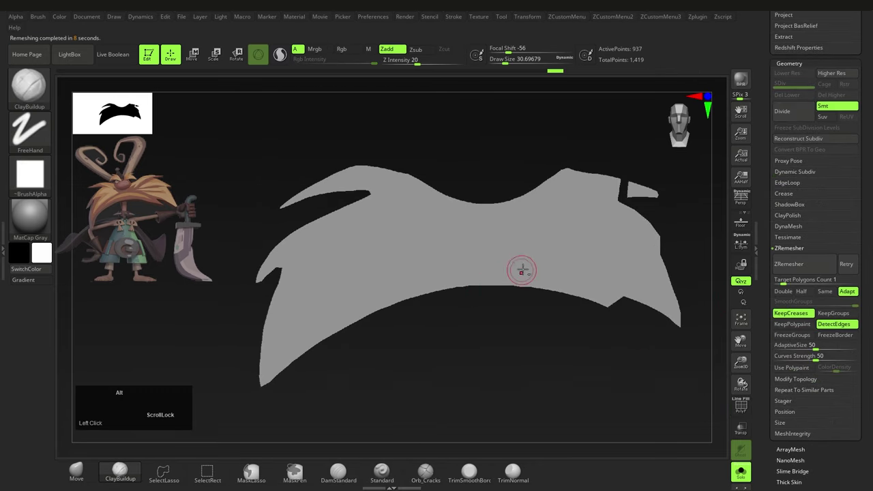
pyautogui.hotkey('shift', 'f')
# Step: Remove the detached fragment at the upper tip and run ZRemesher again with the Half option
pyautogui.keyDown('alt'); pyautogui.moveTo(551, 282); pyautogui.dragTo(550, 251, button='right'); pyautogui.keyUp('alt')
pyautogui.moveTo(581, 212)
pyautogui.keyDown('ctrl'); pyautogui.keyDown('shift'); pyautogui.mouseDown()
pyautogui.moveTo(576, 174)
pyautogui.moveTo(556, 162)
pyautogui.mouseUp(); pyautogui.keyUp('shift'); pyautogui.keyUp('ctrl')
pyautogui.press('`')
pyautogui.click(536, 146)
pyautogui.keyDown('alt'); pyautogui.moveTo(667, 305); pyautogui.dragTo(712, 298, button='right'); pyautogui.keyUp('alt')
pyautogui.click(817, 265)
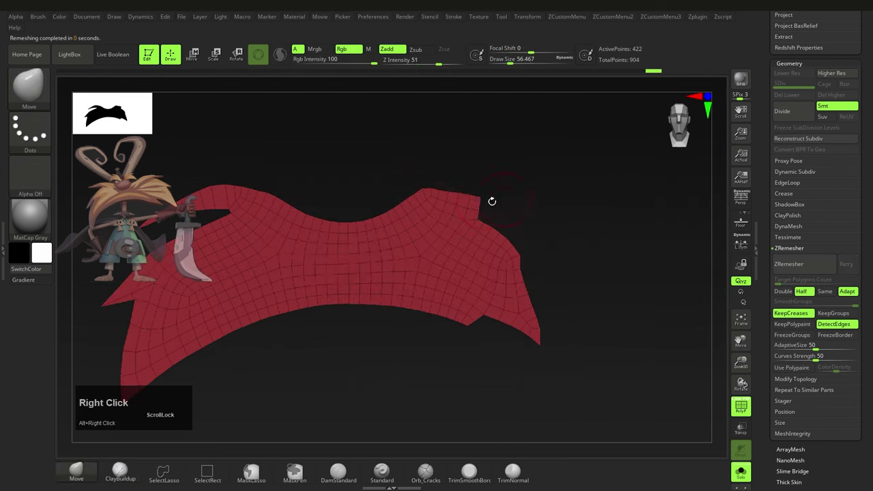
# Step: Pull the blunt corners along the right end of the hair shape into pointed tips with the Move brush
pyautogui.moveTo(492, 201)
pyautogui.mouseDown()
pyautogui.moveTo(494, 214)
pyautogui.moveTo(516, 211)
pyautogui.mouseUp()
pyautogui.moveTo(519, 271); pyautogui.dragTo(537, 324, button='right')
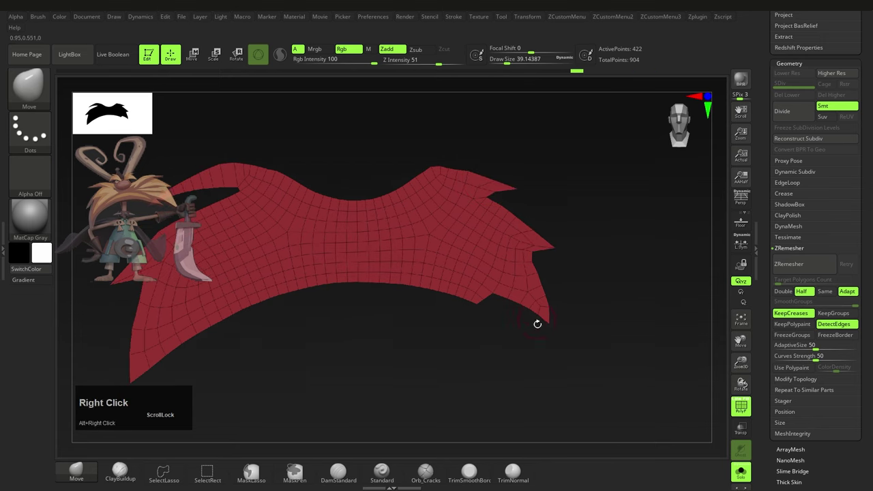
pyautogui.moveTo(486, 304); pyautogui.dragTo(494, 317)
pyautogui.hotkey('ctrl', 'z')
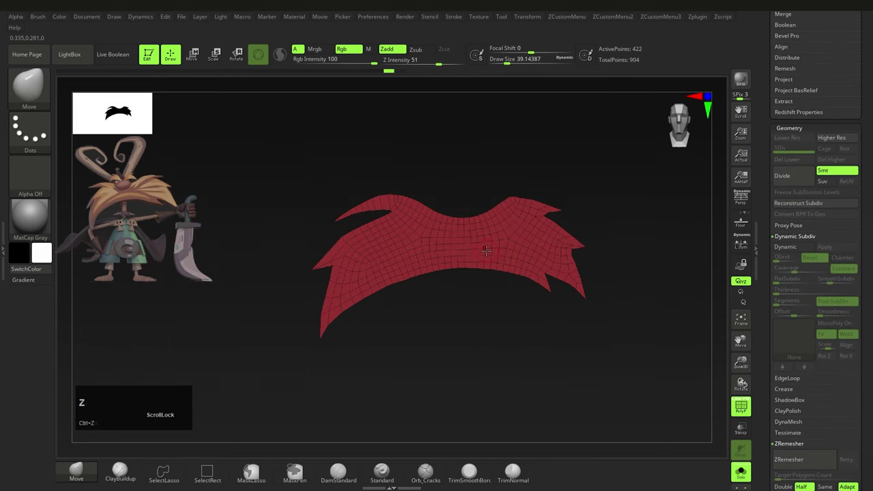
# Step: Activate Dynamic Subdiv for the hair shape, set its thickness to about 0.04 and turn off Post SubDiv
pyautogui.press('d')
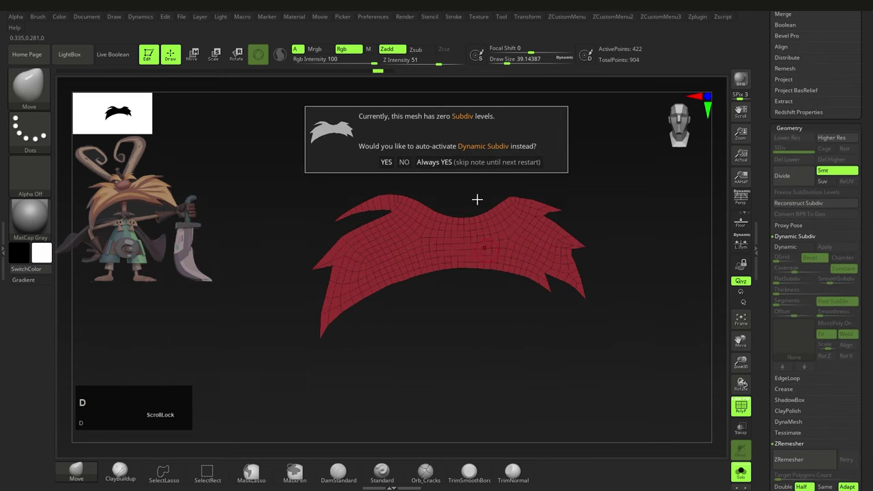
pyautogui.click(455, 160)
pyautogui.keyDown('ctrl'); pyautogui.moveTo(607, 368); pyautogui.dragTo(710, 382, button='right'); pyautogui.keyUp('ctrl')
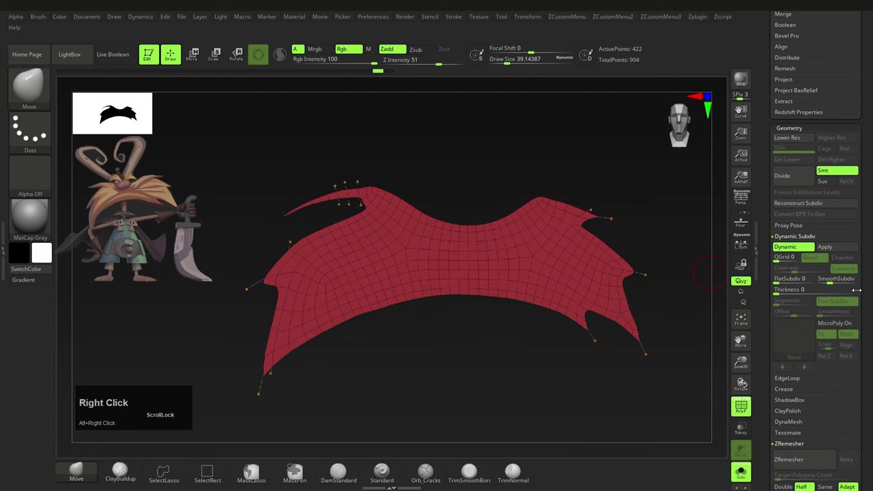
pyautogui.moveTo(779, 292); pyautogui.dragTo(810, 292)
pyautogui.click(827, 304)
pyautogui.moveTo(683, 285); pyautogui.dragTo(696, 280, button='right')
# Step: Crease the hair shape, enable Chamfer to keep its edges sharp and apply the dynamic subdivision
pyautogui.moveTo(869, 326); pyautogui.dragTo(869, 227)
pyautogui.keyDown('shift'); pyautogui.click(785, 292); pyautogui.keyUp('shift')
pyautogui.click(795, 303)
pyautogui.moveTo(562, 273)
pyautogui.mouseDown(button='right')
pyautogui.moveTo(603, 272)
pyautogui.moveTo(548, 277)
pyautogui.mouseUp(button='right')
pyautogui.click(839, 203)
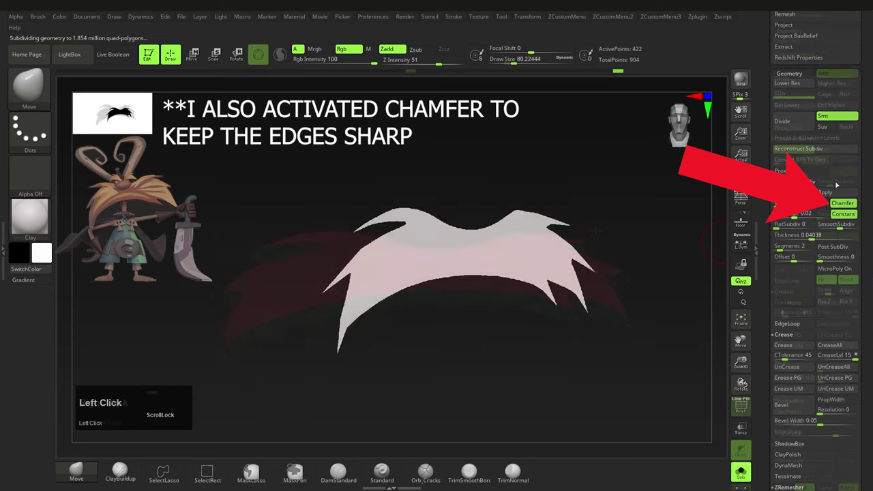
pyautogui.click(829, 193)
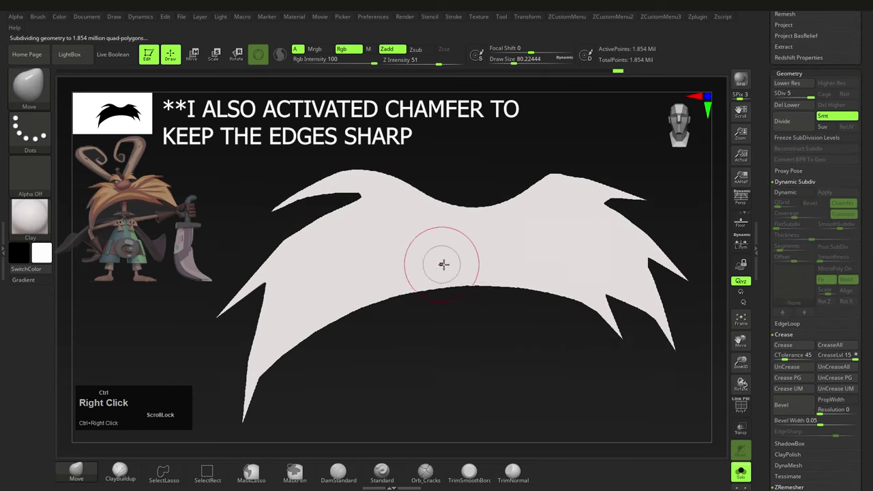
pyautogui.moveTo(445, 263)
pyautogui.mouseDown(button='right')
pyautogui.moveTo(481, 280)
pyautogui.moveTo(473, 287)
pyautogui.mouseUp(button='right')
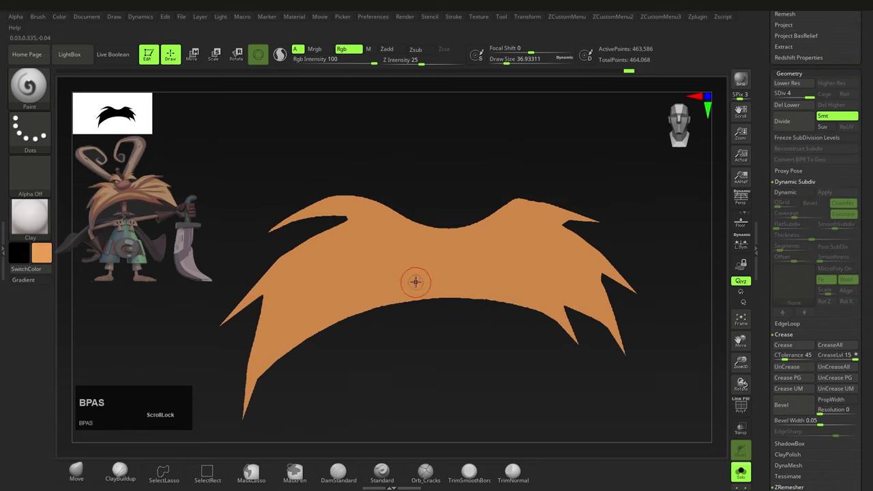
# Step: Choose a dark reddish-brown colour and use the Paint brush to shade the pointed tip on the hair shape's left side
pyautogui.moveTo(415, 281); pyautogui.dragTo(412, 282)
pyautogui.press('space')
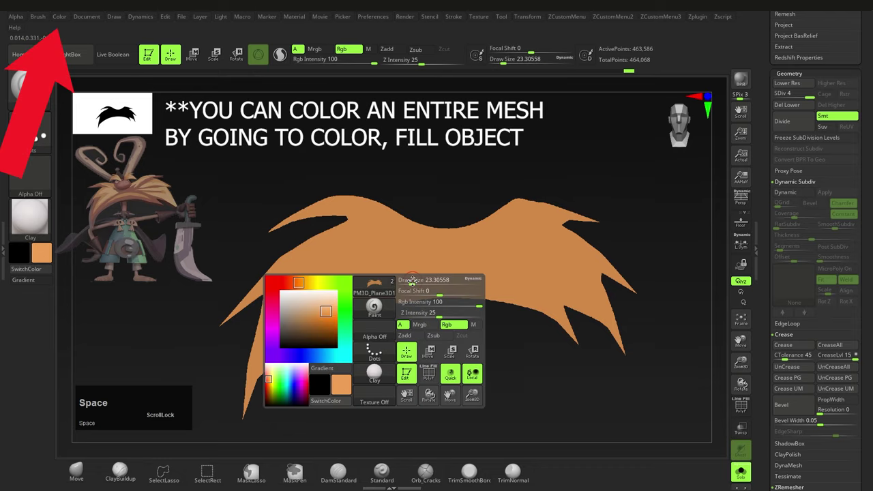
pyautogui.click(326, 313)
pyautogui.press('b')
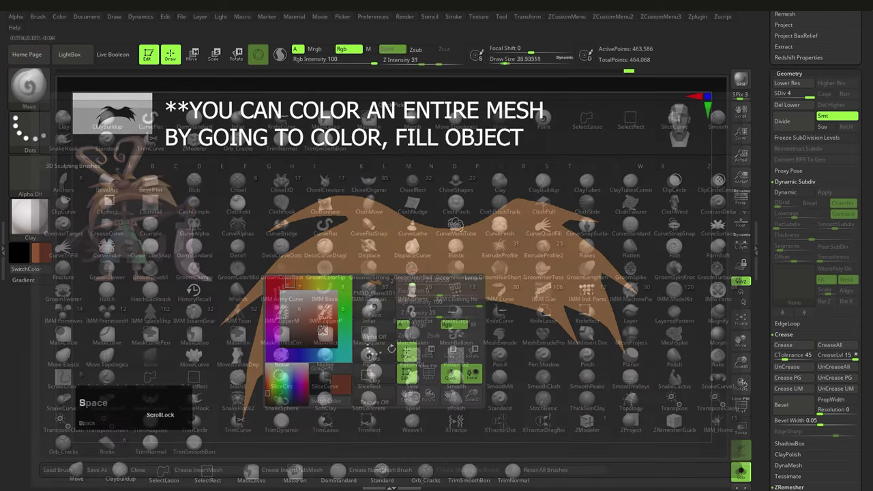
pyautogui.press('p')
pyautogui.press('a')
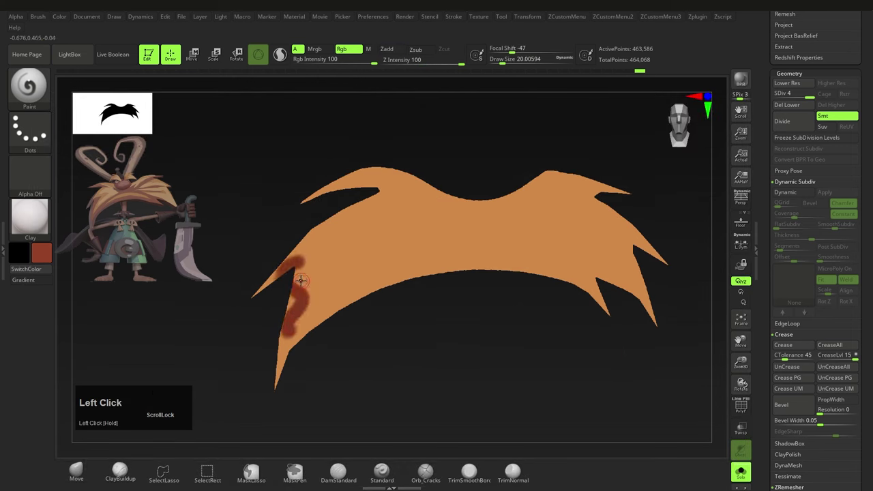
pyautogui.hotkey('ctrl', 'z')
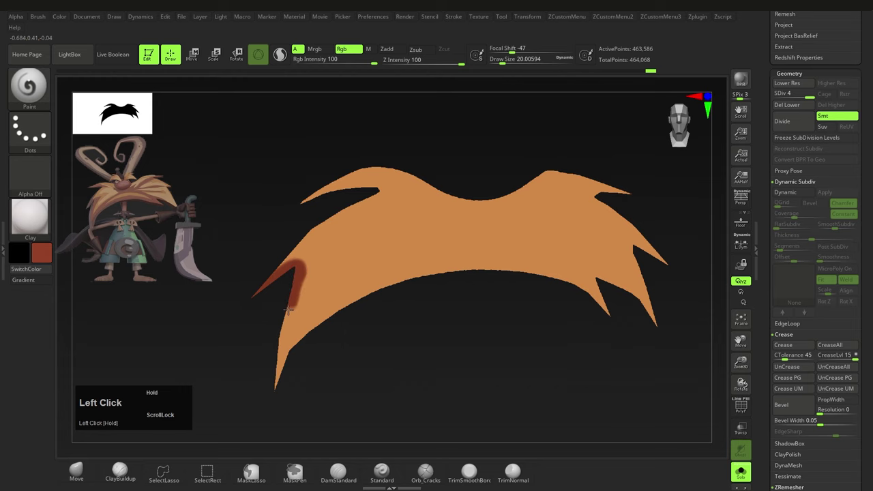
# Step: Paint a dark red stroke along the moustache's lower tip on the viewer's left
pyautogui.moveTo(289, 309); pyautogui.dragTo(274, 390)
pyautogui.keyDown('alt'); pyautogui.moveTo(393, 302); pyautogui.dragTo(365, 309, button='right'); pyautogui.keyUp('alt')
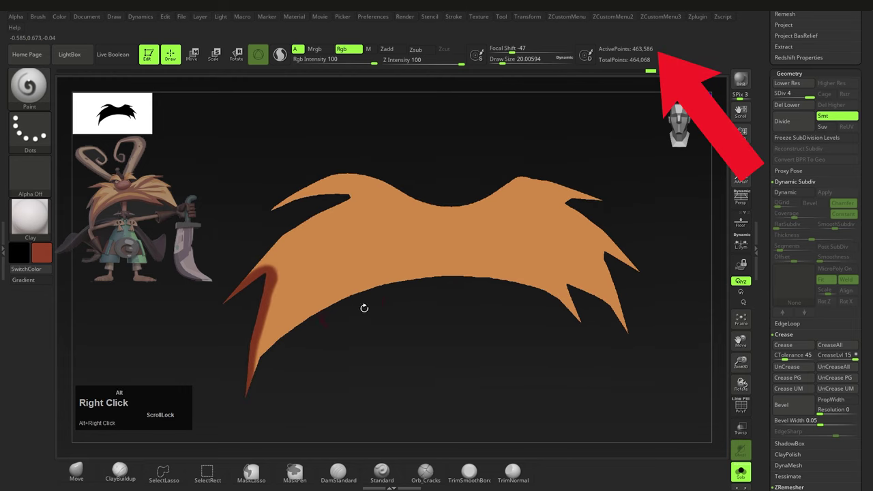
pyautogui.click(440, 288)
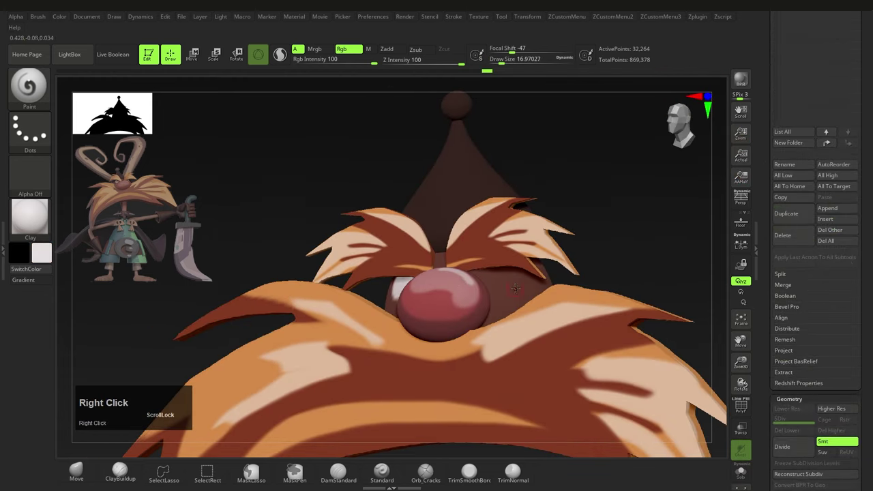
# Step: Paint the white of the eye on the viewer's right side of the nose
pyautogui.moveTo(515, 288); pyautogui.dragTo(505, 283)
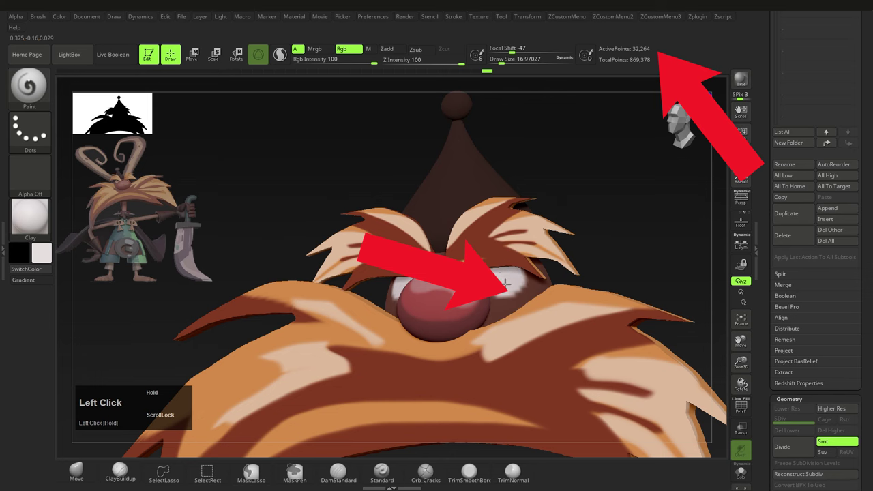
pyautogui.press('space')
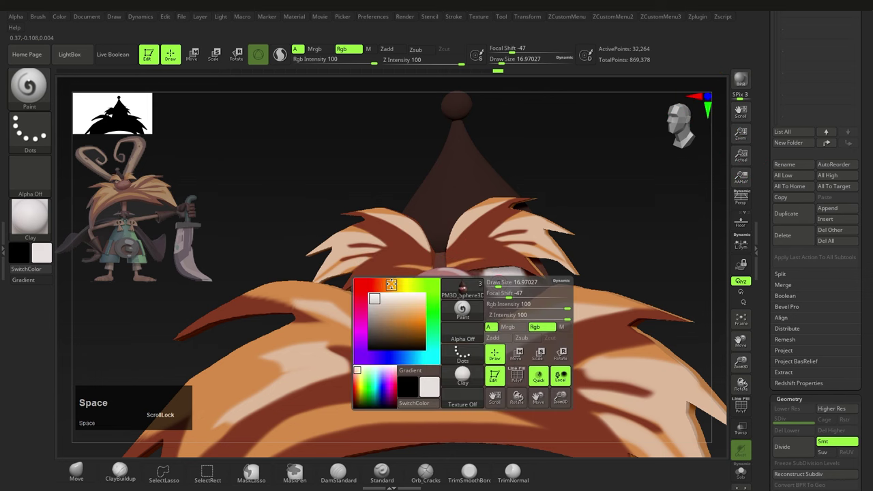
pyautogui.click(497, 275)
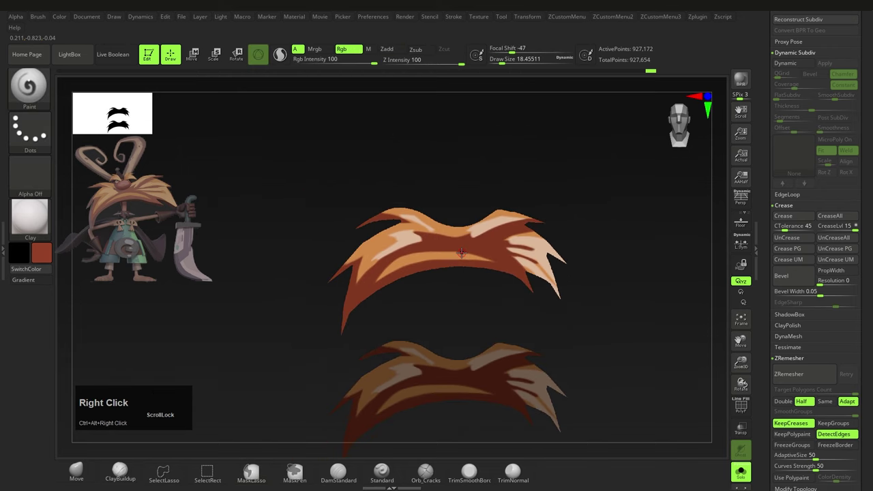
# Step: Cut the unmasked upper copy of the moustache down to a small eyebrow tuft with a knife brush
pyautogui.press('b')
pyautogui.press('k')
pyautogui.click(537, 323)
pyautogui.keyDown('ctrl'); pyautogui.keyDown('shift'); pyautogui.moveTo(537, 306); pyautogui.dragTo(507, 289); pyautogui.keyUp('shift'); pyautogui.keyUp('ctrl')
pyautogui.press('space')
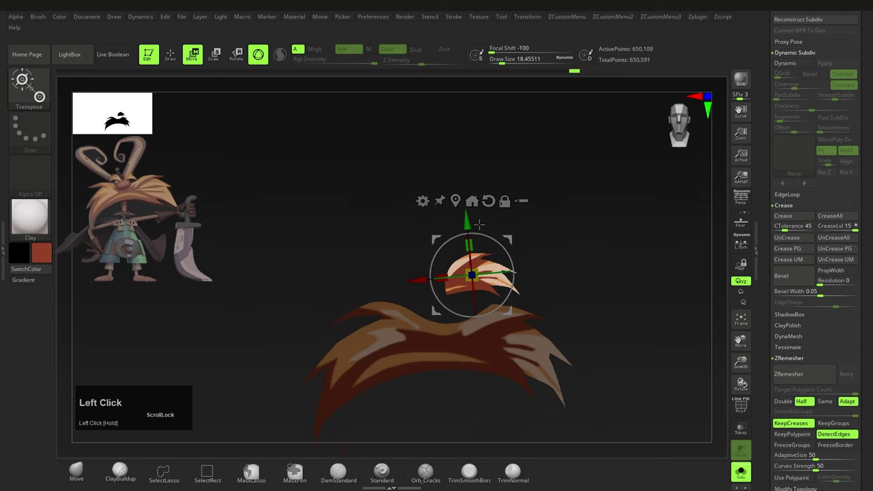
# Step: Duplicate the eyebrow tuft and flip the copy with Mirror to form the opposite eyebrow
pyautogui.keyDown('ctrl'); pyautogui.moveTo(436, 310); pyautogui.dragTo(344, 301); pyautogui.keyUp('ctrl')
pyautogui.hotkey('ctrl', 'z')
pyautogui.keyDown('ctrl'); pyautogui.moveTo(508, 238); pyautogui.dragTo(509, 238); pyautogui.keyUp('ctrl')
pyautogui.press('space')
pyautogui.click(483, 138)
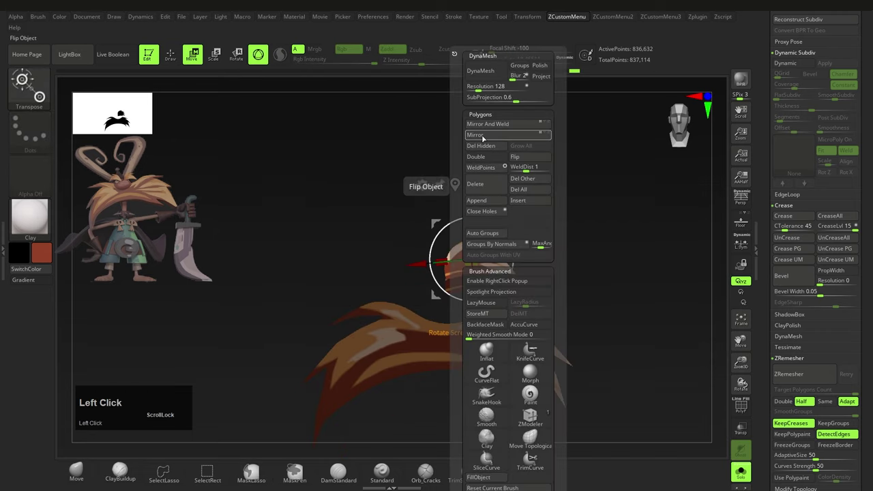
# Step: Position the nose sphere between the eyebrows and the moustache
pyautogui.keyDown('alt'); pyautogui.click(380, 258); pyautogui.keyUp('alt')
pyautogui.moveTo(417, 237); pyautogui.dragTo(410, 228)
pyautogui.moveTo(421, 218); pyautogui.dragTo(431, 258)
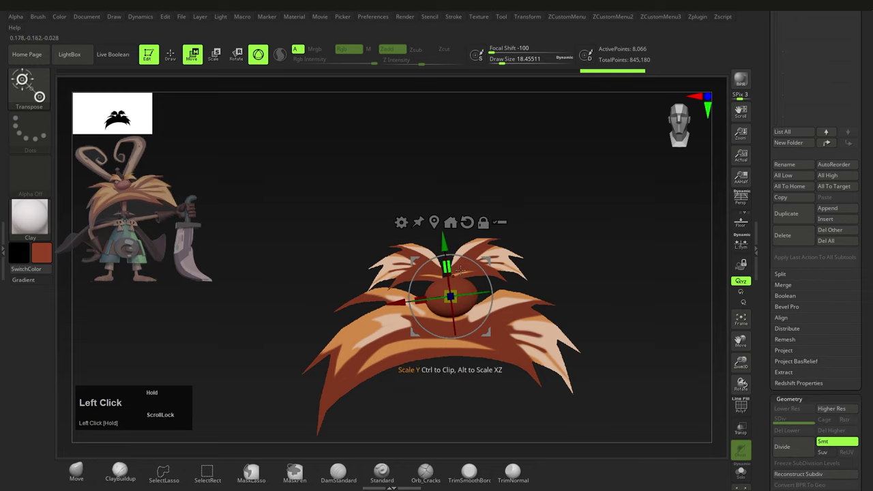
# Step: Duplicate the nose sphere backward and enlarge and place the copy behind the moustache as the head
pyautogui.keyDown('shift'); pyautogui.moveTo(461, 271); pyautogui.dragTo(532, 273, button='right'); pyautogui.keyUp('shift')
pyautogui.keyDown('ctrl'); pyautogui.moveTo(483, 297); pyautogui.dragTo(432, 298); pyautogui.keyUp('ctrl')
pyautogui.moveTo(376, 296); pyautogui.dragTo(391, 288)
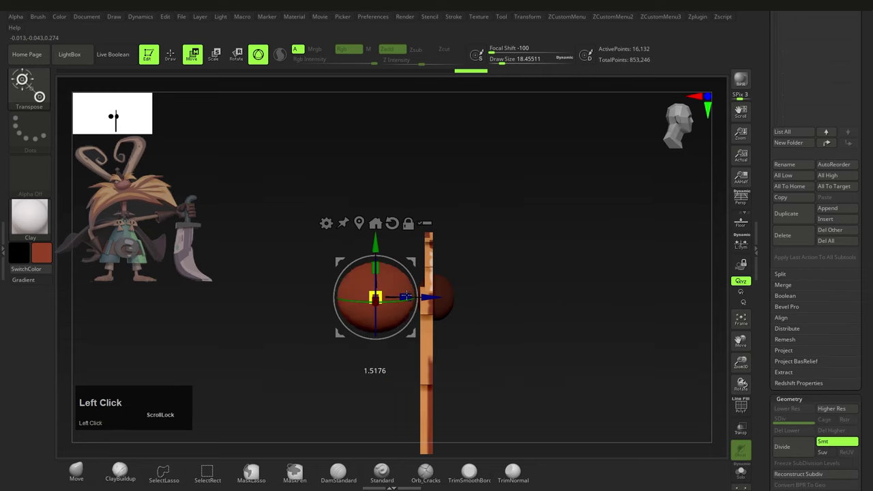
pyautogui.keyDown('shift'); pyautogui.moveTo(464, 273); pyautogui.dragTo(393, 273, button='right'); pyautogui.keyUp('shift')
pyautogui.moveTo(415, 260); pyautogui.dragTo(415, 239)
pyautogui.keyDown('shift'); pyautogui.moveTo(415, 239); pyautogui.dragTo(484, 240, button='right'); pyautogui.keyUp('shift')
pyautogui.moveTo(435, 298); pyautogui.dragTo(486, 298)
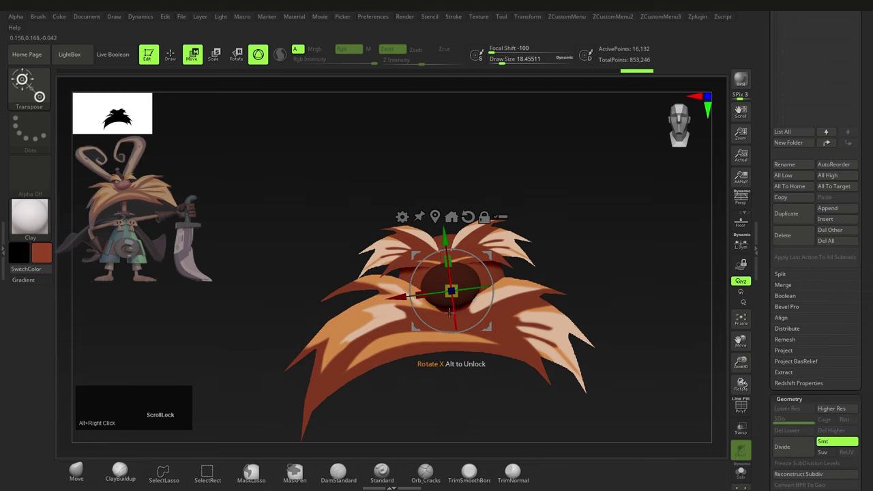
# Step: Duplicate the head sphere upward and taper the copy with a gizmo deformer into a pointed hat
pyautogui.keyDown('ctrl'); pyautogui.moveTo(452, 270); pyautogui.dragTo(430, 194); pyautogui.keyUp('ctrl')
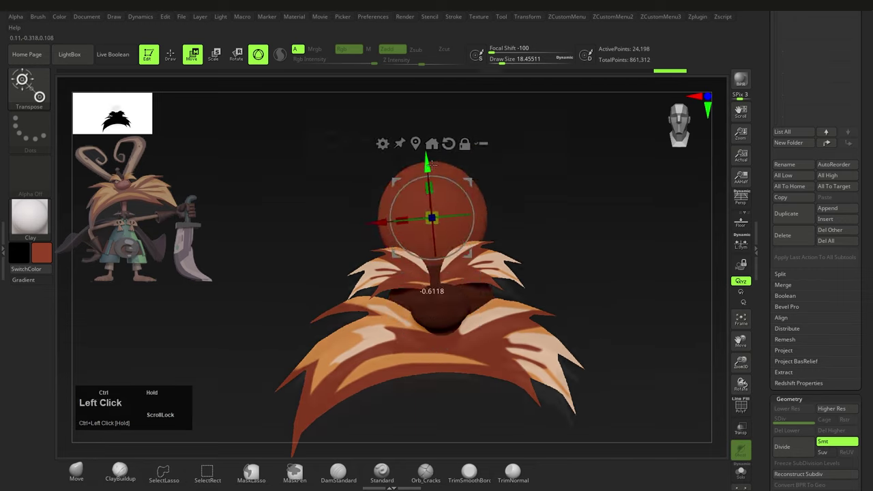
pyautogui.click(383, 167)
pyautogui.click(382, 167)
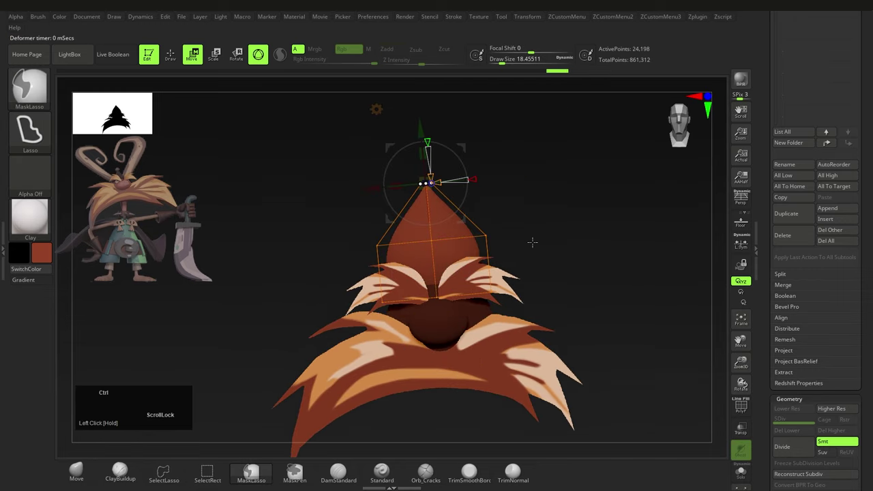
pyautogui.hotkey('ctrl', 'shift', 'z')
pyautogui.keyDown('shift'); pyautogui.moveTo(532, 264); pyautogui.dragTo(523, 275, button='right'); pyautogui.keyUp('shift')
pyautogui.moveTo(432, 244); pyautogui.dragTo(437, 306)
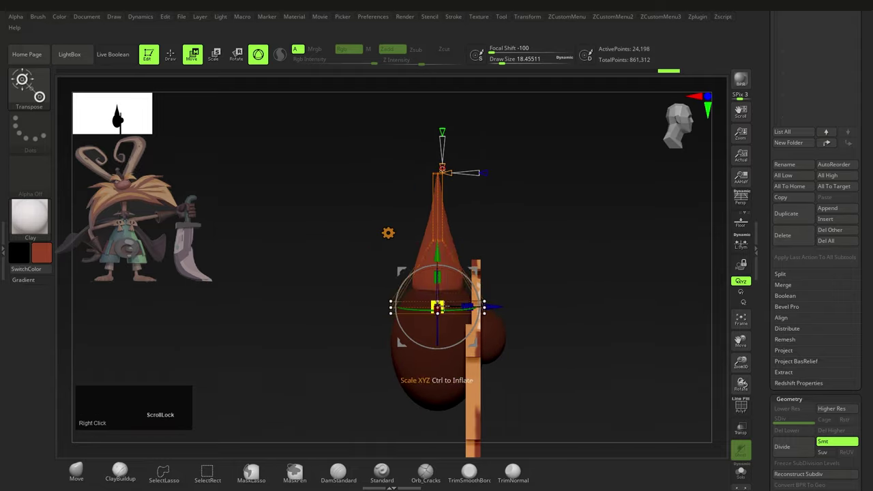
pyautogui.keyDown('shift'); pyautogui.moveTo(522, 275); pyautogui.dragTo(464, 275, button='right'); pyautogui.keyUp('shift')
pyautogui.press('q')
# Step: Isolate the nose sphere and duplicate it upward as the small ball on the hat's tip
pyautogui.keyDown('ctrl'); pyautogui.click(542, 271); pyautogui.keyUp('ctrl')
pyautogui.keyDown('shift'); pyautogui.moveTo(542, 271); pyautogui.dragTo(553, 286, button='right'); pyautogui.keyUp('shift')
pyautogui.keyDown('ctrl'); pyautogui.keyDown('shift'); pyautogui.click(483, 307); pyautogui.keyUp('shift'); pyautogui.keyUp('ctrl')
pyautogui.keyDown('ctrl'); pyautogui.click(553, 286); pyautogui.keyUp('ctrl')
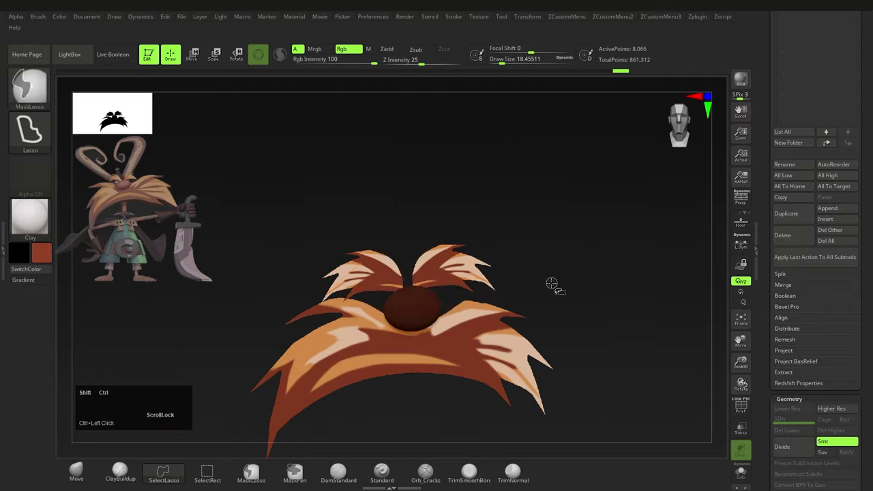
pyautogui.keyDown('ctrl'); pyautogui.keyDown('shift'); pyautogui.click(553, 286); pyautogui.keyUp('shift'); pyautogui.keyUp('ctrl')
pyautogui.press('w')
pyautogui.keyDown('ctrl'); pyautogui.moveTo(410, 258); pyautogui.dragTo(410, 126); pyautogui.keyUp('ctrl')
pyautogui.keyDown('shift'); pyautogui.moveTo(492, 217); pyautogui.dragTo(390, 215, button='right'); pyautogui.keyUp('shift')
pyautogui.moveTo(390, 195); pyautogui.dragTo(390, 228)
pyautogui.moveTo(478, 252); pyautogui.dragTo(437, 259, button='right')
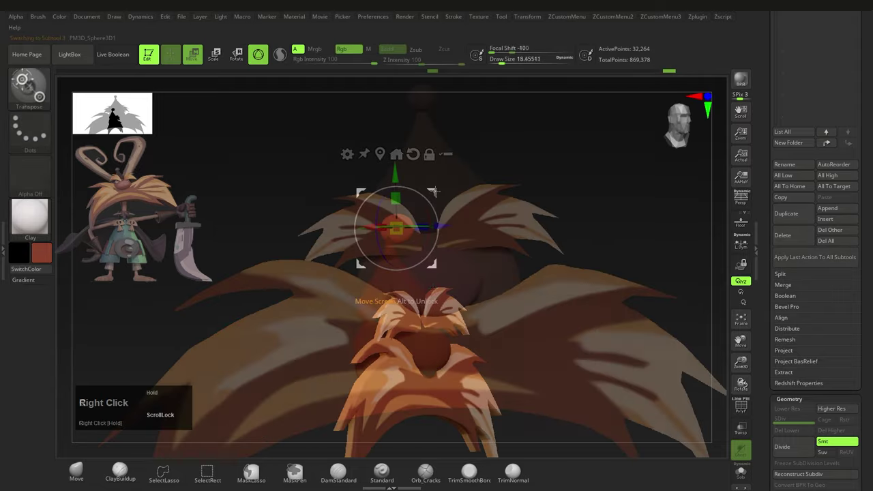
# Step: Select the nose subtool, adjust the brush's draw size and paint the first color strokes on the nose
pyautogui.press('q')
pyautogui.keyDown('alt'); pyautogui.click(436, 276); pyautogui.keyUp('alt')
pyautogui.press('s')
pyautogui.moveTo(437, 272); pyautogui.dragTo(444, 272)
pyautogui.moveTo(491, 299)
pyautogui.mouseDown(button='right')
pyautogui.moveTo(451, 299)
pyautogui.moveTo(505, 298)
pyautogui.mouseUp(button='right')
pyautogui.moveTo(417, 273)
pyautogui.mouseDown()
pyautogui.moveTo(453, 273)
pyautogui.moveTo(453, 263)
pyautogui.mouseUp()
# Step: Pick further colors and paint red and light pink shading onto the nose
pyautogui.press('space')
pyautogui.click(408, 321)
pyautogui.press('s')
pyautogui.moveTo(420, 265); pyautogui.dragTo(462, 262)
pyautogui.moveTo(463, 262)
pyautogui.mouseDown(button='right')
pyautogui.moveTo(462, 287)
pyautogui.moveTo(450, 232)
pyautogui.moveTo(437, 286)
pyautogui.mouseUp(button='right')
pyautogui.press('space')
pyautogui.click(346, 309)
pyautogui.click(335, 304)
pyautogui.moveTo(436, 272); pyautogui.dragTo(466, 276)
# Step: Paint the eye on the viewer's left of the nose and subdivide the mesh once
pyautogui.moveTo(466, 276)
pyautogui.keyDown('alt'); pyautogui.mouseDown(button='right')
pyautogui.moveTo(457, 239)
pyautogui.moveTo(464, 286)
pyautogui.moveTo(423, 307)
pyautogui.mouseUp(button='right'); pyautogui.keyUp('alt')
pyautogui.keyDown('alt'); pyautogui.click(372, 283); pyautogui.keyUp('alt')
pyautogui.moveTo(368, 282); pyautogui.dragTo(379, 279)
pyautogui.moveTo(377, 278); pyautogui.dragTo(410, 306, button='right')
pyautogui.press('space')
pyautogui.hotkey('ctrl', 'd')
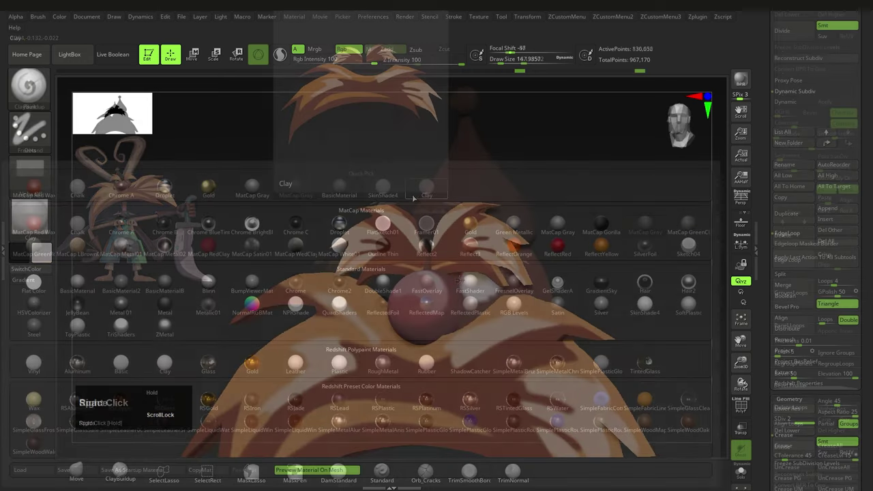
# Step: Choose the Clay material, set the brush to material-only (M) painting and open the object fill options
pyautogui.press('space')
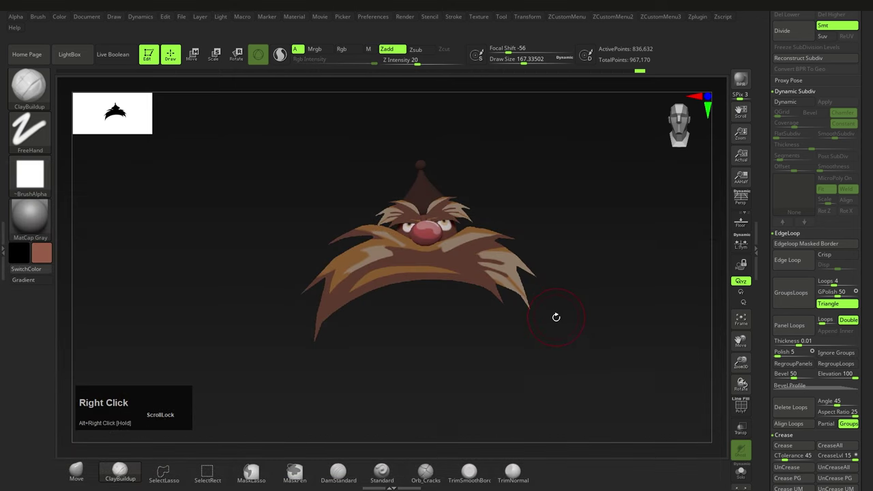
pyautogui.click(369, 50)
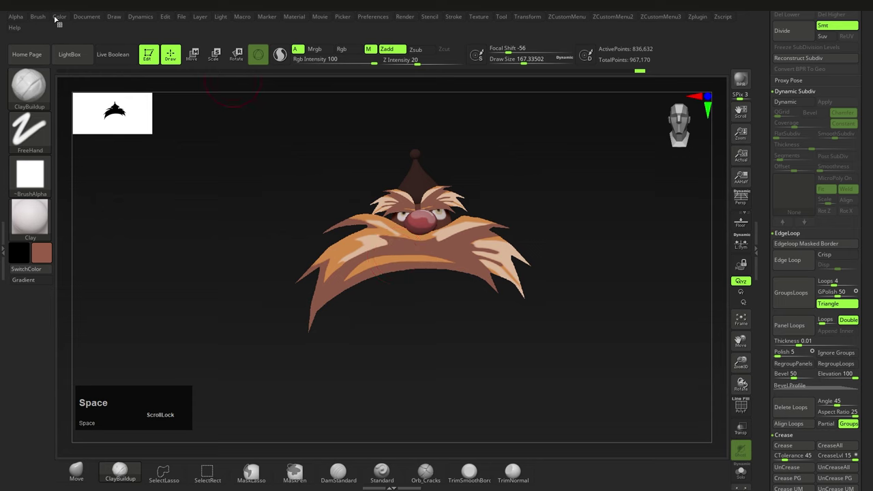
pyautogui.click(59, 16)
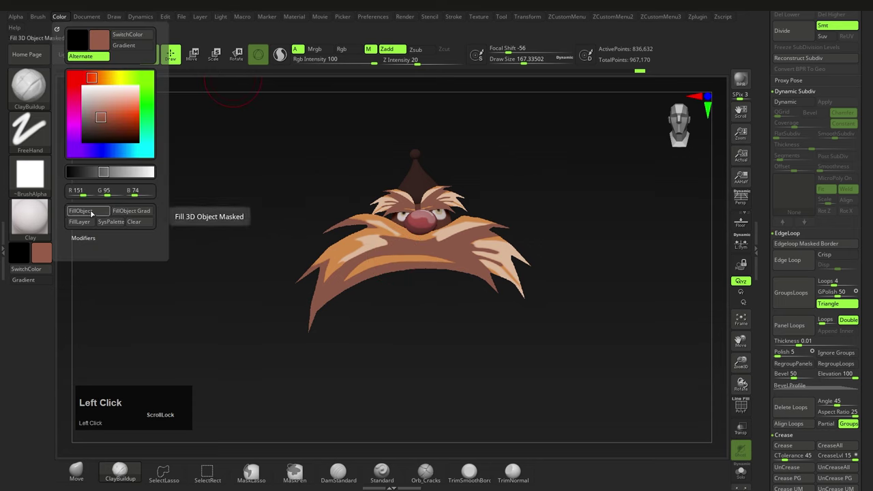
# Step: Compare the MatCap Gray material with Clay on the moustache
pyautogui.press('space')
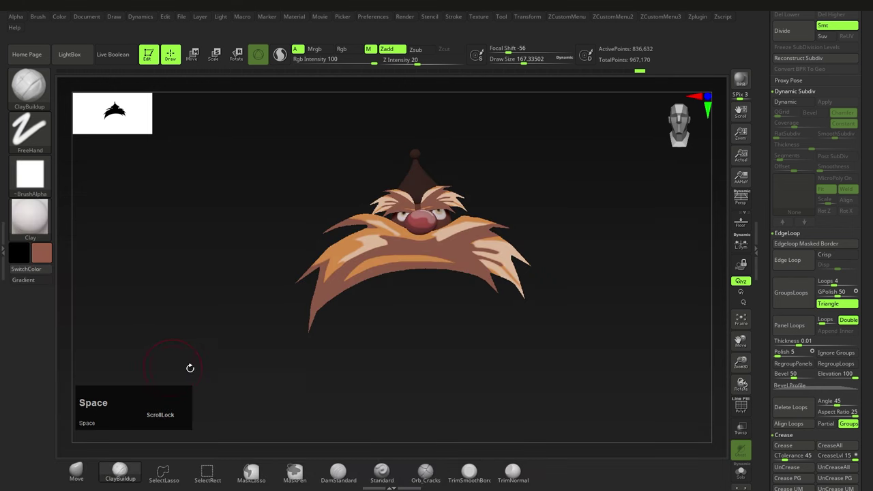
pyautogui.click(57, 18)
pyautogui.press('space')
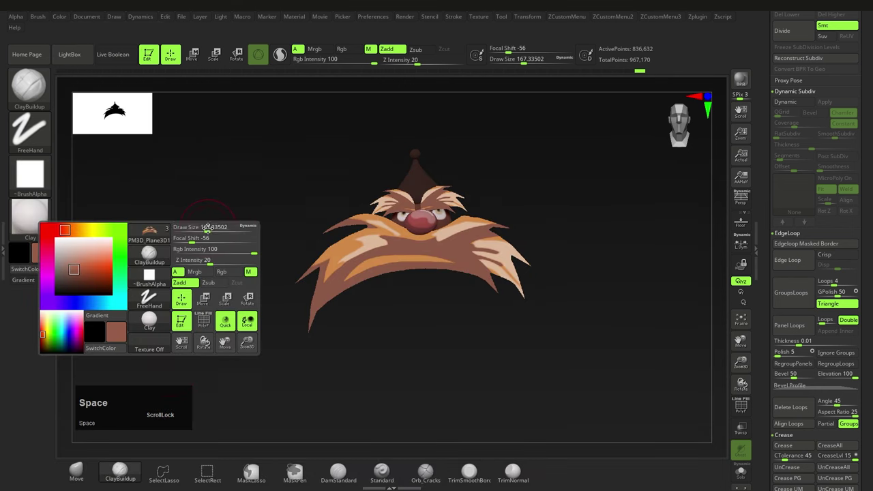
pyautogui.click(145, 317)
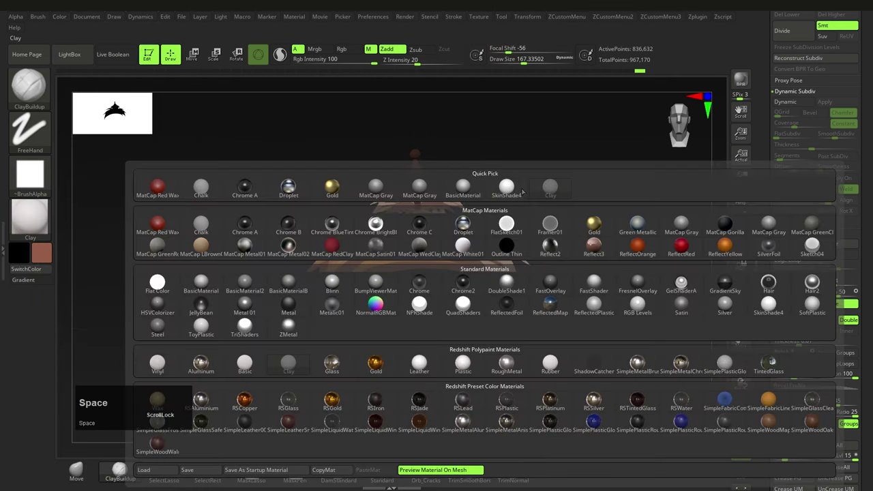
pyautogui.click(418, 193)
pyautogui.press('space')
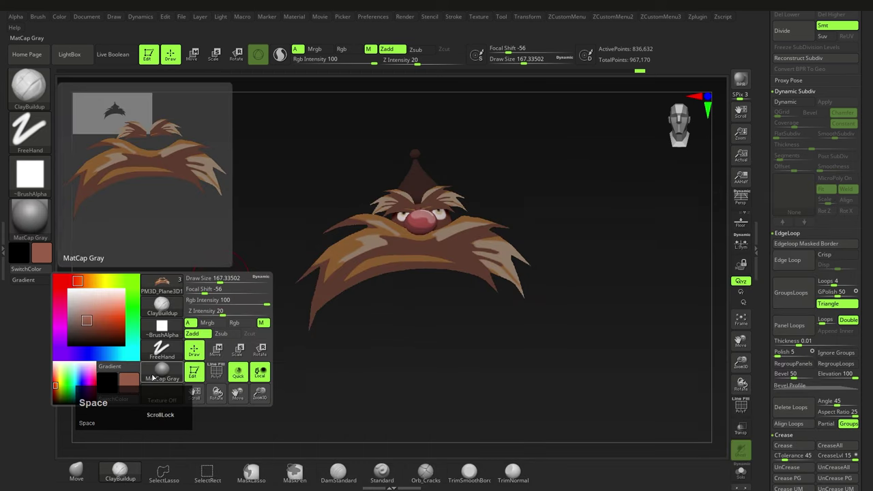
pyautogui.click(158, 306)
pyautogui.click(563, 189)
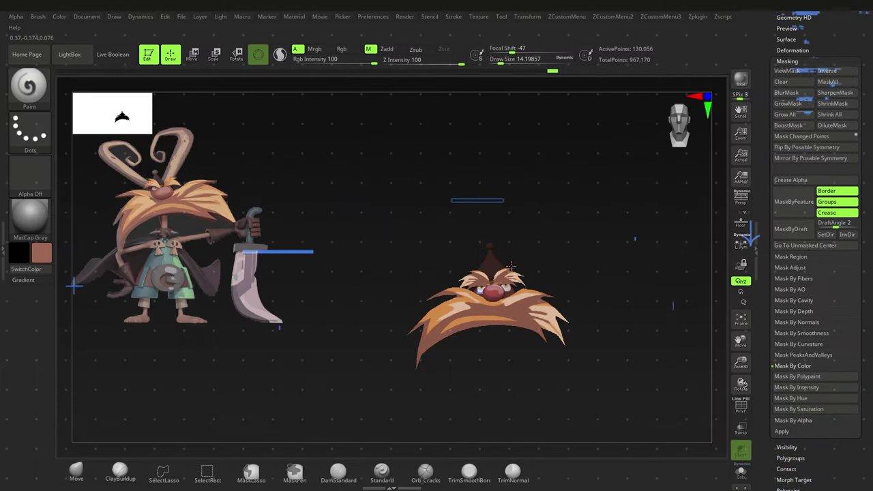
# Step: Enter Spotlight editing and shift the character reference image slightly downward
pyautogui.keyDown('alt'); pyautogui.moveTo(511, 266); pyautogui.dragTo(465, 226, button='right'); pyautogui.keyUp('alt')
pyautogui.keyDown('ctrl'); pyautogui.moveTo(466, 227); pyautogui.dragTo(509, 266, button='right'); pyautogui.keyUp('ctrl')
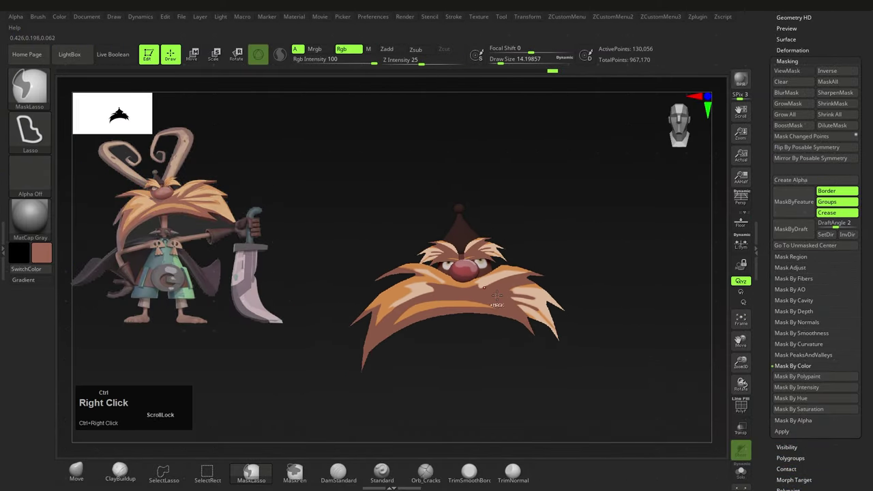
pyautogui.press('z')
pyautogui.rightClick(197, 231)
pyautogui.moveTo(205, 245)
pyautogui.mouseDown(button='right')
pyautogui.moveTo(239, 257)
pyautogui.moveTo(228, 265)
pyautogui.moveTo(232, 232)
pyautogui.moveTo(213, 230)
pyautogui.mouseUp(button='right')
pyautogui.press('z')
pyautogui.press('z')
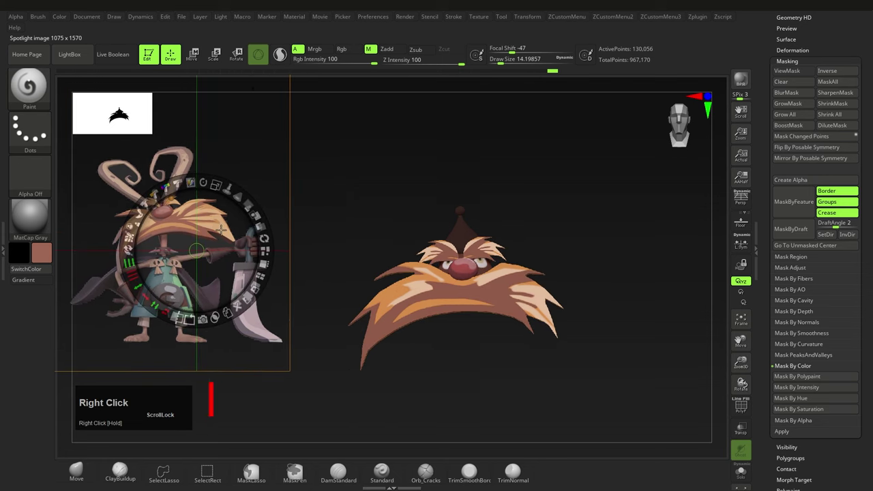
# Step: Hide and reshow the Spotlight reference image, and leave Spotlight's edit mode
pyautogui.hotkey('shift', 'z')
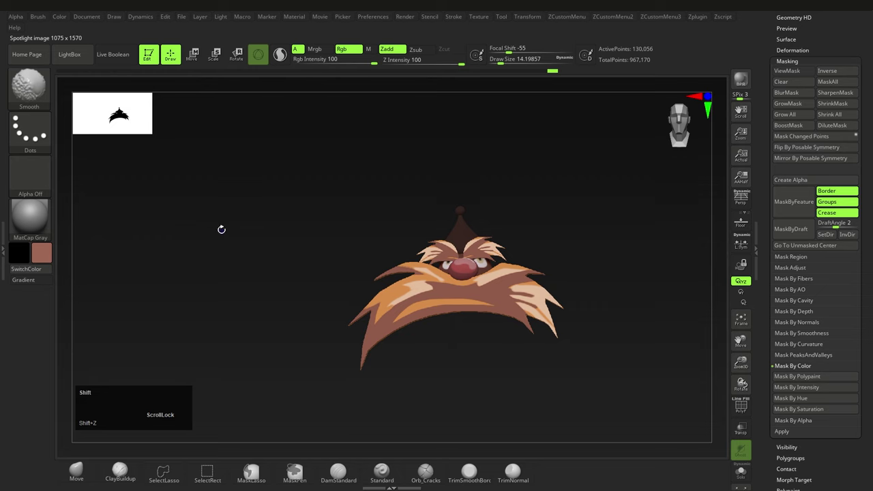
pyautogui.hotkey('shift', 'z')
pyautogui.press('z')
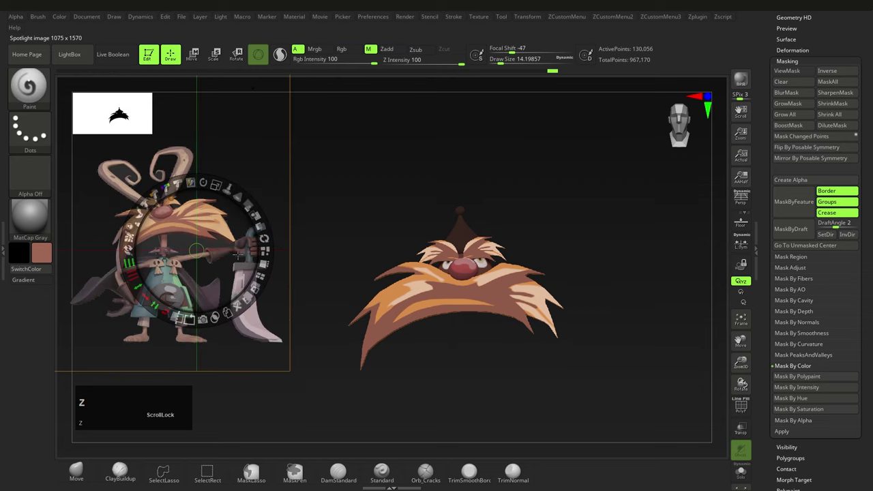
pyautogui.press('z')
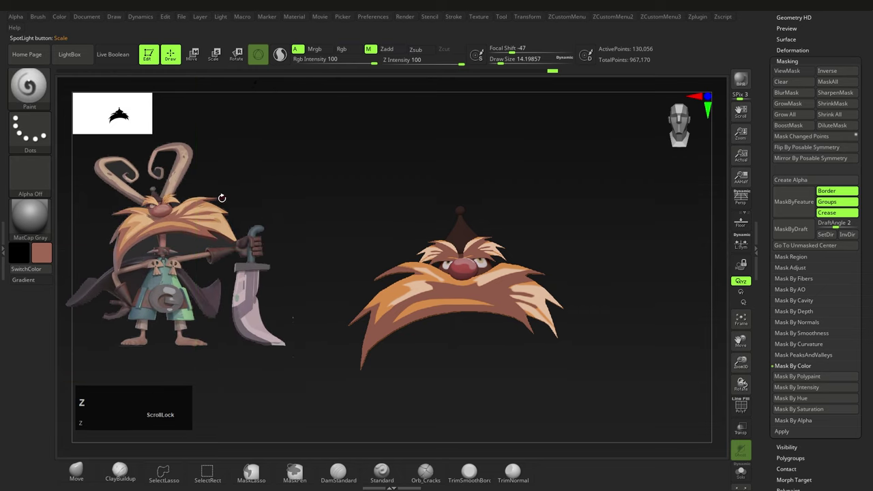
# Step: Delete the character reference image from Spotlight
pyautogui.keyDown('alt'); pyautogui.moveTo(191, 250); pyautogui.dragTo(189, 217, button='right'); pyautogui.keyUp('alt')
pyautogui.press('z')
pyautogui.click(235, 294)
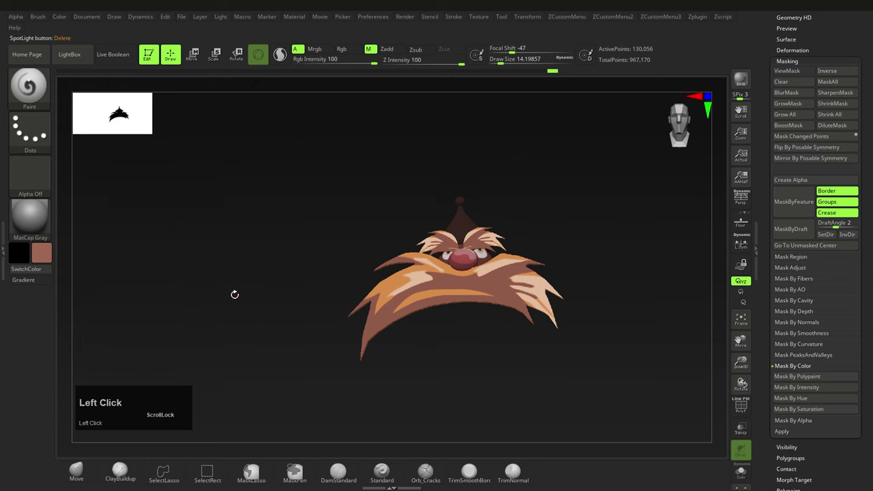
# Step: Add the 1075 x 1570 character reference texture to Spotlight
pyautogui.click(477, 18)
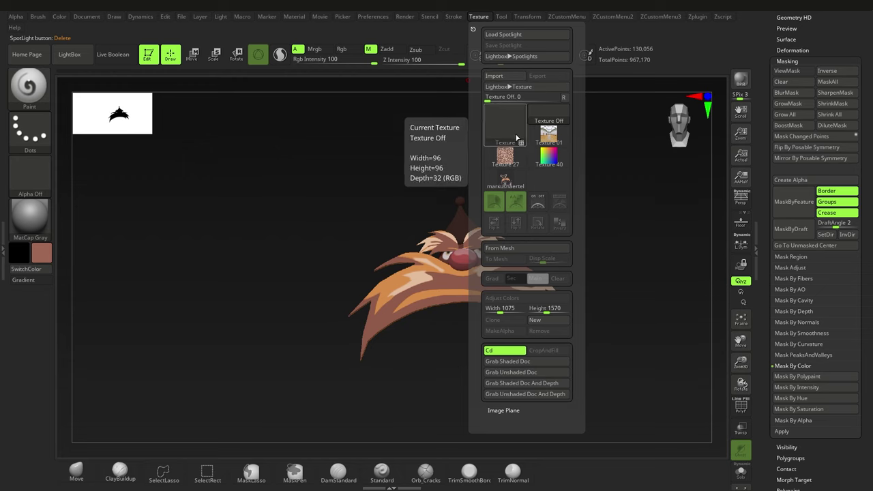
pyautogui.click(509, 185)
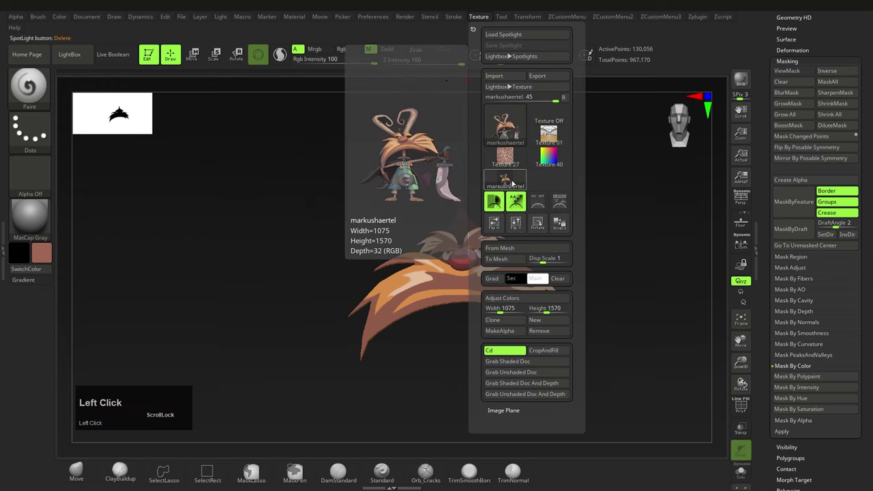
pyautogui.click(561, 202)
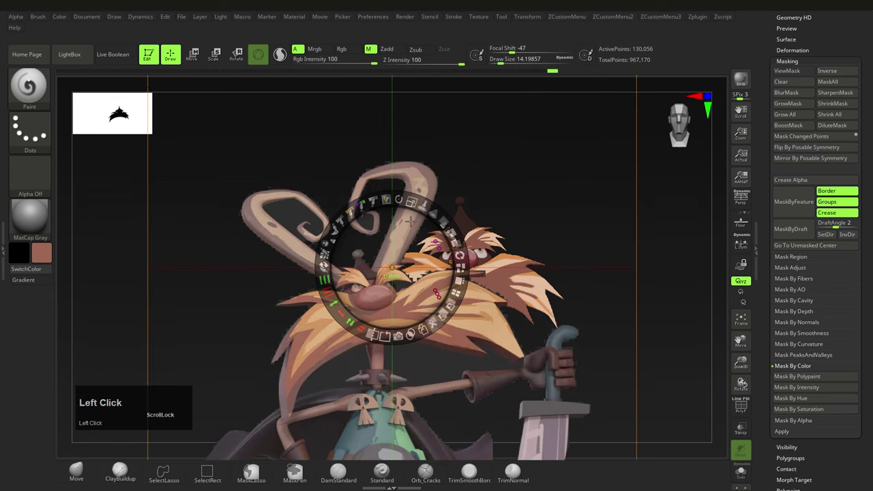
# Step: Shrink the Spotlight reference image, move it away from the model and activate Spotlight's Paint function
pyautogui.moveTo(413, 202); pyautogui.dragTo(349, 210)
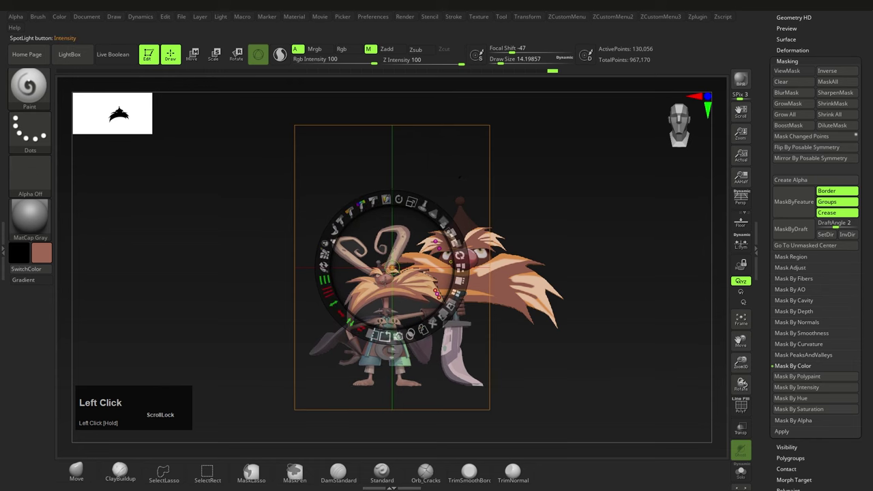
pyautogui.moveTo(384, 279); pyautogui.dragTo(337, 271, button='right')
pyautogui.click(337, 187)
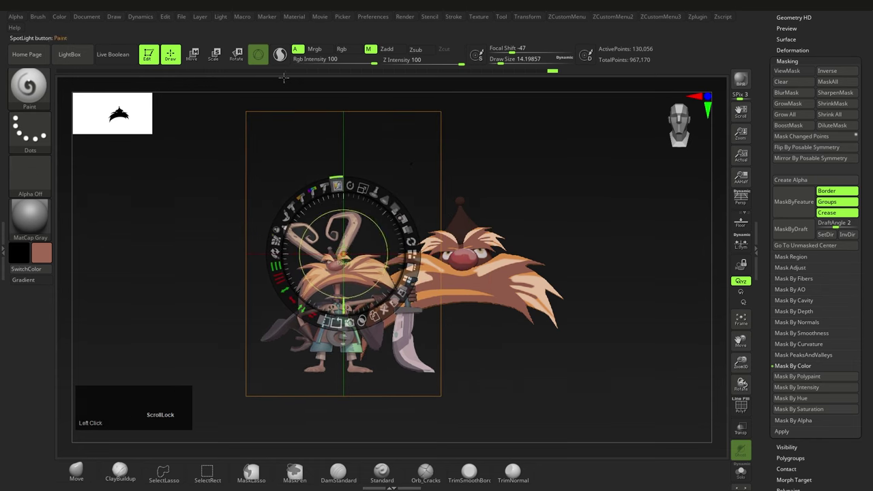
# Step: Try the Paint function on the Spotlight reference image and undo the stroke
pyautogui.hotkey('ctrl', 'alt')
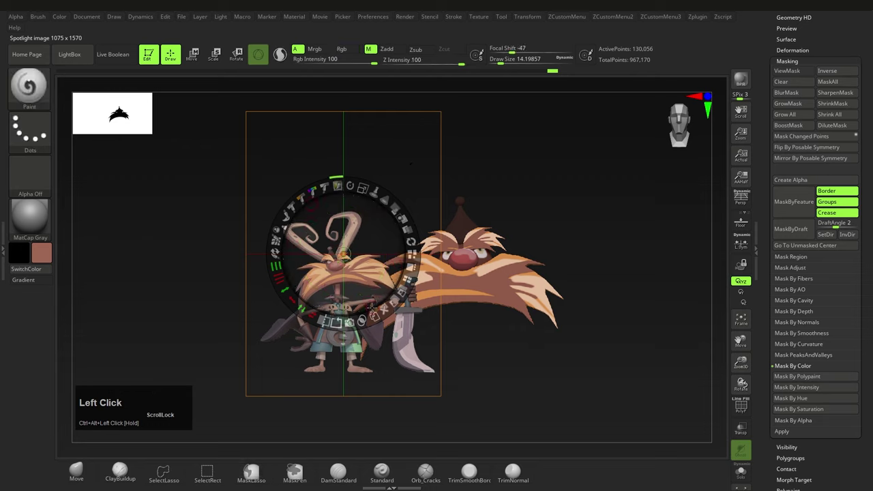
pyautogui.hotkey('ctrl', 'z')
pyautogui.click(337, 185)
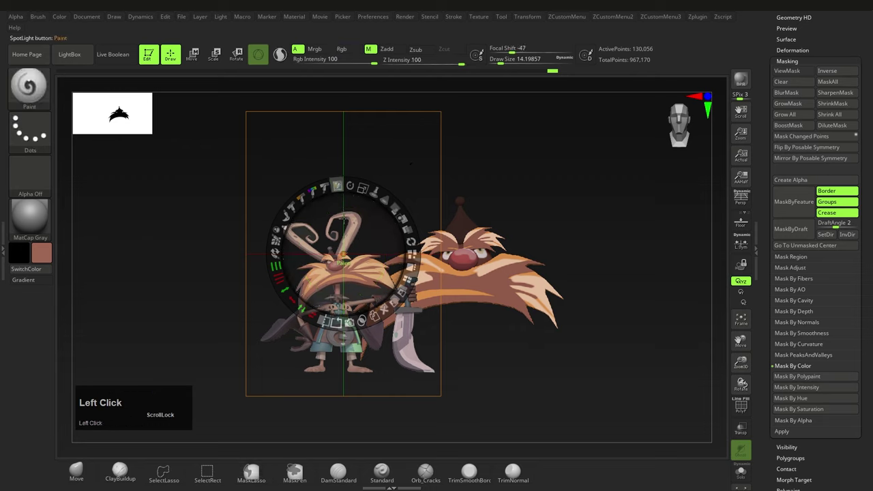
# Step: Move the Spotlight dial off the character, try painting over the reference's sword, undo it and turn off Paint
pyautogui.moveTo(282, 173); pyautogui.dragTo(272, 176, button='right')
pyautogui.click(272, 176)
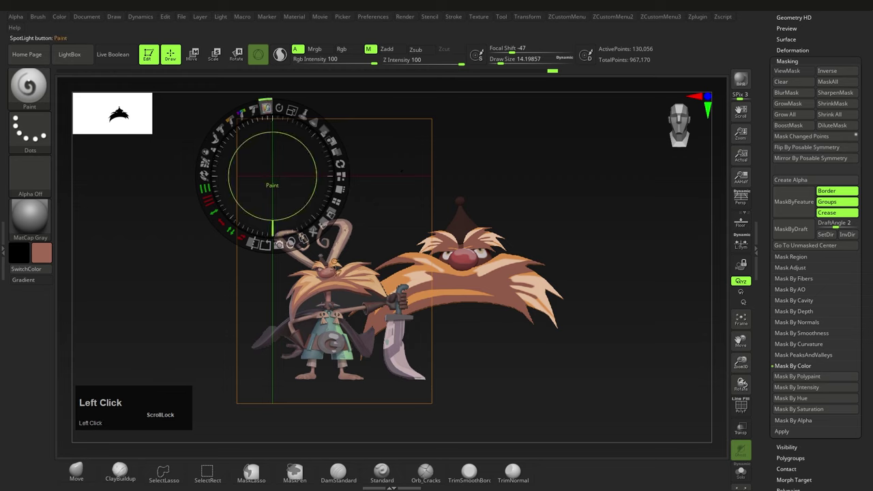
pyautogui.hotkey('ctrl', 'alt')
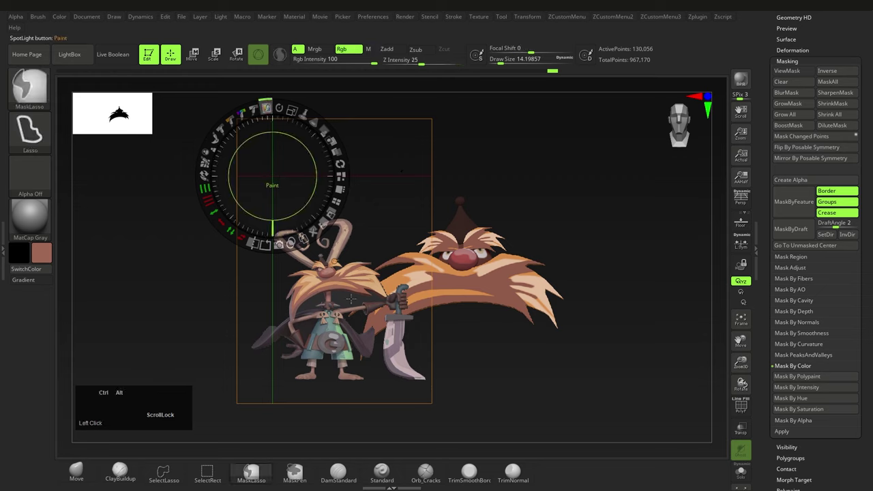
pyautogui.keyDown('ctrl'); pyautogui.keyDown('alt'); pyautogui.click(345, 299); pyautogui.keyUp('alt'); pyautogui.keyUp('ctrl')
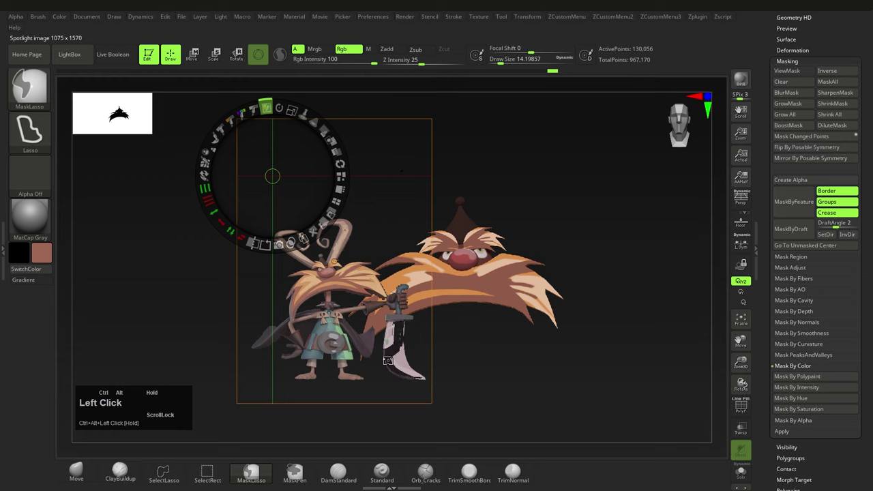
pyautogui.hotkey('ctrl', 'z')
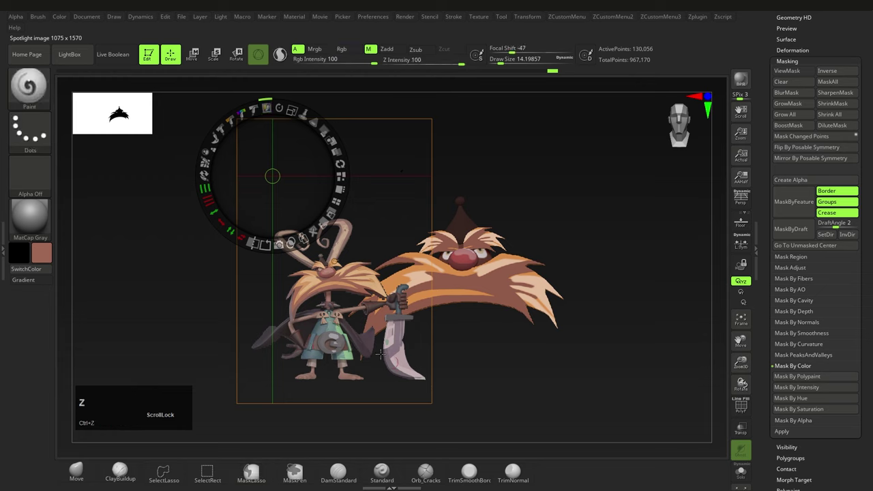
pyautogui.click(267, 108)
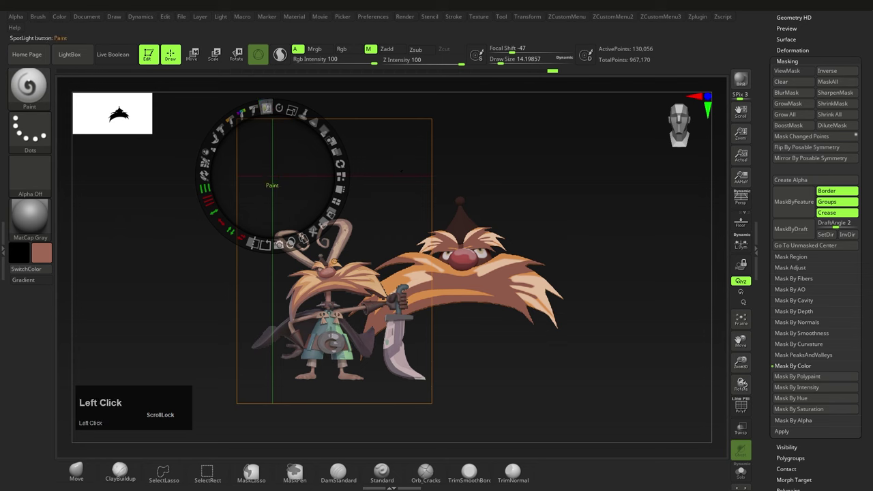
# Step: Move the Spotlight reference image clear of the head model and enlarge it slightly
pyautogui.moveTo(339, 325)
pyautogui.mouseDown(button='right')
pyautogui.moveTo(223, 274)
pyautogui.moveTo(180, 268)
pyautogui.mouseUp(button='right')
pyautogui.moveTo(192, 203)
pyautogui.mouseDown()
pyautogui.moveTo(203, 218)
pyautogui.moveTo(198, 206)
pyautogui.moveTo(217, 207)
pyautogui.moveTo(189, 198)
pyautogui.mouseUp()
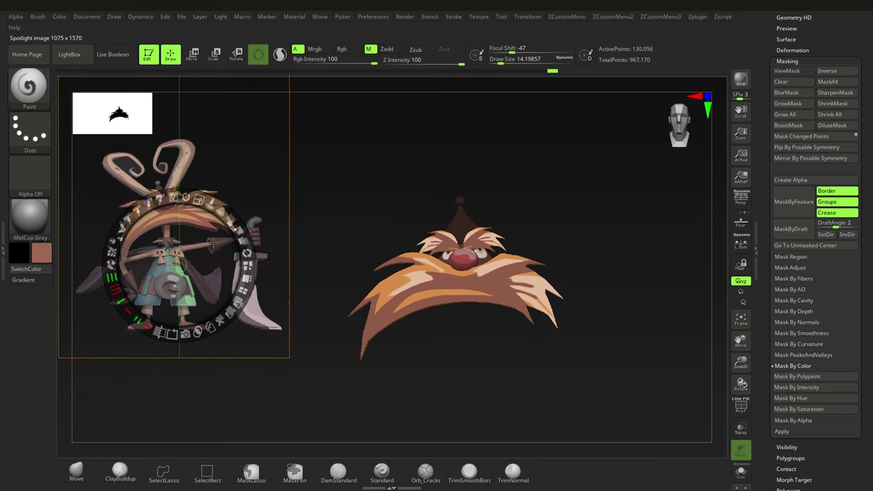
pyautogui.moveTo(170, 245); pyautogui.dragTo(167, 246, button='right')
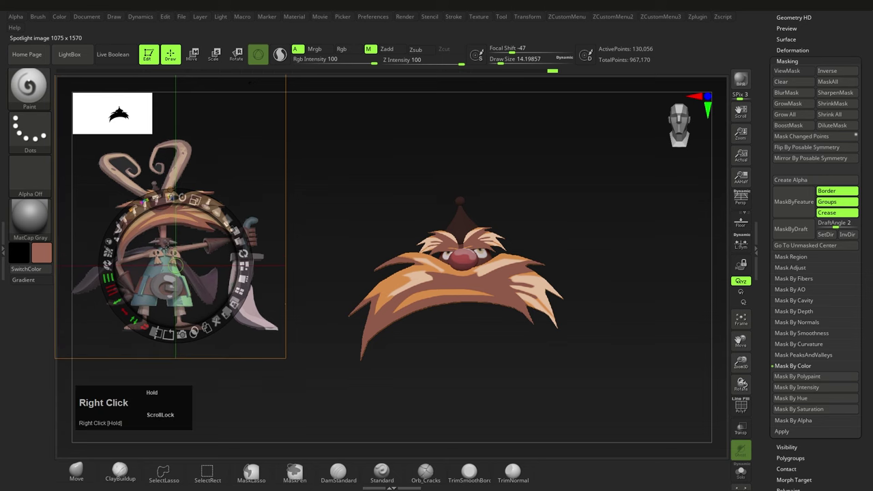
pyautogui.moveTo(208, 197); pyautogui.dragTo(174, 197)
pyautogui.hotkey('ctrl', 'z')
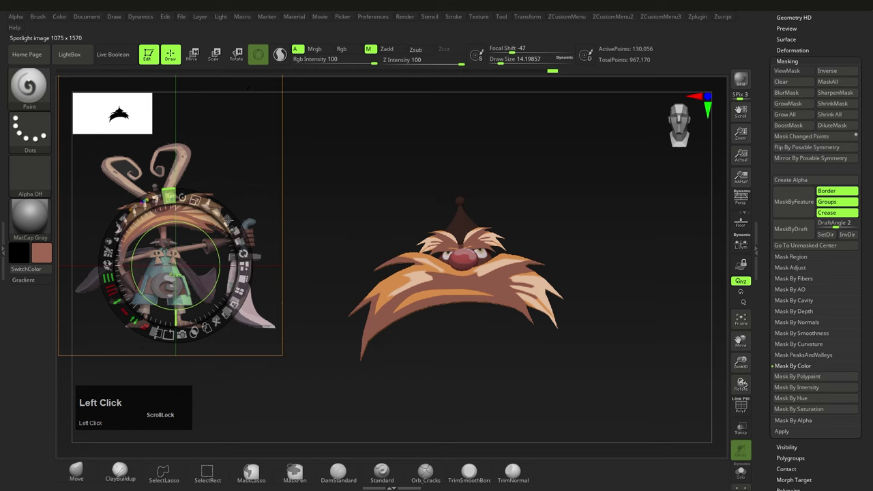
pyautogui.moveTo(228, 219); pyautogui.dragTo(219, 235)
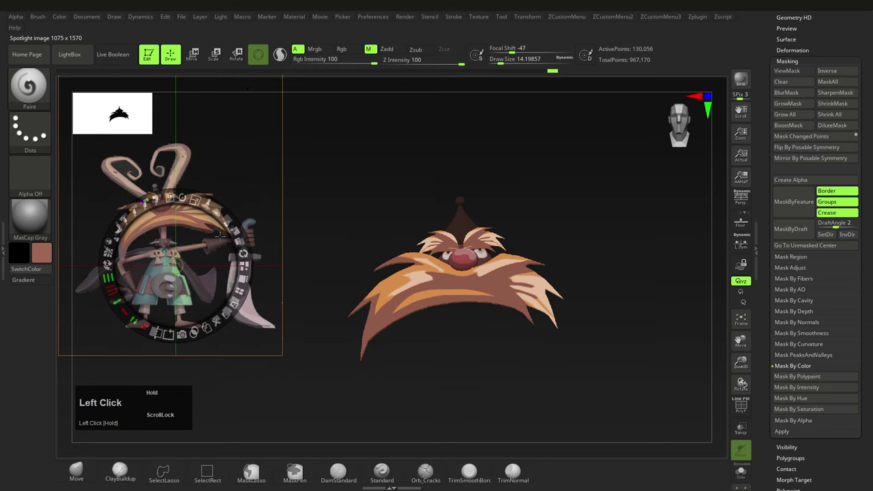
# Step: Toggle Spotlight's edit mode and the reference image's visibility repeatedly, finishing with the image shown in edit mode
pyautogui.press('z')
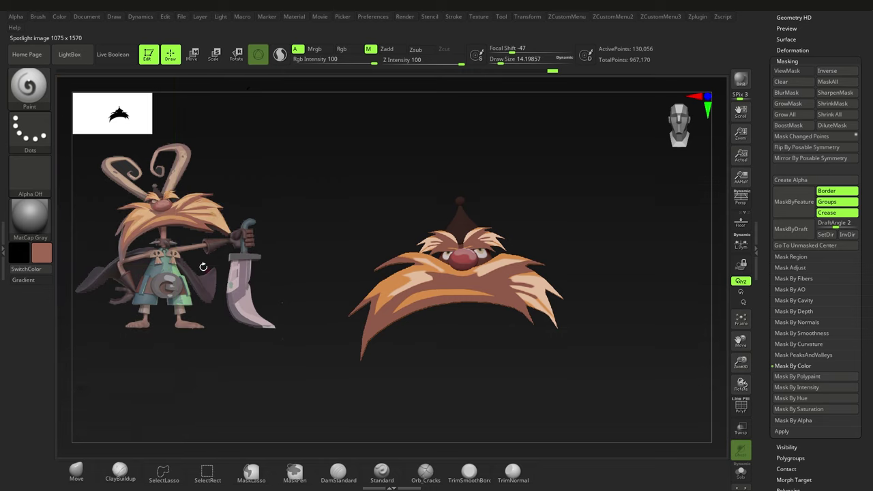
pyautogui.press('z')
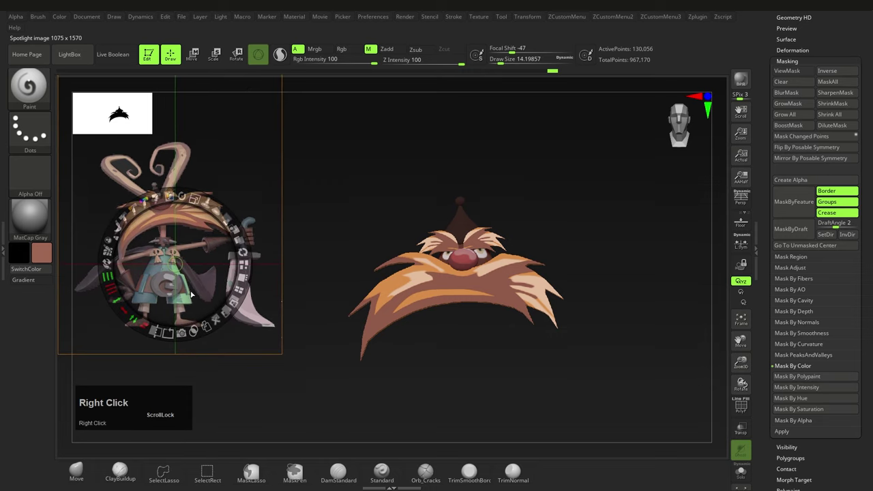
pyautogui.press('z')
pyautogui.press('z')
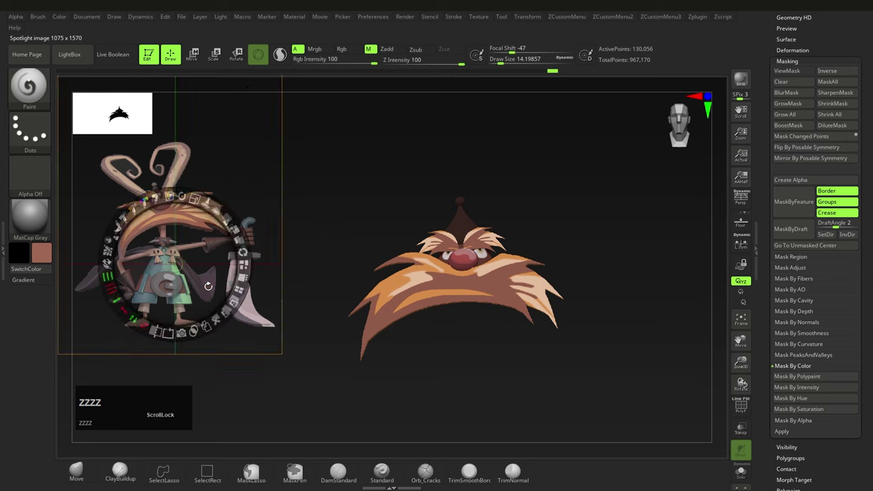
pyautogui.hotkey('shift', 'z')
pyautogui.hotkey('shift', 'z')
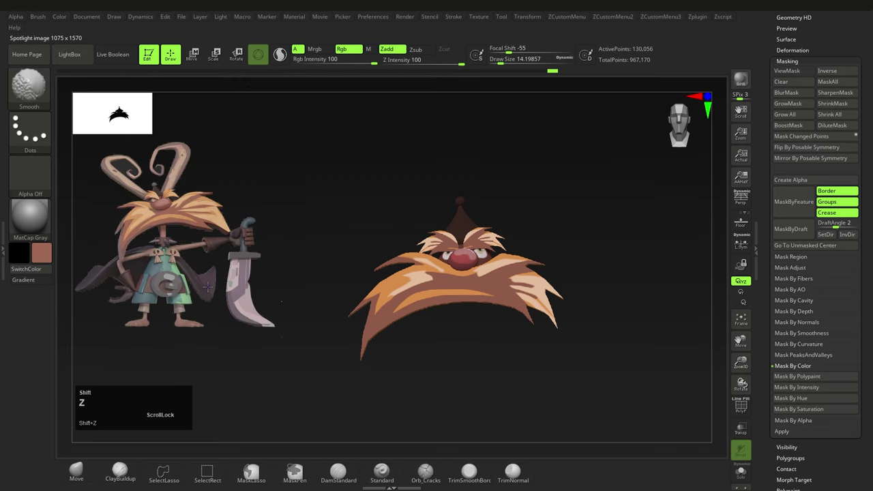
pyautogui.hotkey('shift', 'z')
pyautogui.hotkey('shift', 'z')
pyautogui.press('z')
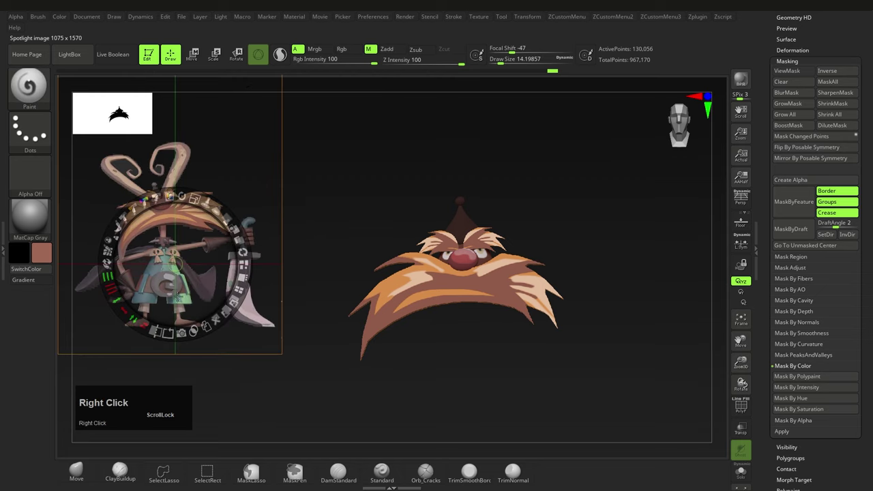
# Step: Reposition the Spotlight reference image slightly and place its dial beside the character's ears
pyautogui.moveTo(187, 291); pyautogui.dragTo(197, 290, button='right')
pyautogui.moveTo(130, 149); pyautogui.dragTo(132, 156, button='right')
pyautogui.moveTo(173, 289); pyautogui.dragTo(186, 276, button='right')
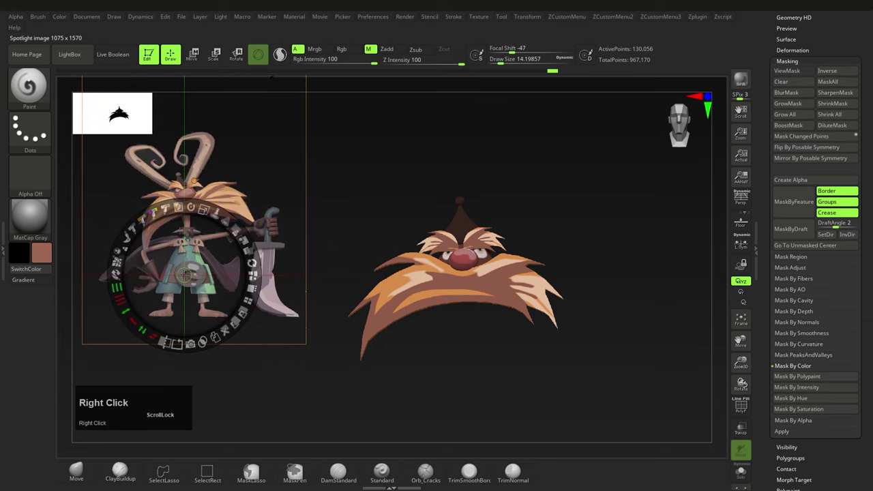
pyautogui.moveTo(222, 181); pyautogui.dragTo(230, 176, button='right')
pyautogui.moveTo(282, 146); pyautogui.dragTo(281, 152, button='right')
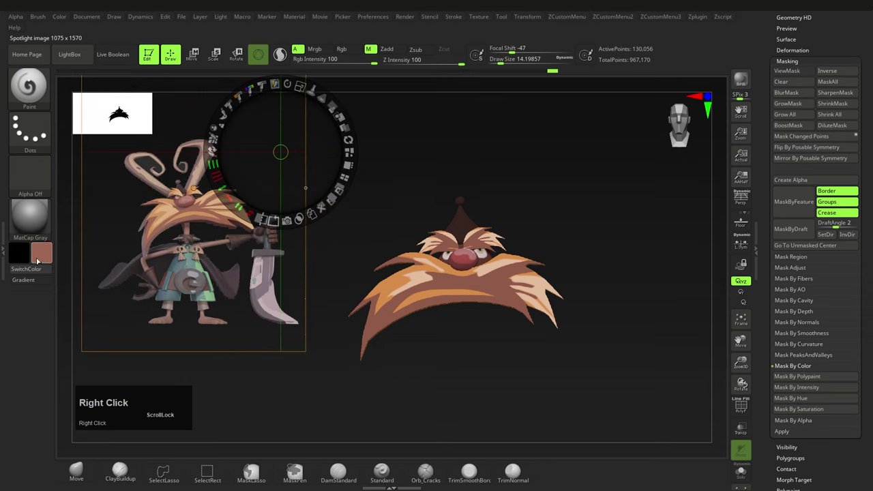
# Step: Sample several colours from the Spotlight reference image, finishing with a blue-green from the character's clothing
pyautogui.press('c')
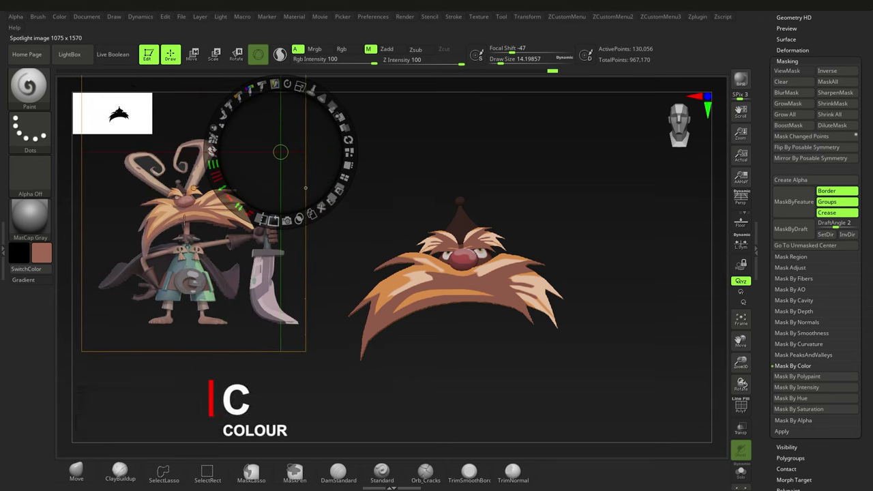
pyautogui.press('c')
pyautogui.press('c')
pyautogui.press('c')
pyautogui.press('c')
pyautogui.press('c')
pyautogui.press('c')
pyautogui.press('c')
pyautogui.press('c')
pyautogui.press('c')
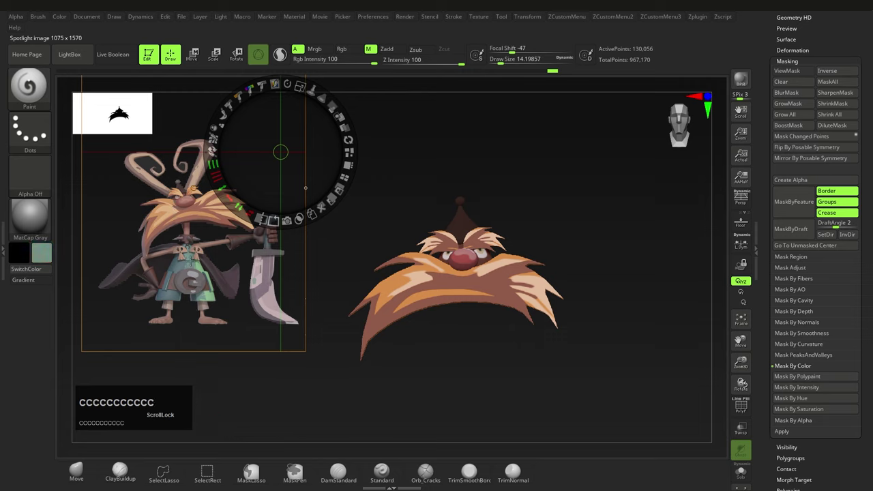
pyautogui.press('c')
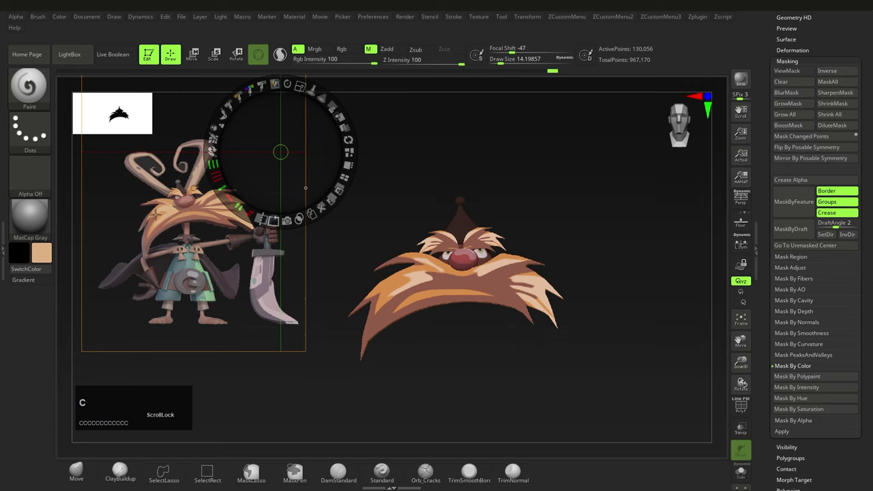
pyautogui.press('c')
pyautogui.press('c')
pyautogui.press('c')
pyautogui.press('c')
pyautogui.press('c')
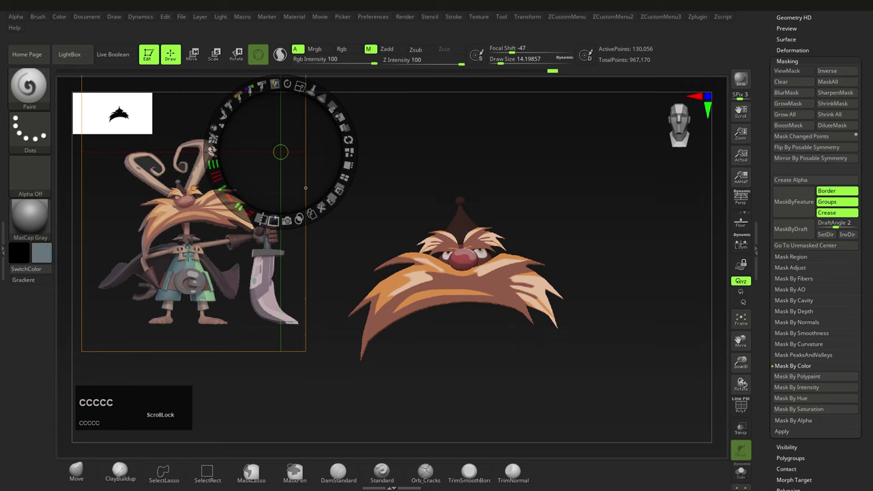
# Step: Leave Spotlight's edit mode and make the moustache subtool active
pyautogui.press('z')
pyautogui.moveTo(461, 286)
pyautogui.mouseDown(button='right')
pyautogui.moveTo(468, 281)
pyautogui.moveTo(461, 315)
pyautogui.moveTo(455, 279)
pyautogui.mouseUp(button='right')
pyautogui.keyDown('alt'); pyautogui.click(469, 278); pyautogui.keyUp('alt')
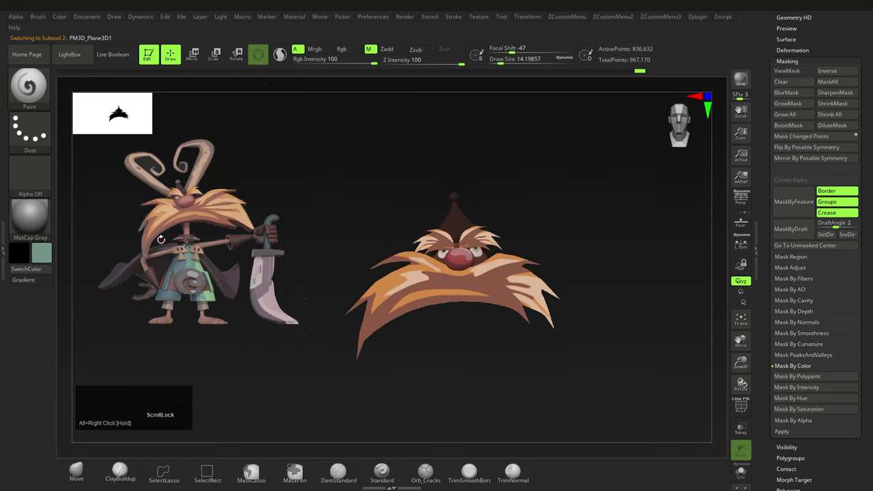
# Step: Shift the Spotlight reference image farther from the head model and return to sculpting
pyautogui.press('z')
pyautogui.moveTo(170, 206); pyautogui.dragTo(146, 198, button='right')
pyautogui.press('z')
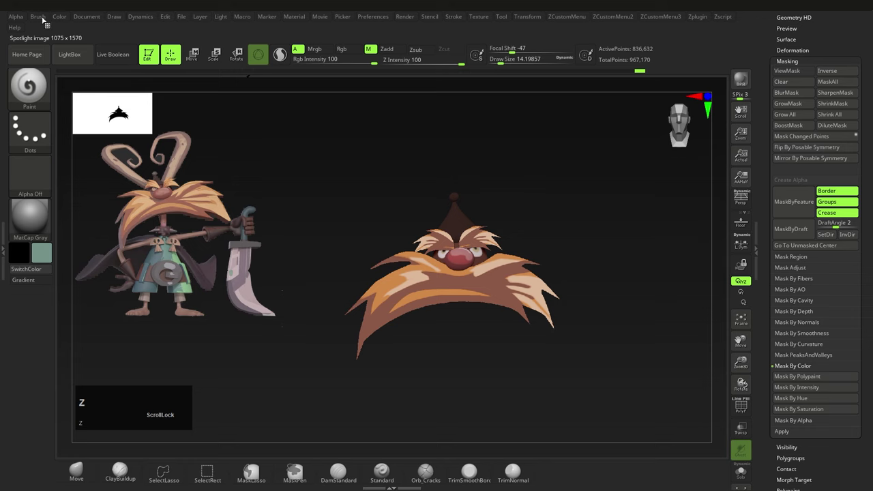
# Step: Toggle Spotlight Projection in the Paint brush's sampling settings
pyautogui.click(38, 17)
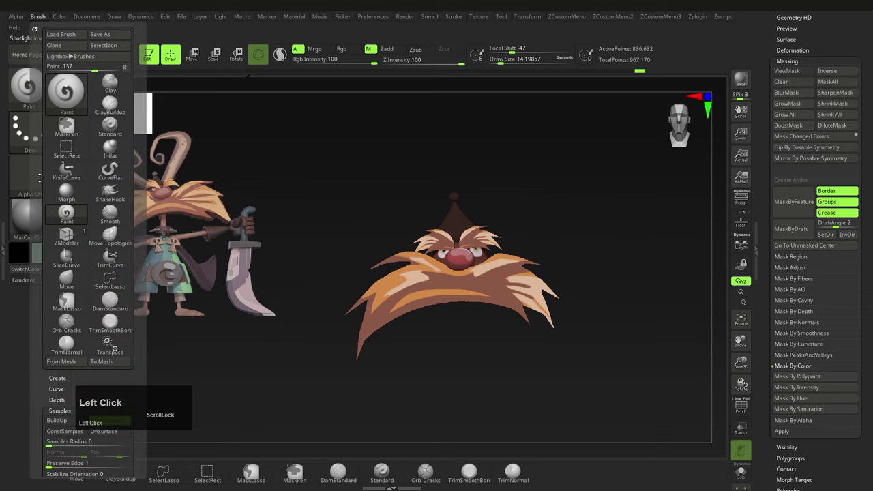
pyautogui.scroll(-5, 88, 204)
pyautogui.keyDown('shift'); pyautogui.click(91, 192); pyautogui.keyUp('shift')
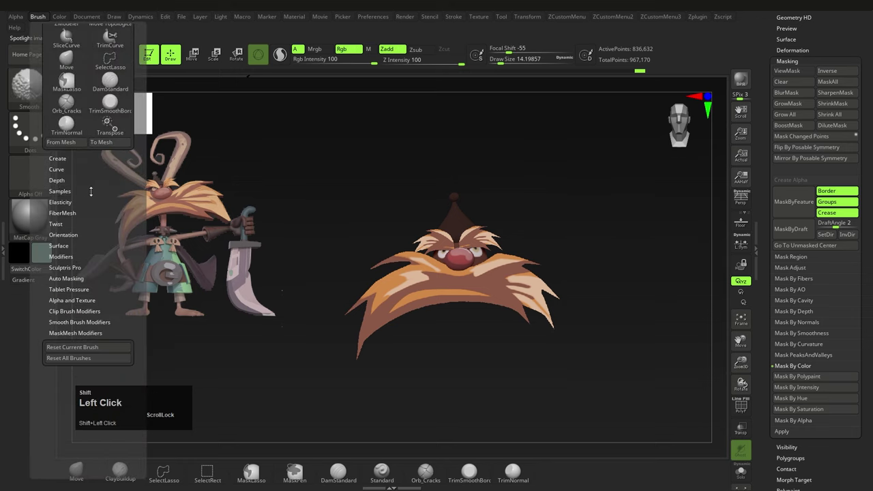
pyautogui.click(63, 191)
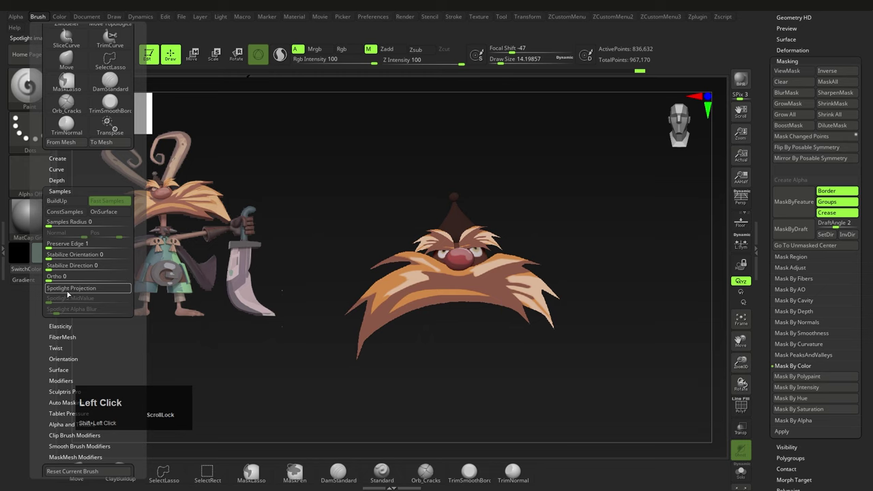
pyautogui.click(76, 288)
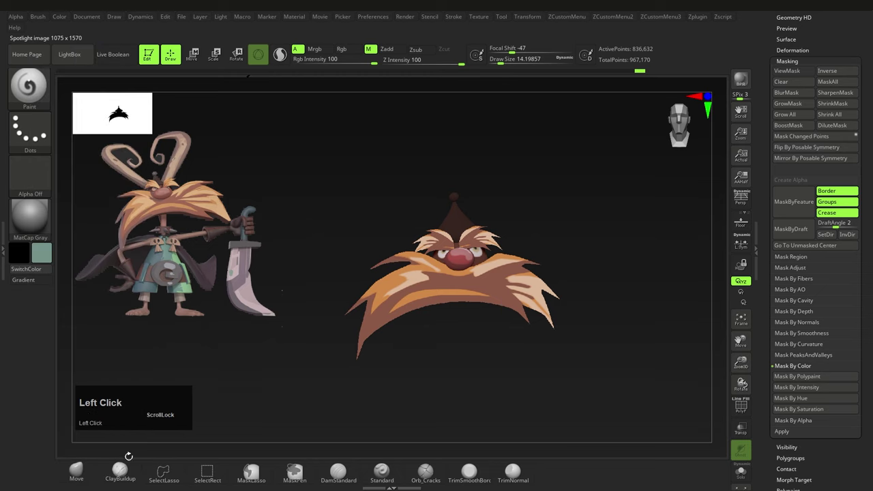
# Step: Select the ClayBuildup brush and set its draw size to about 56 over the moustache
pyautogui.click(121, 469)
pyautogui.press('s')
pyautogui.click(444, 292)
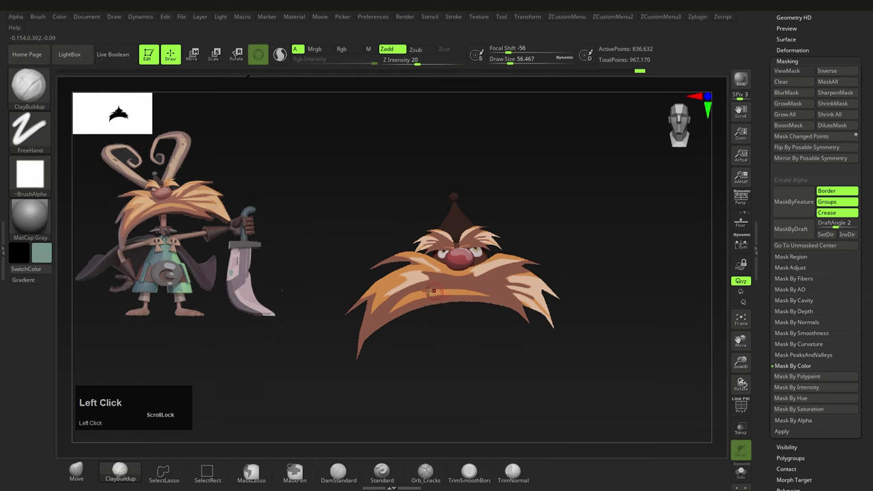
pyautogui.moveTo(407, 274)
pyautogui.mouseDown(button='right')
pyautogui.moveTo(409, 249)
pyautogui.moveTo(269, 403)
pyautogui.mouseUp(button='right')
# Step: Try pulling the moustache with the Move brush at a draw size of about 167, and undo the stroke
pyautogui.click(76, 469)
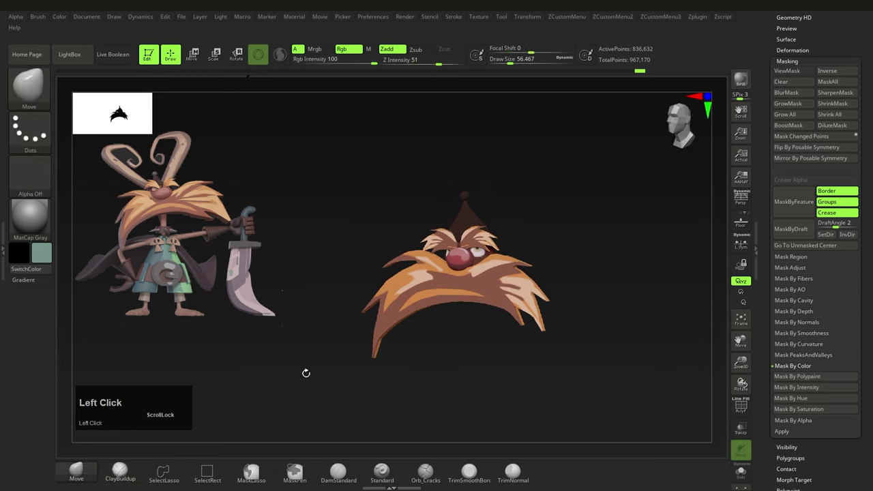
pyautogui.moveTo(432, 294); pyautogui.dragTo(418, 281)
pyautogui.hotkey('ctrl', 'z')
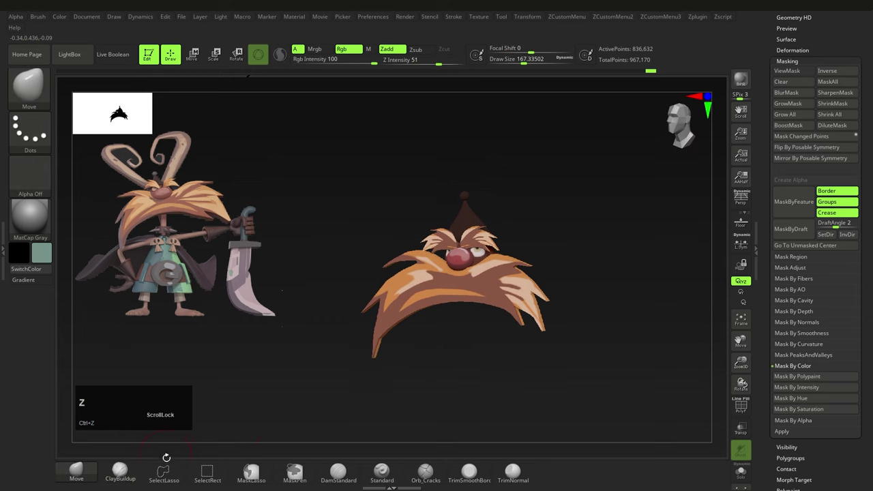
# Step: Switch back to the ClayBuildup brush and turn off its Spotlight Projection
pyautogui.click(121, 469)
pyautogui.keyDown('shift'); pyautogui.moveTo(437, 288); pyautogui.dragTo(335, 184, button='right'); pyautogui.keyUp('shift')
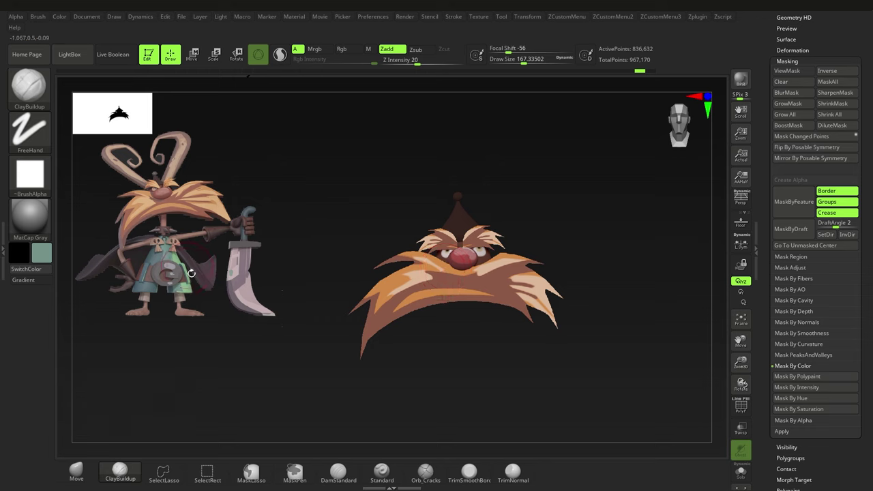
pyautogui.moveTo(426, 293); pyautogui.dragTo(444, 275, button='right')
pyautogui.click(39, 18)
pyautogui.click(38, 17)
pyautogui.moveTo(34, 235); pyautogui.dragTo(34, 78)
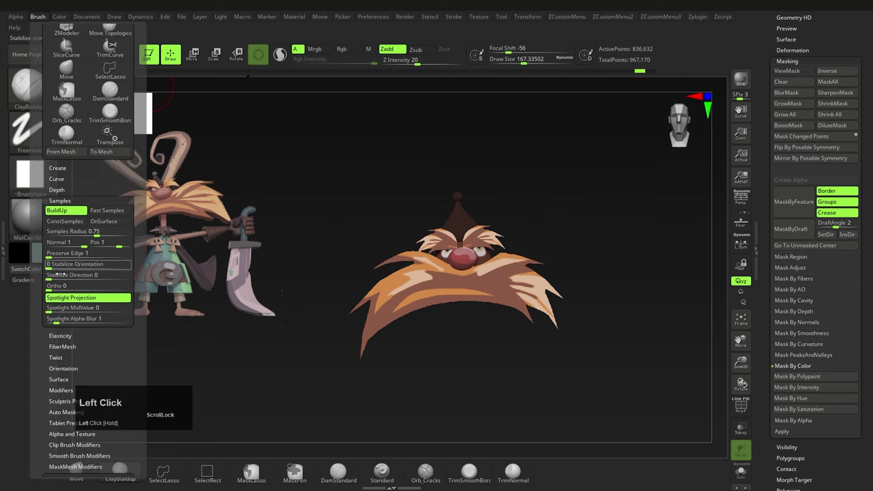
pyautogui.click(97, 298)
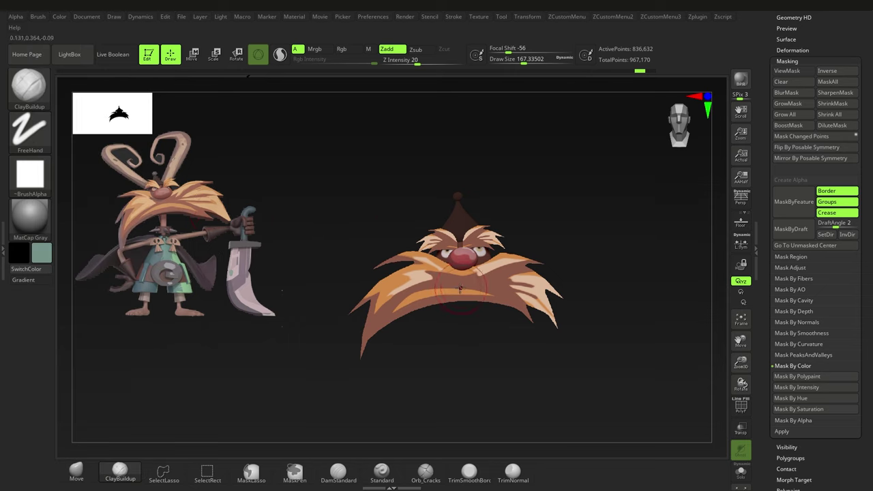
pyautogui.moveTo(460, 288)
pyautogui.mouseDown(button='right')
pyautogui.moveTo(461, 307)
pyautogui.moveTo(458, 300)
pyautogui.mouseUp(button='right')
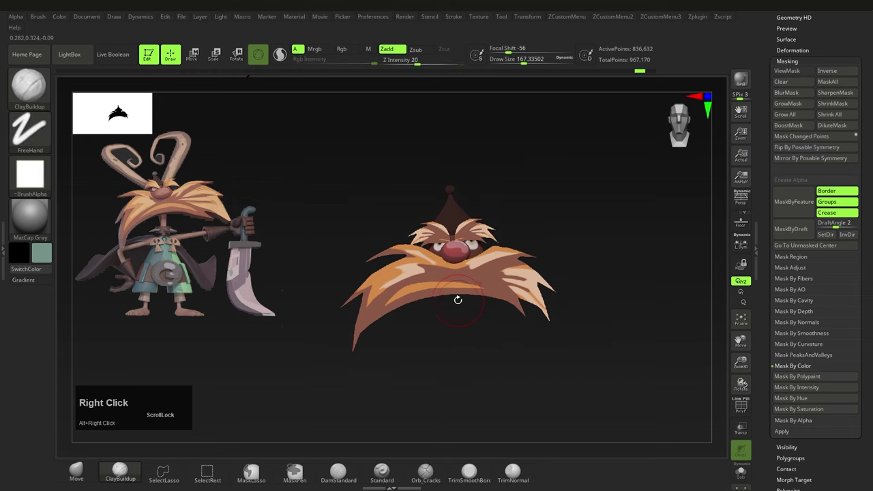
# Step: Undo the last colour fill on the moustache and eyebrows and clear the mask
pyautogui.press('z')
pyautogui.rightClick(107, 316)
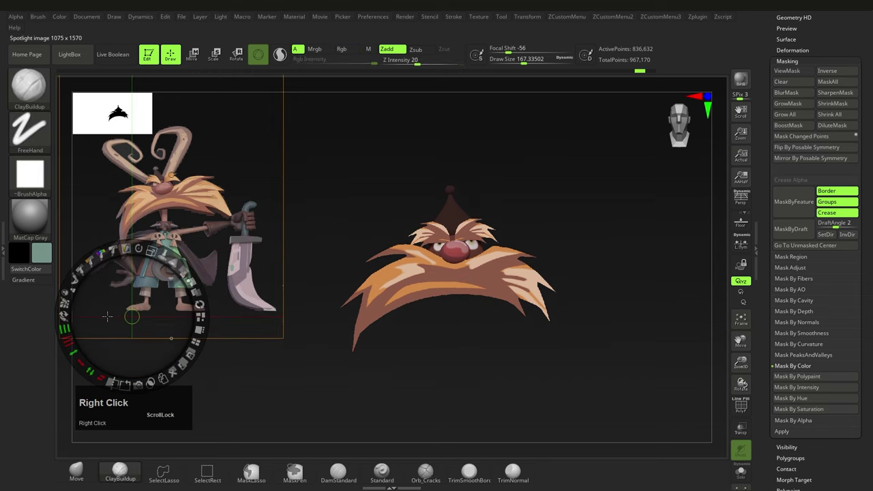
pyautogui.press('z')
pyautogui.hotkey('ctrl', 'z')
pyautogui.hotkey('ctrl', 'z')
pyautogui.hotkey('ctrl', 'z')
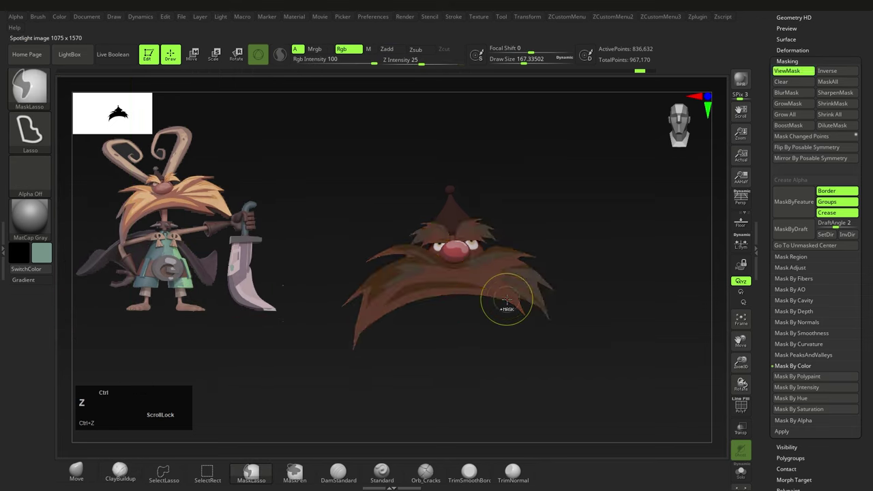
pyautogui.hotkey('ctrl', 'z')
pyautogui.keyDown('ctrl'); pyautogui.moveTo(485, 350); pyautogui.dragTo(536, 352); pyautogui.keyUp('ctrl')
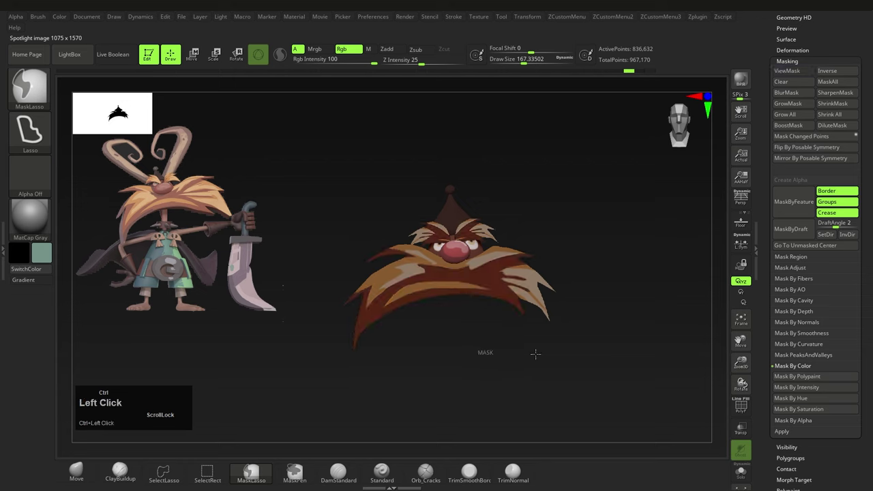
# Step: Sample a reddish brown from the Spotlight concept image's moustache as the main colour, and leave Spotlight editing
pyautogui.rightClick(474, 312)
pyautogui.hotkey('shift', 'z')
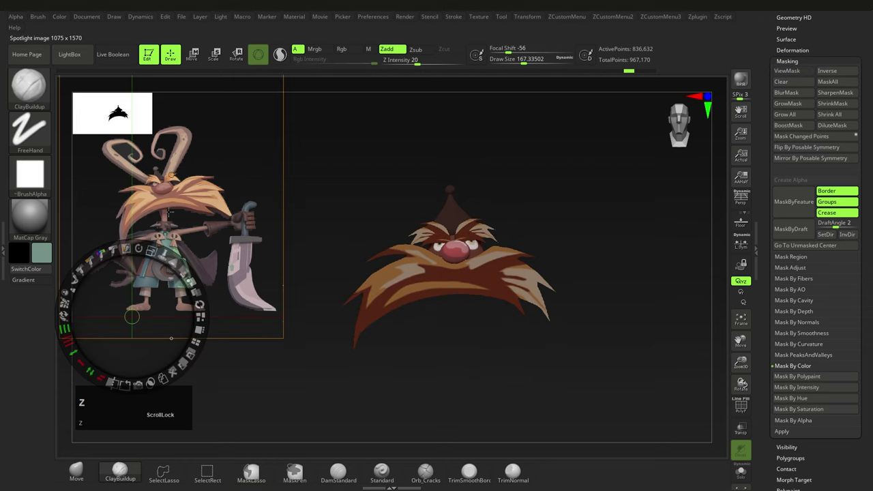
pyautogui.press('z')
pyautogui.press('z')
pyautogui.press('c')
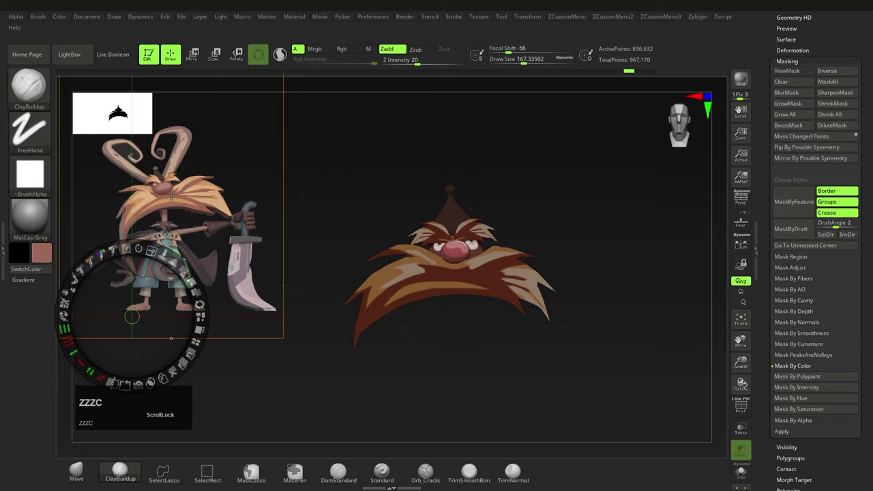
pyautogui.press('z')
# Step: Create a Mask By Polypaint on the moustache and eyebrows, sampling the dark red areas as the masking colour
pyautogui.keyDown('alt'); pyautogui.moveTo(426, 252); pyautogui.dragTo(445, 259, button='right'); pyautogui.keyUp('alt')
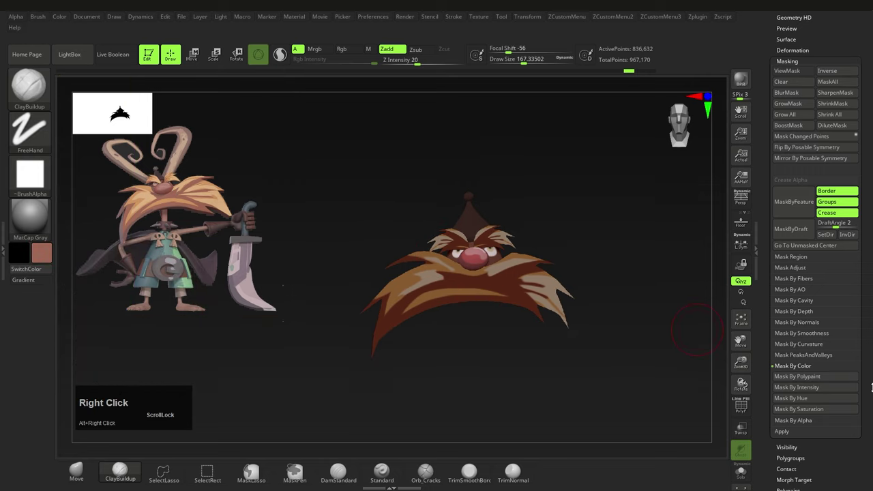
pyautogui.moveTo(865, 222); pyautogui.dragTo(866, 247)
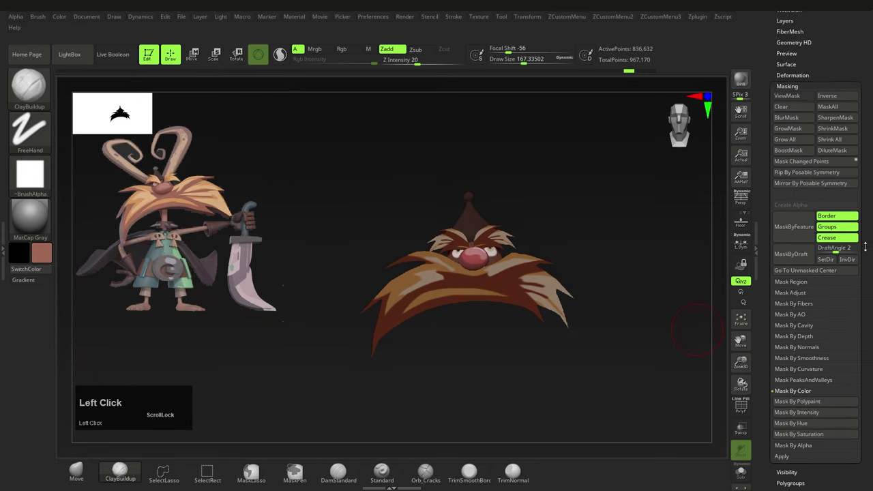
pyautogui.keyDown('shift'); pyautogui.click(790, 85); pyautogui.keyUp('shift')
pyautogui.click(791, 86)
pyautogui.scroll(-1, 830, 348)
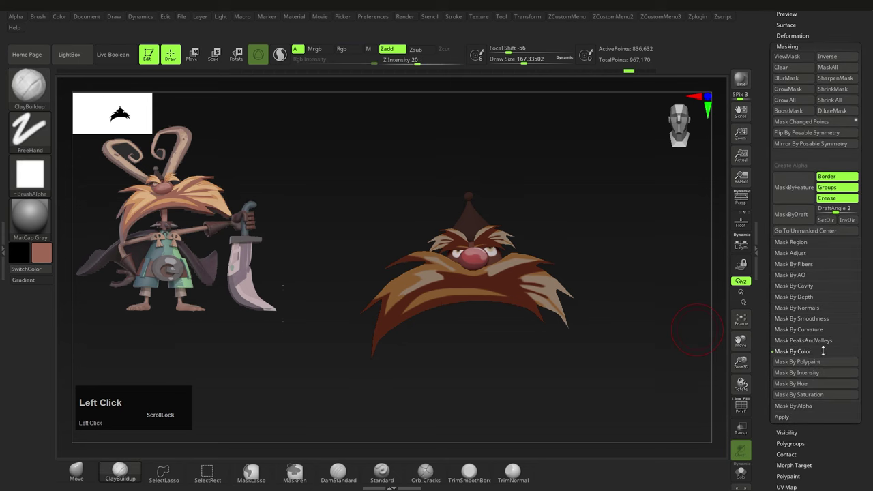
pyautogui.click(804, 352)
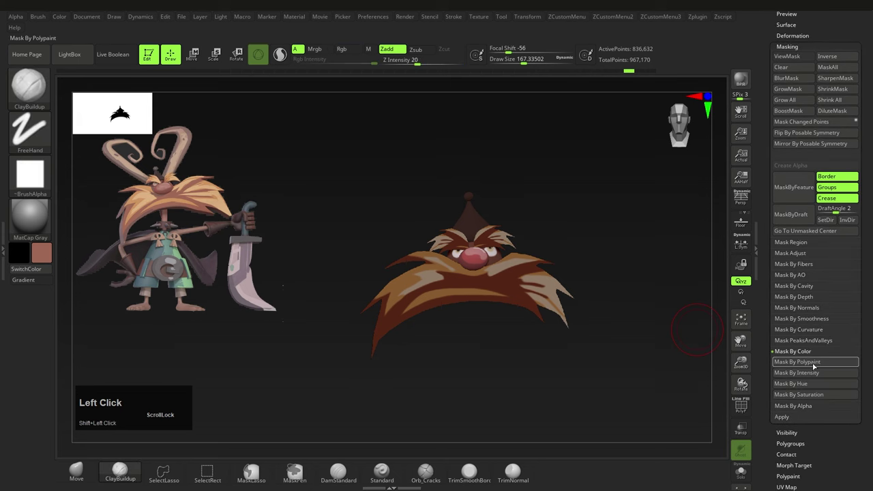
pyautogui.click(801, 362)
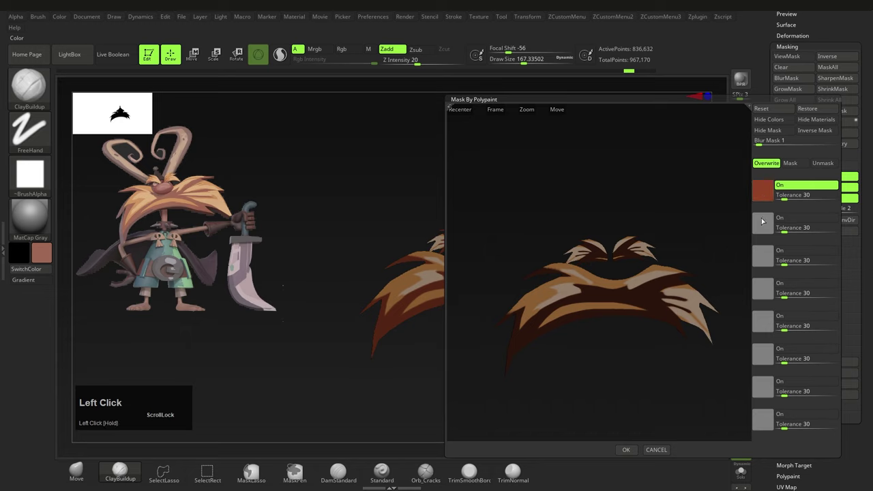
pyautogui.moveTo(763, 190); pyautogui.dragTo(645, 297)
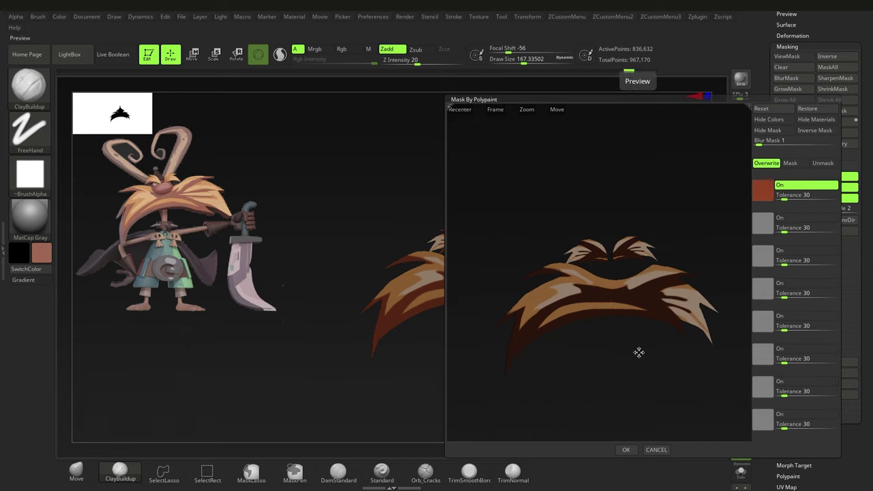
pyautogui.moveTo(763, 191); pyautogui.dragTo(635, 409)
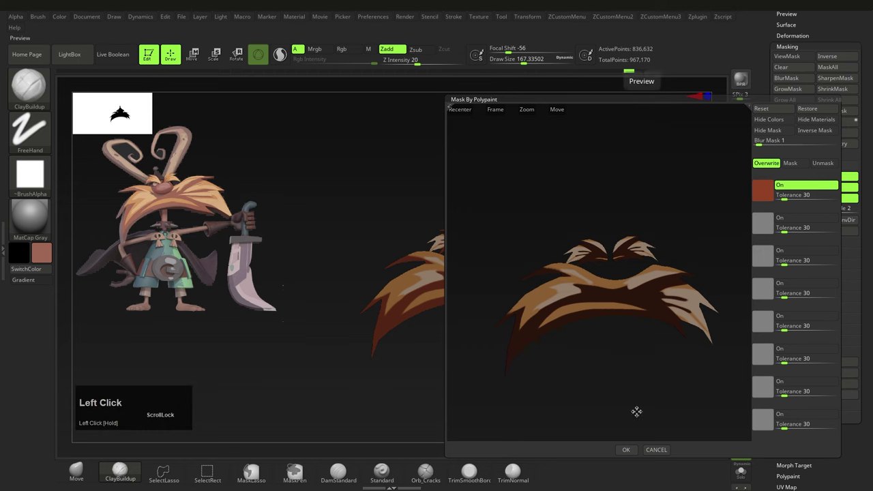
pyautogui.click(625, 449)
# Step: Invert the mask, fill the exposed dark red areas with the sampled brown (R 159, G 104, B 84) and clear the mask
pyautogui.press('ctrl')
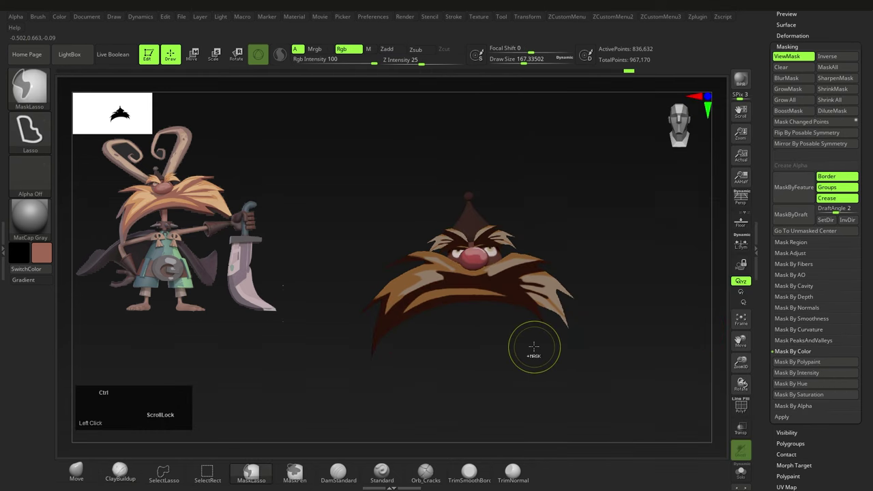
pyautogui.keyDown('ctrl'); pyautogui.click(523, 351); pyautogui.keyUp('ctrl')
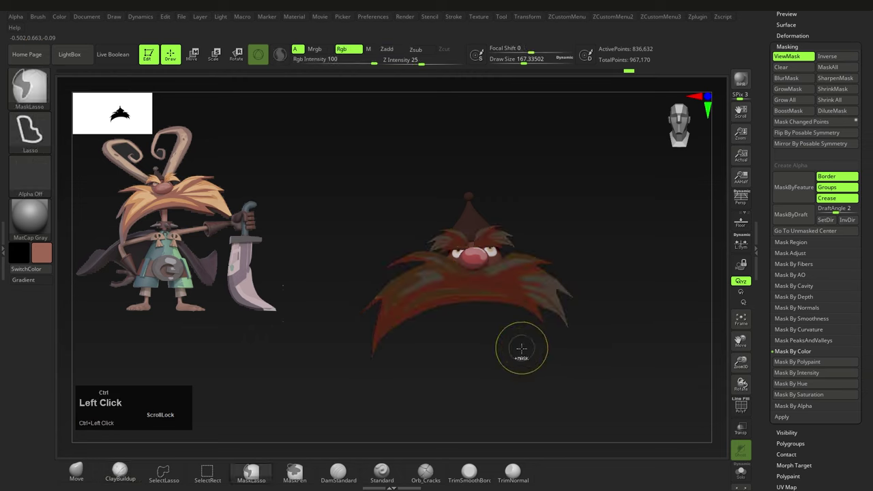
pyautogui.moveTo(523, 350)
pyautogui.mouseDown(button='right')
pyautogui.moveTo(481, 289)
pyautogui.moveTo(502, 250)
pyautogui.moveTo(454, 273)
pyautogui.moveTo(466, 244)
pyautogui.mouseUp(button='right')
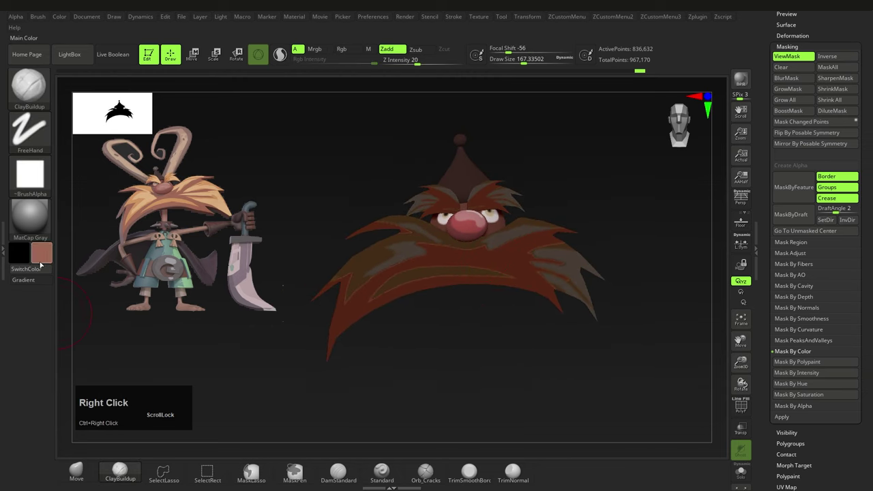
pyautogui.press('alt')
pyautogui.moveTo(436, 375); pyautogui.dragTo(418, 316)
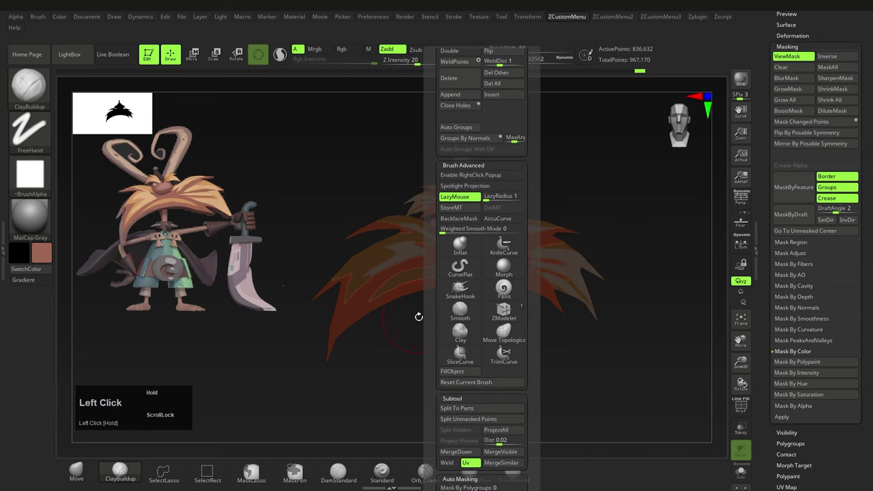
pyautogui.click(67, 16)
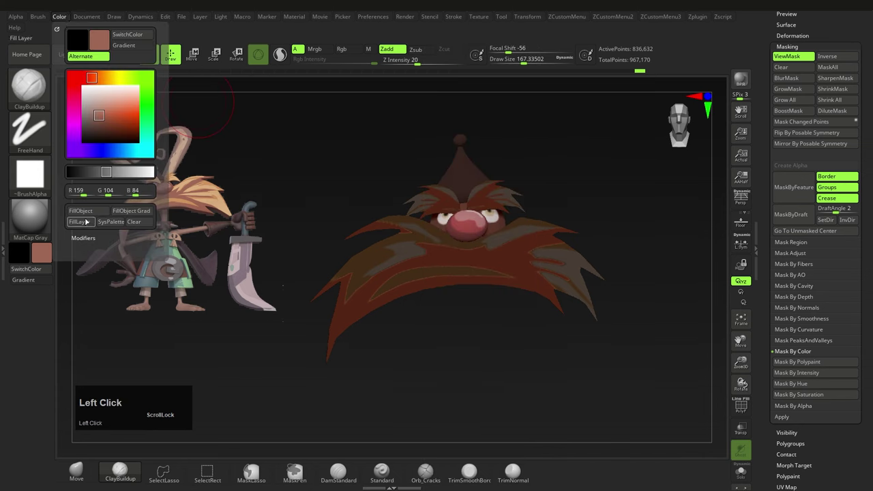
pyautogui.click(80, 222)
pyautogui.press('ctrl')
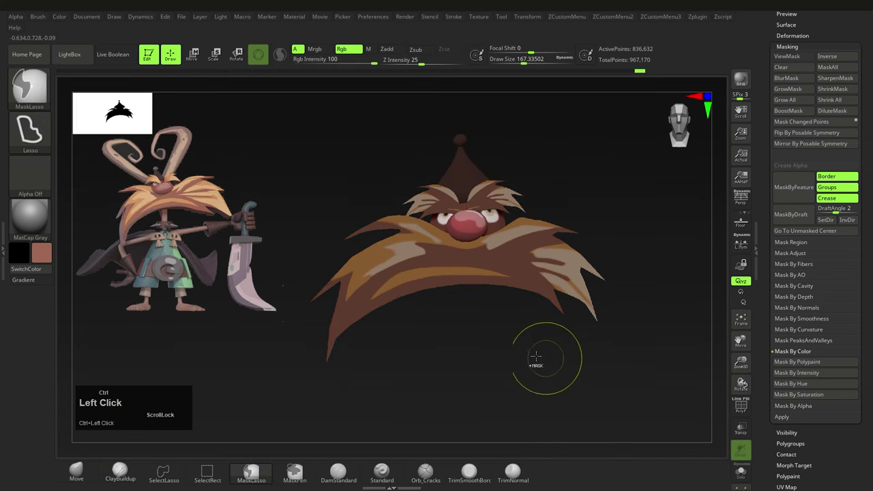
# Step: Change the head's material to Clay and compare its colours with the concept image
pyautogui.keyDown('ctrl'); pyautogui.moveTo(565, 364); pyautogui.dragTo(505, 320, button='right'); pyautogui.keyUp('ctrl')
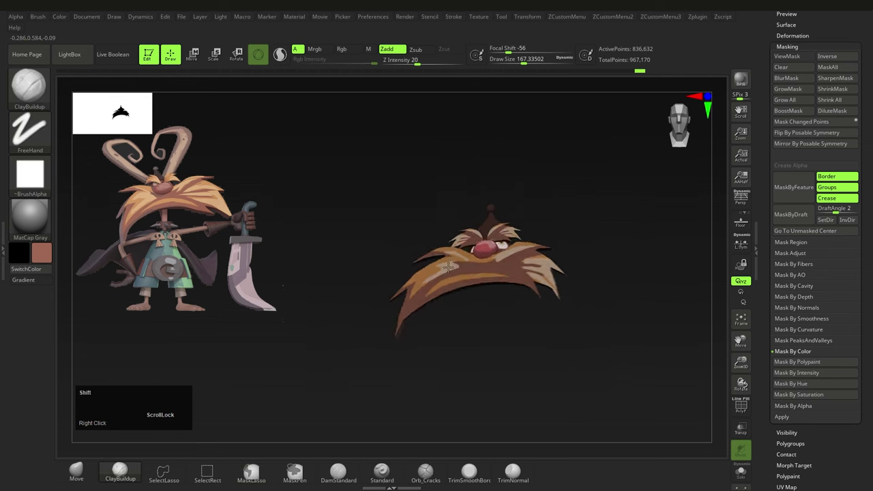
pyautogui.press('space')
pyautogui.click(435, 392)
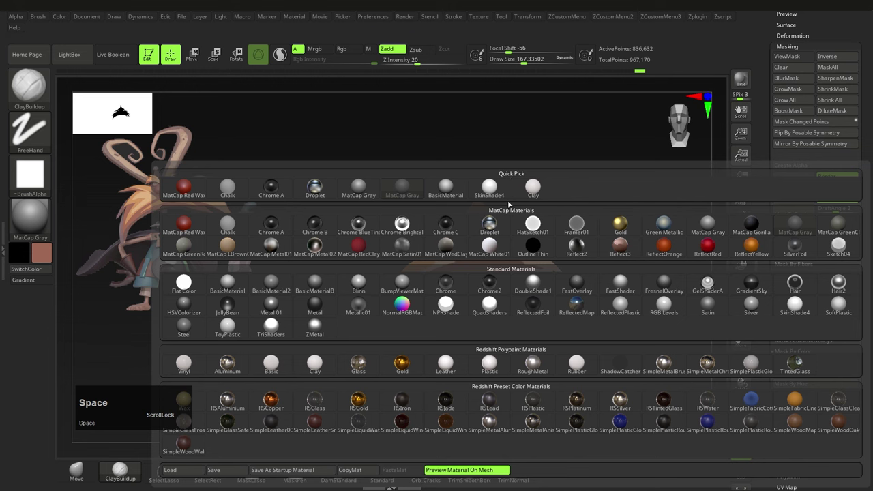
pyautogui.click(536, 195)
pyautogui.keyDown('ctrl'); pyautogui.moveTo(487, 345); pyautogui.dragTo(499, 278, button='right'); pyautogui.keyUp('ctrl')
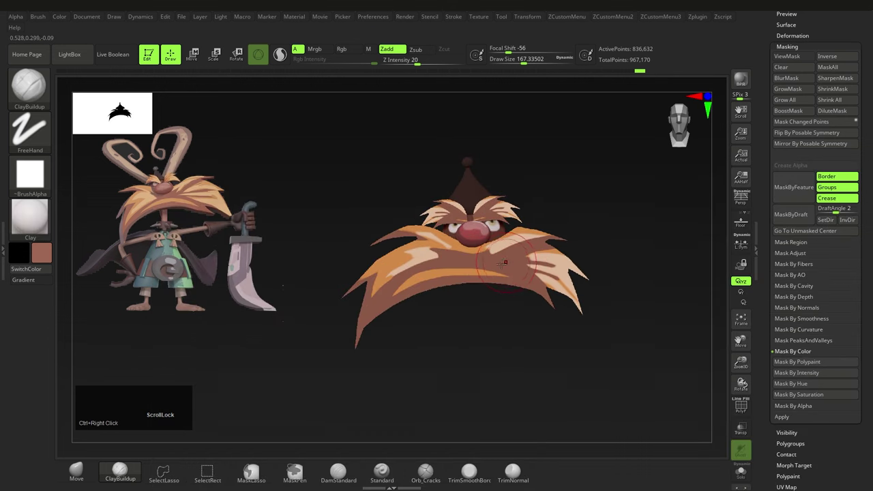
pyautogui.moveTo(487, 271); pyautogui.dragTo(480, 322, button='right')
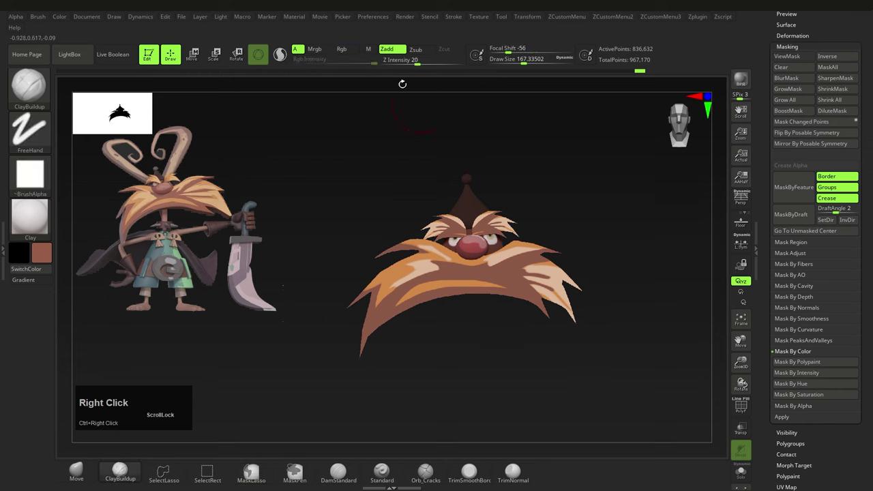
pyautogui.moveTo(481, 286)
pyautogui.mouseDown(button='right')
pyautogui.moveTo(447, 320)
pyautogui.moveTo(484, 288)
pyautogui.mouseUp(button='right')
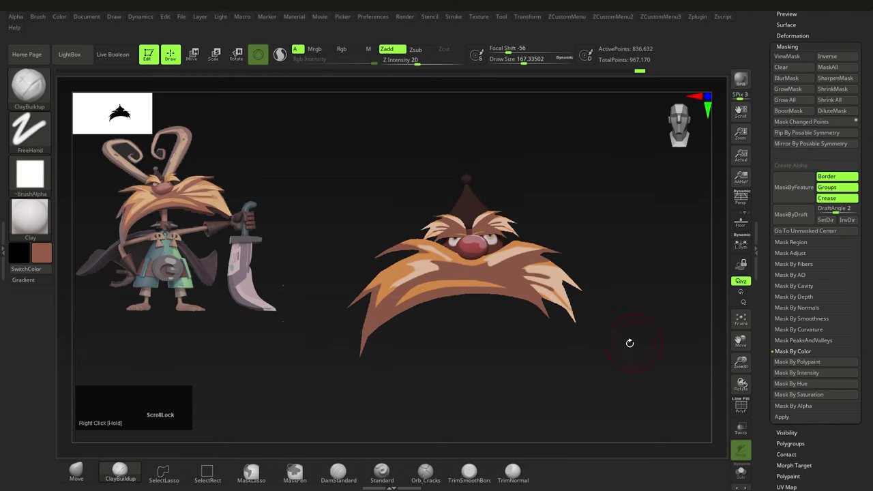
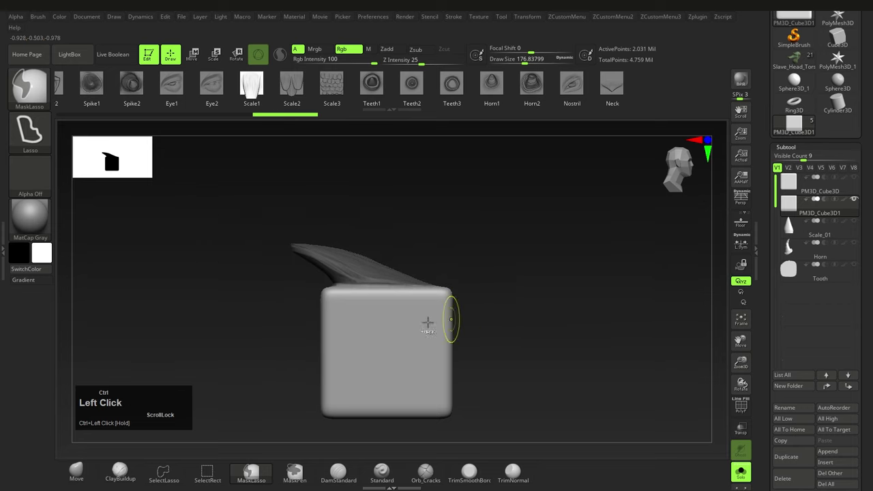
# Step: Cut the supporting cube away below the inserted Scale1 mesh with a straight horizontal cut
pyautogui.keyDown('ctrl'); pyautogui.click(459, 321); pyautogui.keyUp('ctrl')
pyautogui.press('w')
pyautogui.moveTo(460, 321)
pyautogui.mouseDown(button='right')
pyautogui.moveTo(375, 310)
pyautogui.moveTo(462, 314)
pyautogui.moveTo(489, 305)
pyautogui.mouseUp(button='right')
pyautogui.press('w')
pyautogui.keyDown('ctrl'); pyautogui.moveTo(476, 271); pyautogui.dragTo(464, 284); pyautogui.keyUp('ctrl')
pyautogui.press('space')
pyautogui.keyDown('ctrl'); pyautogui.moveTo(460, 282); pyautogui.dragTo(461, 293, button='right'); pyautogui.keyUp('ctrl')
pyautogui.keyDown('ctrl'); pyautogui.keyDown('shift'); pyautogui.moveTo(487, 296); pyautogui.dragTo(224, 296); pyautogui.keyUp('shift'); pyautogui.keyUp('ctrl')
# Step: Stretch the isolated scale along its X axis by about 1.31, and undo the follow-up adjustment
pyautogui.moveTo(386, 308); pyautogui.dragTo(423, 351, button='right')
pyautogui.moveTo(423, 351)
pyautogui.keyDown('ctrl'); pyautogui.mouseDown(button='right')
pyautogui.moveTo(431, 323)
pyautogui.moveTo(430, 337)
pyautogui.mouseUp(button='right'); pyautogui.keyUp('ctrl')
pyautogui.press('w')
pyautogui.moveTo(388, 292); pyautogui.dragTo(360, 292)
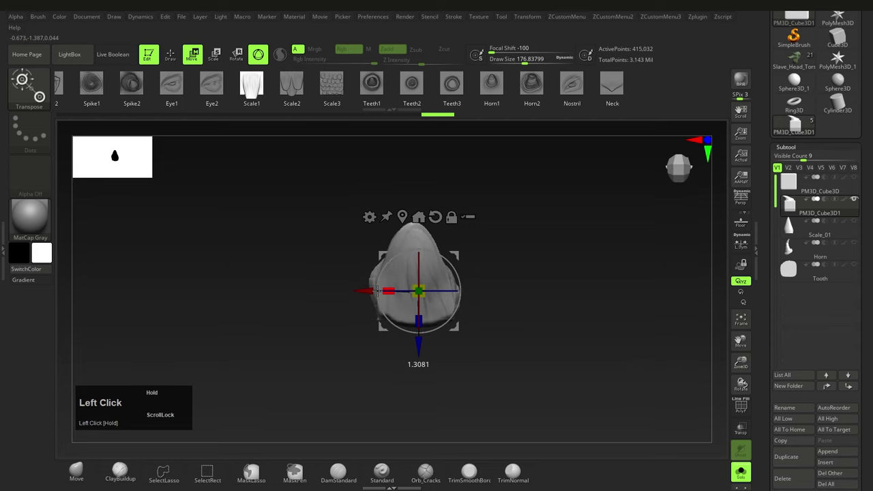
pyautogui.press('q')
pyautogui.keyDown('alt'); pyautogui.moveTo(420, 285); pyautogui.dragTo(429, 328, button='right'); pyautogui.keyUp('alt')
pyautogui.press('w')
pyautogui.moveTo(398, 333); pyautogui.dragTo(392, 334)
pyautogui.press('q')
pyautogui.hotkey('ctrl', 'z')
pyautogui.press('w')
# Step: Reshape the scale with a Deformer cage, masking one half and pulling the opposite side outward
pyautogui.click(374, 245)
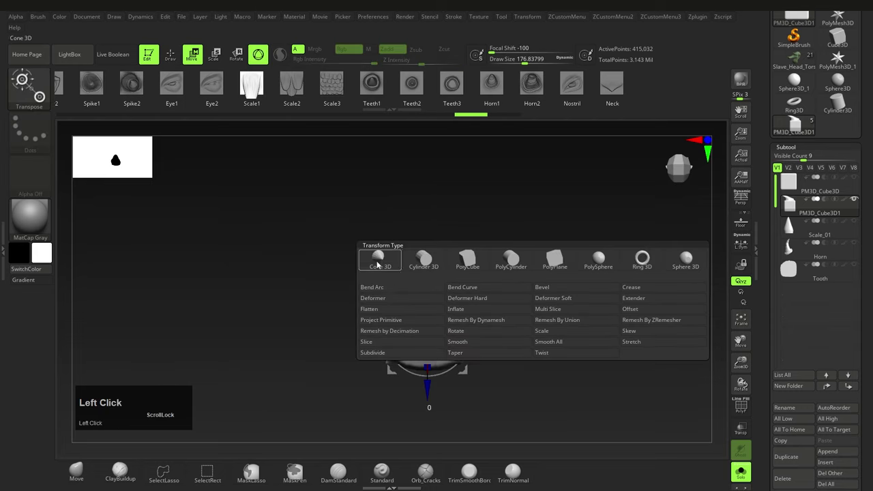
pyautogui.click(367, 299)
pyautogui.keyDown('alt'); pyautogui.moveTo(438, 343); pyautogui.dragTo(437, 334, button='right'); pyautogui.keyUp('alt')
pyautogui.moveTo(476, 362); pyautogui.dragTo(479, 361)
pyautogui.keyDown('ctrl'); pyautogui.moveTo(429, 436); pyautogui.dragTo(436, 232); pyautogui.keyUp('ctrl')
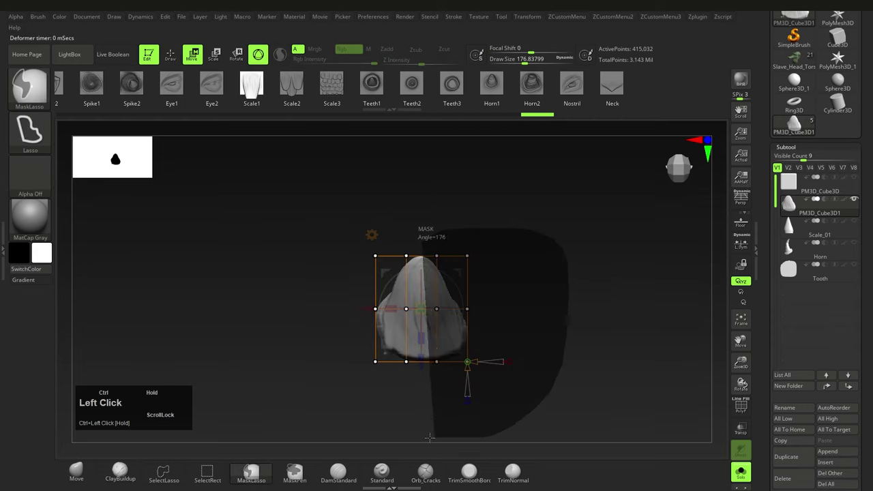
pyautogui.moveTo(339, 308); pyautogui.dragTo(293, 308)
# Step: Scale the reshaped mesh uniformly by about 1.15 with the transform gizmo
pyautogui.press('q')
pyautogui.press('w')
pyautogui.moveTo(402, 362)
pyautogui.mouseDown(button='right')
pyautogui.moveTo(416, 341)
pyautogui.moveTo(411, 324)
pyautogui.mouseUp(button='right')
pyautogui.moveTo(411, 321); pyautogui.dragTo(412, 319)
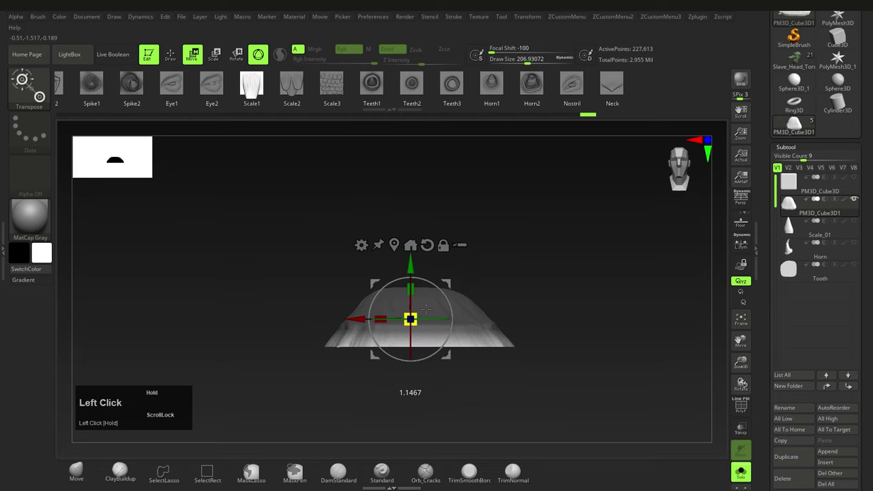
pyautogui.press('q')
pyautogui.moveTo(545, 341); pyautogui.dragTo(448, 345)
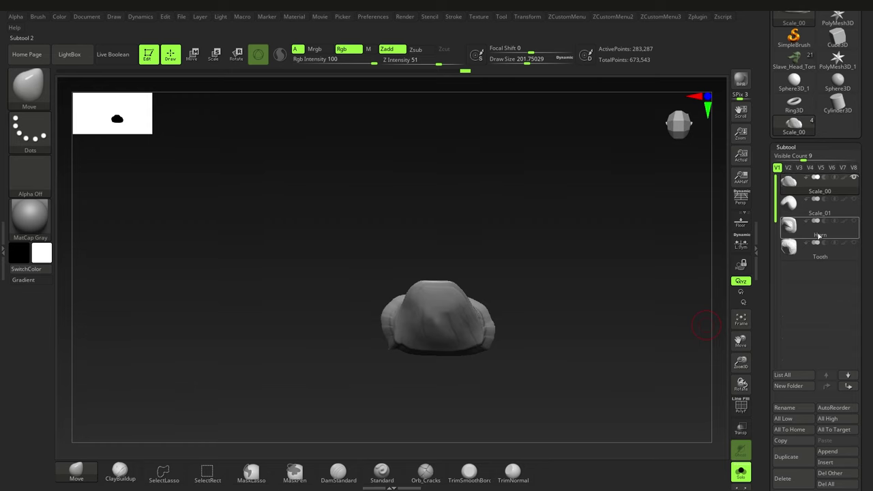
# Step: Create an InsertMultiMesh brush from the Scale_00, Scale_01, Horn and Tooth subtools
pyautogui.click(785, 408)
pyautogui.click(593, 365)
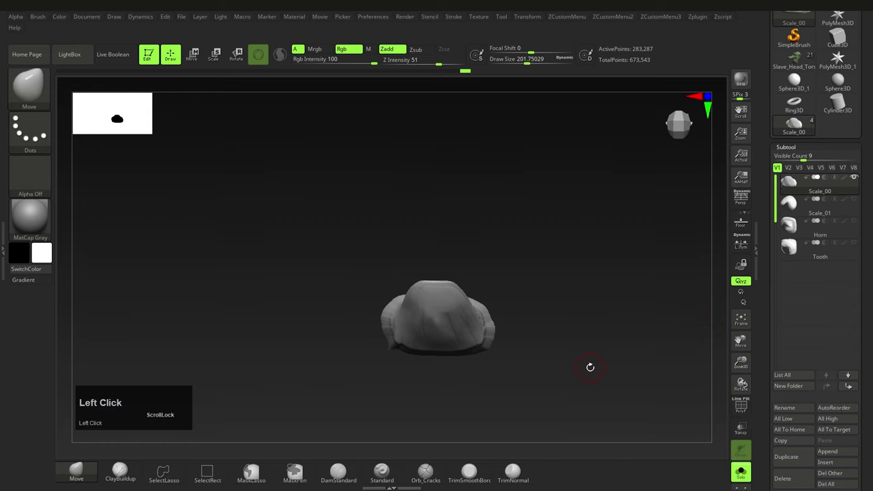
pyautogui.press('b')
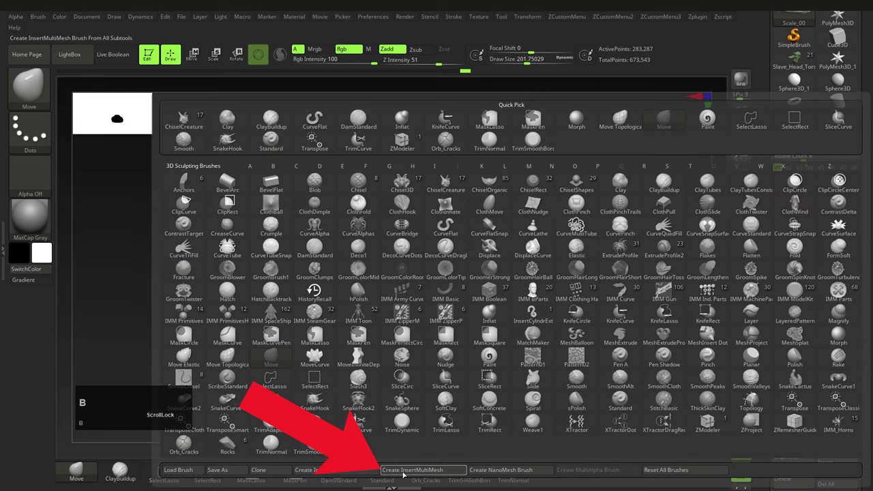
pyautogui.click(419, 470)
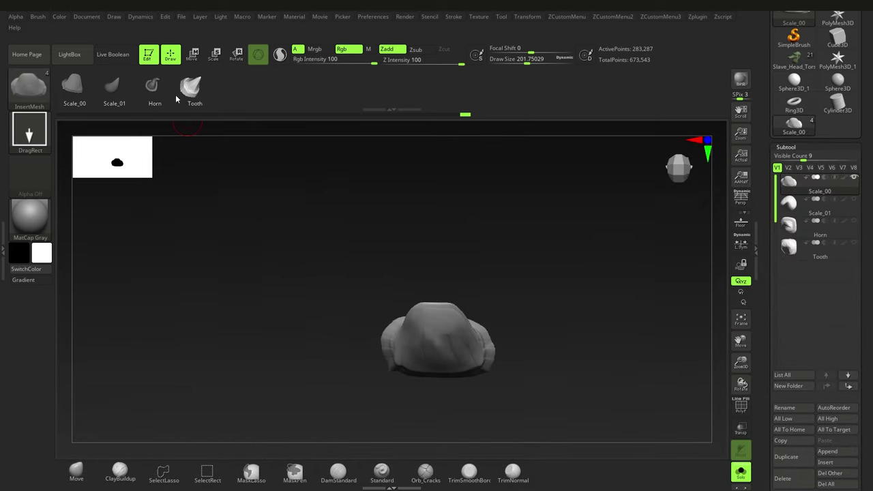
# Step: Test the new brush by placing Scale_00 copies on the mesh, and undo the last one
pyautogui.click(80, 95)
pyautogui.keyDown('alt'); pyautogui.moveTo(363, 304); pyautogui.dragTo(417, 298, button='right'); pyautogui.keyUp('alt')
pyautogui.moveTo(417, 298); pyautogui.dragTo(506, 302)
pyautogui.moveTo(447, 308); pyautogui.dragTo(442, 253, button='right')
pyautogui.moveTo(441, 308); pyautogui.dragTo(471, 278)
pyautogui.hotkey('ctrl', 'z')
# Step: Save the custom insert brush to a file and reopen the brush library
pyautogui.press('b')
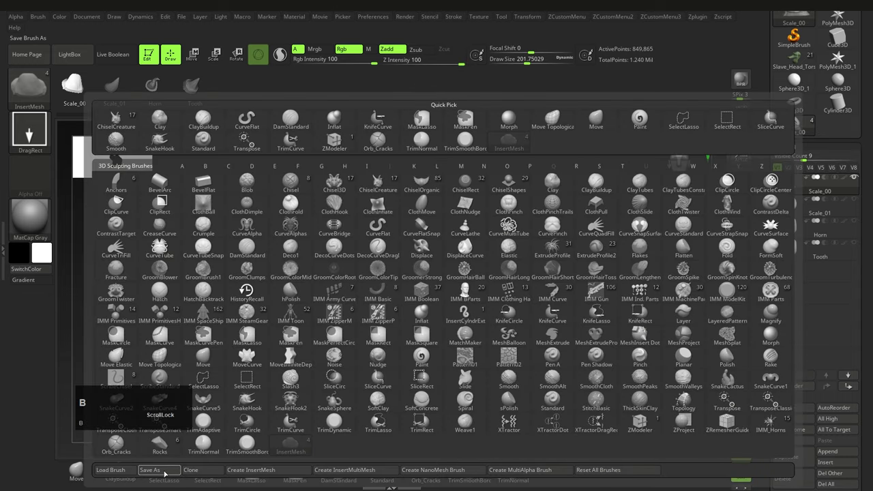
pyautogui.click(164, 470)
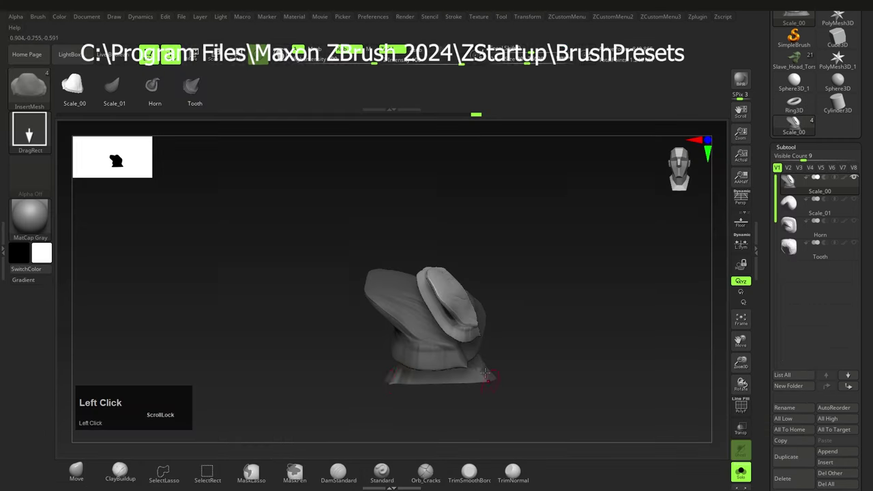
pyautogui.press('b')
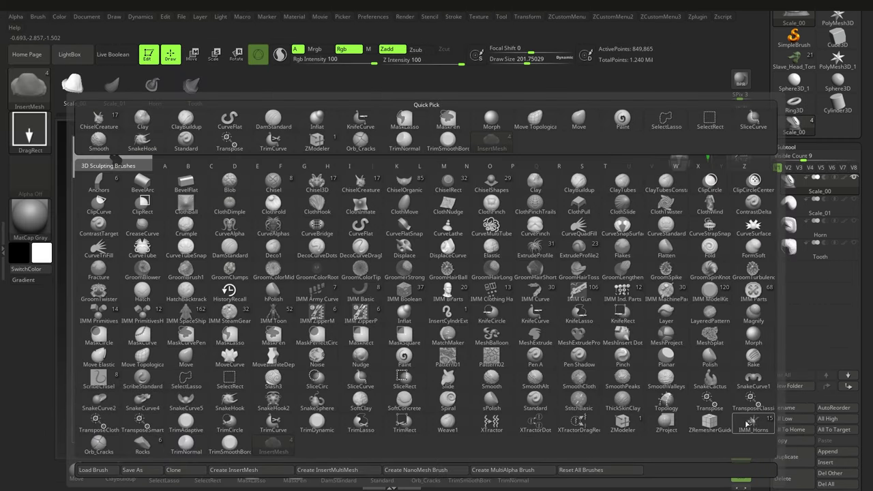
# Step: Close the brush library and undo the remaining Scale_00 test insertions on the mesh
pyautogui.press('Escape')
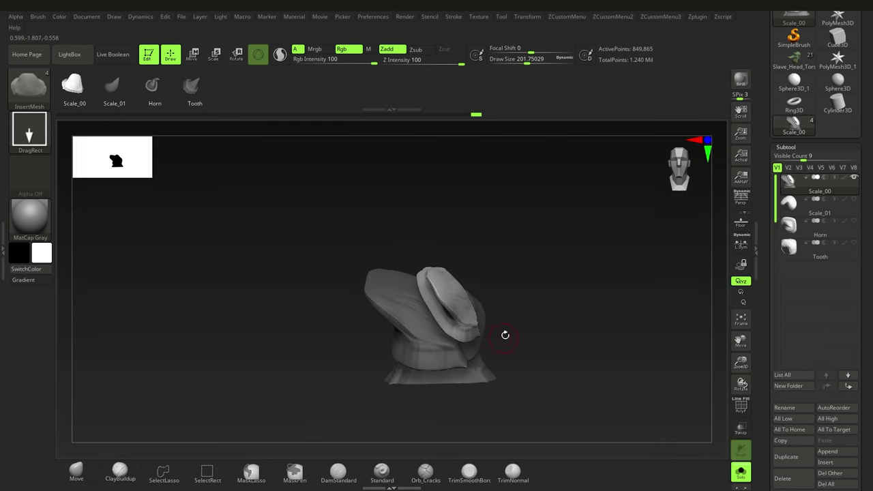
pyautogui.keyDown('shift'); pyautogui.moveTo(505, 335); pyautogui.dragTo(474, 337, button='right'); pyautogui.keyUp('shift')
pyautogui.hotkey('ctrl', 'z')
pyautogui.hotkey('ctrl', 'z')
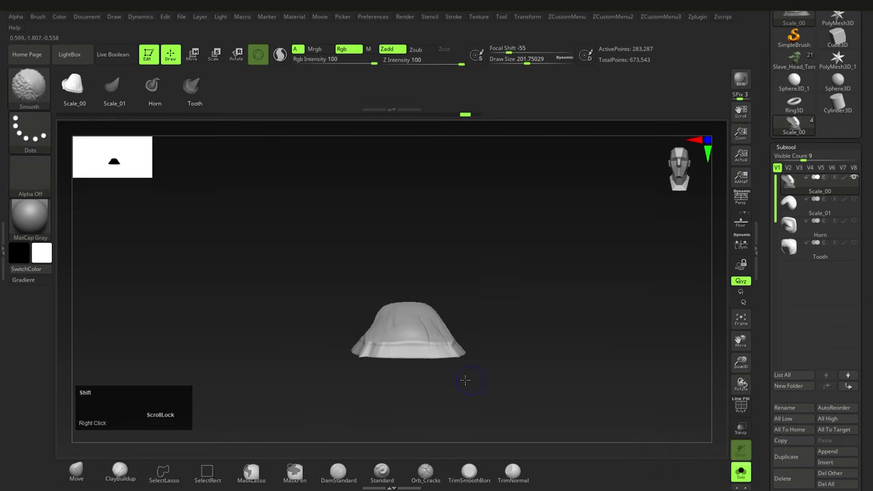
pyautogui.moveTo(466, 380)
pyautogui.mouseDown(button='right')
pyautogui.moveTo(455, 343)
pyautogui.moveTo(441, 367)
pyautogui.moveTo(443, 334)
pyautogui.moveTo(440, 355)
pyautogui.moveTo(427, 323)
pyautogui.mouseUp(button='right')
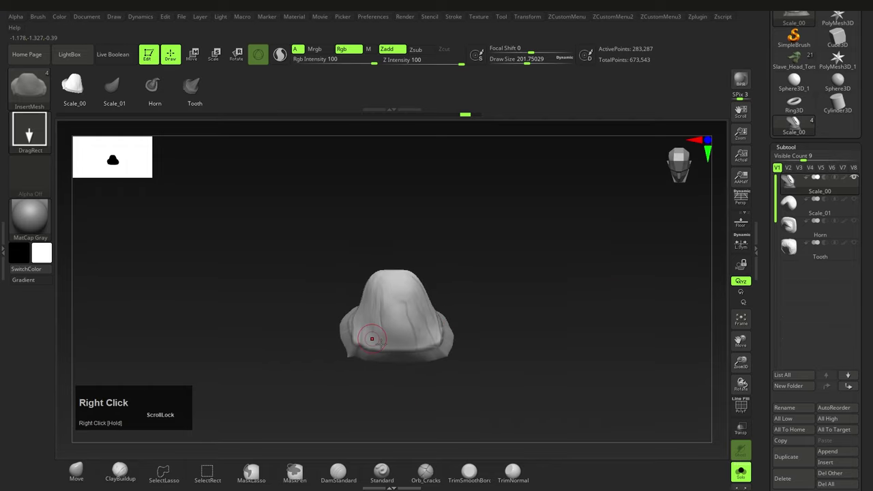
pyautogui.keyDown('shift'); pyautogui.moveTo(371, 339); pyautogui.dragTo(418, 275, button='right'); pyautogui.keyUp('shift')
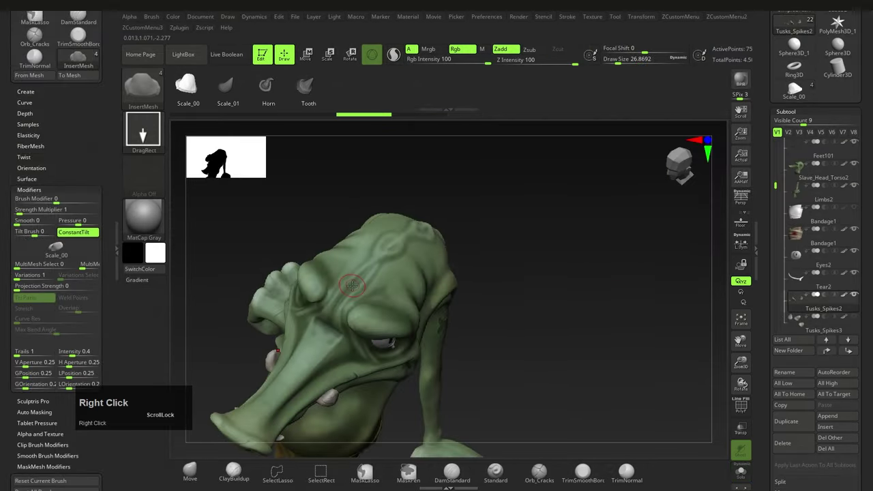
# Step: Place two Scale_00 copies on top of the green creature's head with the custom insert brush
pyautogui.moveTo(355, 275); pyautogui.dragTo(335, 310)
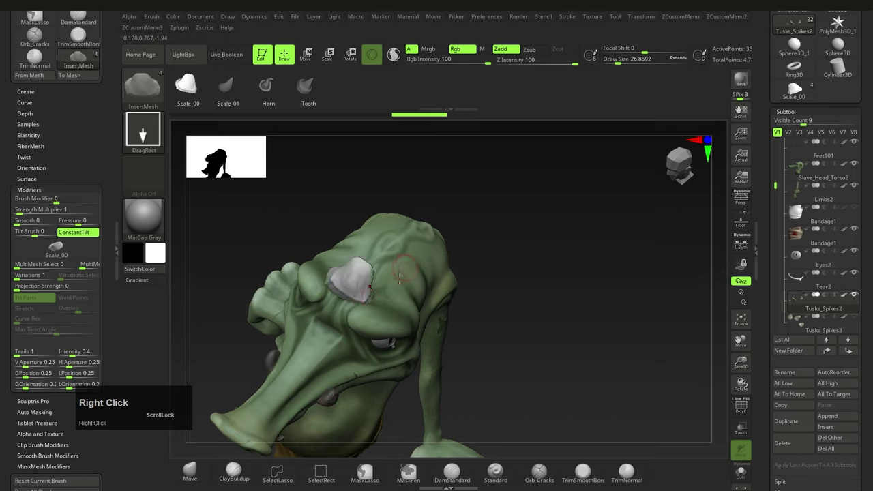
pyautogui.moveTo(430, 228); pyautogui.dragTo(398, 249, button='right')
pyautogui.moveTo(411, 224); pyautogui.dragTo(370, 271)
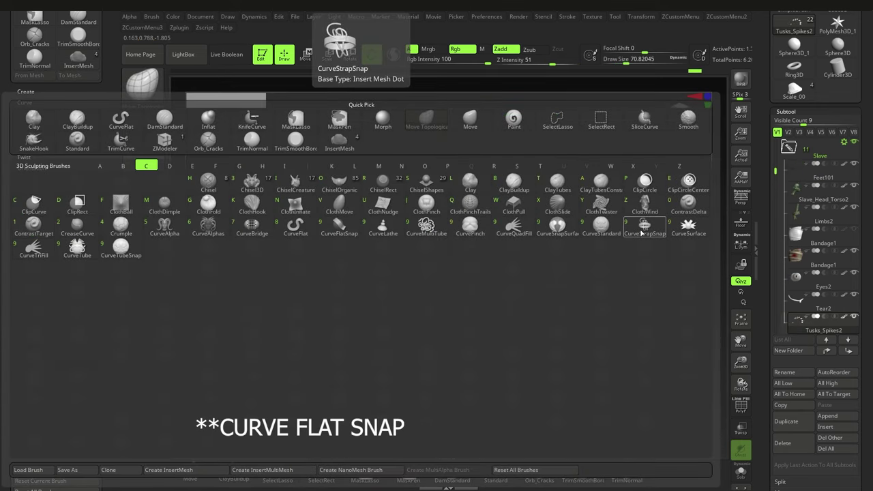
# Step: Draw a flat strip over the creature's head and down its back with the CurveFlatSnap brush
pyautogui.click(339, 227)
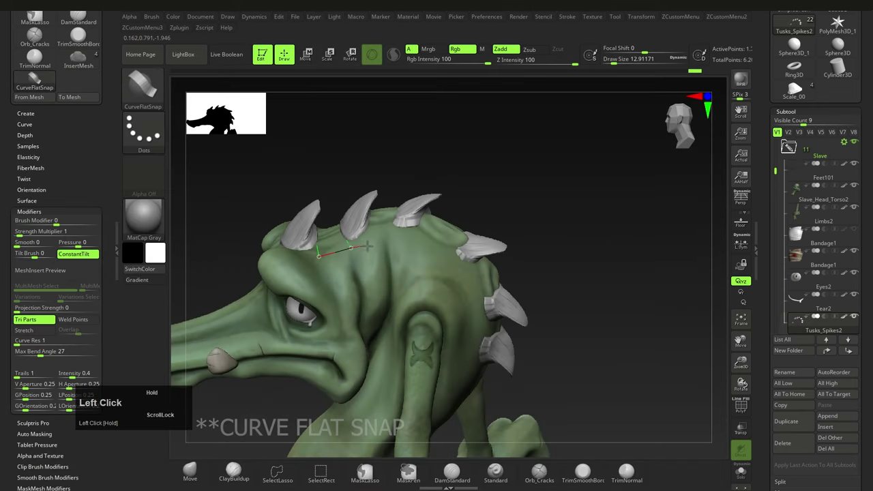
pyautogui.moveTo(317, 240); pyautogui.dragTo(471, 245)
pyautogui.moveTo(471, 244); pyautogui.dragTo(394, 220, button='right')
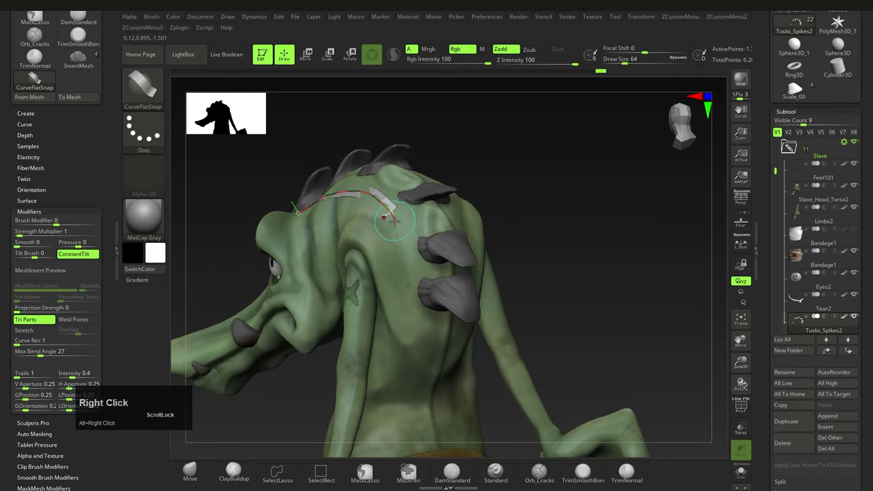
pyautogui.moveTo(394, 220); pyautogui.dragTo(407, 304)
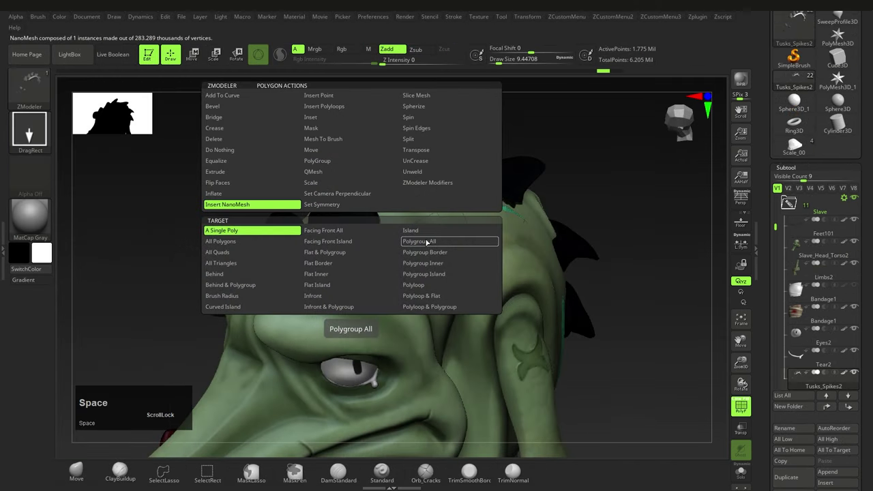
# Step: Apply ZModeler's Insert NanoMesh action with the Polygroup All target to the curve strip, and open the NanoMesh settings
pyautogui.click(423, 242)
pyautogui.click(347, 275)
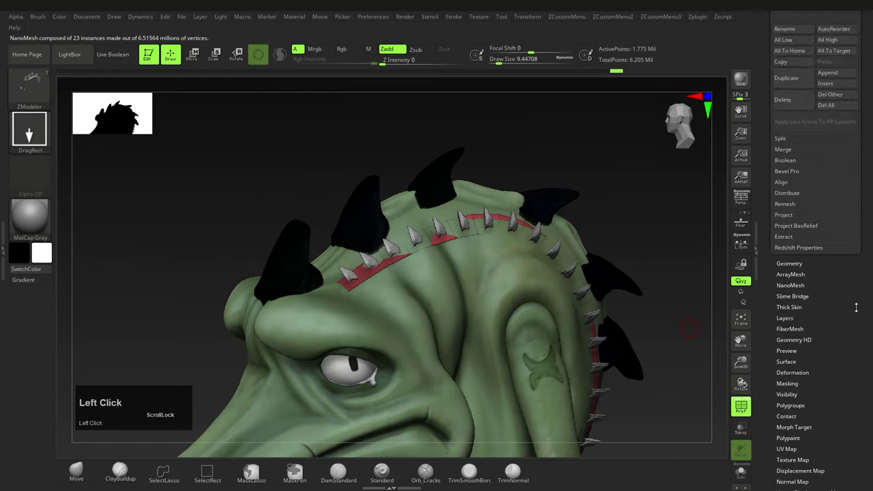
pyautogui.moveTo(856, 308); pyautogui.dragTo(855, 220)
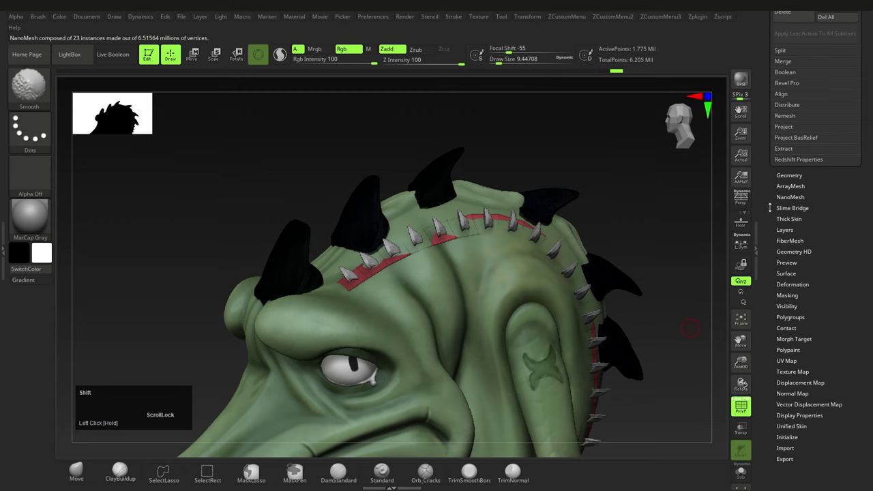
pyautogui.click(790, 197)
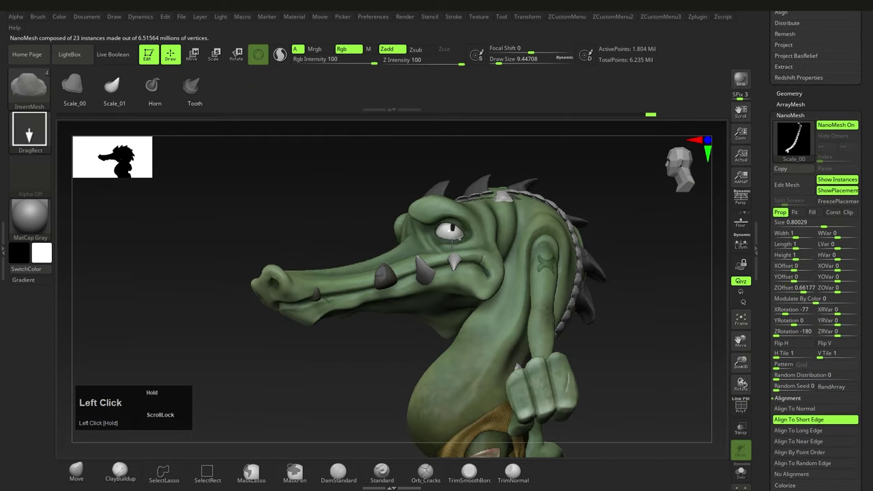
# Step: Place Scale_01 meshes as teeth along the creature's mouth and snout
pyautogui.moveTo(452, 242); pyautogui.dragTo(451, 239)
pyautogui.moveTo(437, 249); pyautogui.dragTo(363, 290, button='right')
pyautogui.moveTo(375, 301); pyautogui.dragTo(377, 304)
pyautogui.moveTo(377, 304); pyautogui.dragTo(342, 280, button='right')
pyautogui.moveTo(338, 278); pyautogui.dragTo(351, 304)
pyautogui.moveTo(362, 300); pyautogui.dragTo(403, 270, button='right')
pyautogui.moveTo(402, 270); pyautogui.dragTo(398, 253)
pyautogui.moveTo(403, 272)
pyautogui.mouseDown(button='right')
pyautogui.moveTo(384, 332)
pyautogui.moveTo(399, 273)
pyautogui.mouseUp(button='right')
pyautogui.moveTo(399, 273); pyautogui.dragTo(428, 271, button='right')
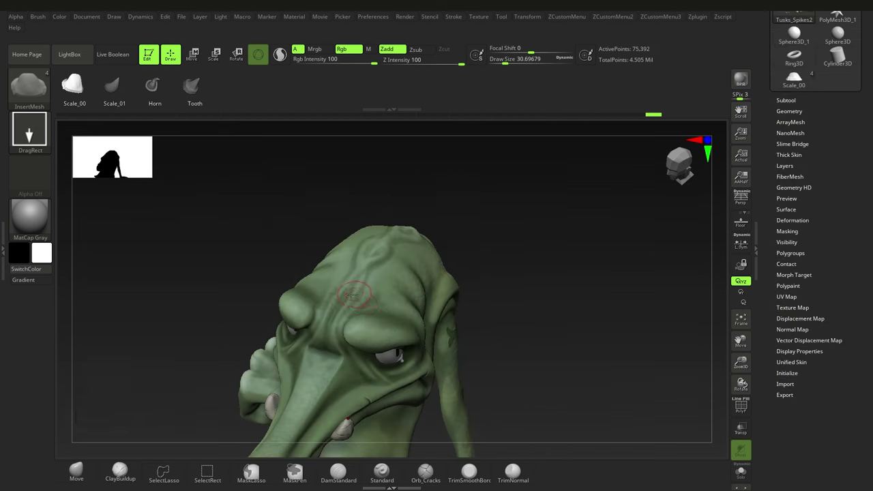
# Step: Insert a Scale_00 mesh on the creature's forehead between the brows, undoing the first attempt
pyautogui.moveTo(341, 300); pyautogui.dragTo(340, 328)
pyautogui.hotkey('ctrl', 'z')
pyautogui.moveTo(340, 329); pyautogui.dragTo(338, 316, button='right')
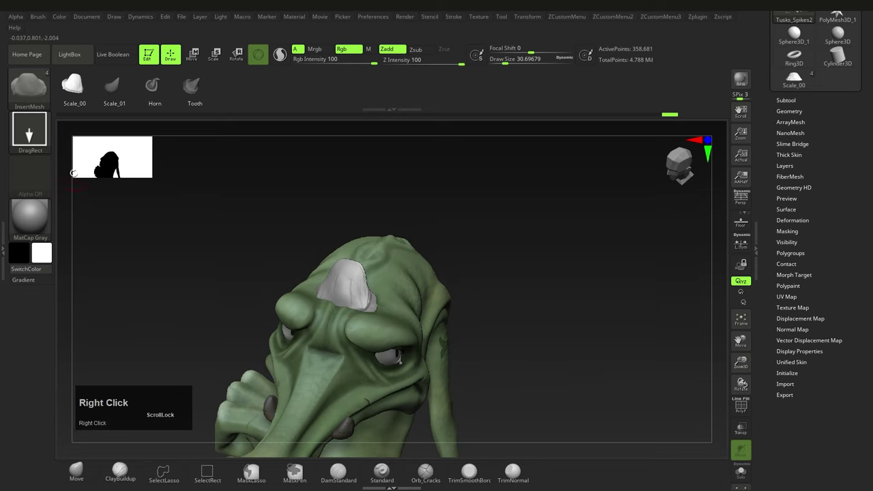
# Step: Set the insert brush's Imbed depth to -2
pyautogui.click(2, 250)
pyautogui.click(30, 28)
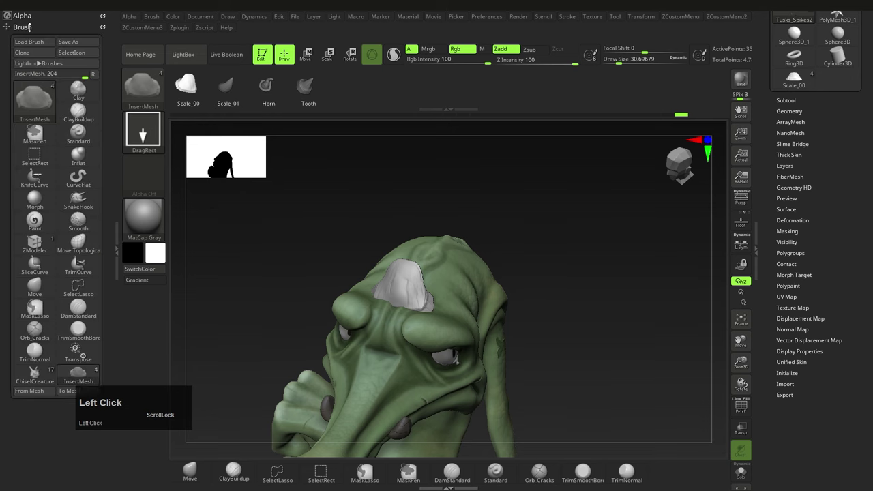
pyautogui.moveTo(5, 225); pyautogui.dragTo(10, 182)
pyautogui.press('shift')
pyautogui.click(25, 298)
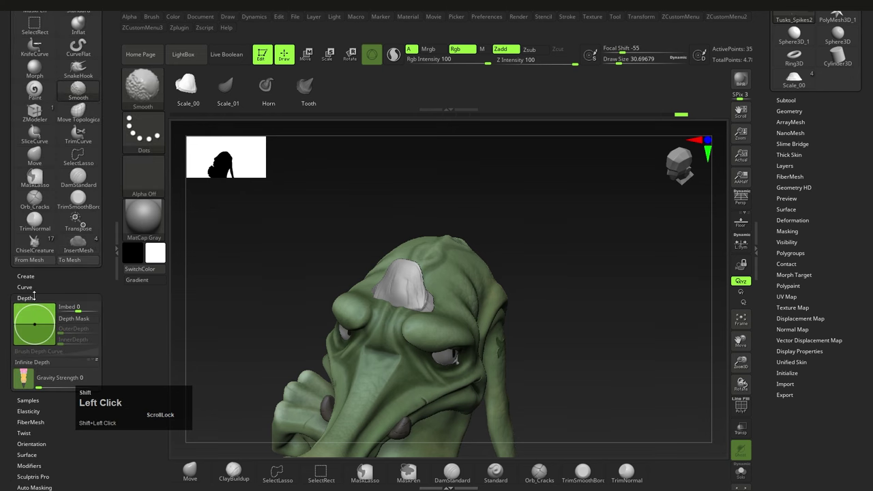
# Step: Try placing further Scale_00 copies behind the forehead scale, and undo them
pyautogui.moveTo(363, 289); pyautogui.dragTo(424, 259, button='right')
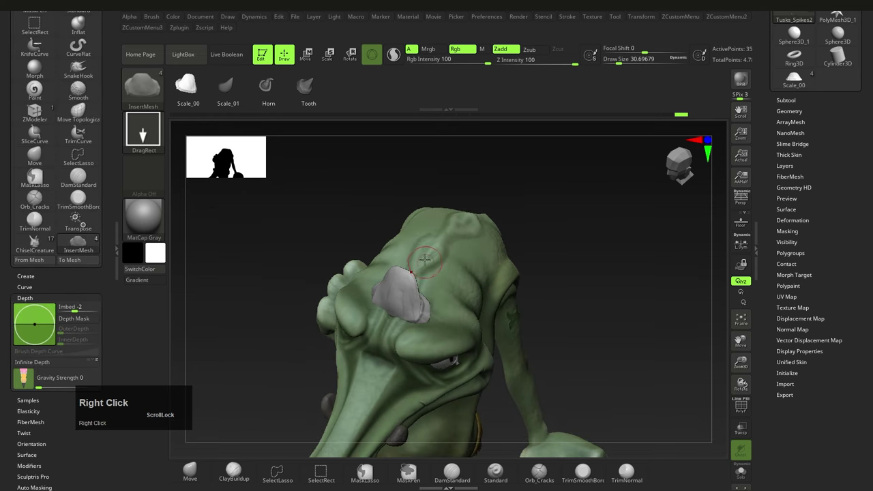
pyautogui.moveTo(427, 251); pyautogui.dragTo(423, 256)
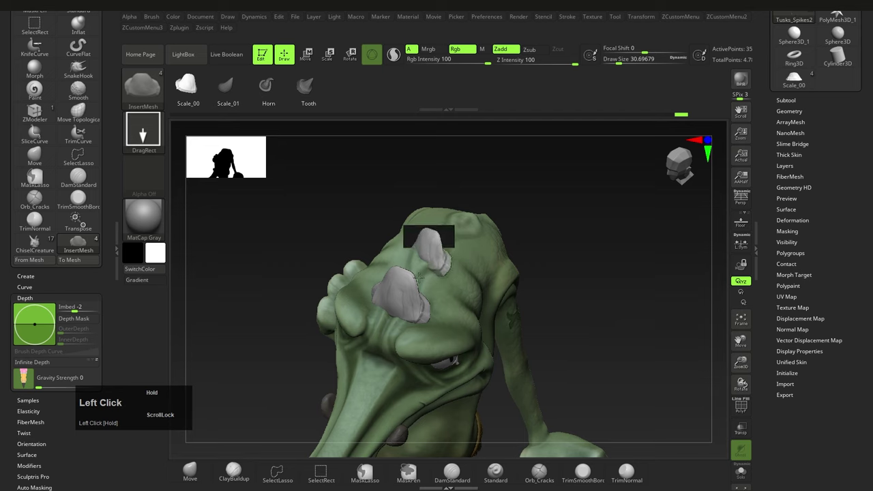
pyautogui.moveTo(423, 256); pyautogui.dragTo(437, 268, button='right')
pyautogui.hotkey('ctrl', 'z')
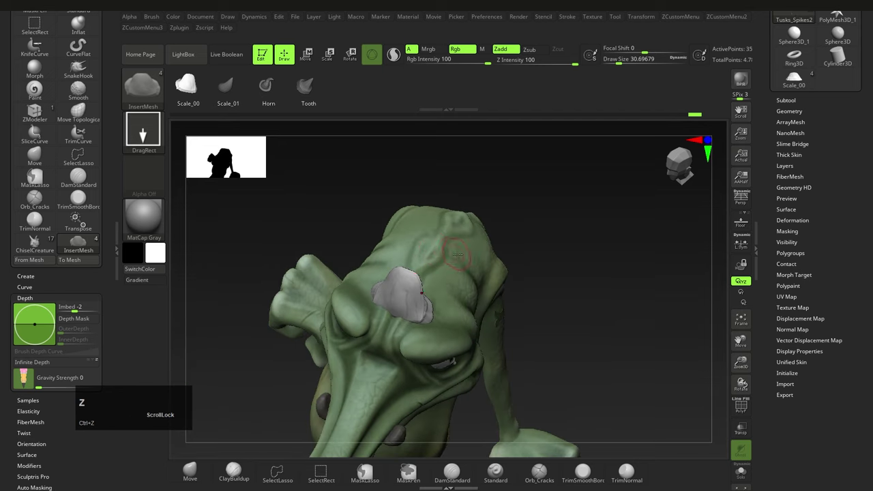
pyautogui.moveTo(435, 247); pyautogui.dragTo(459, 279)
pyautogui.hotkey('ctrl', 'z')
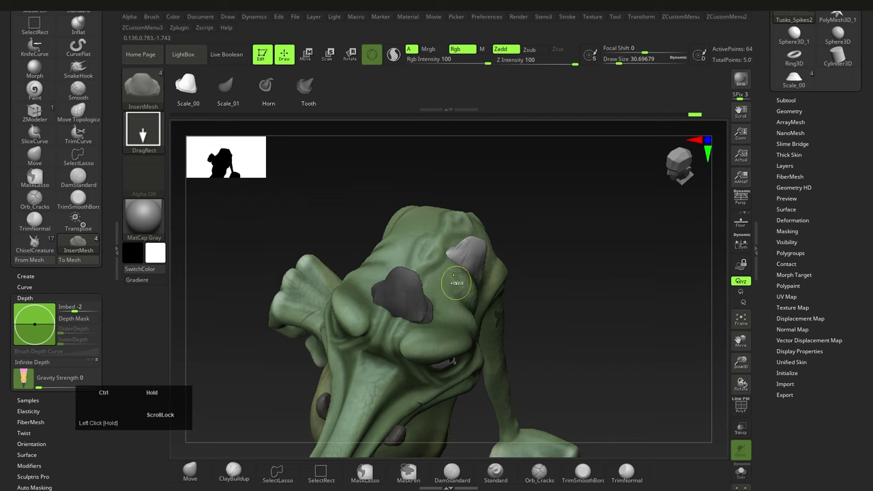
pyautogui.hotkey('ctrl', 'z')
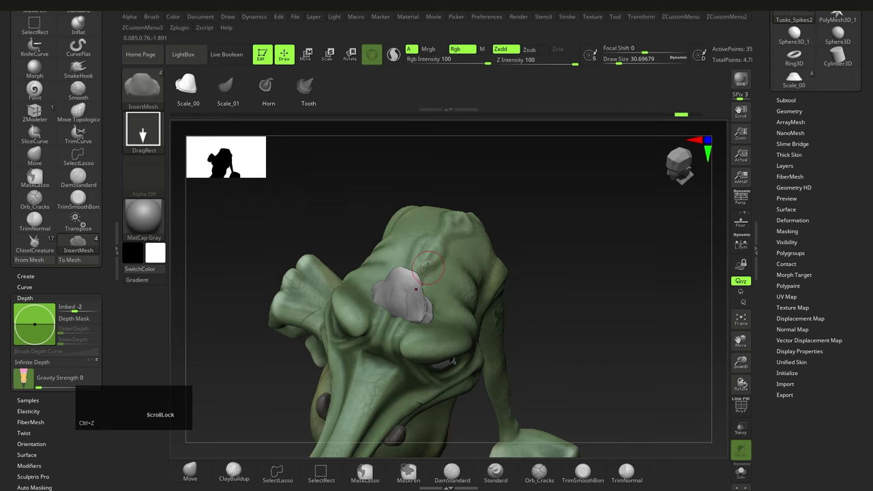
# Step: Insert a Scale_00 mesh on the creature's upper back behind the head, undoing the first attempt
pyautogui.moveTo(427, 267)
pyautogui.mouseDown(button='right')
pyautogui.moveTo(396, 255)
pyautogui.moveTo(420, 267)
pyautogui.mouseUp(button='right')
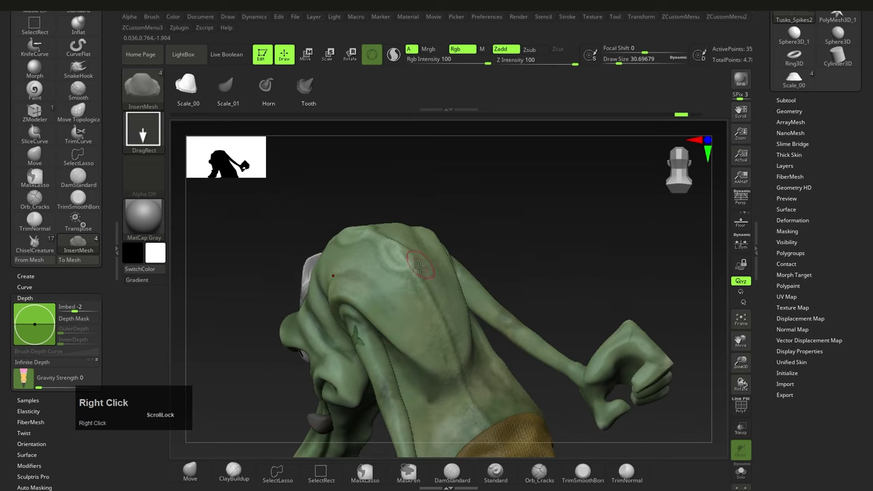
pyautogui.moveTo(416, 271); pyautogui.dragTo(438, 290)
pyautogui.moveTo(431, 278); pyautogui.dragTo(386, 226, button='right')
pyautogui.hotkey('ctrl', 'z')
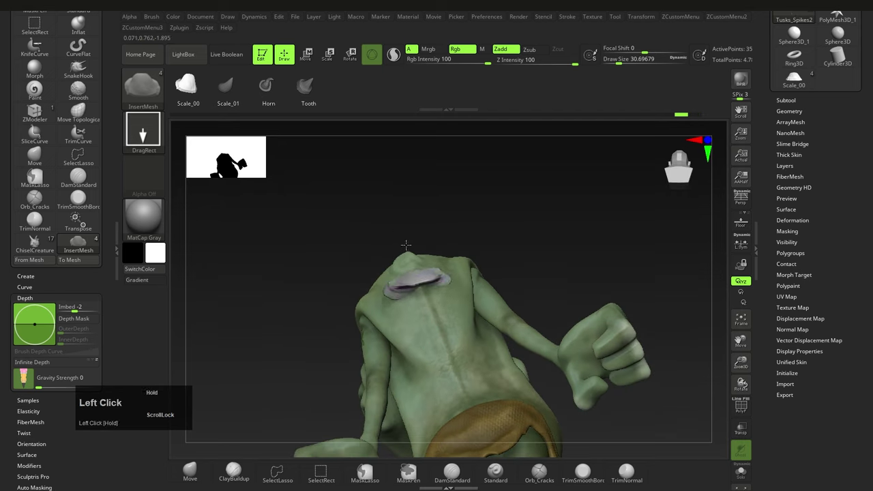
pyautogui.moveTo(395, 290); pyautogui.dragTo(386, 307, button='right')
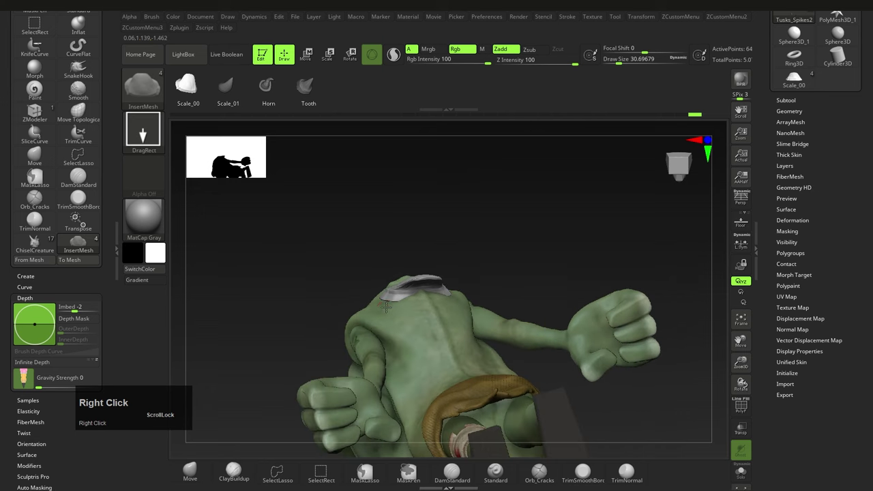
# Step: Adjust the scale on the upper back from several sides with the Move Topological brush at a draw size of about 101
pyautogui.press('b')
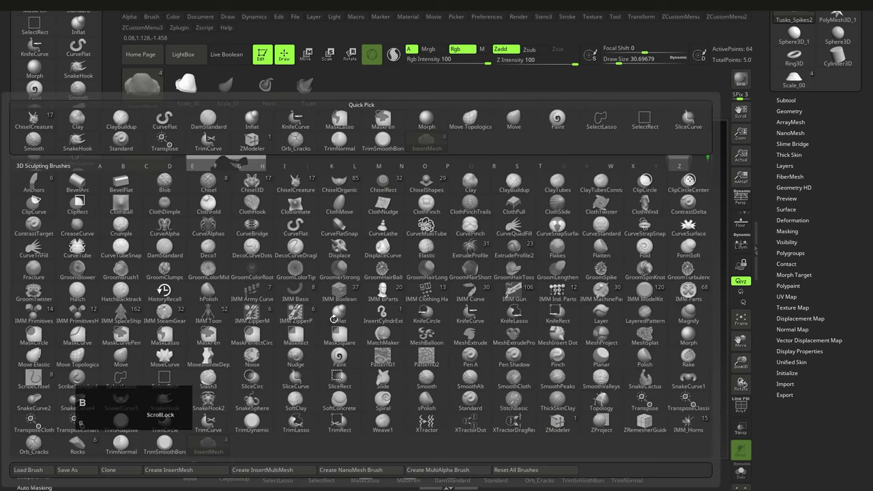
pyautogui.press('m')
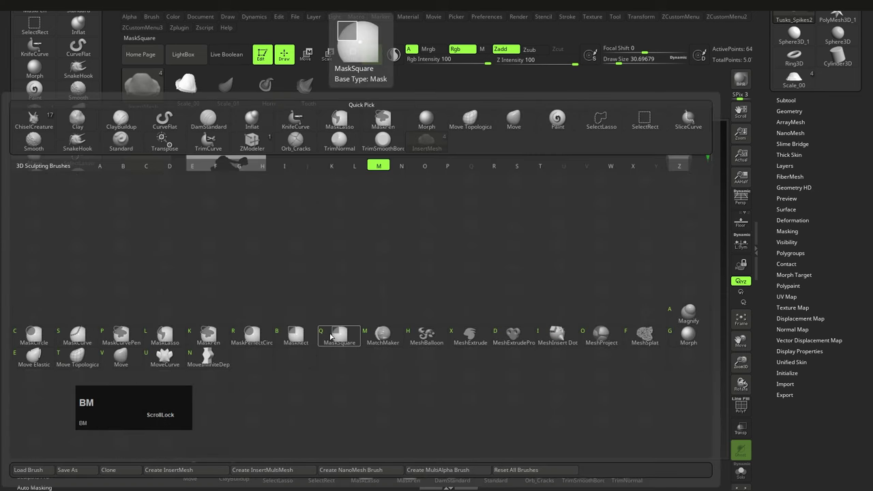
pyautogui.click(85, 362)
pyautogui.press('s')
pyautogui.moveTo(416, 271); pyautogui.dragTo(426, 271)
pyautogui.moveTo(418, 279)
pyautogui.mouseDown(button='right')
pyautogui.moveTo(390, 281)
pyautogui.moveTo(394, 271)
pyautogui.mouseUp(button='right')
pyautogui.press('s')
pyautogui.click(385, 279)
pyautogui.moveTo(388, 276); pyautogui.dragTo(376, 290)
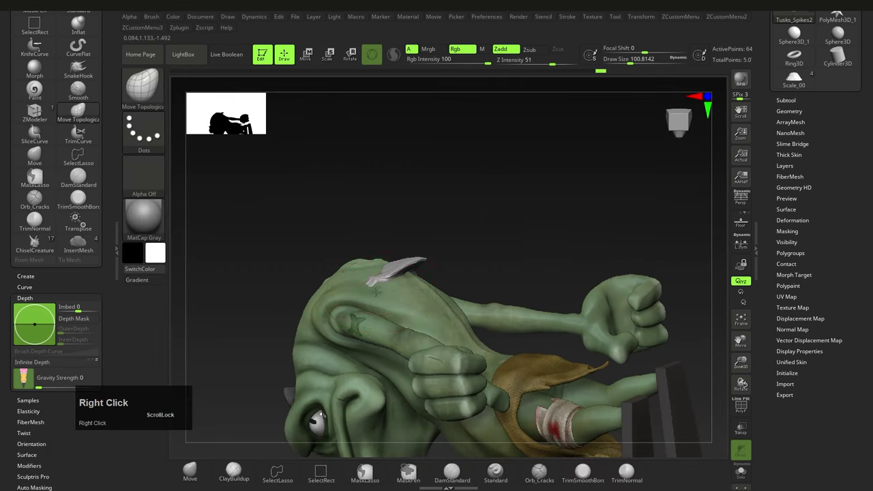
pyautogui.moveTo(376, 292); pyautogui.dragTo(414, 268, button='right')
pyautogui.moveTo(414, 267); pyautogui.dragTo(408, 274)
pyautogui.moveTo(408, 275); pyautogui.dragTo(446, 269, button='right')
pyautogui.moveTo(447, 269); pyautogui.dragTo(439, 292)
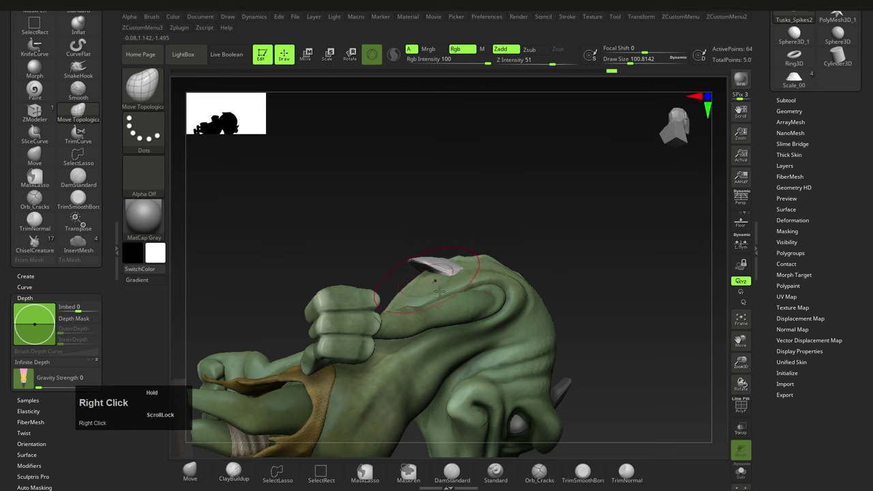
pyautogui.moveTo(439, 291); pyautogui.dragTo(455, 302, button='right')
# Step: Switch back to the custom InsertMesh brush and set its draw size to about 35
pyautogui.press('b')
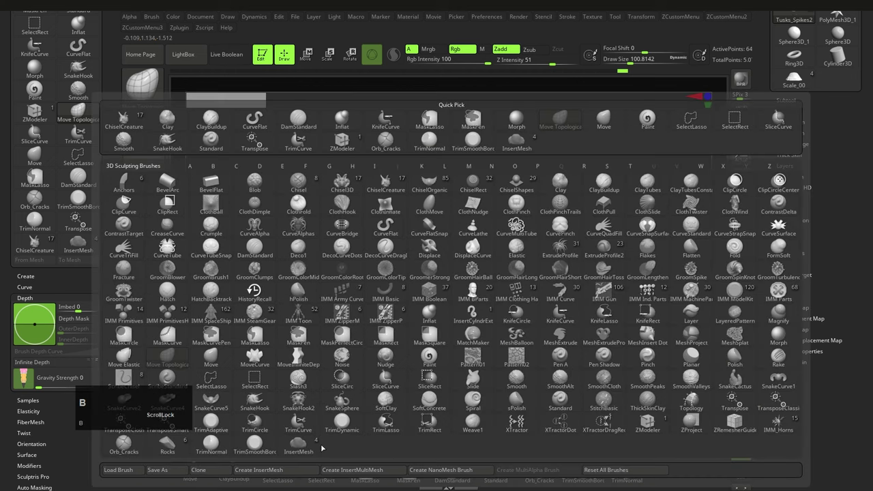
pyautogui.click(318, 446)
pyautogui.press('s')
pyautogui.moveTo(397, 249); pyautogui.dragTo(387, 250)
pyautogui.moveTo(423, 300)
pyautogui.keyDown('alt'); pyautogui.mouseDown(button='right')
pyautogui.moveTo(422, 281)
pyautogui.moveTo(414, 313)
pyautogui.mouseUp(button='right'); pyautogui.keyUp('alt')
# Step: Set the insert brush's Projection Strength modifier to 49
pyautogui.keyDown('shift'); pyautogui.click(42, 298); pyautogui.keyUp('shift')
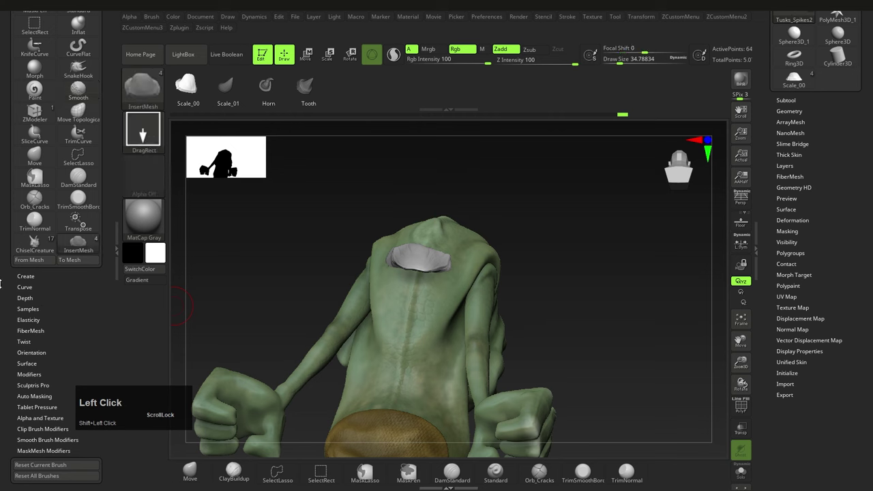
pyautogui.moveTo(0, 281)
pyautogui.mouseDown()
pyautogui.moveTo(3, 344)
pyautogui.moveTo(4, 177)
pyautogui.moveTo(7, 257)
pyautogui.mouseUp()
pyautogui.click(29, 258)
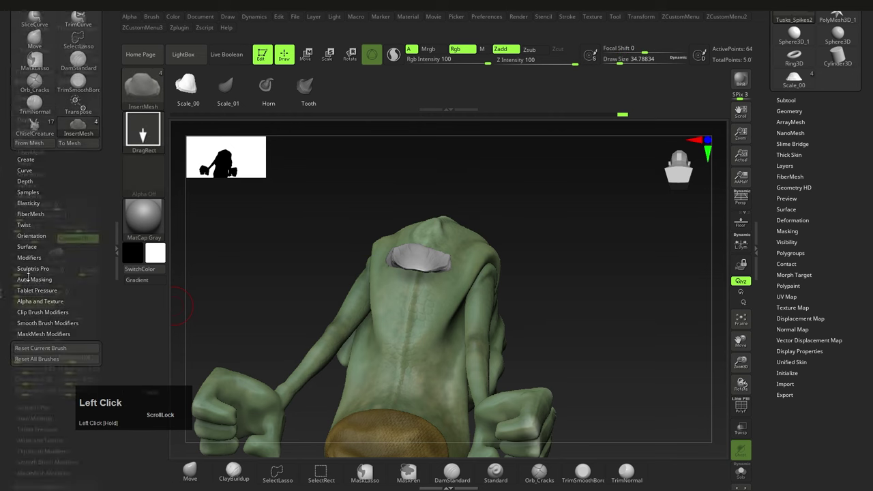
pyautogui.moveTo(1, 353); pyautogui.dragTo(1, 292)
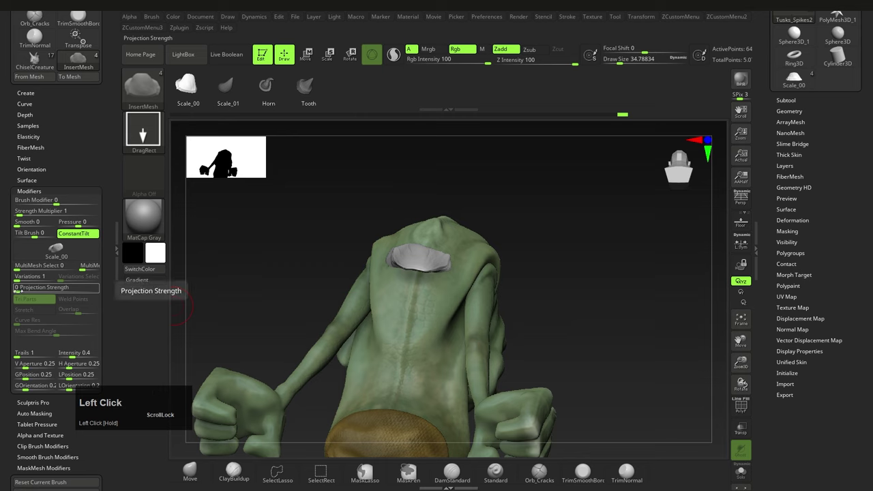
pyautogui.click(30, 291)
pyautogui.moveTo(56, 292); pyautogui.dragTo(54, 292)
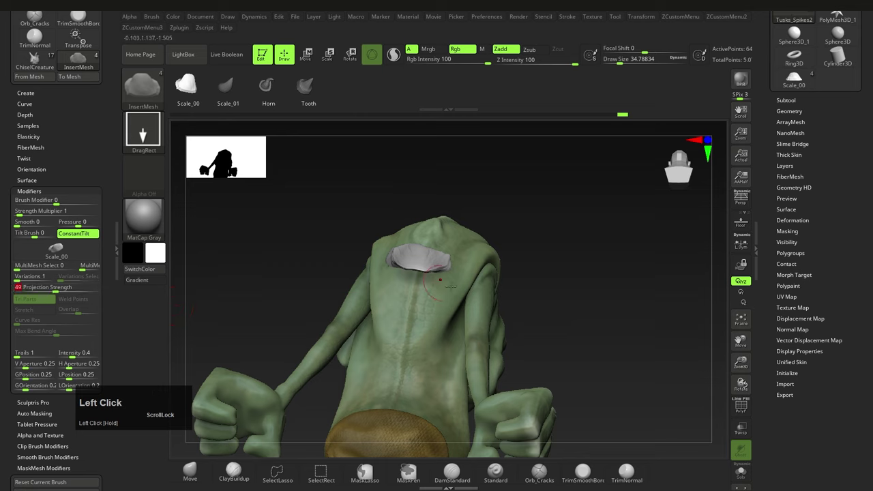
pyautogui.moveTo(417, 290); pyautogui.dragTo(412, 316, button='right')
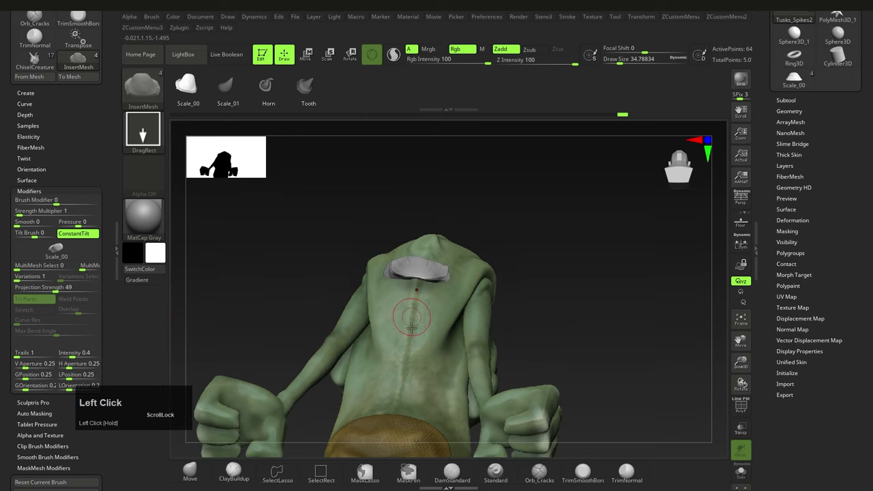
pyautogui.rightClick(411, 317)
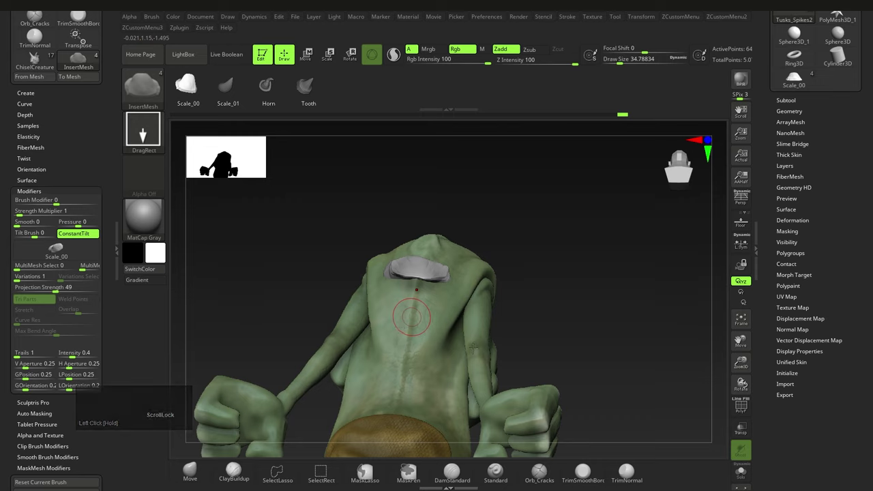
# Step: Save the current project file
pyautogui.hotkey('ctrl', 's')
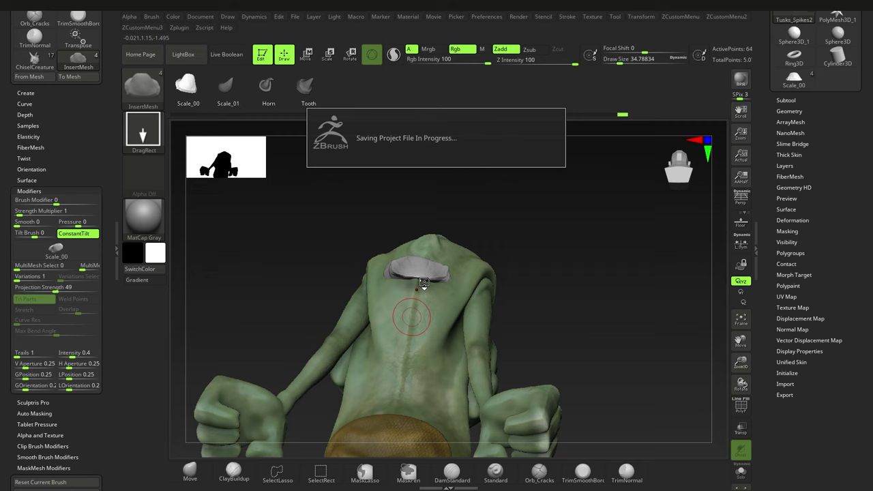
pyautogui.hotkey('alt', 'Tab')
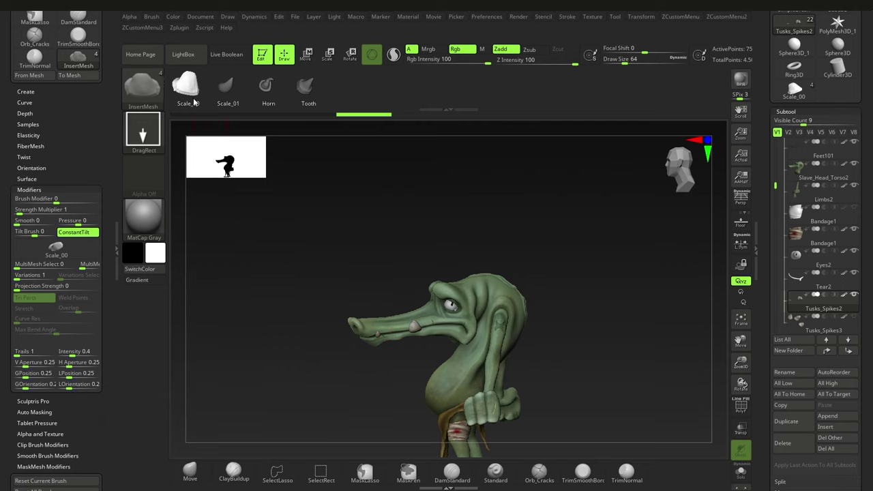
# Step: Try inserting a Scale_00 mesh on the creature's upper back at a draw size of about 41, and undo it
pyautogui.press('s')
pyautogui.moveTo(466, 267); pyautogui.dragTo(461, 267)
pyautogui.keyDown('alt'); pyautogui.moveTo(512, 308); pyautogui.dragTo(444, 261, button='right'); pyautogui.keyUp('alt')
pyautogui.moveTo(445, 261)
pyautogui.mouseDown(button='right')
pyautogui.moveTo(418, 261)
pyautogui.moveTo(415, 307)
pyautogui.mouseUp(button='right')
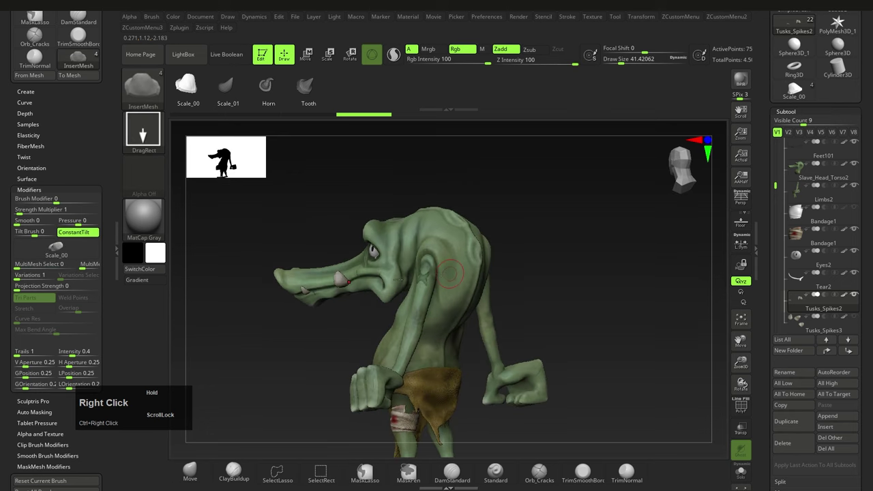
pyautogui.moveTo(573, 271); pyautogui.dragTo(524, 277, button='right')
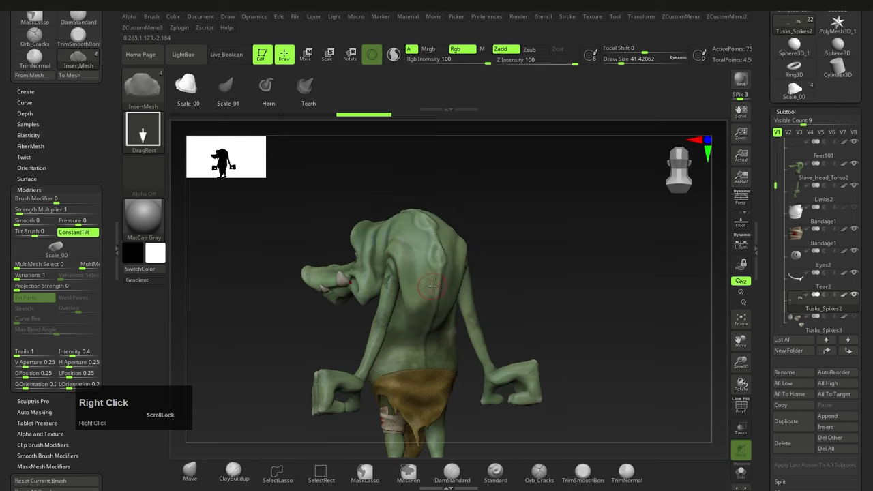
pyautogui.moveTo(433, 286); pyautogui.dragTo(424, 312)
pyautogui.keyDown('ctrl'); pyautogui.moveTo(429, 290); pyautogui.dragTo(443, 311, button='right'); pyautogui.keyUp('ctrl')
pyautogui.hotkey('ctrl', 'z')
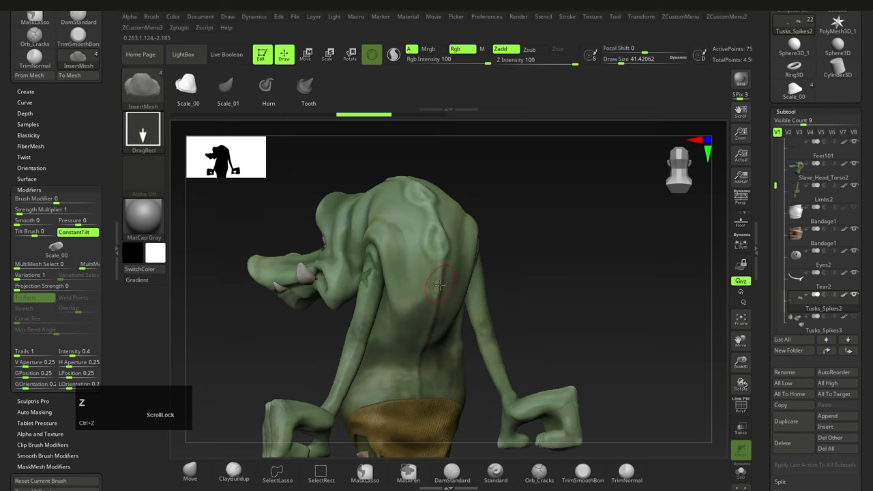
pyautogui.moveTo(418, 275); pyautogui.dragTo(363, 268, button='right')
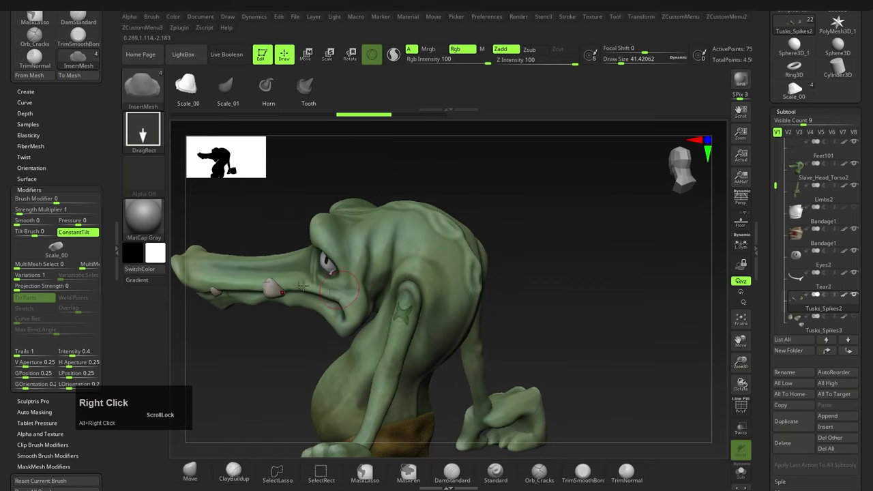
# Step: Try moving the scales on top of the creature's head with the Move Topological brush, and undo the displacement
pyautogui.moveTo(303, 287); pyautogui.dragTo(453, 341, button='right')
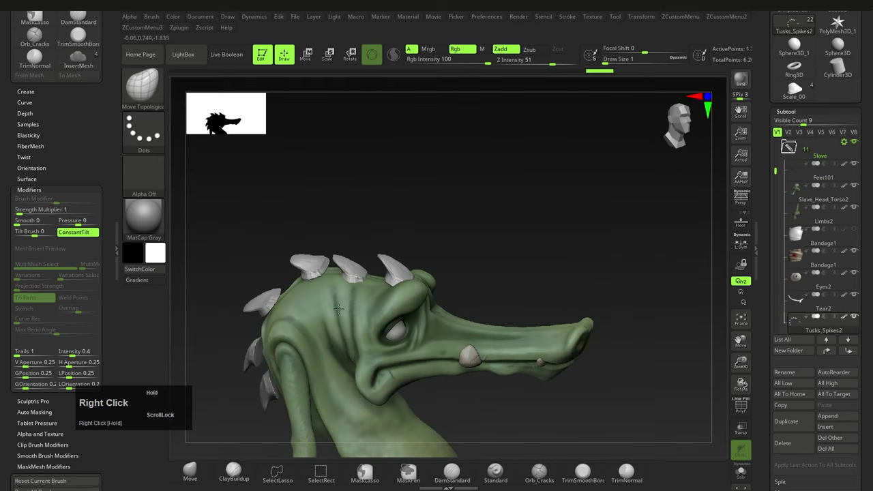
pyautogui.moveTo(358, 306); pyautogui.dragTo(339, 302, button='right')
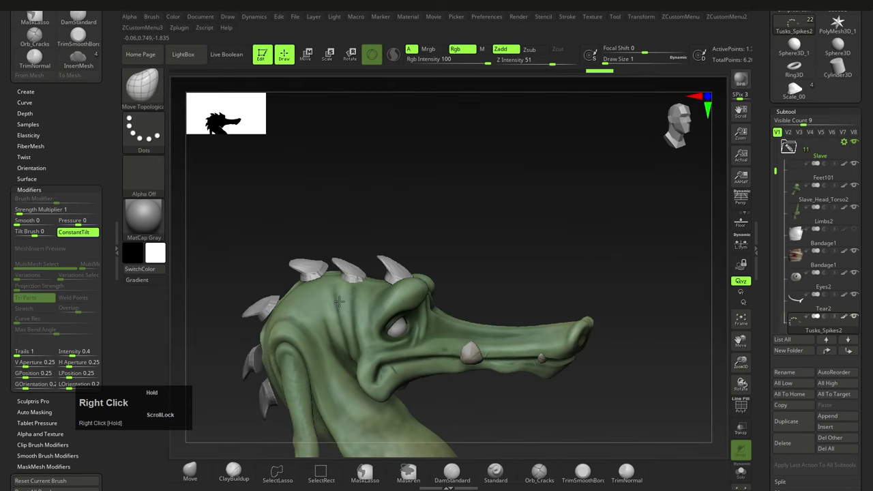
pyautogui.moveTo(337, 269); pyautogui.dragTo(352, 274)
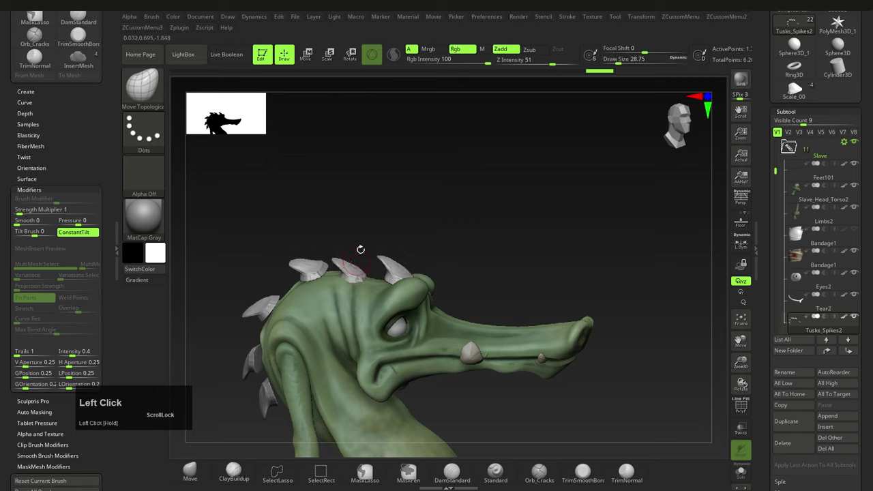
pyautogui.press('s')
pyautogui.moveTo(343, 241); pyautogui.dragTo(343, 242)
pyautogui.moveTo(312, 279); pyautogui.dragTo(315, 266, button='right')
pyautogui.moveTo(313, 282); pyautogui.dragTo(306, 233)
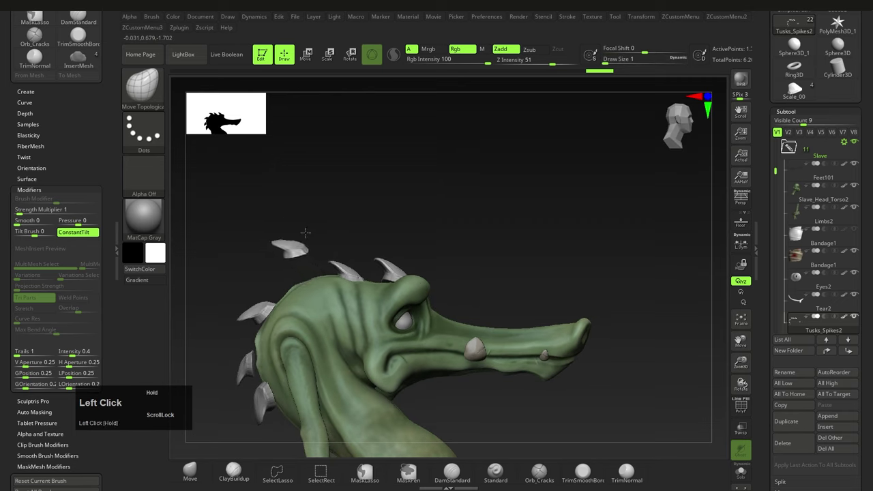
pyautogui.moveTo(321, 286); pyautogui.dragTo(299, 278)
pyautogui.hotkey('ctrl', 'z')
# Step: Set the Move Topological draw size to about 65 and adjust the lowest scale on the creature's back
pyautogui.moveTo(281, 301)
pyautogui.mouseDown(button='right')
pyautogui.moveTo(310, 284)
pyautogui.moveTo(331, 308)
pyautogui.moveTo(325, 314)
pyautogui.moveTo(352, 308)
pyautogui.mouseUp(button='right')
pyautogui.press('s')
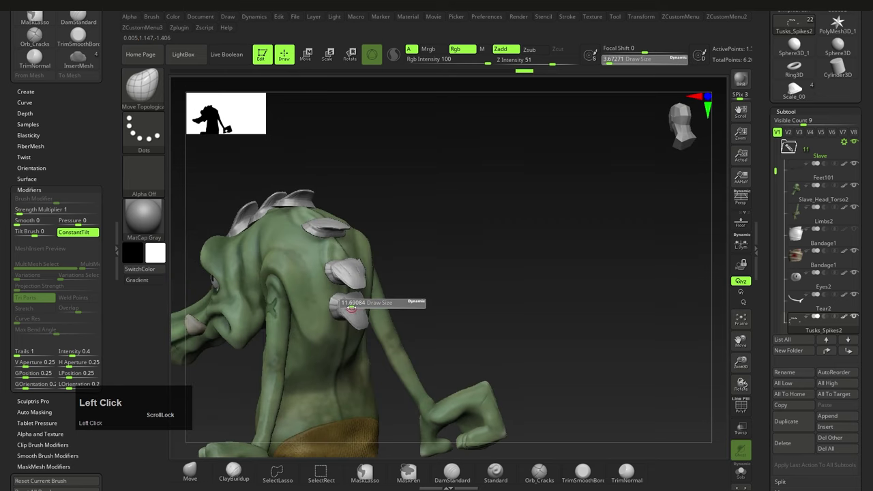
pyautogui.moveTo(357, 308); pyautogui.dragTo(361, 308)
pyautogui.moveTo(362, 307); pyautogui.dragTo(363, 292, button='right')
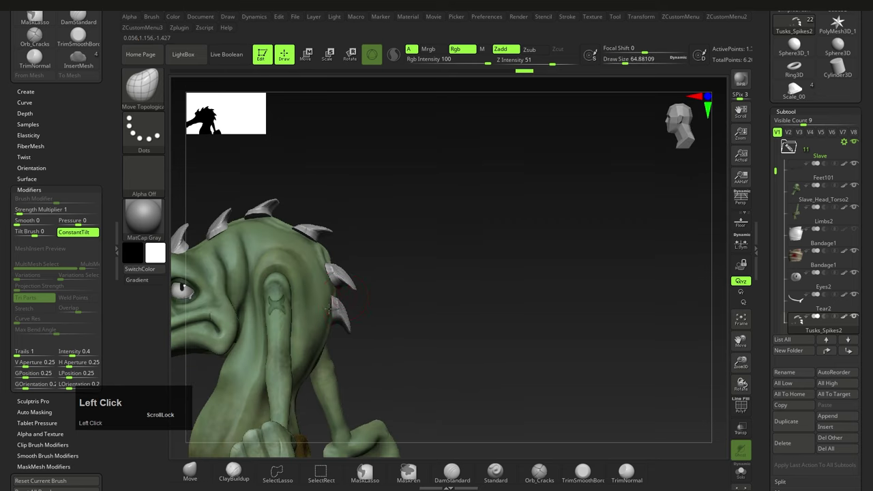
pyautogui.moveTo(347, 300); pyautogui.dragTo(390, 307, button='right')
pyautogui.moveTo(367, 321); pyautogui.dragTo(366, 312)
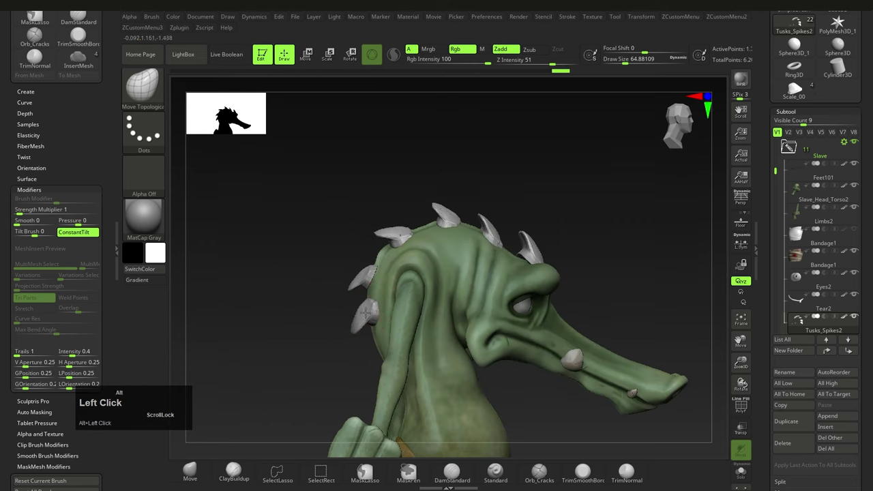
# Step: Change the brush's draw size and adjust the second-lowest scale on the creature's back
pyautogui.moveTo(367, 283); pyautogui.dragTo(361, 279, button='right')
pyautogui.press('s')
pyautogui.click(369, 272)
pyautogui.moveTo(369, 278); pyautogui.dragTo(377, 276)
pyautogui.moveTo(392, 284)
pyautogui.mouseDown(button='right')
pyautogui.moveTo(428, 284)
pyautogui.moveTo(365, 299)
pyautogui.mouseUp(button='right')
pyautogui.click(365, 299)
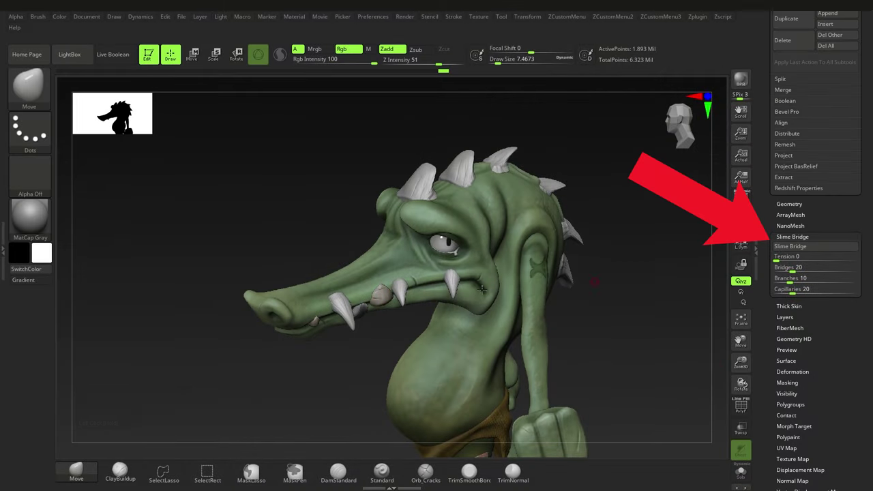
# Step: Mask the two rear tusks along the creature's mouth as the ends for a slime bridge
pyautogui.moveTo(405, 290)
pyautogui.keyDown('alt'); pyautogui.mouseDown(button='right')
pyautogui.moveTo(397, 298)
pyautogui.moveTo(427, 341)
pyautogui.mouseUp(button='right'); pyautogui.keyUp('alt')
pyautogui.moveTo(431, 350)
pyautogui.keyDown('ctrl'); pyautogui.mouseDown()
pyautogui.moveTo(432, 301)
pyautogui.moveTo(396, 279)
pyautogui.moveTo(426, 374)
pyautogui.moveTo(436, 369)
pyautogui.mouseUp(); pyautogui.keyUp('ctrl')
pyautogui.moveTo(467, 344)
pyautogui.keyDown('ctrl'); pyautogui.mouseDown()
pyautogui.moveTo(471, 278)
pyautogui.moveTo(523, 287)
pyautogui.moveTo(526, 345)
pyautogui.mouseUp(); pyautogui.keyUp('ctrl')
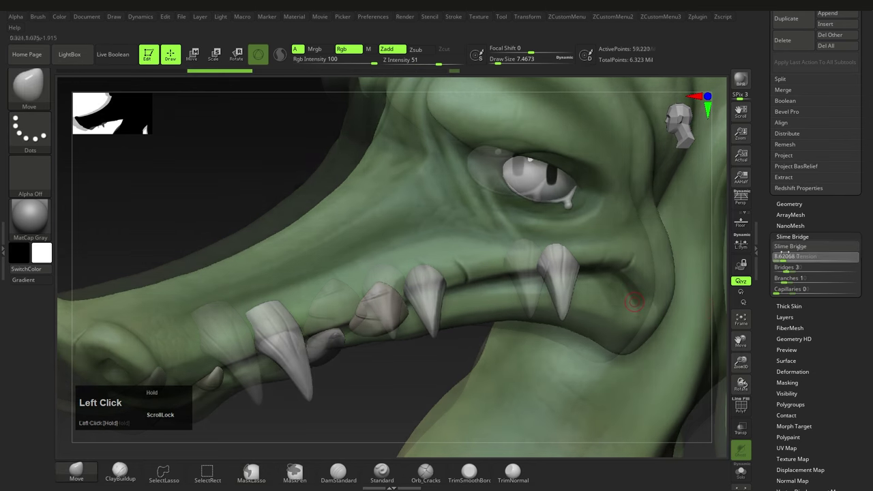
# Step: Try a Slime Bridge between the masked tusks with tension about 8.6, 3 bridges, 1 branch and 0 capillaries, and undo it
pyautogui.click(815, 245)
pyautogui.moveTo(513, 315)
pyautogui.mouseDown(button='right')
pyautogui.moveTo(491, 328)
pyautogui.moveTo(517, 309)
pyautogui.moveTo(511, 314)
pyautogui.mouseUp(button='right')
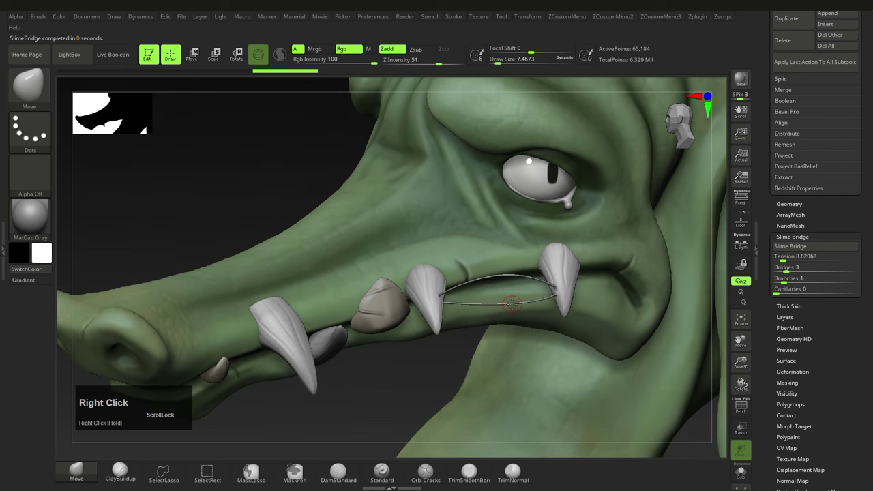
pyautogui.hotkey('ctrl', 'z')
# Step: Try a Slime Bridge between the tusks with 16 bridges and tension about 27.6, and undo it
pyautogui.click(788, 270)
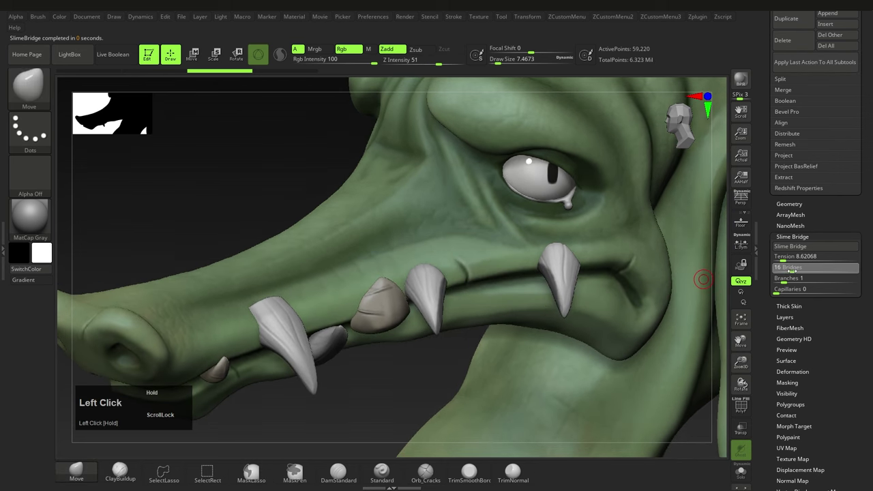
pyautogui.click(790, 259)
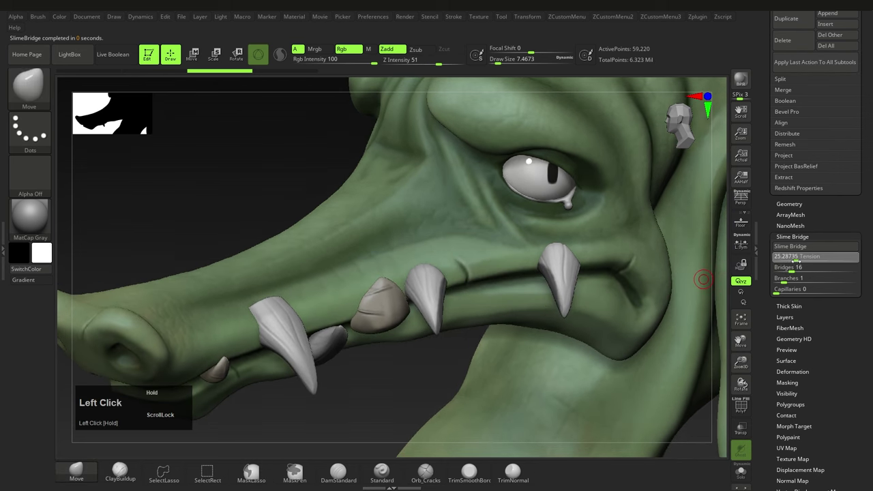
pyautogui.moveTo(796, 262); pyautogui.dragTo(798, 260)
pyautogui.click(798, 247)
pyautogui.moveTo(512, 301); pyautogui.dragTo(544, 297, button='right')
pyautogui.hotkey('ctrl', 'z')
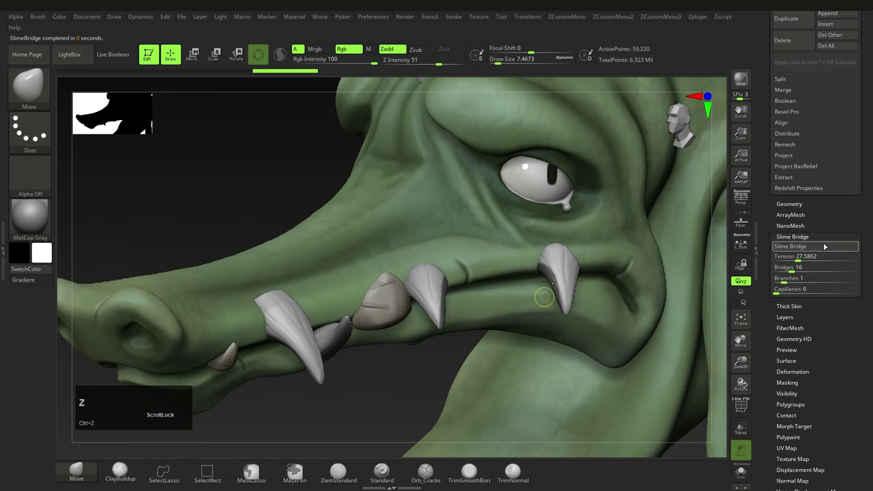
# Step: Try the Slime Bridge with the tension lowered to about 16.7, and undo it
pyautogui.click(791, 258)
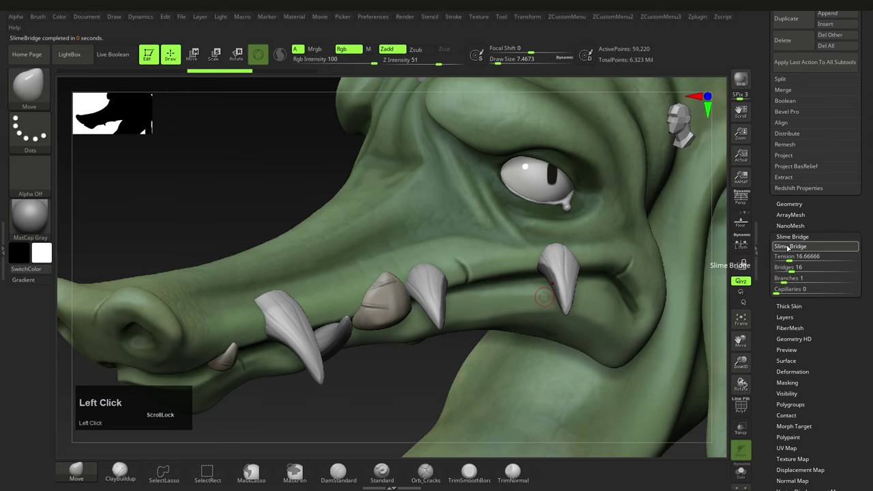
pyautogui.click(790, 246)
pyautogui.moveTo(531, 294)
pyautogui.mouseDown(button='right')
pyautogui.moveTo(512, 284)
pyautogui.moveTo(487, 312)
pyautogui.moveTo(534, 314)
pyautogui.mouseUp(button='right')
pyautogui.press('ctrl')
pyautogui.hotkey('ctrl', 'z')
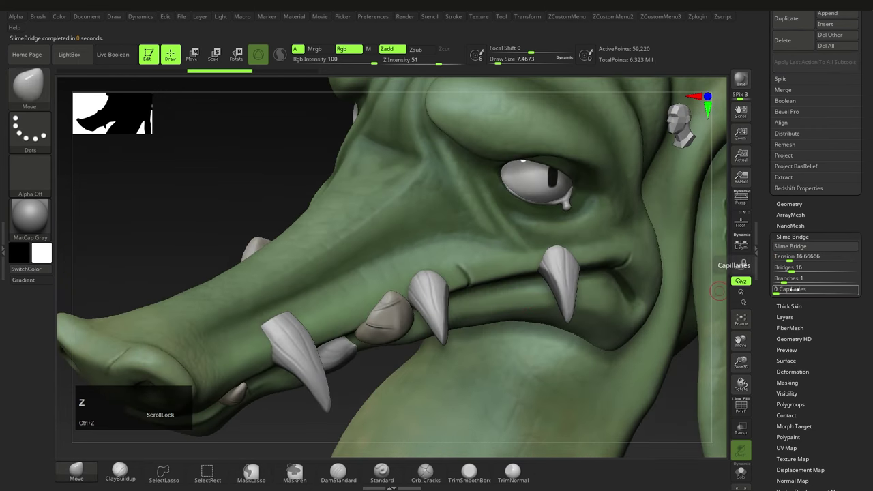
# Step: Try a Slime Bridge with tension about 83.3, 3 bridges, 4 branches and 1 capillary, and undo the bridge
pyautogui.moveTo(791, 258); pyautogui.dragTo(842, 262)
pyautogui.moveTo(470, 293)
pyautogui.mouseDown(button='right')
pyautogui.moveTo(445, 303)
pyautogui.moveTo(478, 301)
pyautogui.mouseUp(button='right')
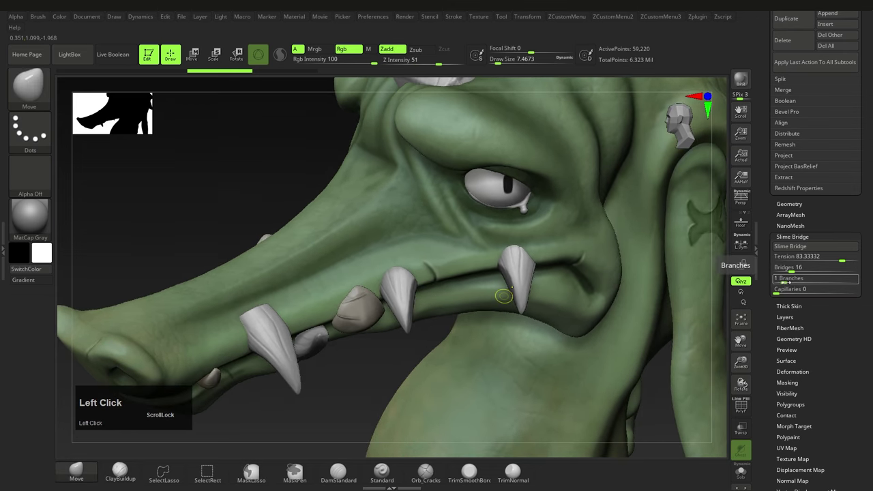
pyautogui.click(784, 279)
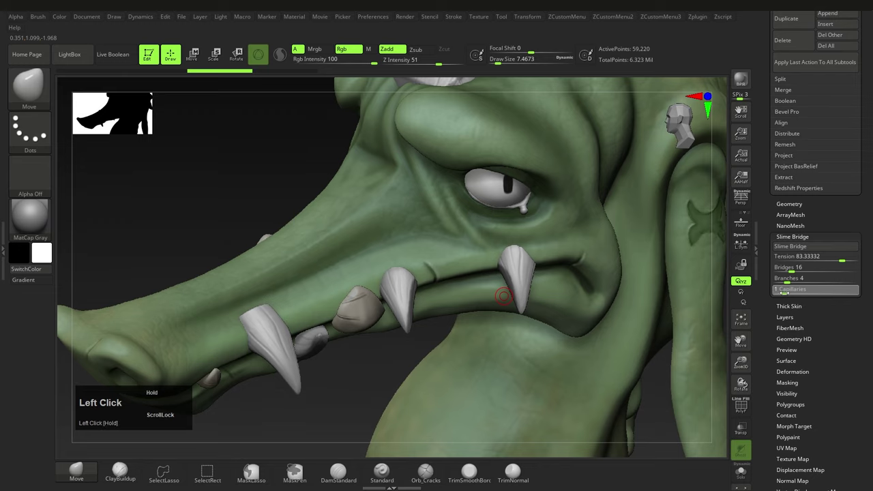
pyautogui.click(784, 270)
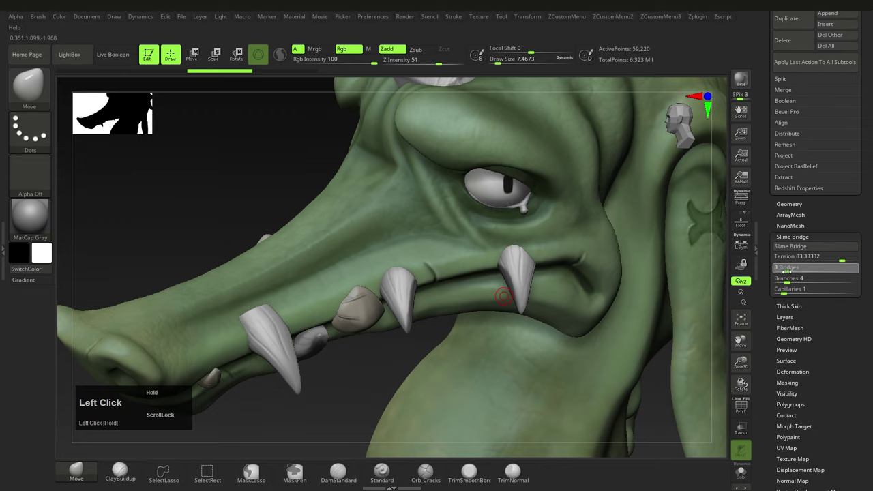
pyautogui.click(803, 248)
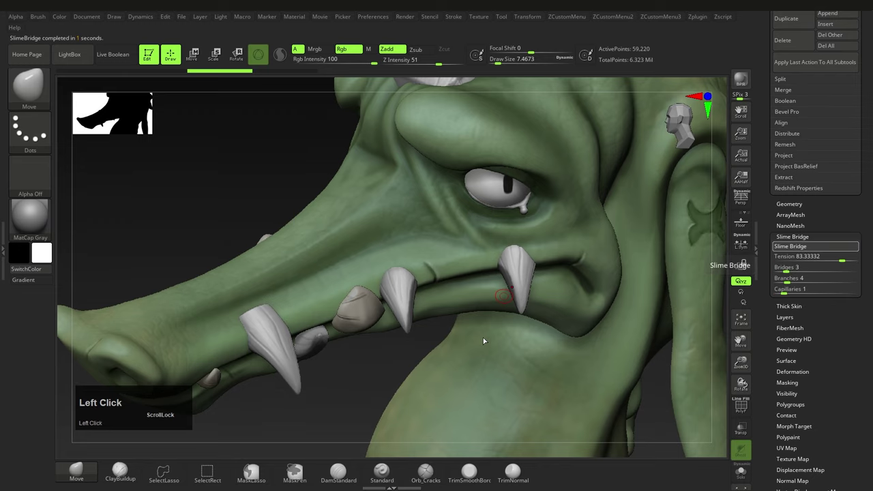
pyautogui.keyDown('ctrl'); pyautogui.moveTo(452, 312); pyautogui.dragTo(431, 325, button='right'); pyautogui.keyUp('ctrl')
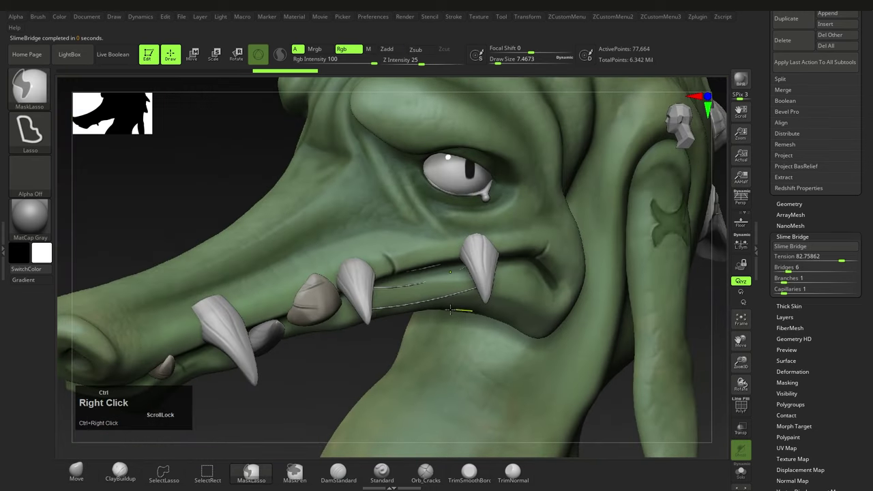
pyautogui.keyDown('ctrl'); pyautogui.moveTo(465, 310); pyautogui.dragTo(443, 310, button='right'); pyautogui.keyUp('ctrl')
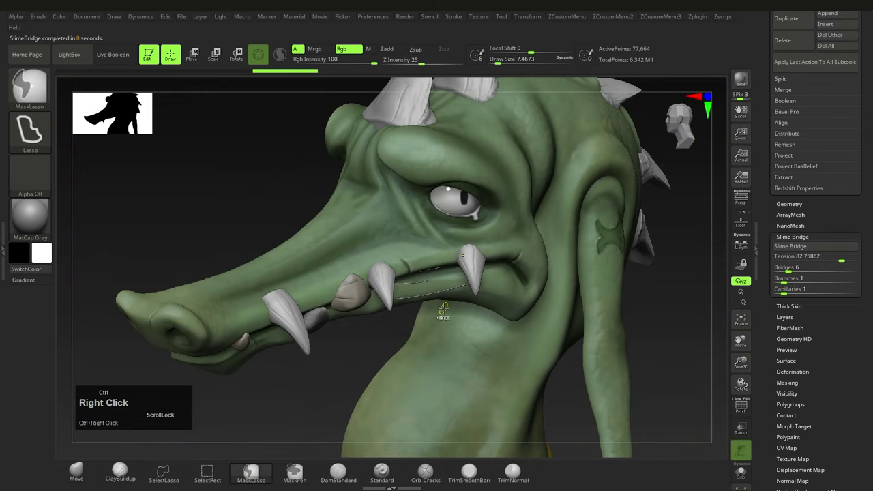
pyautogui.hotkey('ctrl', 'z')
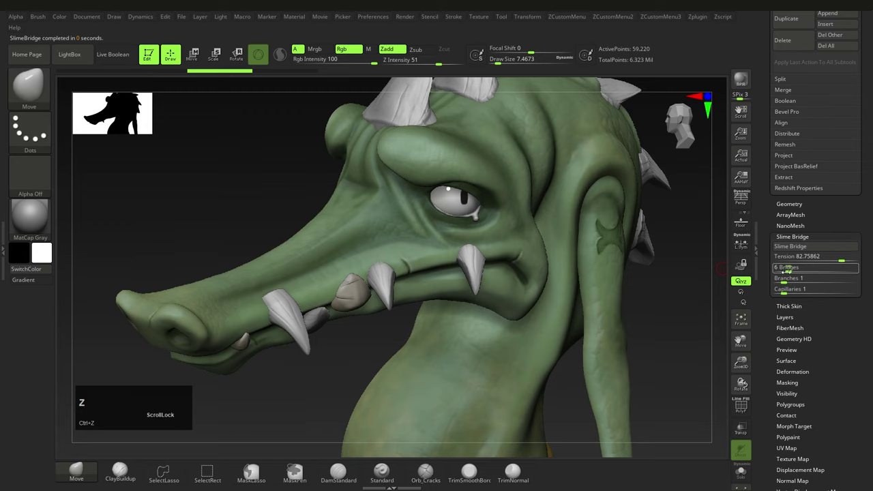
# Step: Try a Slime Bridge between the two rear tusks with 8 bridges, and undo it
pyautogui.moveTo(788, 270); pyautogui.dragTo(793, 272)
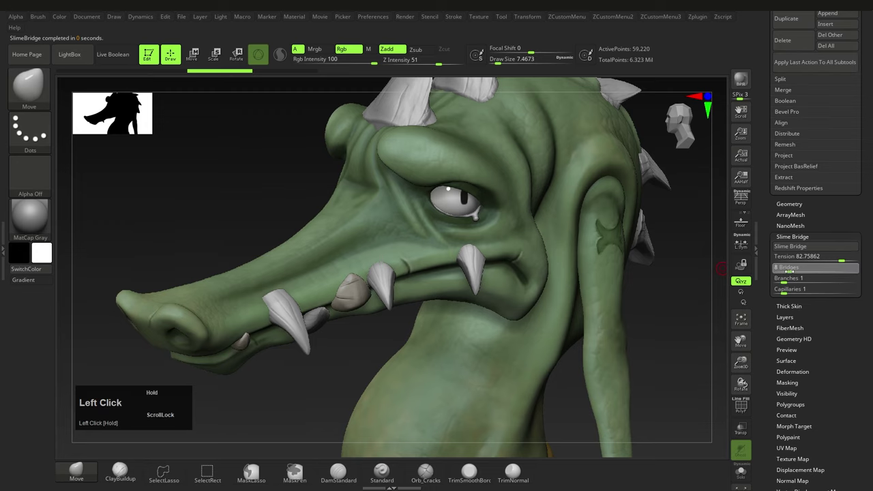
pyautogui.click(803, 248)
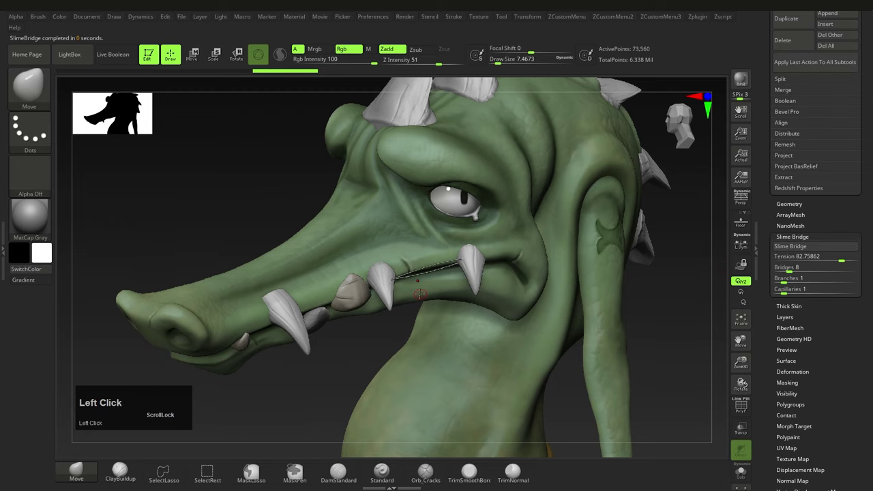
pyautogui.moveTo(410, 300); pyautogui.dragTo(405, 263, button='right')
pyautogui.hotkey('ctrl', 'z')
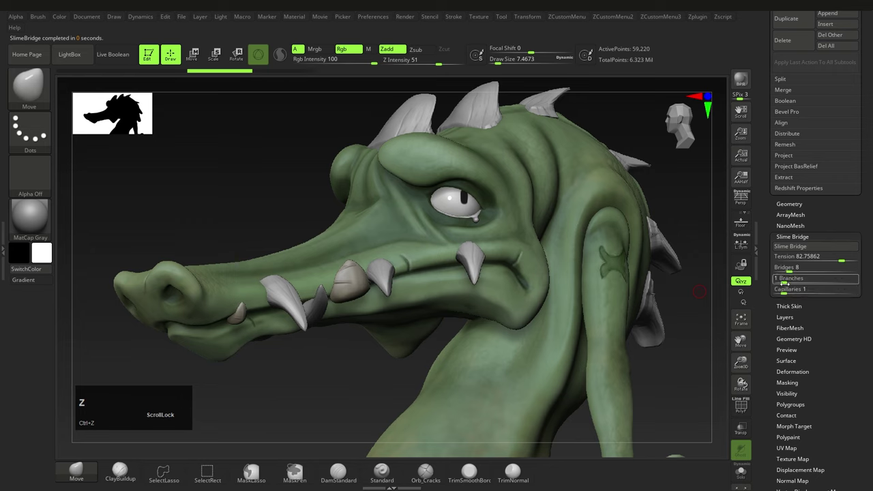
# Step: Create a Slime Bridge between the two rear tusks with 16 bridges and 2 branches
pyautogui.click(782, 281)
pyautogui.moveTo(789, 271); pyautogui.dragTo(791, 271)
pyautogui.click(798, 250)
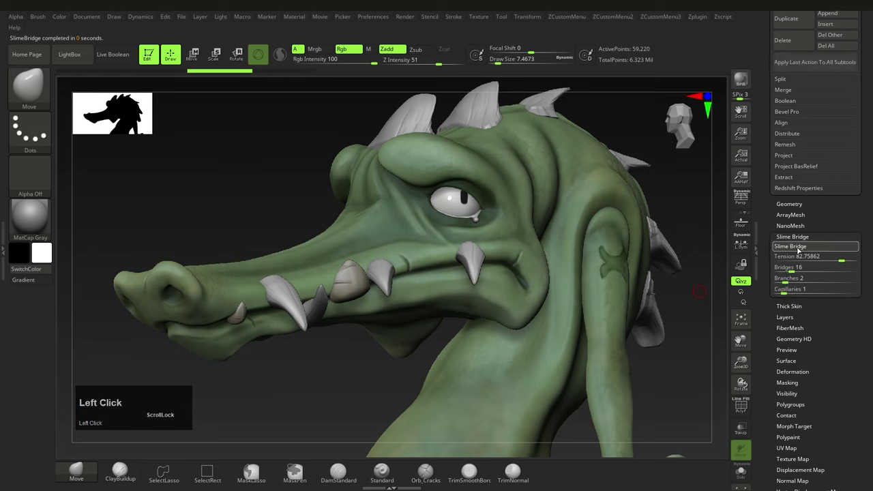
pyautogui.moveTo(427, 307)
pyautogui.mouseDown(button='right')
pyautogui.moveTo(419, 306)
pyautogui.moveTo(429, 310)
pyautogui.moveTo(438, 295)
pyautogui.mouseUp(button='right')
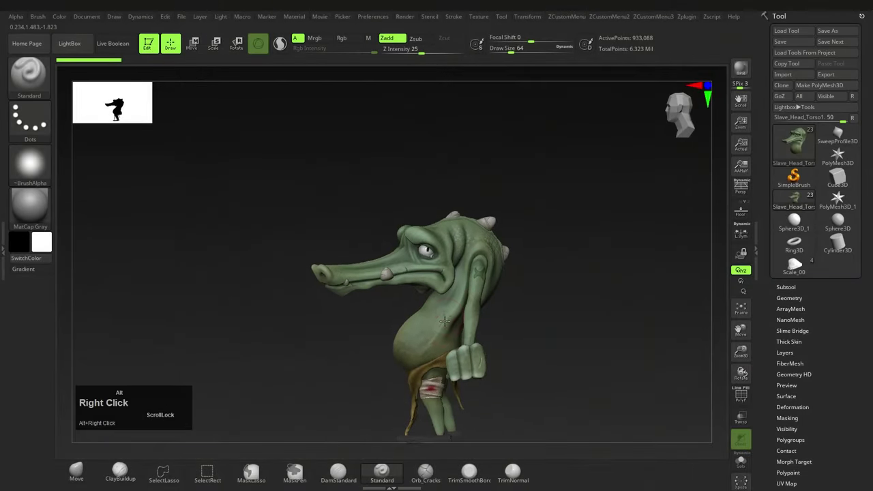
# Step: Frame the creature's head and upper body from the side and turn on perspective view
pyautogui.moveTo(382, 293); pyautogui.dragTo(463, 303, button='right')
pyautogui.moveTo(463, 303)
pyautogui.keyDown('alt'); pyautogui.mouseDown(button='right')
pyautogui.moveTo(464, 319)
pyautogui.moveTo(484, 307)
pyautogui.moveTo(495, 318)
pyautogui.mouseUp(button='right'); pyautogui.keyUp('alt')
pyautogui.click(741, 185)
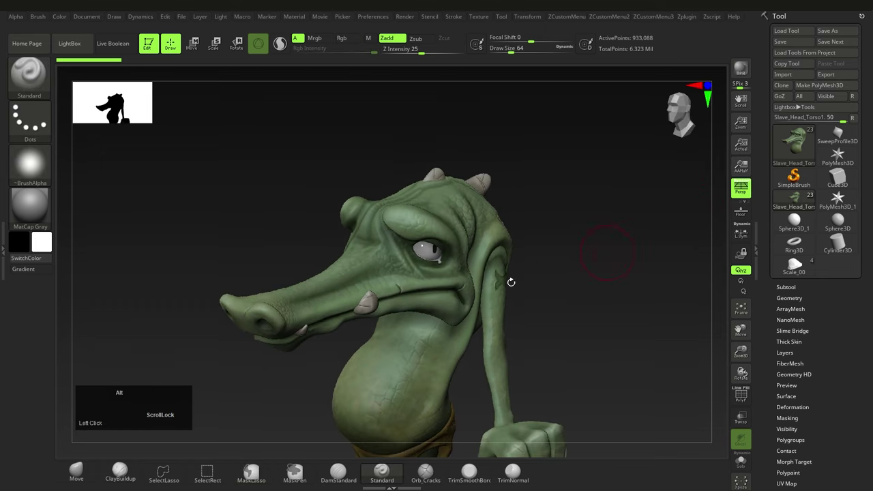
pyautogui.moveTo(511, 282)
pyautogui.keyDown('ctrl'); pyautogui.mouseDown(button='right')
pyautogui.moveTo(527, 268)
pyautogui.moveTo(516, 268)
pyautogui.mouseUp(button='right'); pyautogui.keyUp('ctrl')
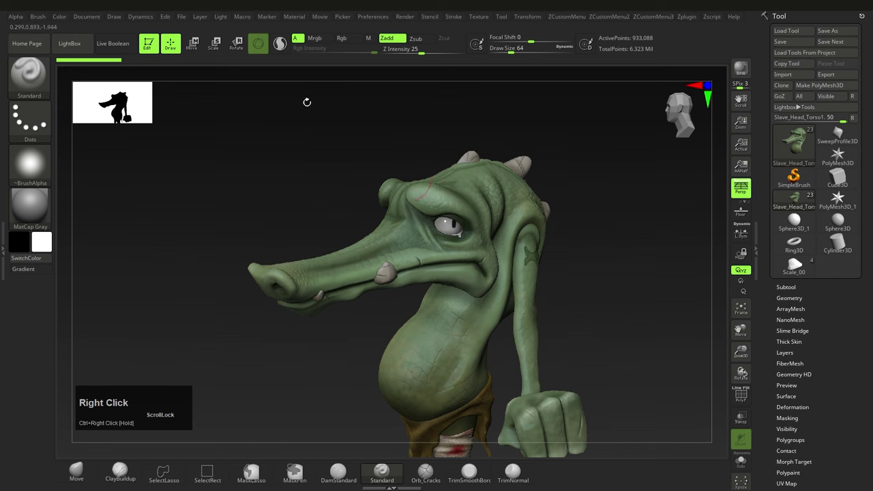
# Step: Review the perspective camera's focal length and field of view settings, and reframe the creature from the side
pyautogui.click(113, 17)
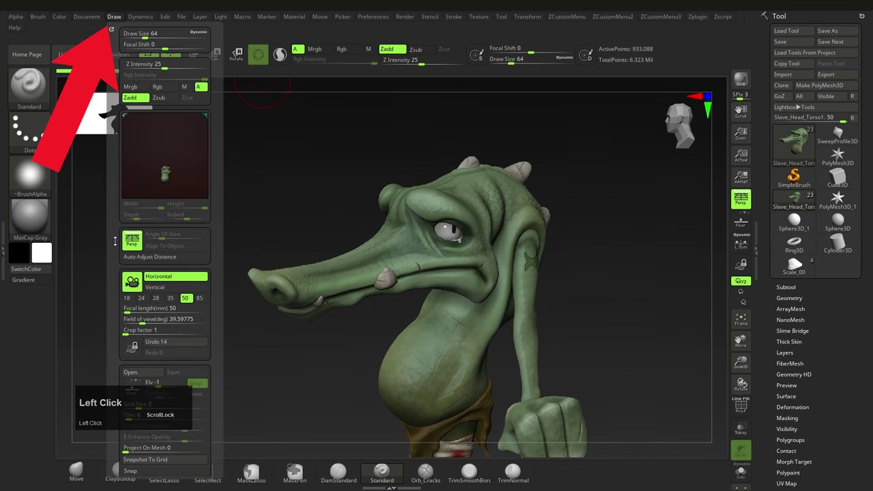
pyautogui.moveTo(115, 253); pyautogui.dragTo(114, 204)
pyautogui.moveTo(139, 259)
pyautogui.mouseDown()
pyautogui.moveTo(176, 260)
pyautogui.moveTo(123, 260)
pyautogui.mouseUp()
pyautogui.moveTo(416, 256)
pyautogui.keyDown('alt'); pyautogui.mouseDown(button='right')
pyautogui.moveTo(436, 273)
pyautogui.moveTo(458, 273)
pyautogui.mouseUp(button='right'); pyautogui.keyUp('alt')
# Step: Show the animation timeline and add camera keyframes for several views of the creature, including one from its opposite side
pyautogui.click(319, 16)
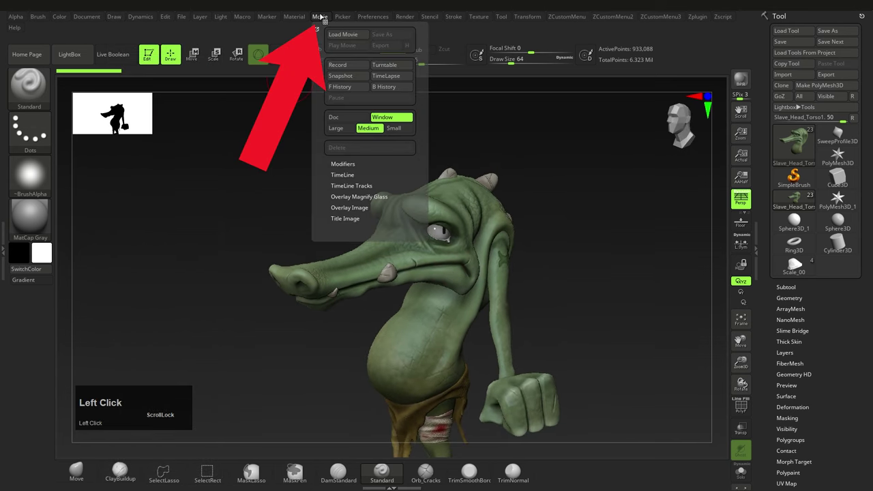
pyautogui.click(346, 176)
pyautogui.click(339, 196)
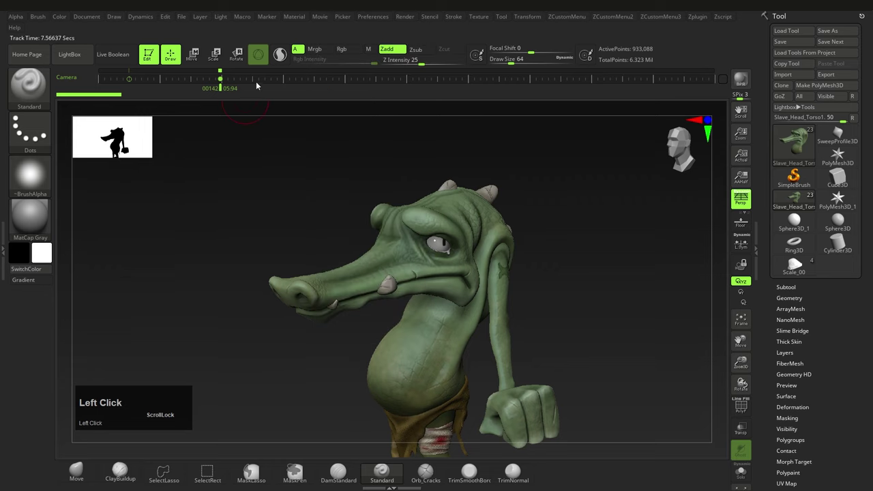
pyautogui.moveTo(483, 245); pyautogui.dragTo(471, 224, button='right')
pyautogui.click(314, 79)
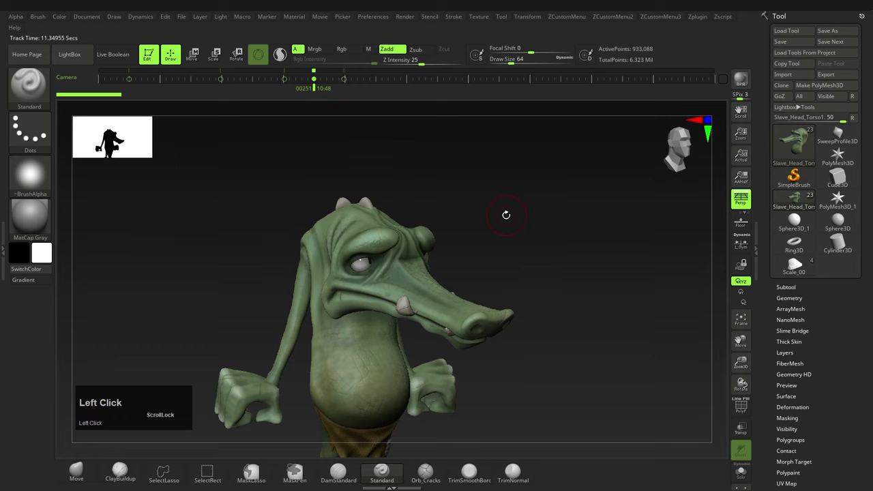
# Step: Step through the stored camera keyframes and go to the last one, with the creature seen from the side
pyautogui.press('Right')
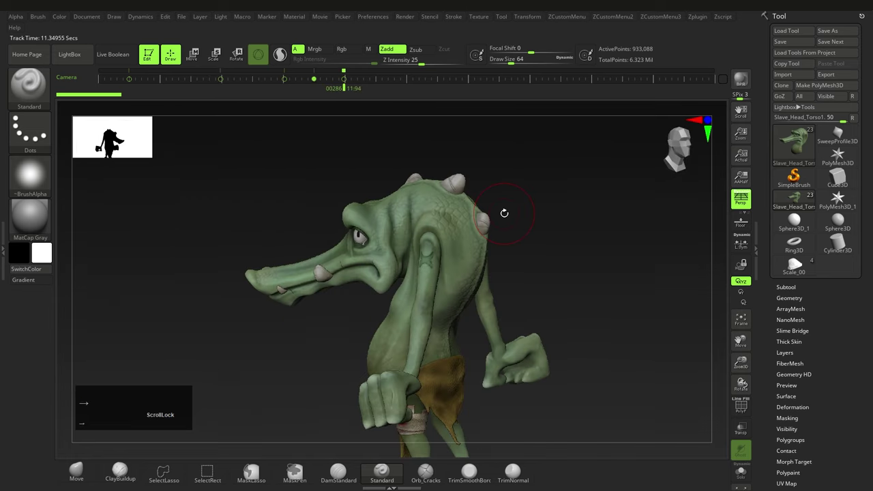
pyautogui.press('Left')
pyautogui.press('Right')
pyautogui.moveTo(455, 236); pyautogui.dragTo(468, 196, button='right')
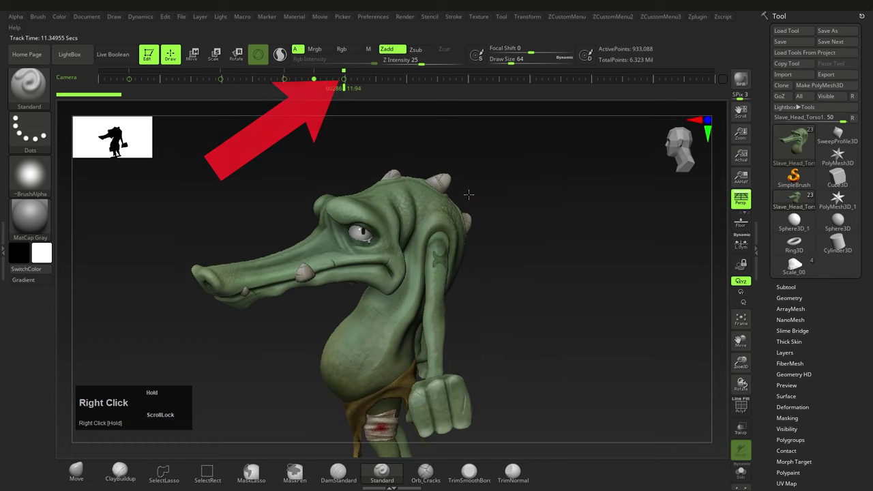
pyautogui.click(344, 79)
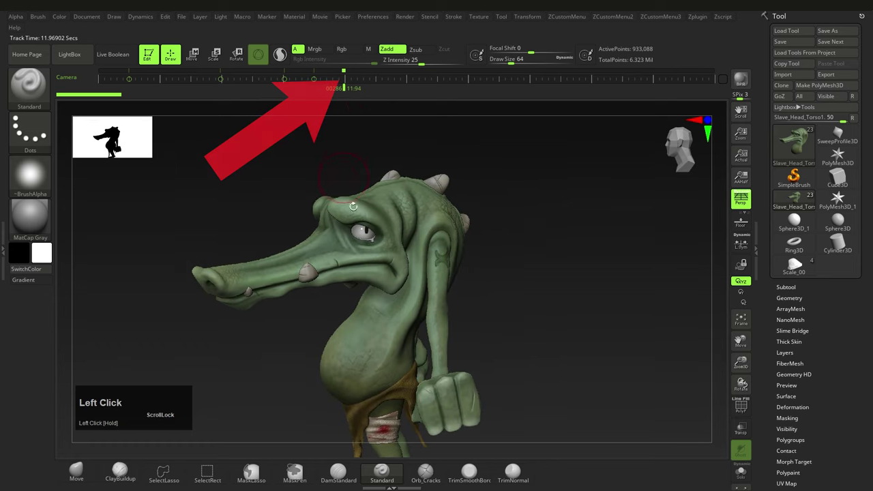
# Step: Frame the creature's upper body closer and dock the render settings beside the canvas with the BPR Filters section expanded
pyautogui.moveTo(319, 217); pyautogui.dragTo(354, 224, button='right')
pyautogui.keyDown('ctrl'); pyautogui.moveTo(355, 224); pyautogui.dragTo(371, 256, button='right'); pyautogui.keyUp('ctrl')
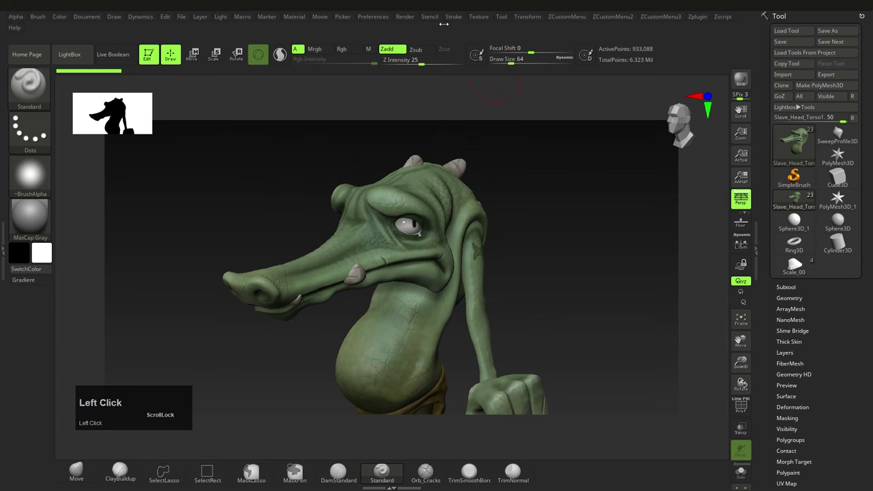
pyautogui.click(406, 16)
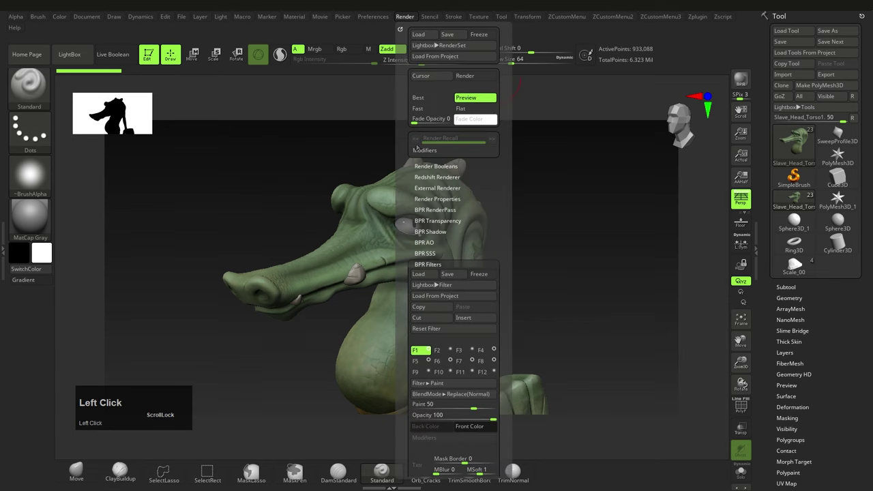
pyautogui.keyDown('shift'); pyautogui.click(427, 264); pyautogui.keyUp('shift')
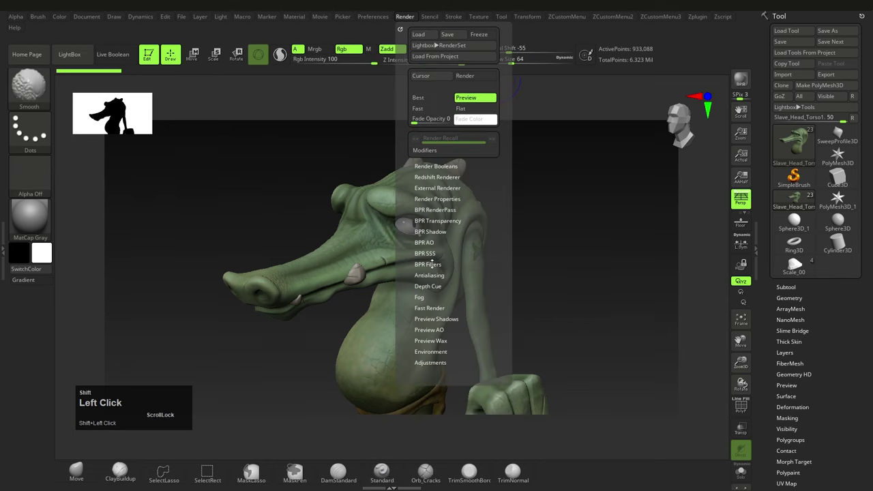
pyautogui.keyDown('shift'); pyautogui.click(431, 264); pyautogui.keyUp('shift')
pyautogui.click(4, 232)
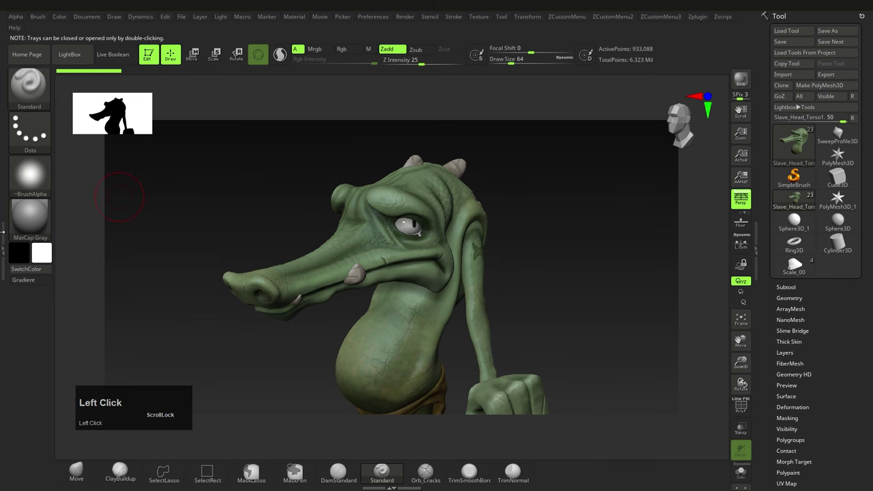
pyautogui.moveTo(1, 240); pyautogui.dragTo(1, 197)
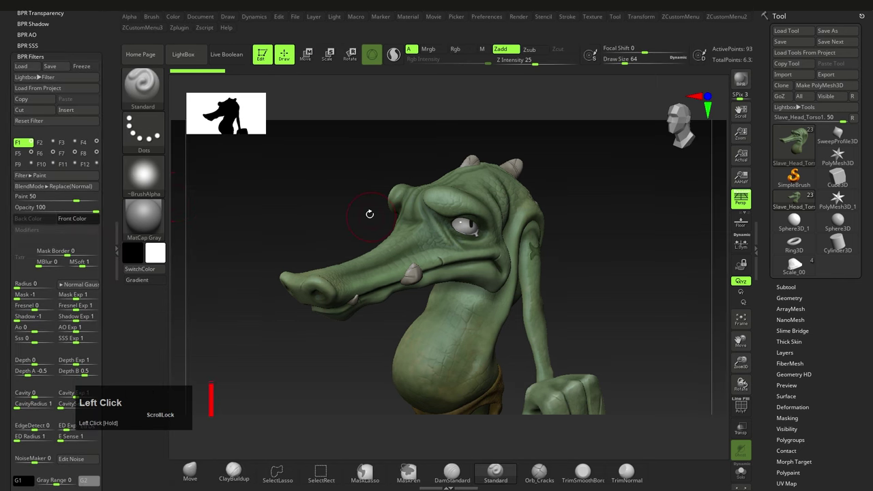
# Step: Render the creature with BPR and try the B&W Anime04 filter preset from LightBox
pyautogui.hotkey('shift', 'r')
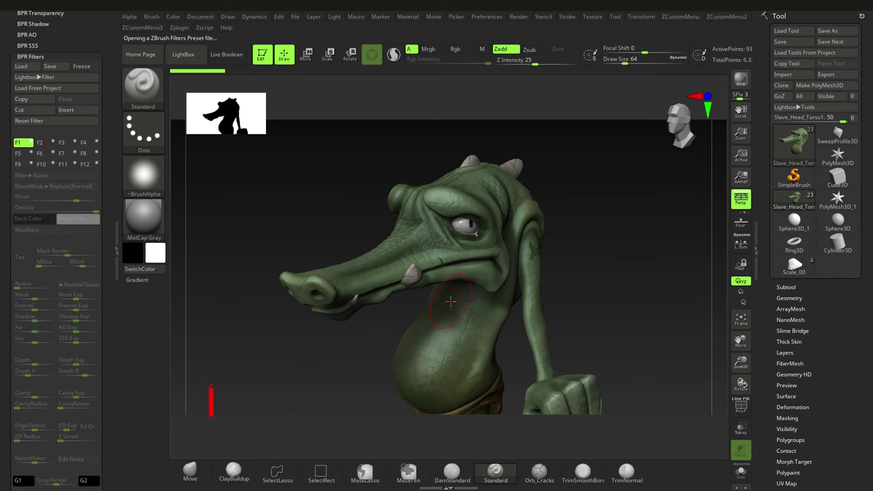
pyautogui.moveTo(53, 131)
pyautogui.mouseDown()
pyautogui.moveTo(53, 113)
pyautogui.moveTo(53, 142)
pyautogui.mouseUp()
pyautogui.click(43, 91)
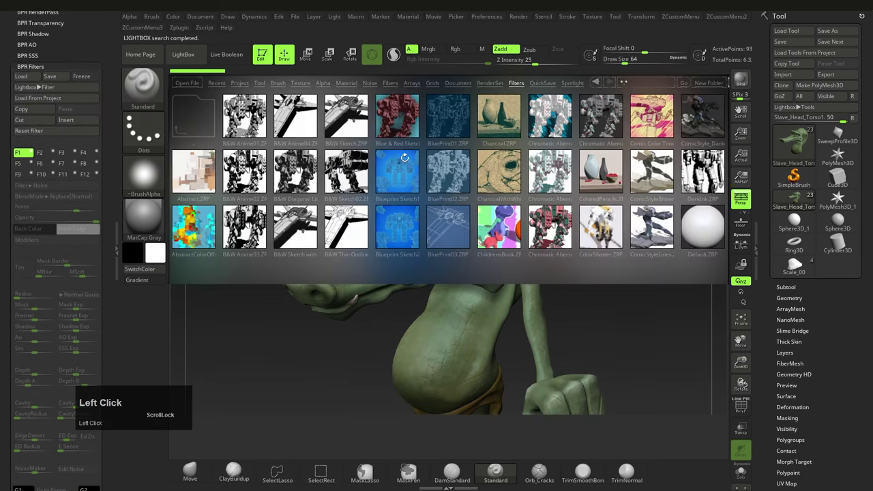
pyautogui.moveTo(364, 151)
pyautogui.mouseDown()
pyautogui.moveTo(281, 149)
pyautogui.moveTo(366, 149)
pyautogui.mouseUp()
pyautogui.doubleClick(303, 126)
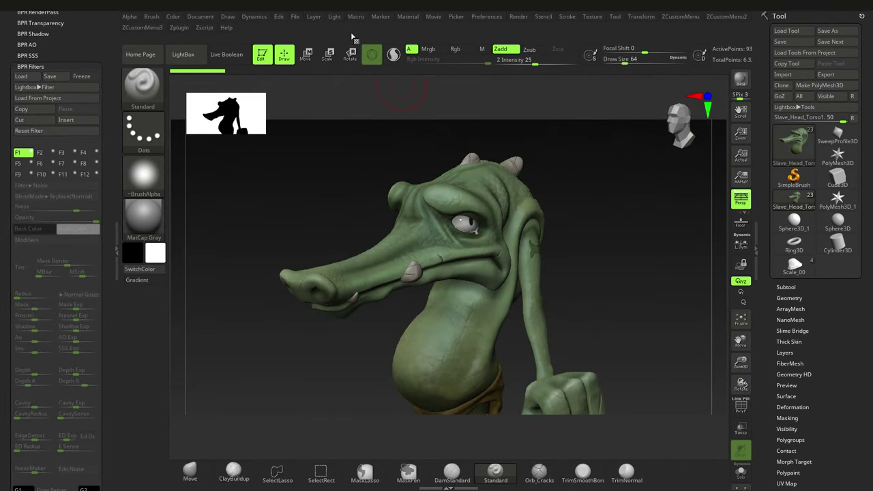
# Step: Adjust the main light's placement slightly on the light preview sphere
pyautogui.click(334, 17)
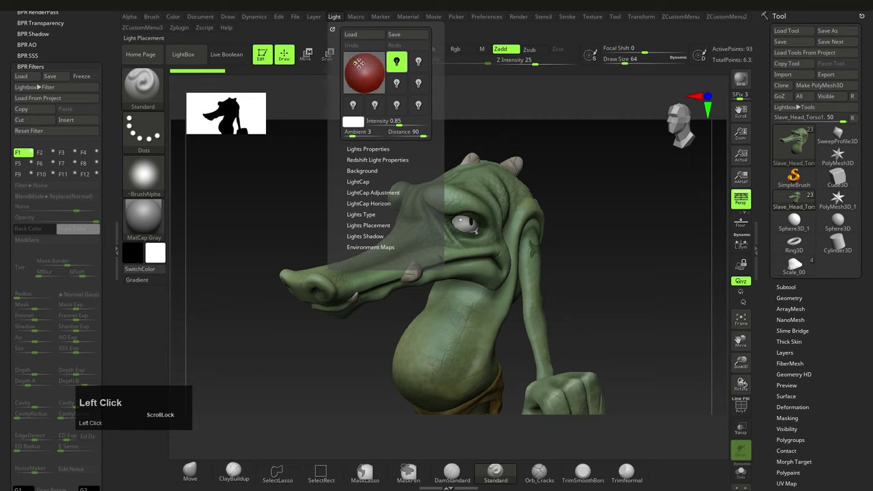
pyautogui.moveTo(359, 64); pyautogui.dragTo(358, 64)
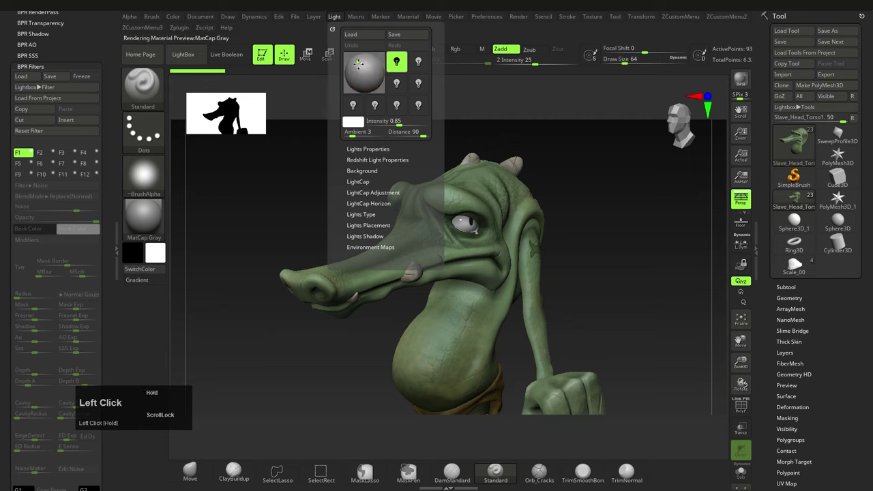
pyautogui.click(356, 64)
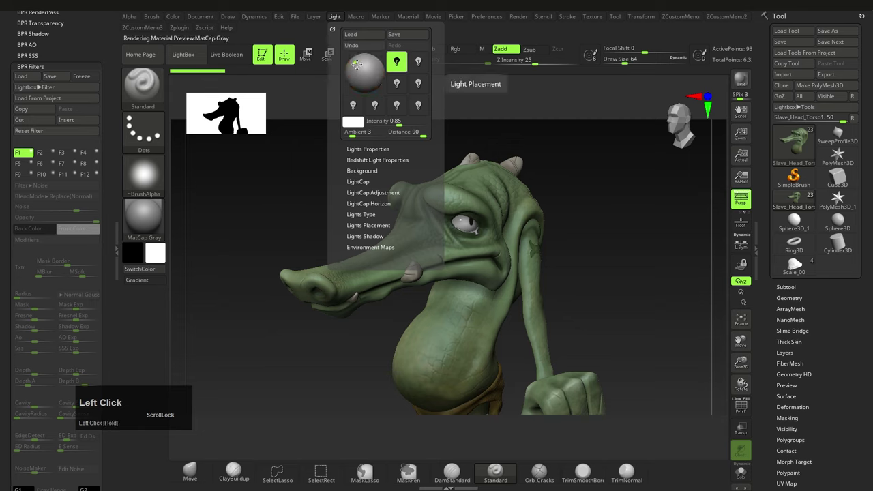
pyautogui.moveTo(358, 69)
pyautogui.mouseDown()
pyautogui.moveTo(377, 77)
pyautogui.moveTo(356, 64)
pyautogui.mouseUp()
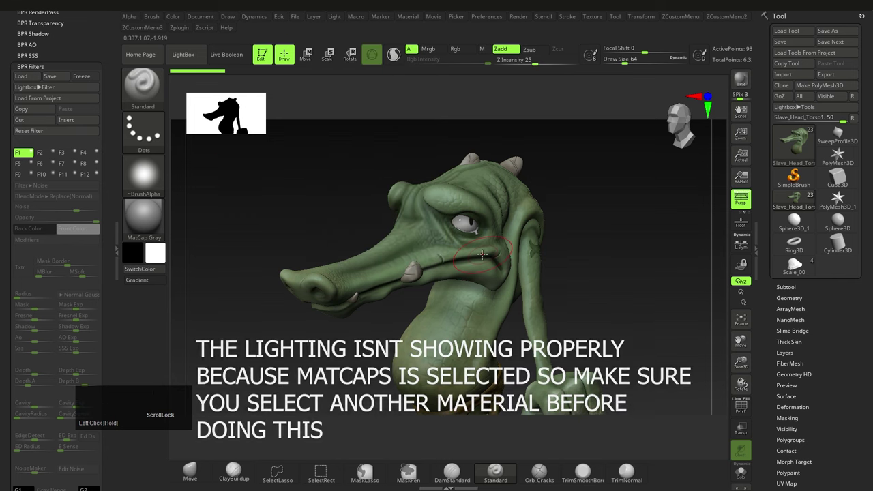
pyautogui.press('space')
pyautogui.keyDown('alt'); pyautogui.moveTo(451, 330); pyautogui.dragTo(462, 330, button='right'); pyautogui.keyUp('alt')
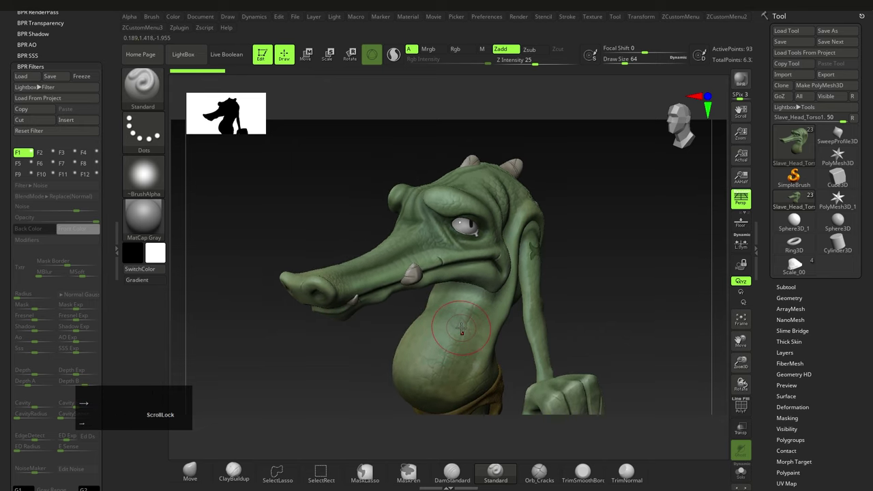
# Step: Load the Default.ZRP filter preset from LightBox and enable filter F1
pyautogui.click(49, 87)
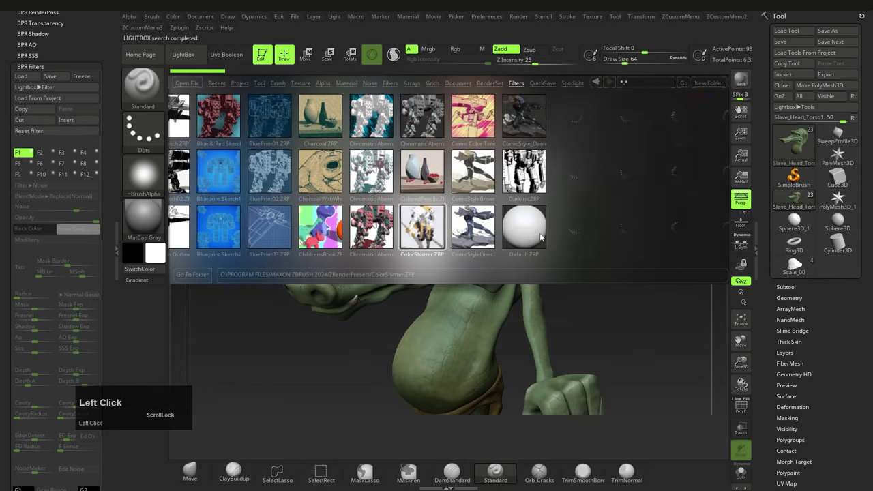
pyautogui.moveTo(716, 232); pyautogui.dragTo(685, 237)
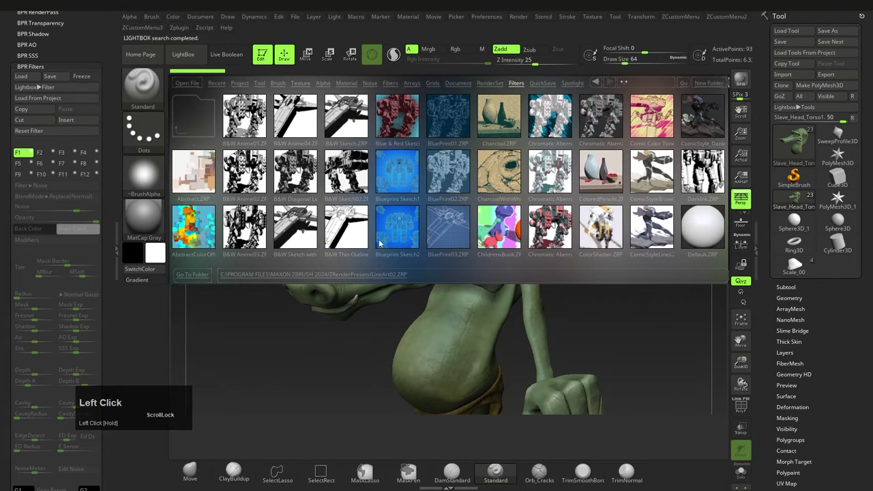
pyautogui.click(711, 233)
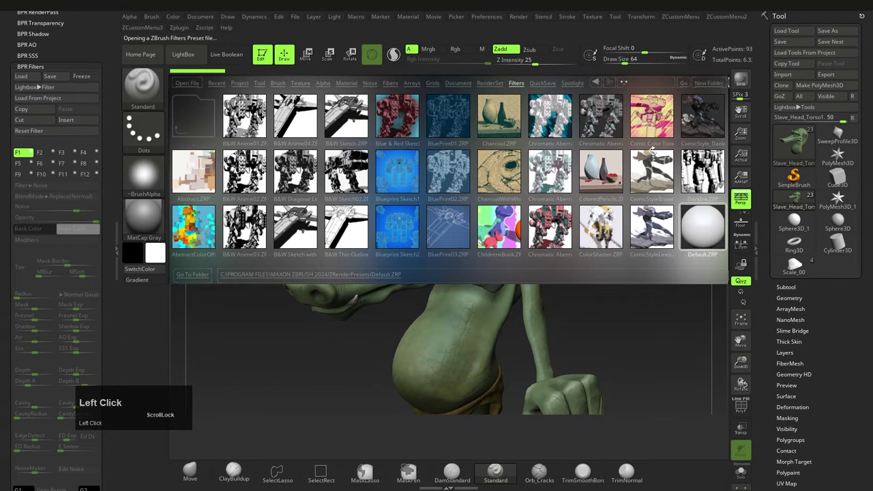
pyautogui.press(',')
pyautogui.click(30, 153)
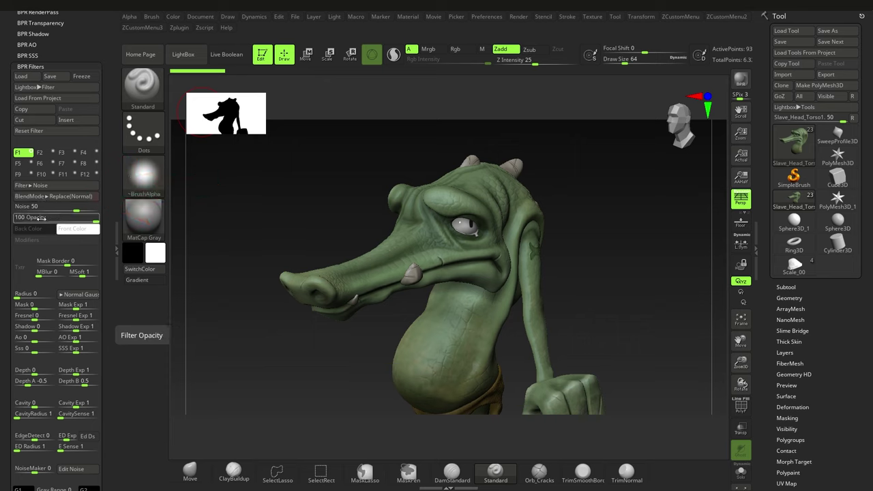
# Step: Try adjusting filter F1's Mask modulation and set it back to 0
pyautogui.moveTo(8, 259); pyautogui.dragTo(7, 225)
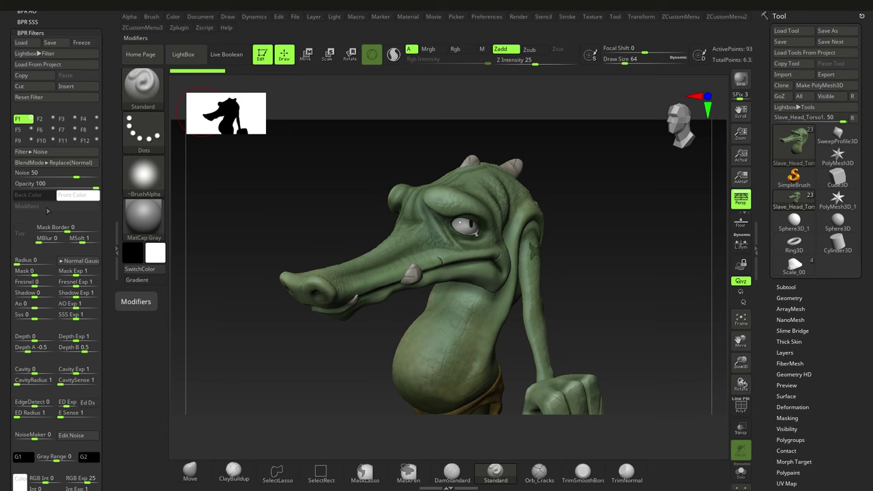
pyautogui.moveTo(3, 292); pyautogui.dragTo(29, 253)
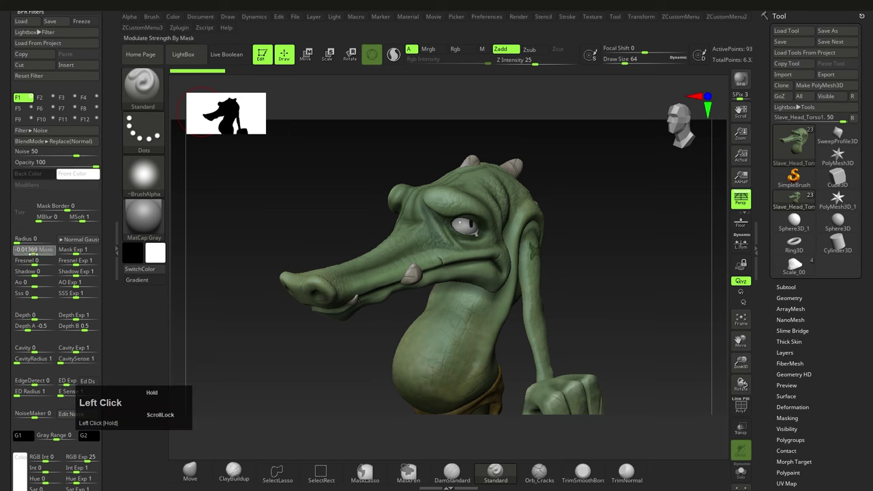
pyautogui.write('0')
pyautogui.press('Return')
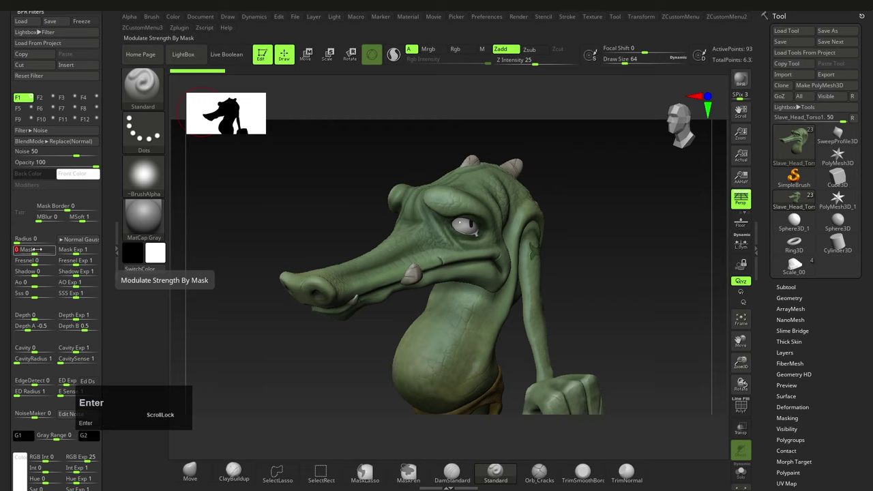
pyautogui.press('Return')
pyautogui.click(36, 249)
pyautogui.moveTo(2, 109); pyautogui.dragTo(3, 136)
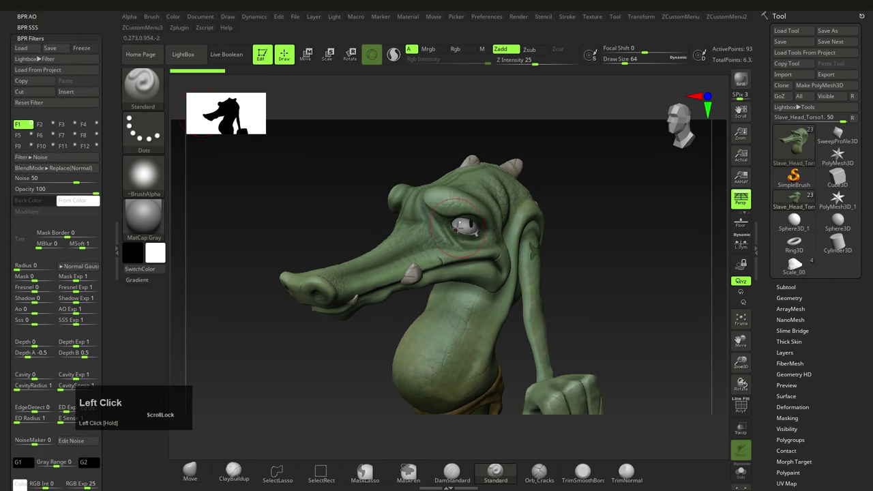
# Step: Render the creature with BPR and change filter F1's type to Paint
pyautogui.hotkey('shift', 'r')
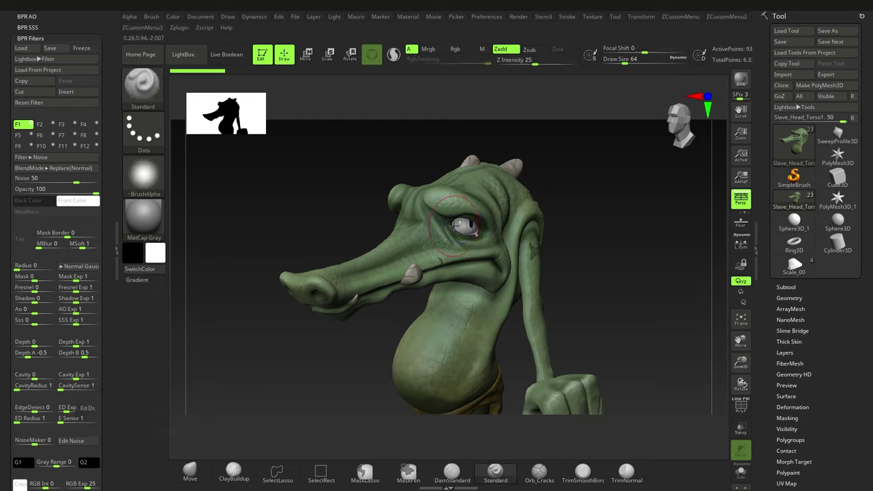
pyautogui.press('Scroll_Lock')
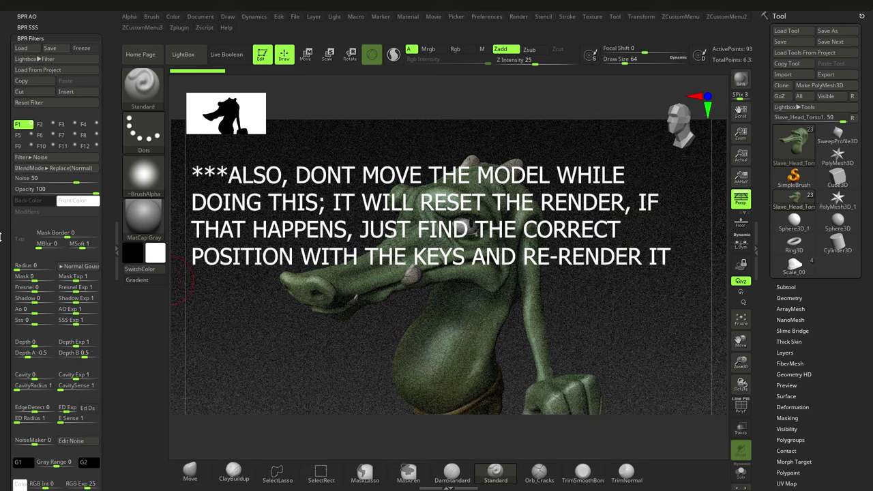
pyautogui.moveTo(2, 238); pyautogui.dragTo(1, 253)
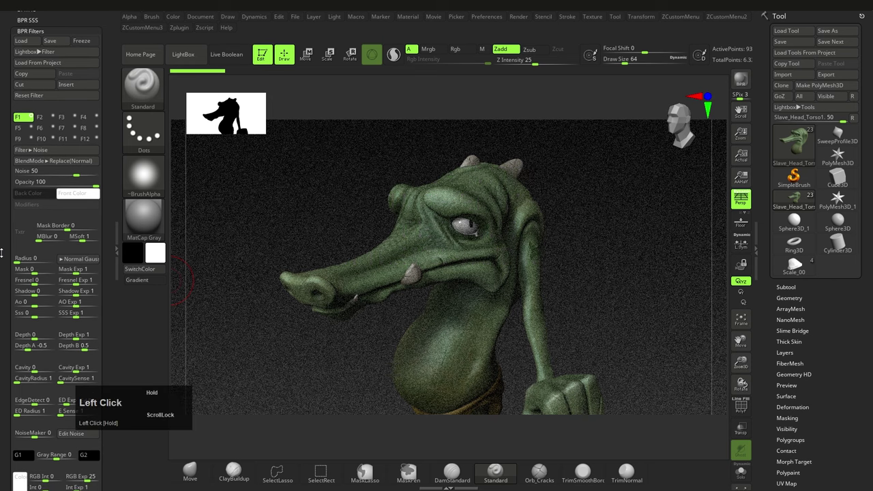
pyautogui.click(40, 151)
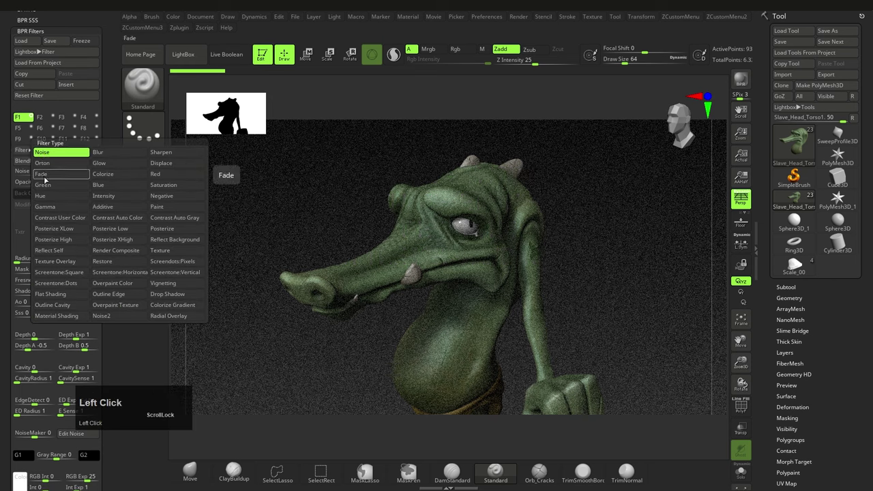
pyautogui.click(154, 208)
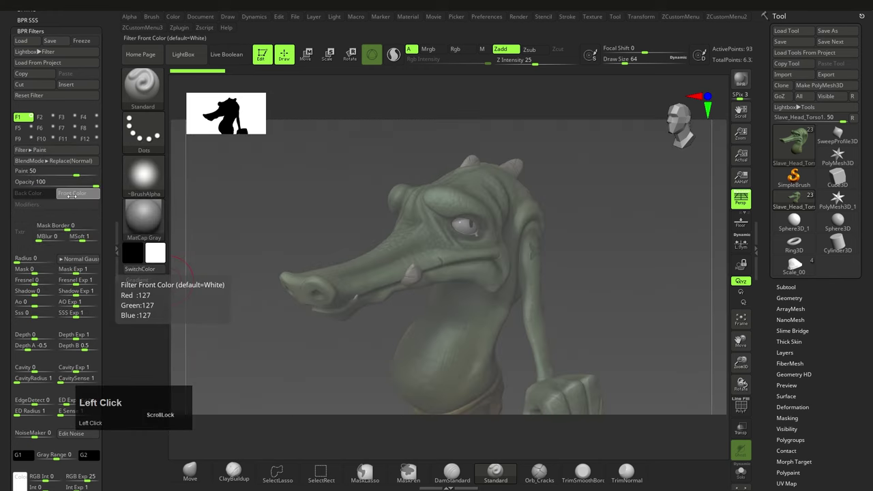
# Step: Set the Paint filter's front color to red (234, 3, 3) and lower its Mask modulation to the minimum
pyautogui.click(63, 195)
pyautogui.click(164, 198)
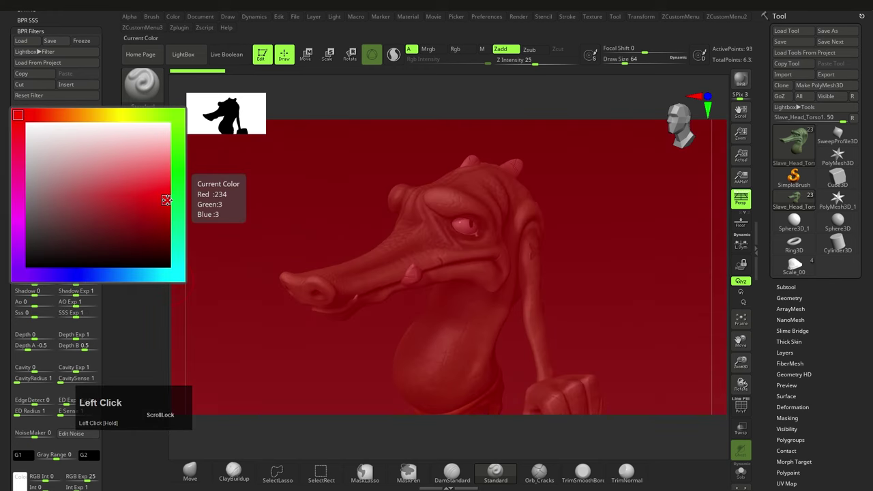
pyautogui.moveTo(2, 263)
pyautogui.mouseDown()
pyautogui.moveTo(50, 269)
pyautogui.moveTo(8, 268)
pyautogui.mouseUp()
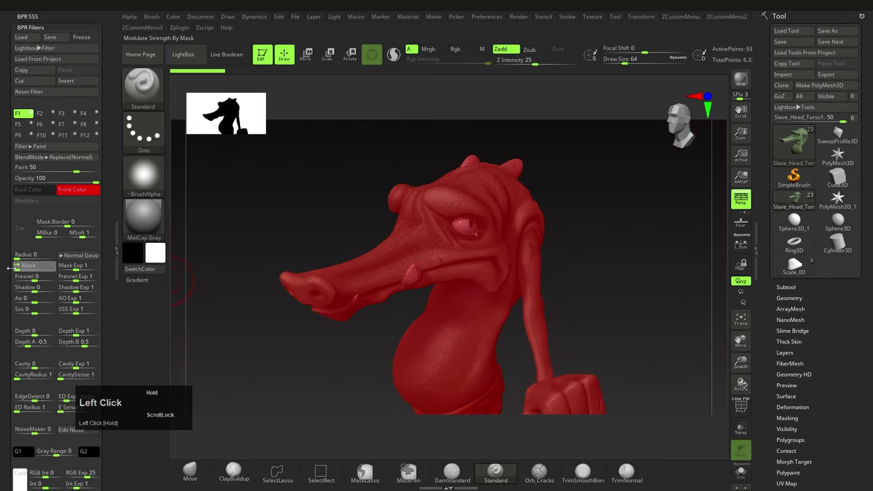
# Step: Set the Paint filter's Mask modulation to -1 and change its front color to dark gray (33, 33, 33)
pyautogui.click(34, 265)
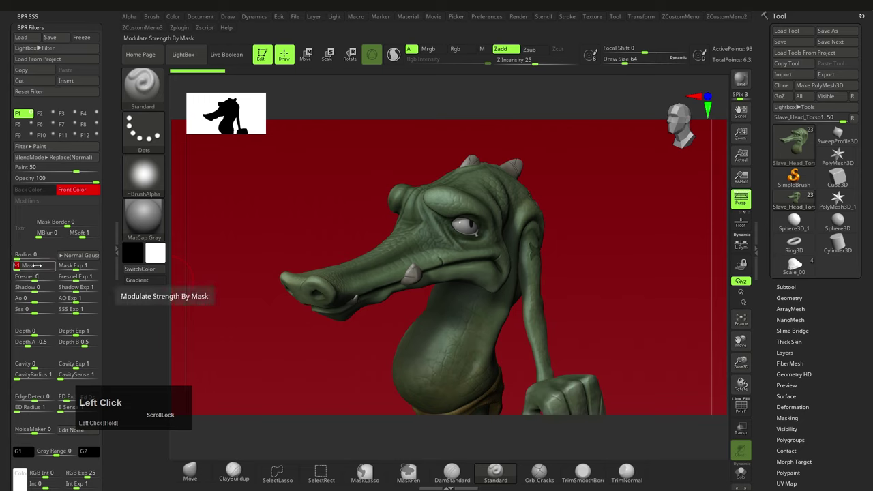
pyautogui.write('0')
pyautogui.press('Return')
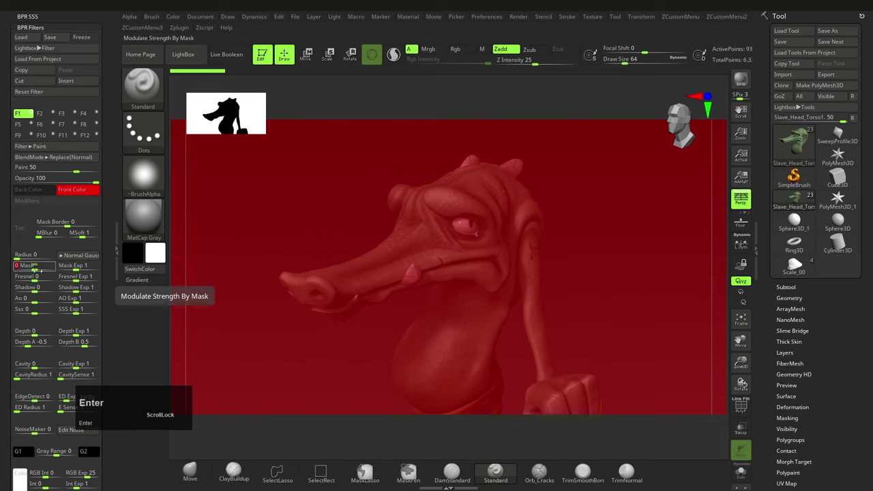
pyautogui.moveTo(32, 267); pyautogui.dragTo(1, 271)
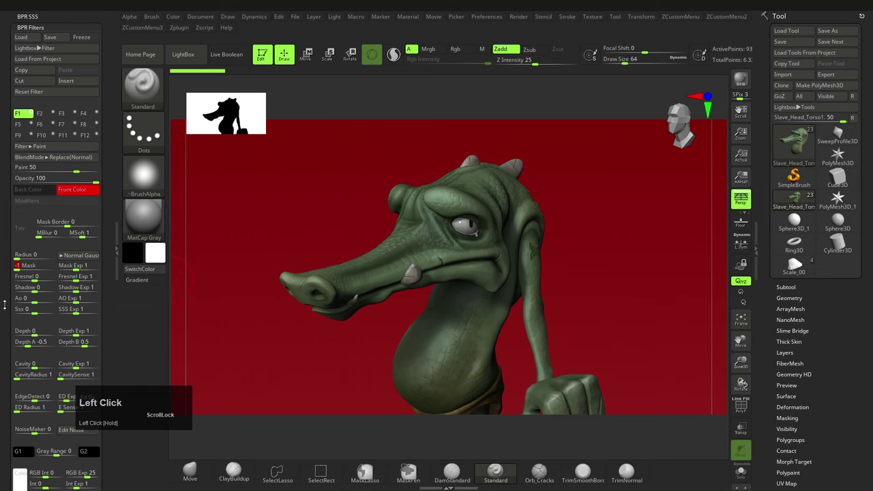
pyautogui.click(79, 189)
pyautogui.moveTo(31, 234)
pyautogui.mouseDown()
pyautogui.moveTo(19, 235)
pyautogui.moveTo(27, 262)
pyautogui.mouseUp()
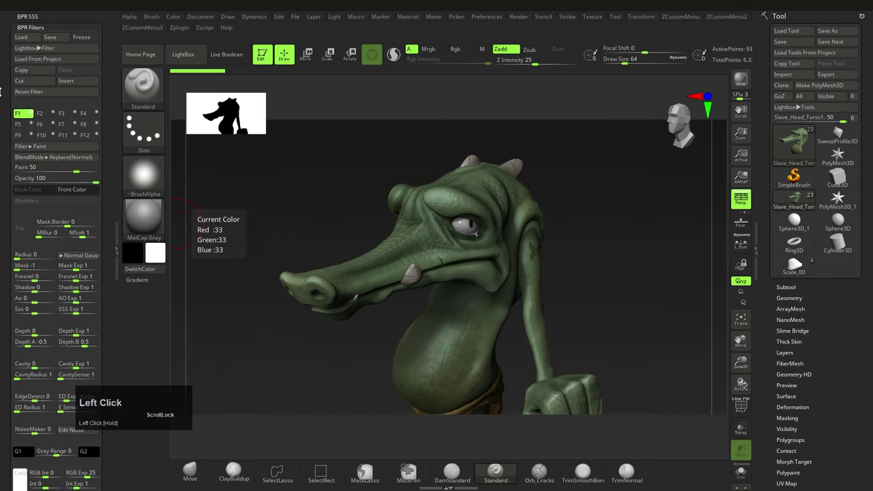
# Step: Enable filter F2 and set its type to Vignetting
pyautogui.click(41, 114)
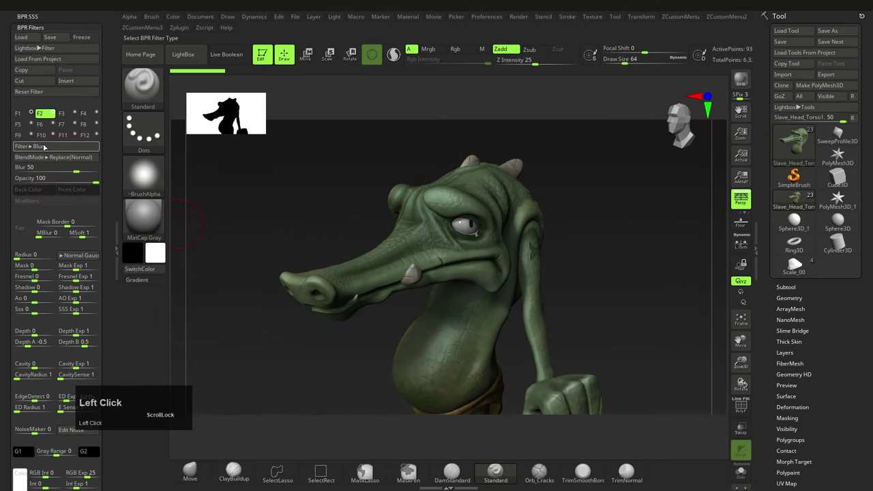
pyautogui.click(31, 146)
pyautogui.click(180, 275)
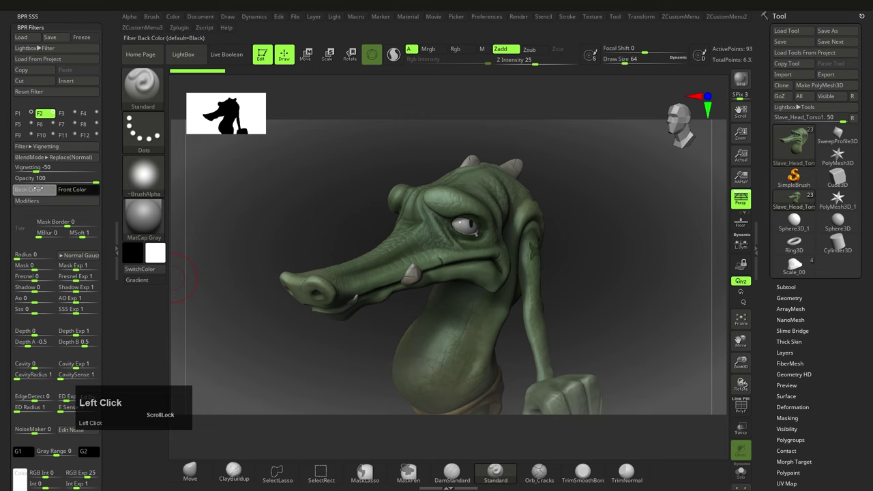
# Step: Pick the vignette's front color, set its strength to -100 and its Mask modulation to about -0.23
pyautogui.moveTo(77, 189); pyautogui.dragTo(2, 287)
pyautogui.click(73, 190)
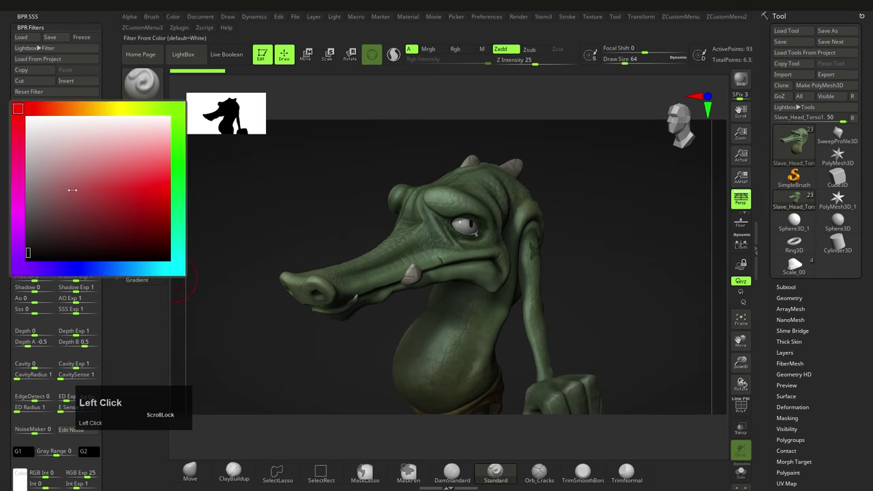
pyautogui.moveTo(29, 165); pyautogui.dragTo(16, 173)
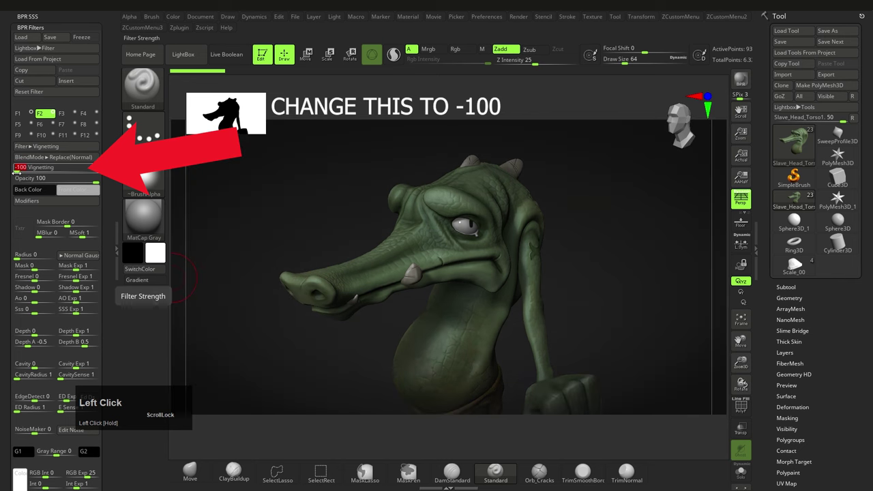
pyautogui.moveTo(24, 213); pyautogui.dragTo(25, 210)
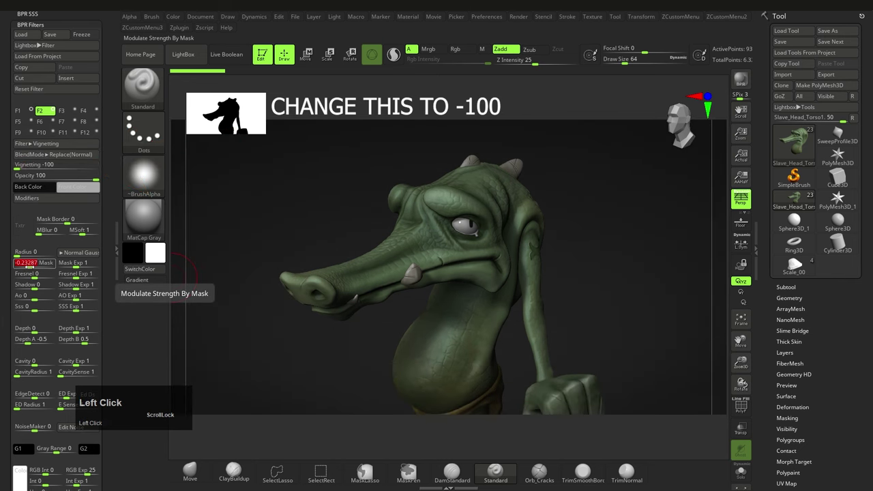
# Step: Set the vignette's modifiers to a Radius of about 0.81, Feather 0.175 and Left/Right Center 0.1125
pyautogui.click(53, 199)
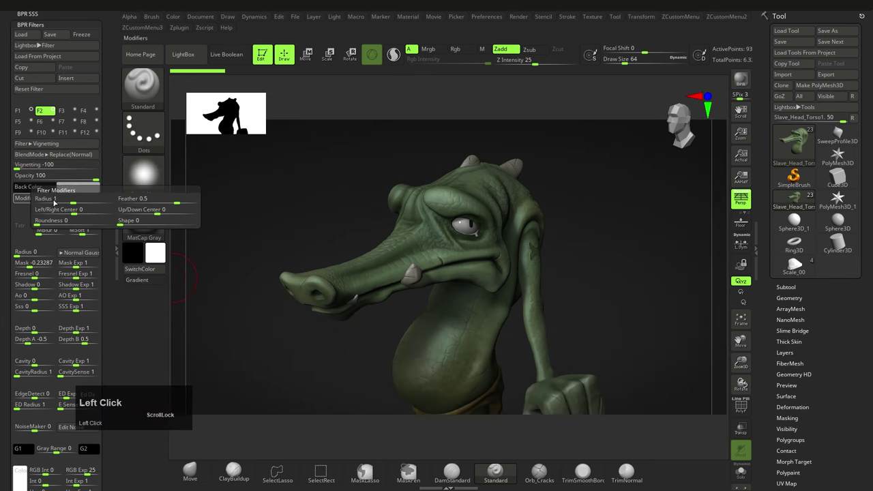
pyautogui.moveTo(75, 200); pyautogui.dragTo(58, 200)
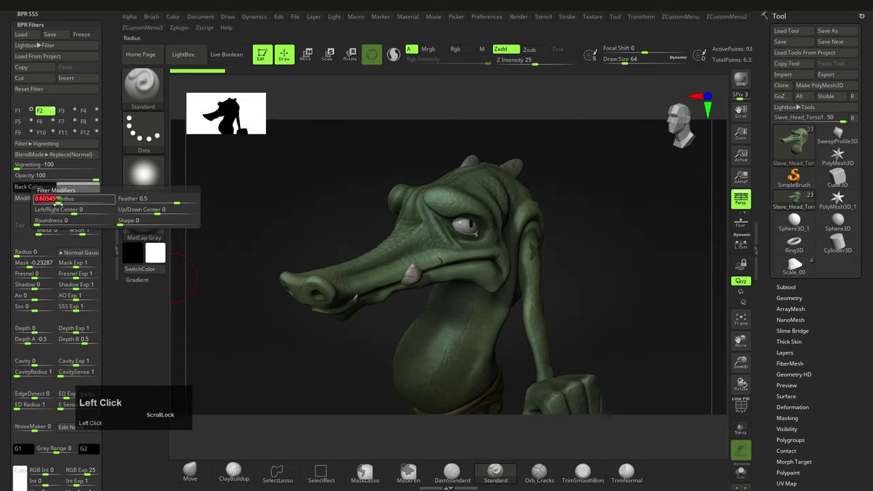
pyautogui.moveTo(150, 201); pyautogui.dragTo(165, 201)
pyautogui.moveTo(75, 211); pyautogui.dragTo(66, 203)
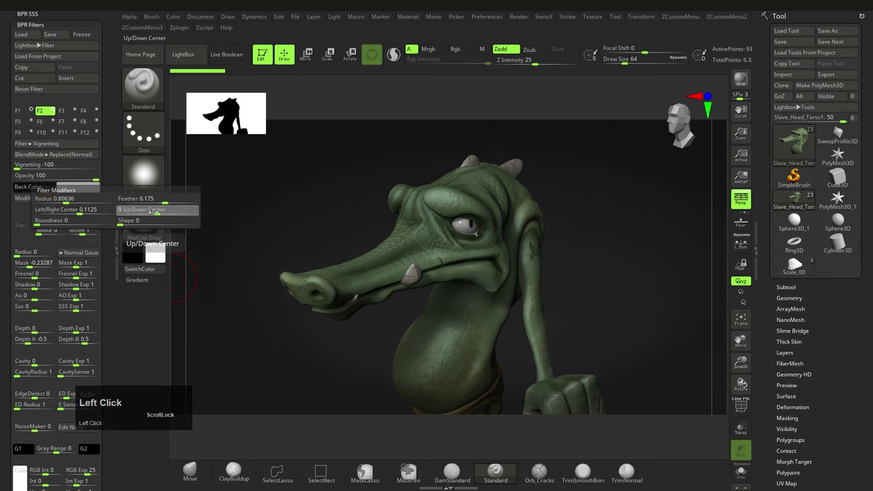
# Step: Enable filter F3 as Orton and set its Mask modulation to about 0.64
pyautogui.click(61, 110)
pyautogui.click(41, 143)
pyautogui.click(176, 144)
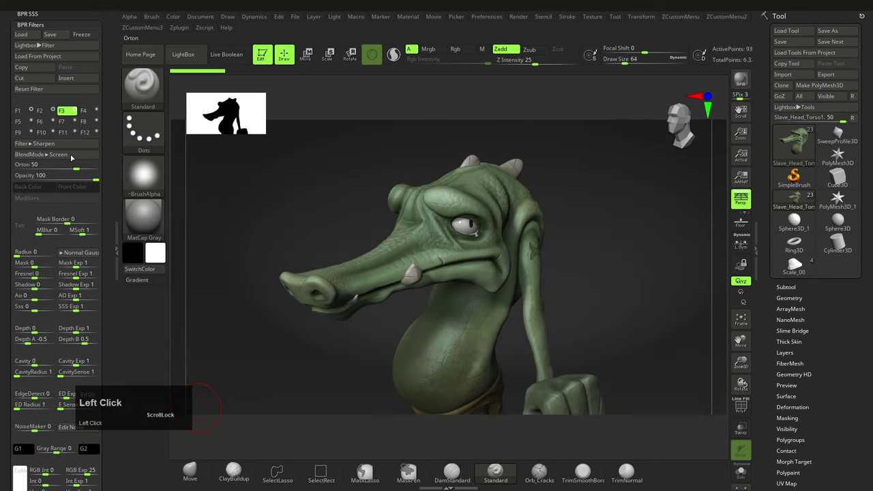
pyautogui.scroll(-1, 1, 254)
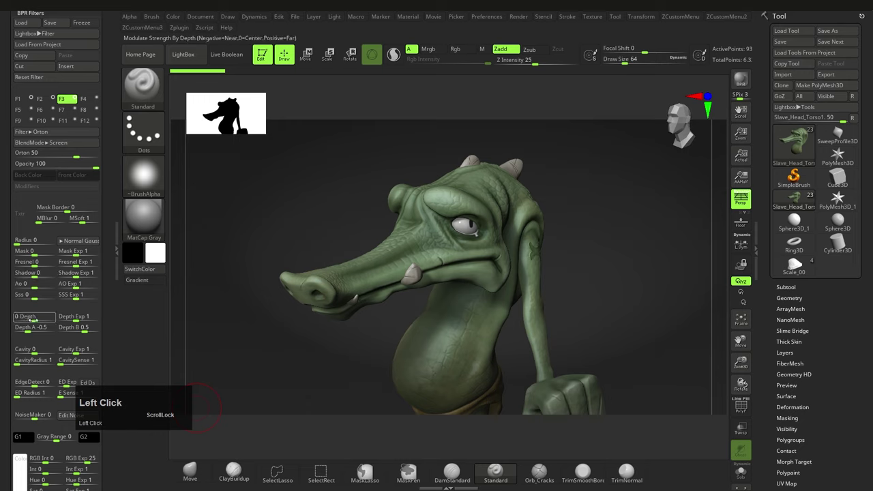
pyautogui.moveTo(34, 255); pyautogui.dragTo(49, 254)
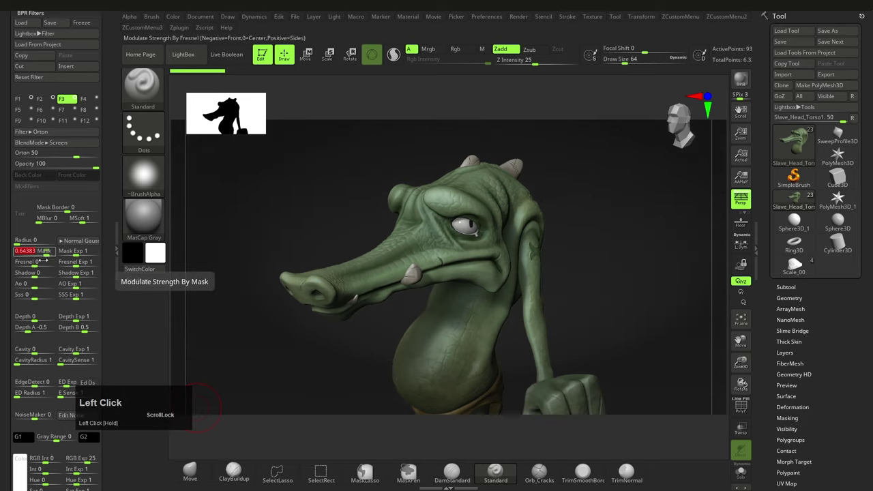
# Step: Enable filter F4 as Material Shading and assign it the ToyPlastic material
pyautogui.click(95, 99)
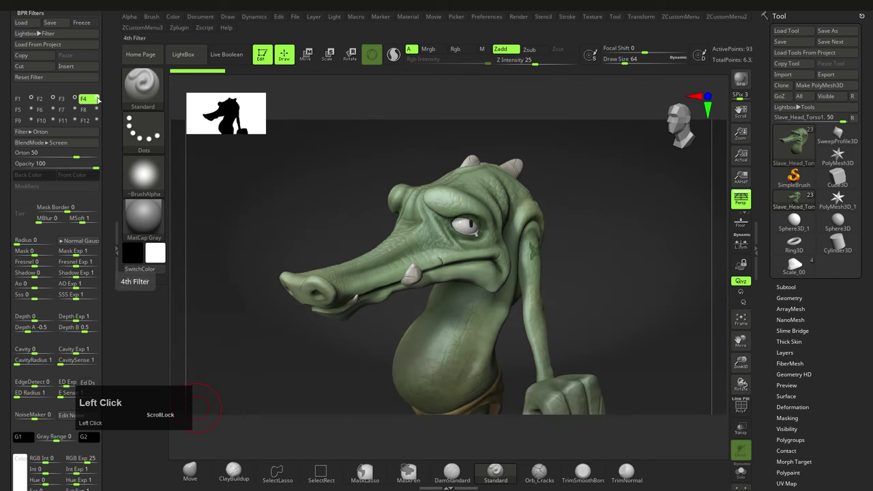
pyautogui.click(49, 133)
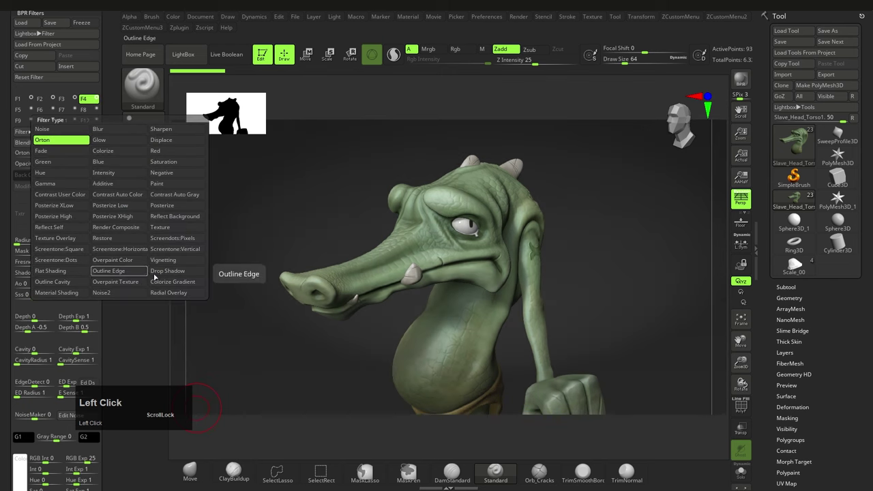
pyautogui.click(61, 292)
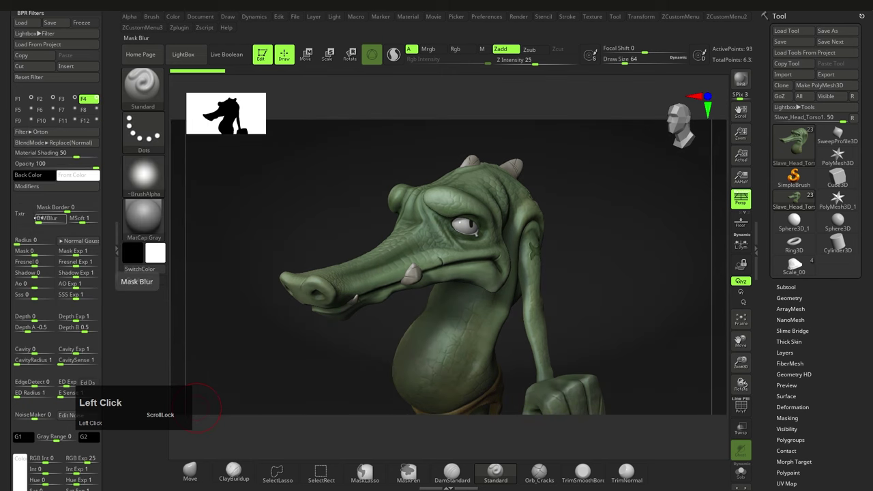
pyautogui.click(21, 214)
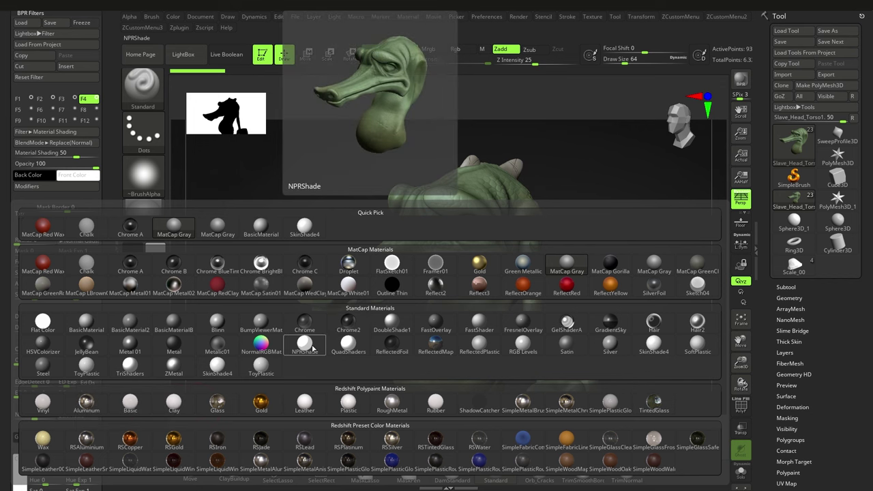
pyautogui.click(262, 367)
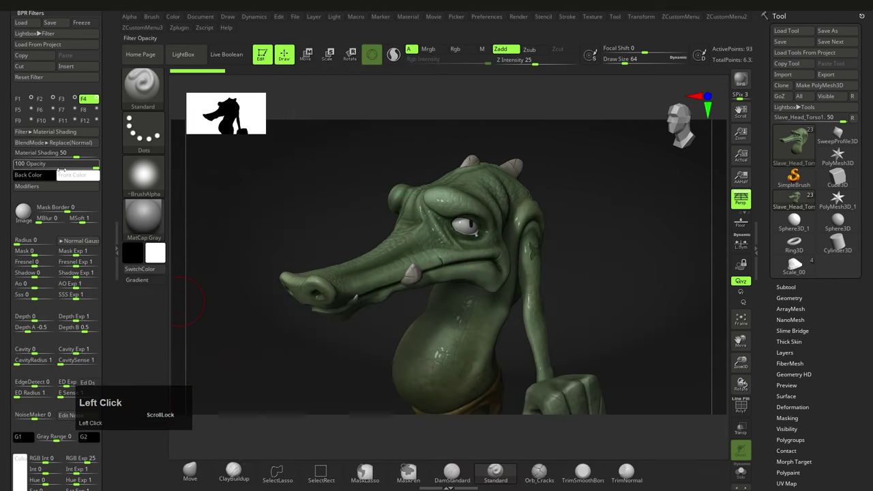
# Step: Lower the Material Shading filter's opacity to below 56 to soften the plastic highlights
pyautogui.click(72, 165)
pyautogui.click(61, 167)
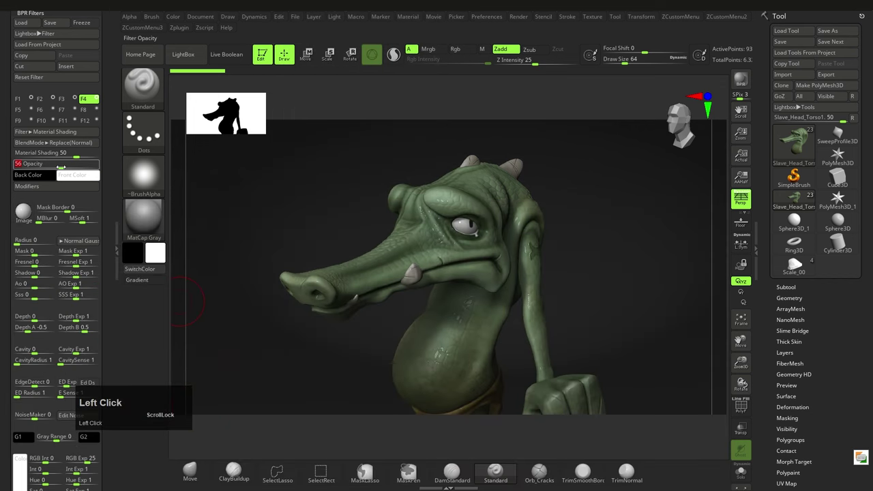
pyautogui.moveTo(54, 168); pyautogui.dragTo(43, 166)
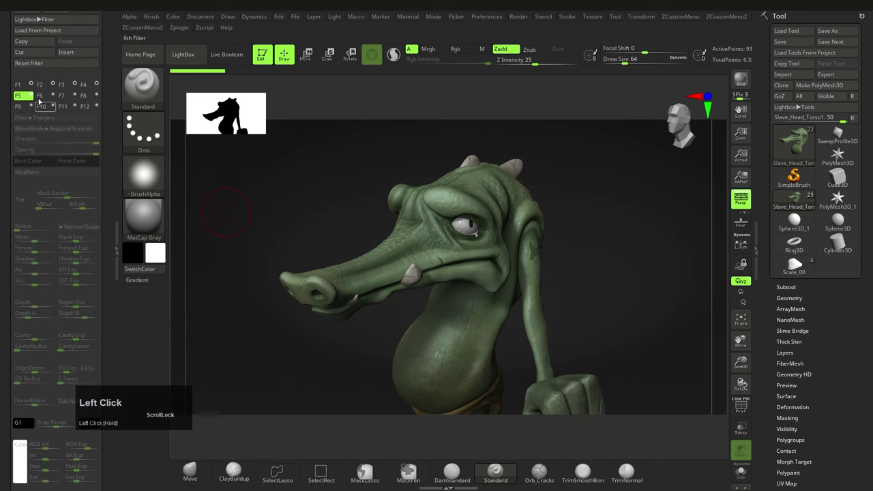
# Step: Enable filter F5 as Sharpen and set its strength to 82
pyautogui.click(32, 96)
pyautogui.click(24, 117)
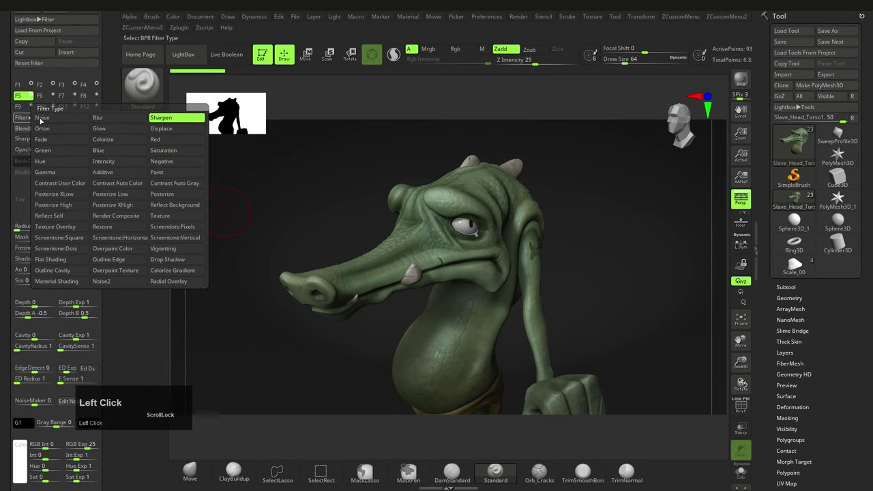
pyautogui.click(94, 142)
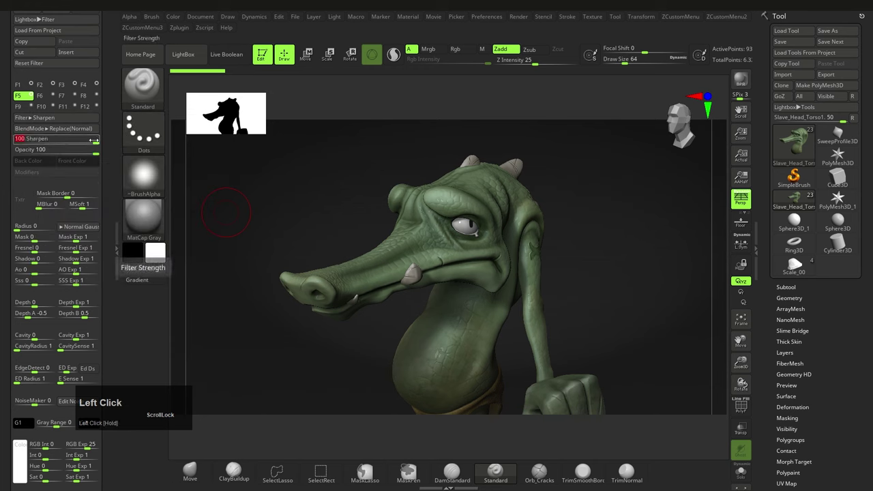
pyautogui.moveTo(94, 142); pyautogui.dragTo(64, 140)
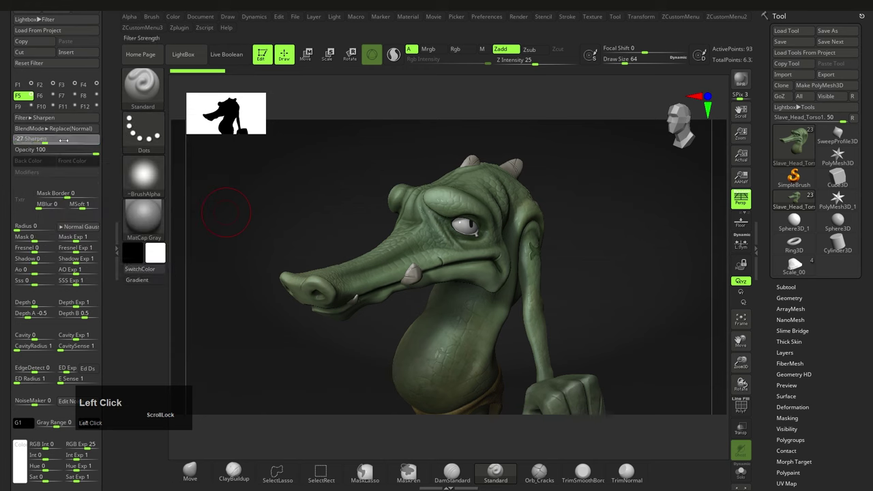
pyautogui.click(88, 141)
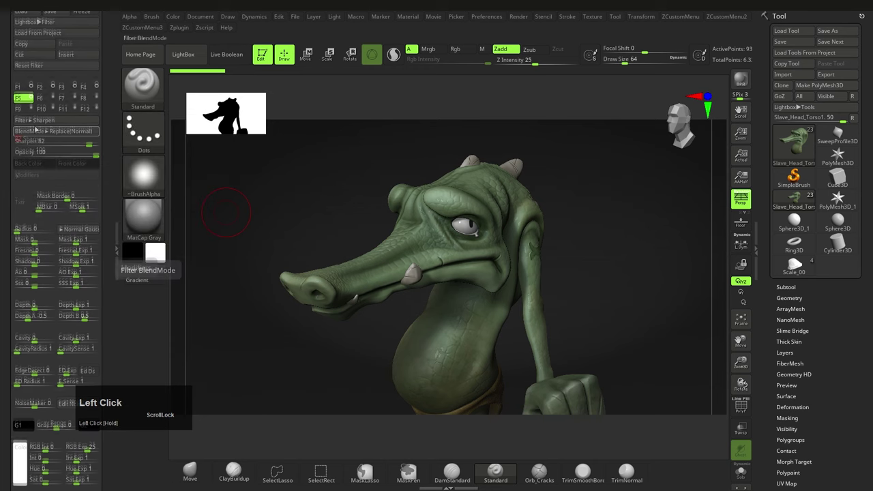
# Step: Enable filter F6 as Blur and set its strength to 100
pyautogui.click(40, 98)
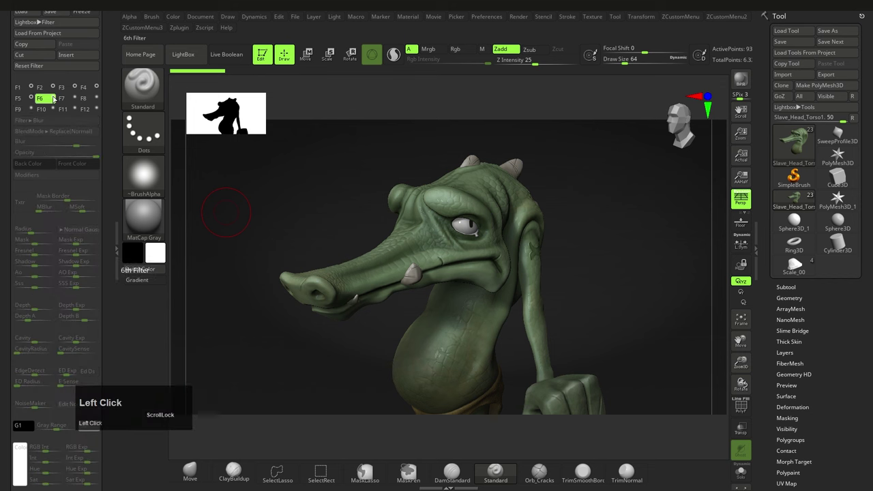
pyautogui.click(49, 121)
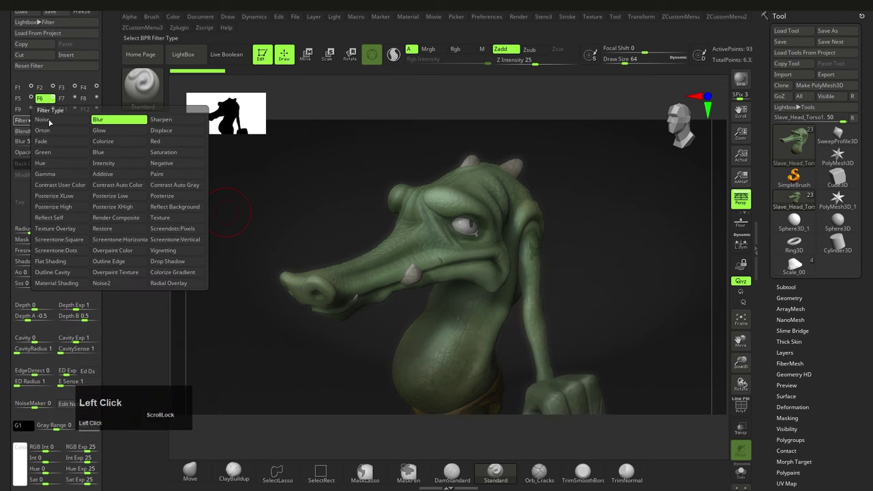
pyautogui.click(141, 121)
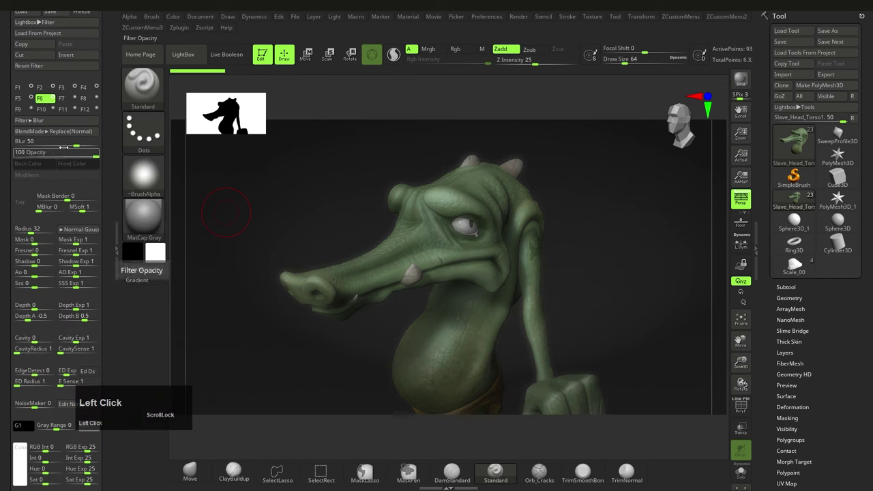
pyautogui.moveTo(78, 144); pyautogui.dragTo(98, 144)
# Step: Set the Blur filter's Depth modulation to about 0.59, sampling Depth A at the creature's eye and Depth B on the lower torso
pyautogui.moveTo(2, 297); pyautogui.dragTo(47, 262)
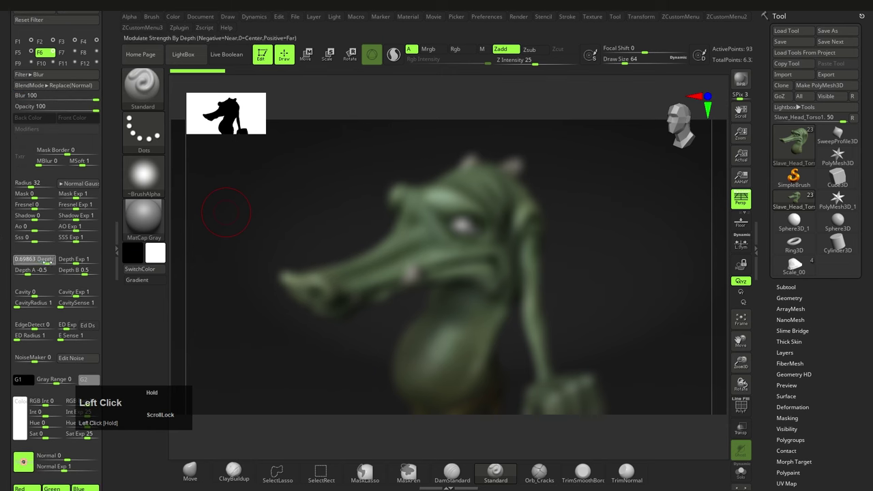
pyautogui.click(50, 262)
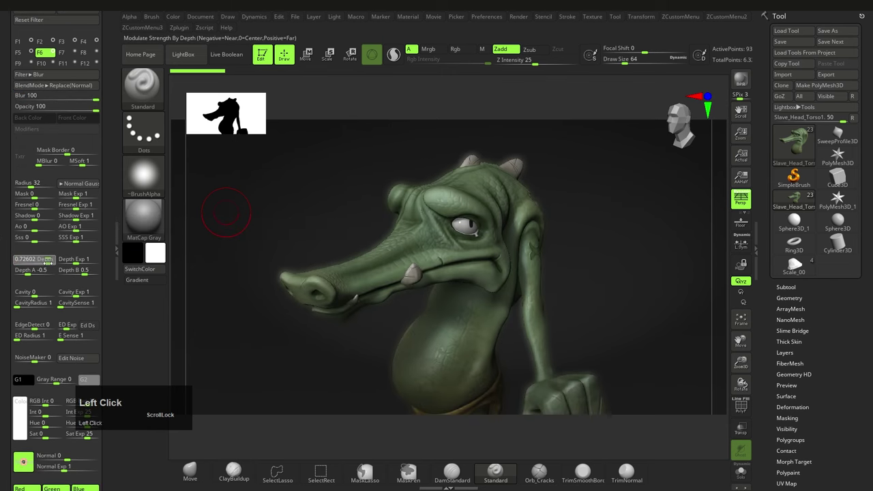
pyautogui.click(45, 261)
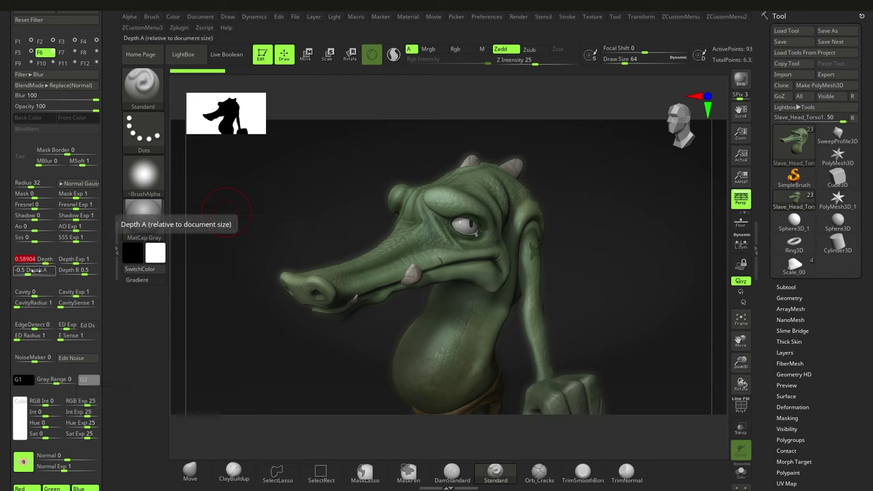
pyautogui.moveTo(33, 270); pyautogui.dragTo(464, 225)
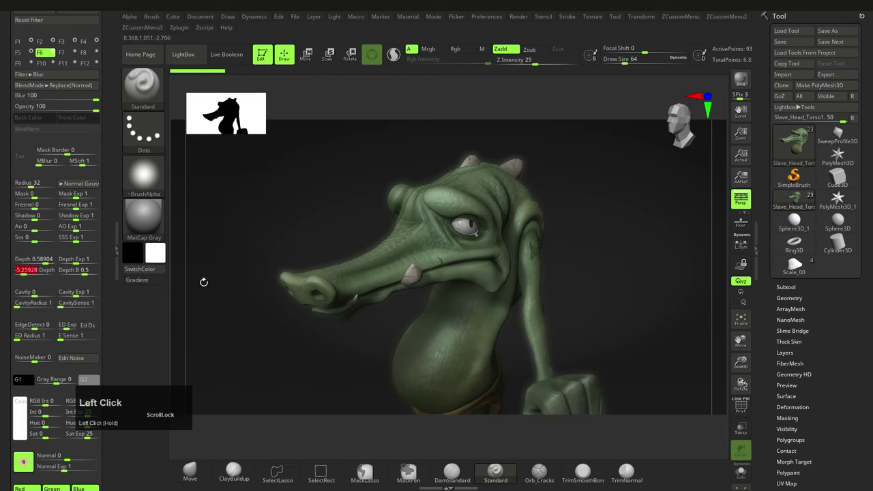
pyautogui.moveTo(71, 270); pyautogui.dragTo(483, 410)
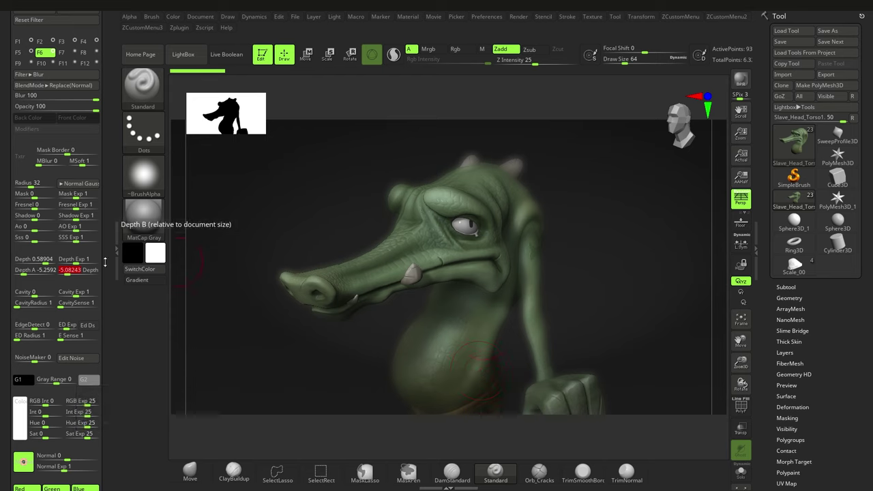
# Step: Reduce the Blur filter's opacity to 66
pyautogui.moveTo(104, 118); pyautogui.dragTo(69, 134)
pyautogui.moveTo(1, 170); pyautogui.dragTo(1, 189)
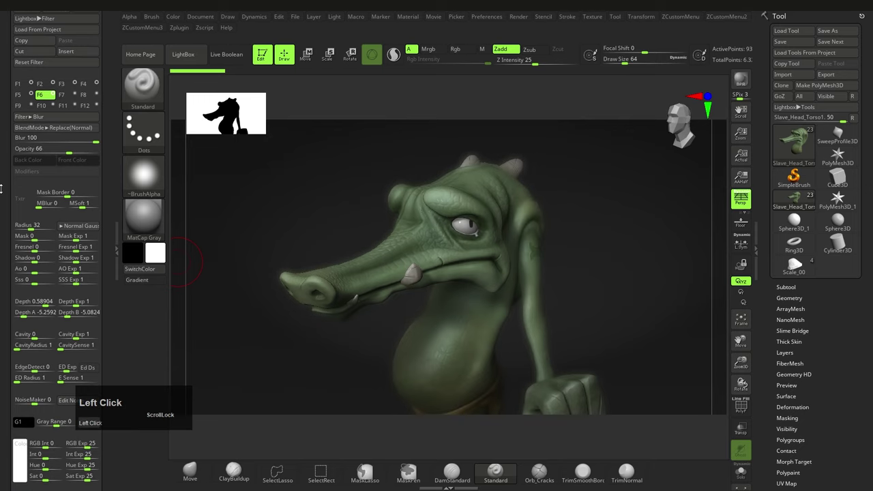
# Step: Compare the render with filter F6 off and on, and set the Blur filter's opacity to 47
pyautogui.click(53, 96)
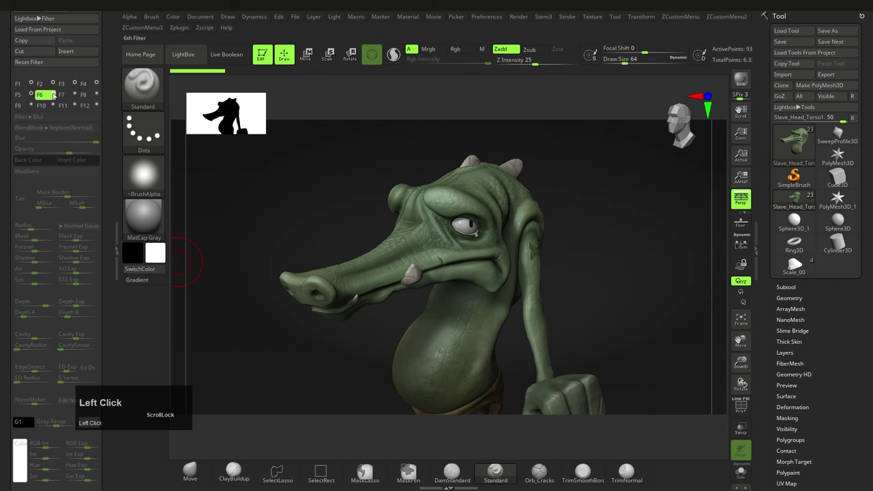
pyautogui.click(53, 96)
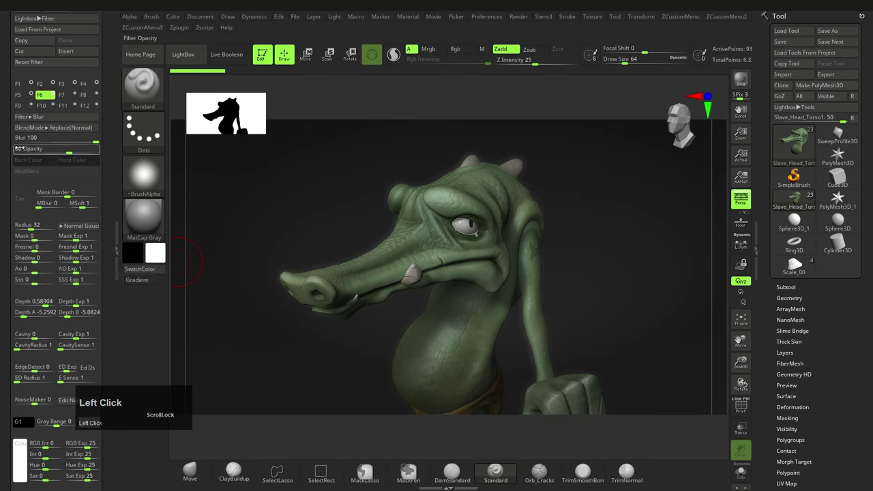
pyautogui.moveTo(66, 148); pyautogui.dragTo(49, 148)
pyautogui.click(46, 148)
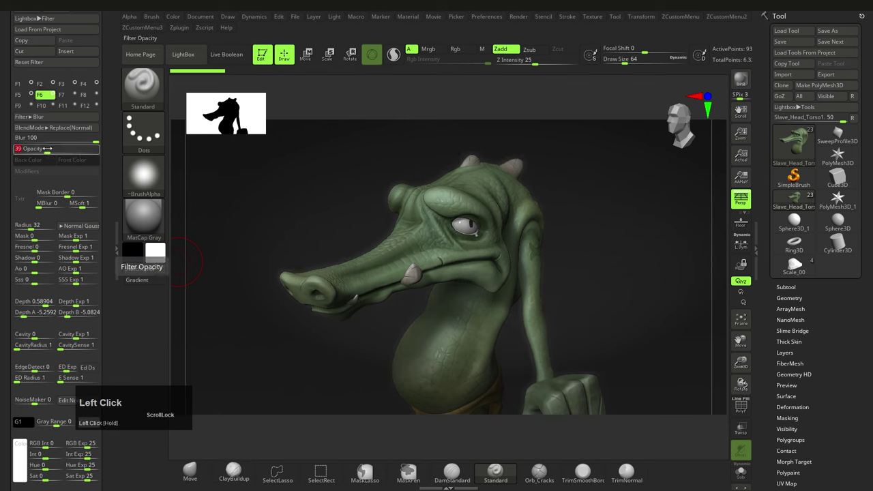
pyautogui.write('47')
pyautogui.press('Return')
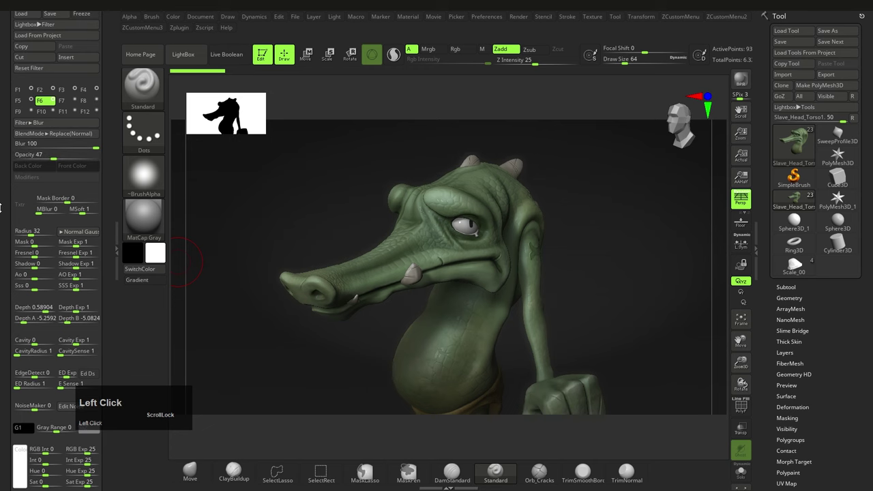
# Step: Enable filter F7 and set its filter type to Noise2
pyautogui.click(68, 103)
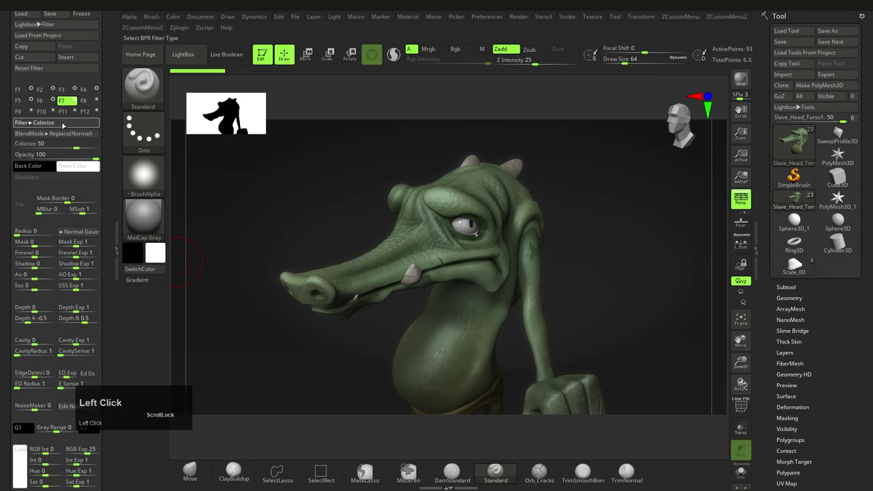
pyautogui.click(63, 123)
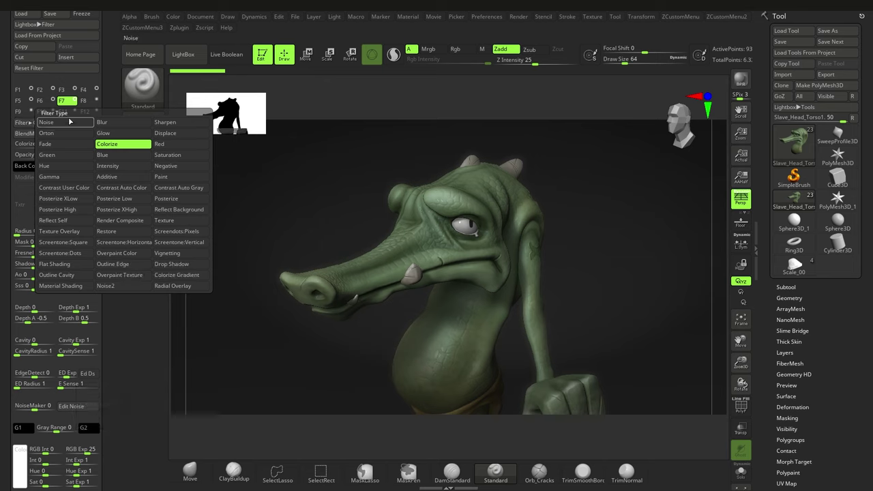
pyautogui.click(113, 286)
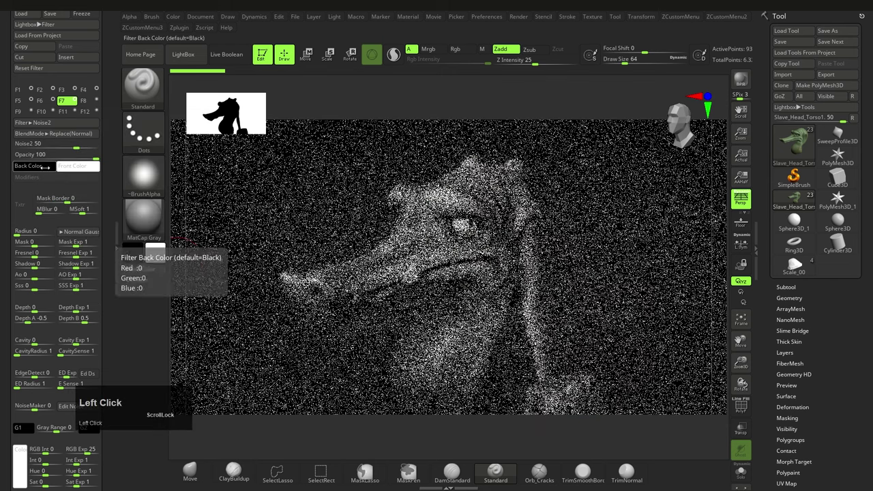
# Step: Try a bright red back color and a dark green front color on the Noise2 filter
pyautogui.click(45, 167)
pyautogui.click(27, 168)
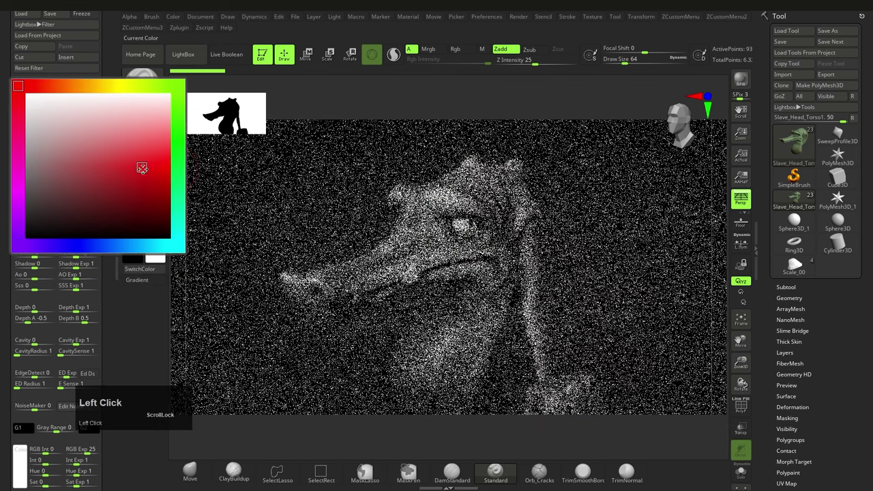
pyautogui.moveTo(142, 168)
pyautogui.mouseDown()
pyautogui.moveTo(158, 173)
pyautogui.moveTo(162, 163)
pyautogui.mouseUp()
pyautogui.click(79, 167)
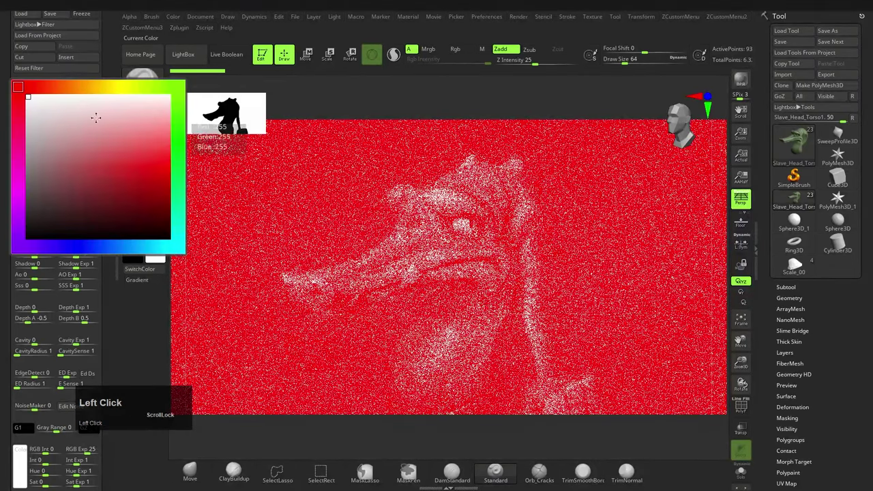
pyautogui.moveTo(118, 86); pyautogui.dragTo(170, 89)
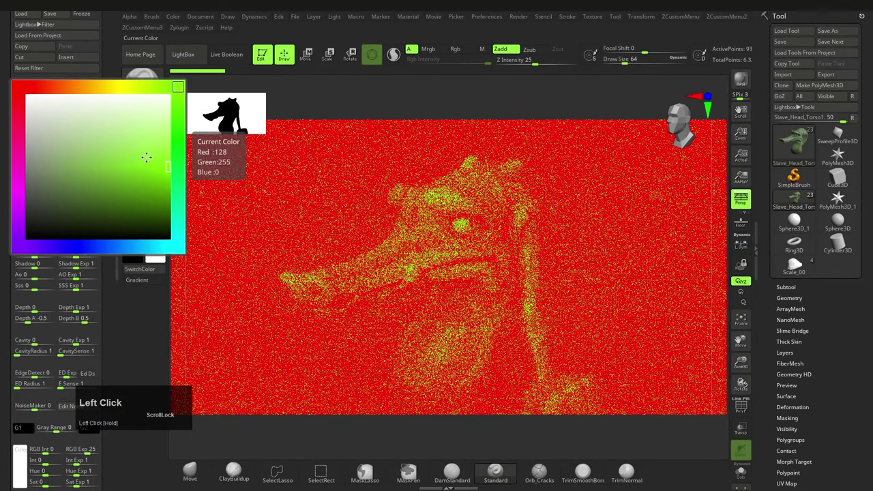
pyautogui.moveTo(146, 158)
pyautogui.mouseDown()
pyautogui.moveTo(140, 182)
pyautogui.moveTo(100, 200)
pyautogui.moveTo(112, 199)
pyautogui.mouseUp()
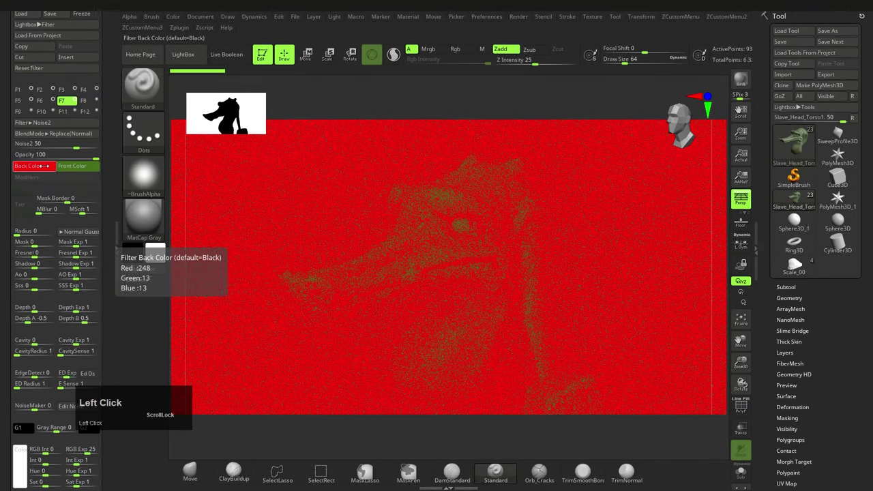
# Step: Give the Noise2 filter a dark green back color and a red front color, with strength 42 and opacity 9
pyautogui.moveTo(45, 166); pyautogui.dragTo(138, 191)
pyautogui.moveTo(77, 147); pyautogui.dragTo(22, 157)
pyautogui.click(73, 147)
pyautogui.click(45, 157)
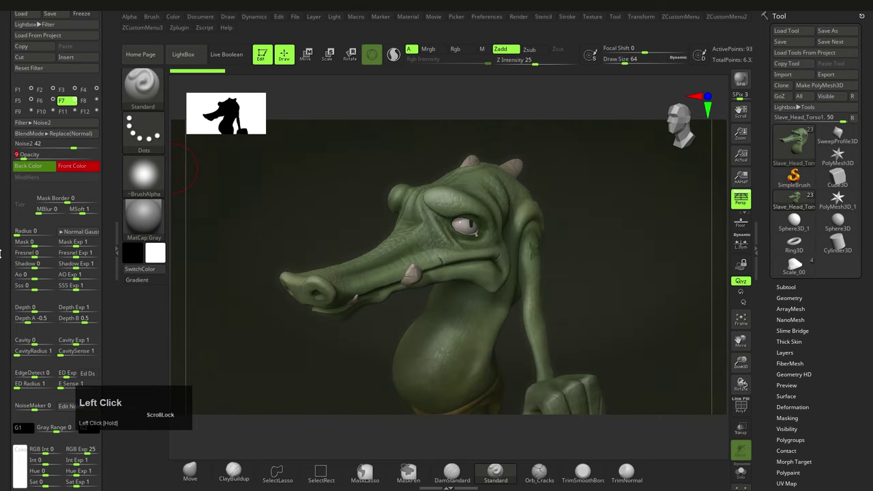
# Step: Set the Noise2 filter's Mask modulation to about -0.53
pyautogui.moveTo(1, 254); pyautogui.dragTo(1, 245)
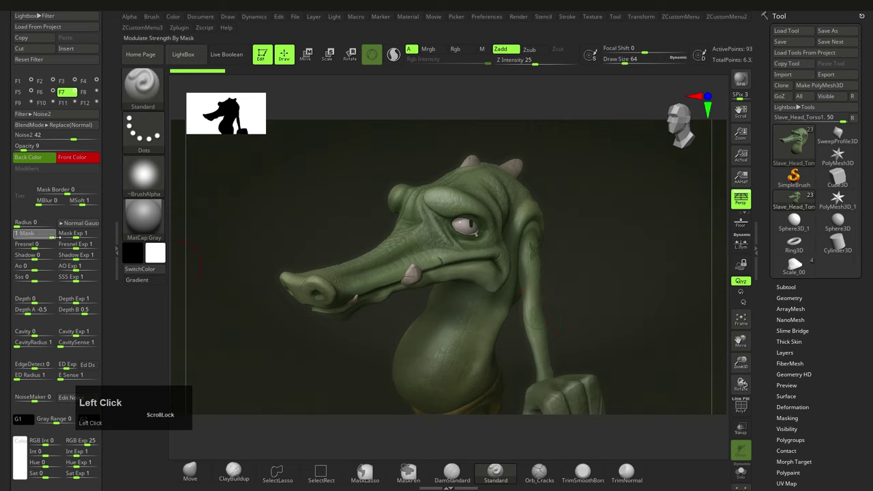
pyautogui.moveTo(56, 238); pyautogui.dragTo(21, 237)
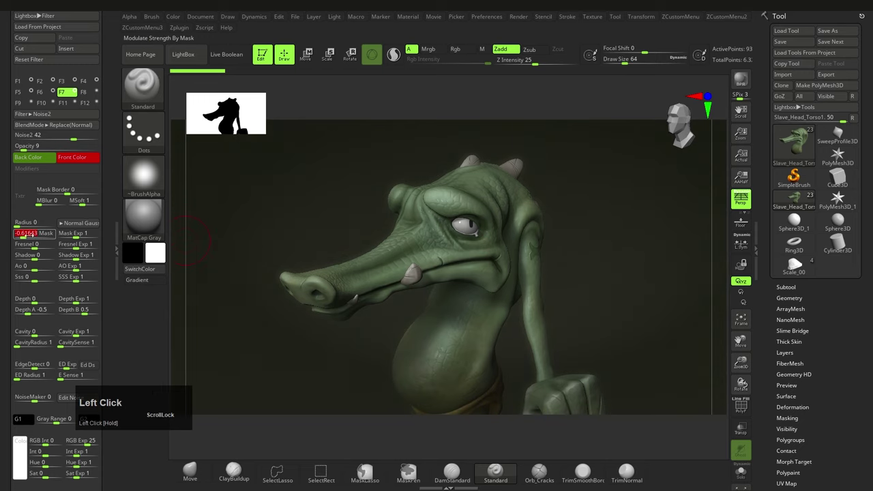
pyautogui.click(23, 234)
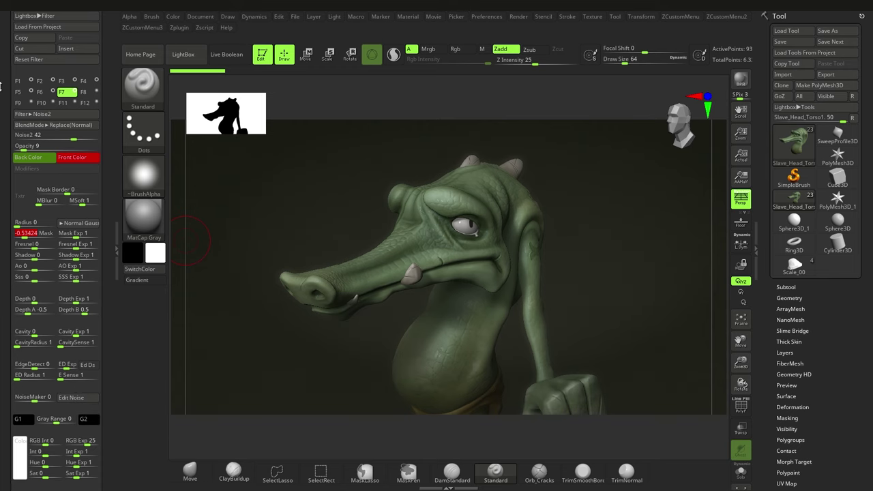
# Step: Enable filter F8 as Outline Edge with strength 43 and a pale pink front color
pyautogui.moveTo(4, 77); pyautogui.dragTo(4, 129)
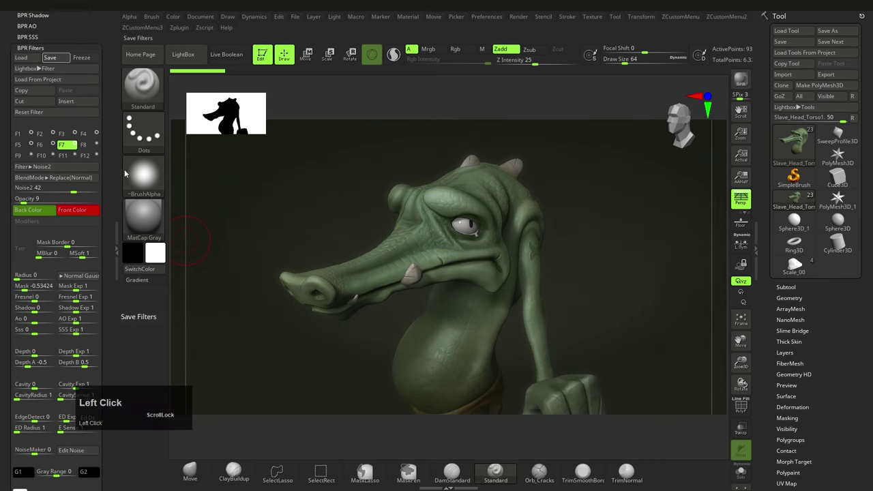
pyautogui.click(96, 161)
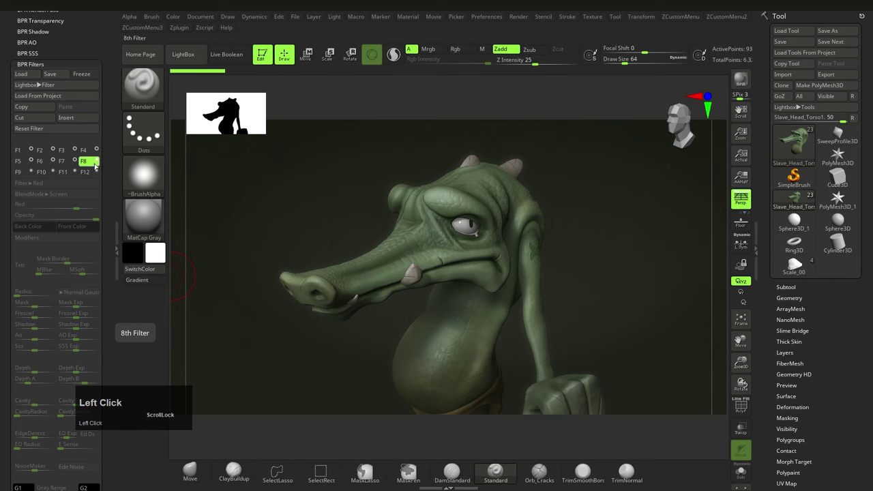
pyautogui.click(96, 164)
pyautogui.click(28, 183)
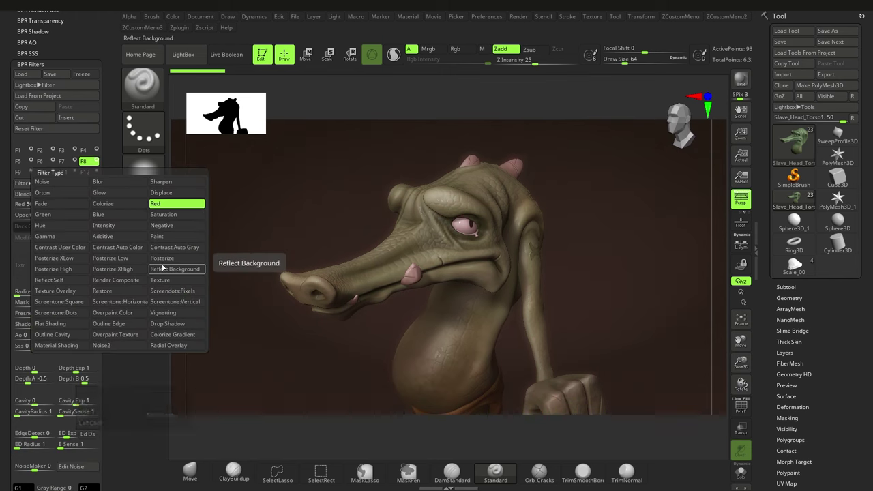
pyautogui.click(126, 328)
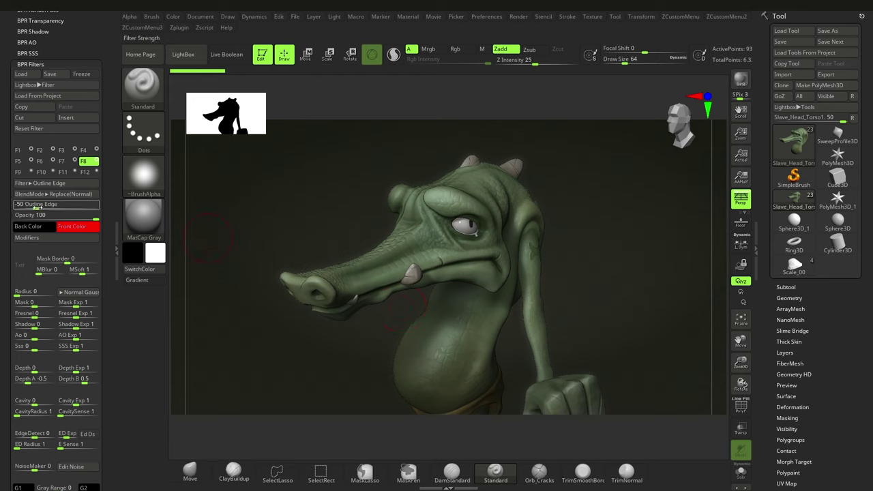
pyautogui.moveTo(34, 208); pyautogui.dragTo(74, 209)
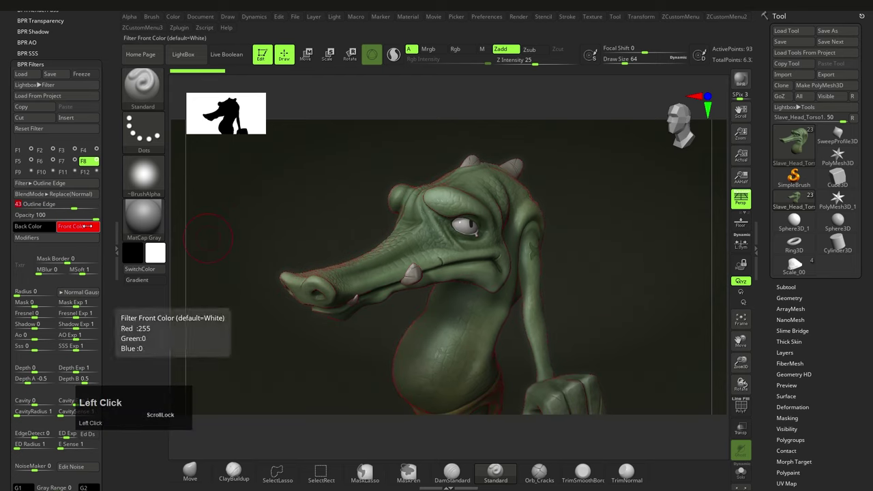
pyautogui.click(87, 226)
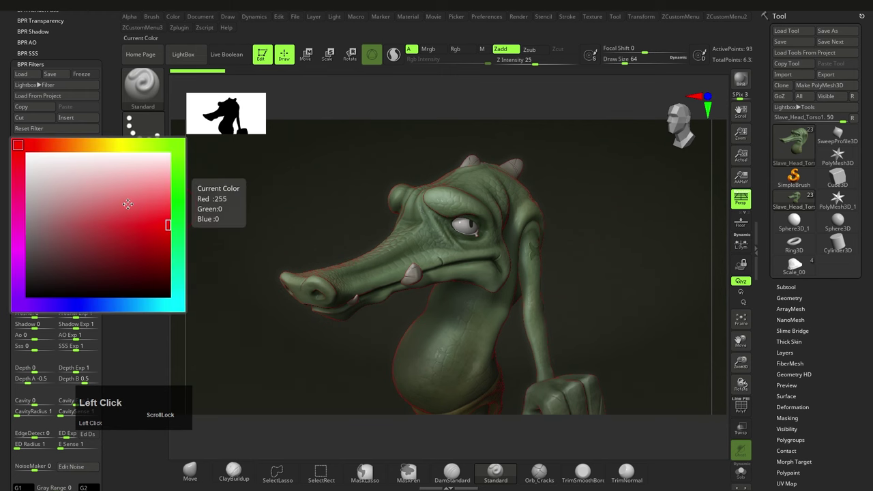
pyautogui.moveTo(153, 165); pyautogui.dragTo(159, 159)
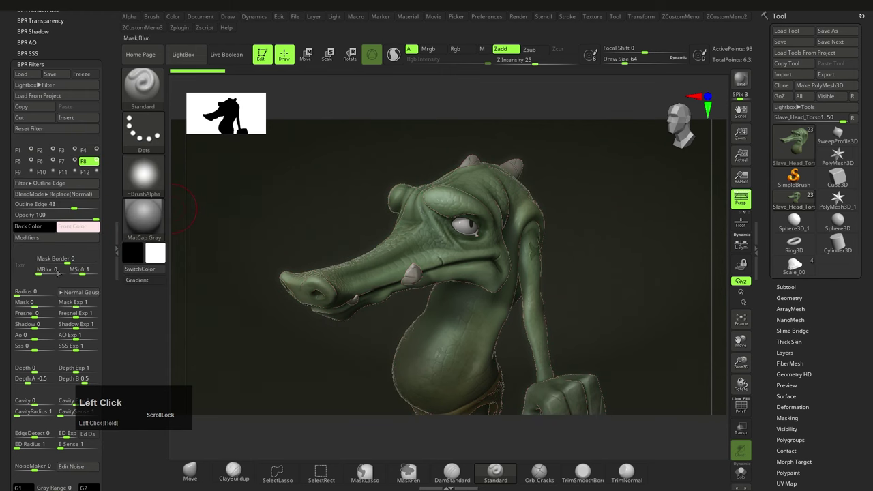
# Step: Disable the Outline Edge filter in slot F8
pyautogui.click(90, 163)
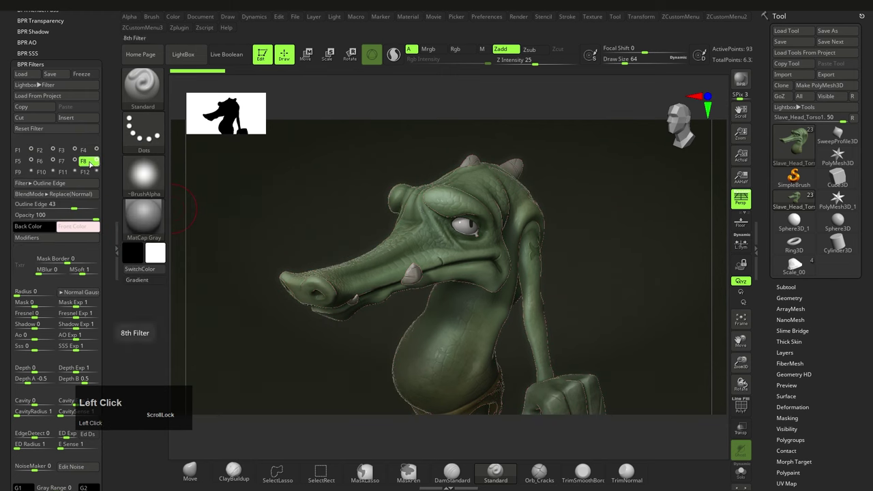
pyautogui.click(40, 183)
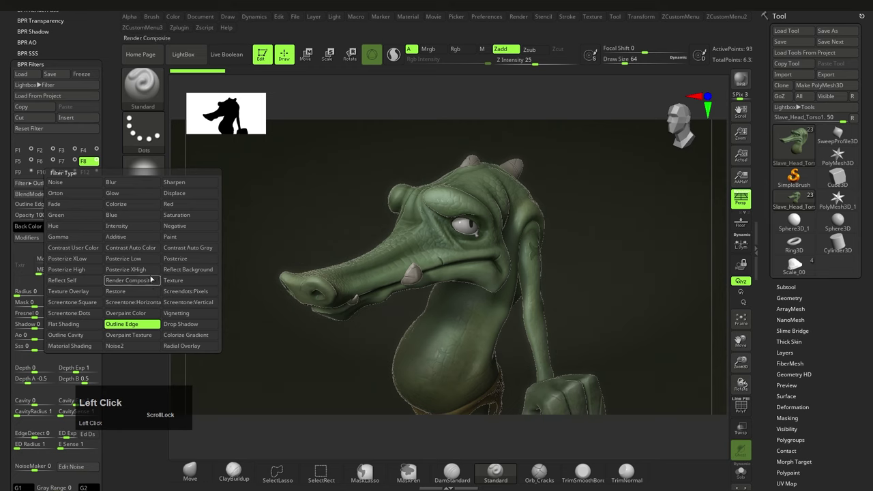
pyautogui.click(96, 161)
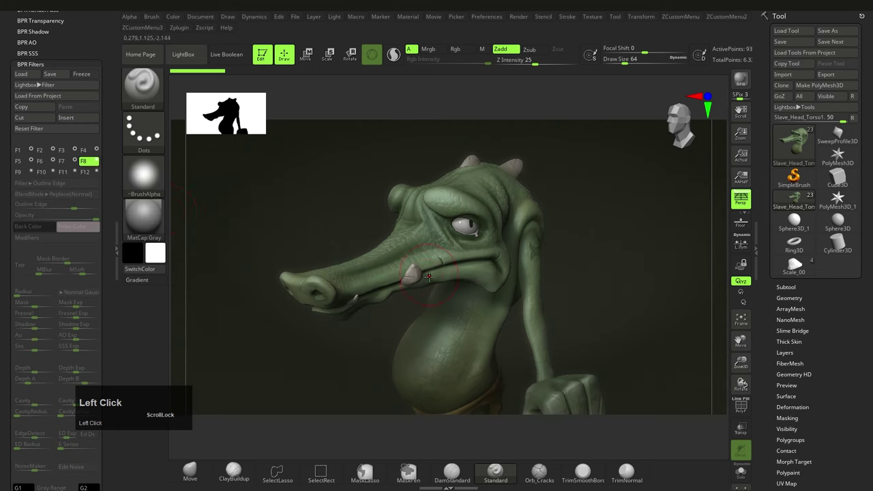
# Step: Clear the current render, browse the LightBox filter presets, and start a new BPR render of the creature
pyautogui.press('Left')
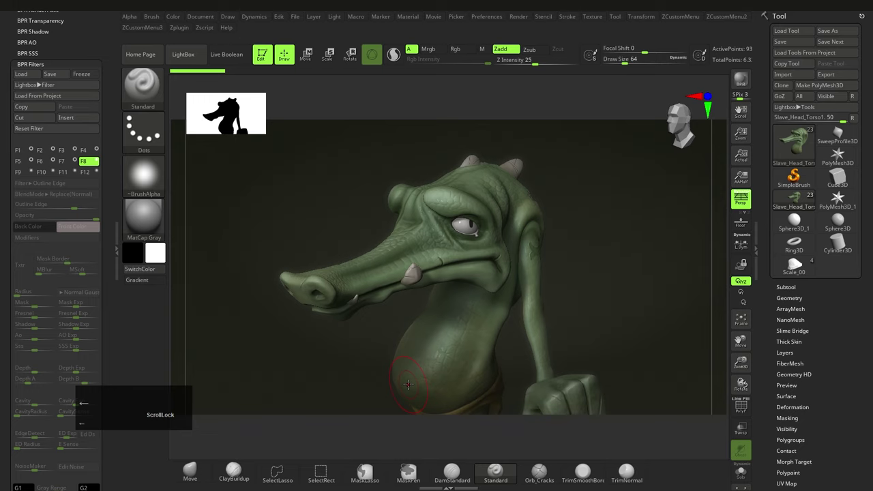
pyautogui.rightClick(408, 385)
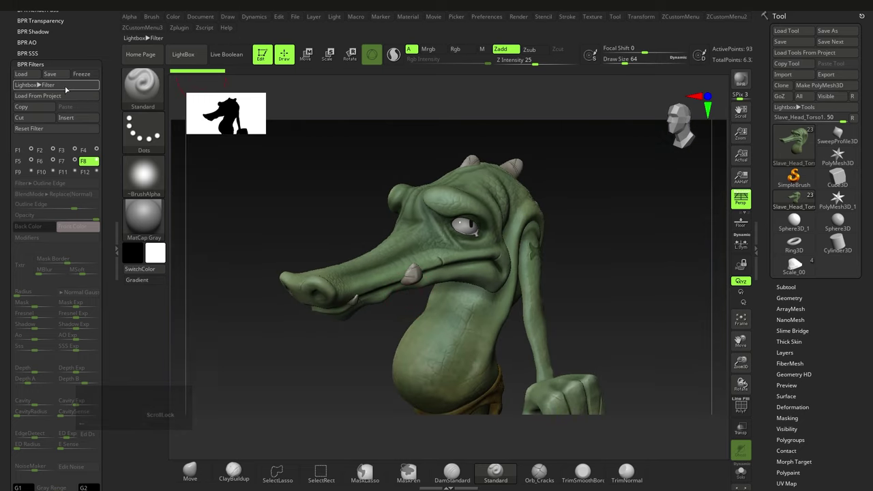
pyautogui.click(43, 85)
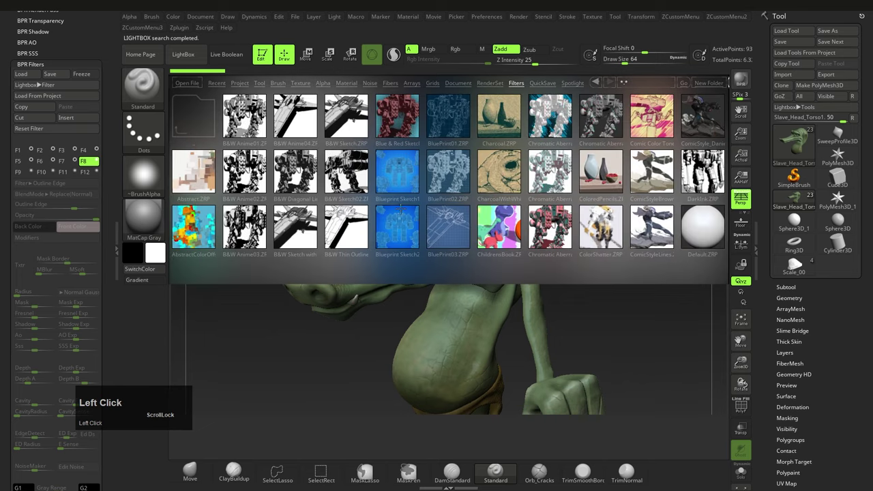
pyautogui.moveTo(500, 174); pyautogui.dragTo(218, 175)
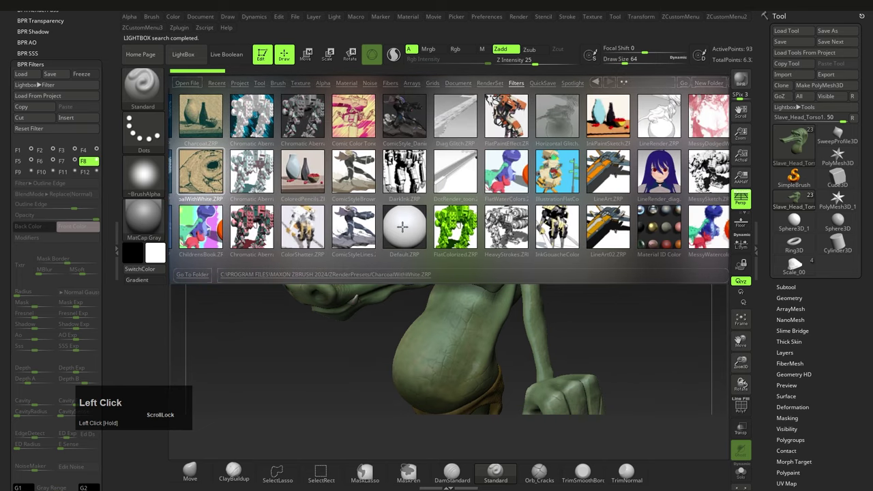
pyautogui.hotkey('shift', 'r')
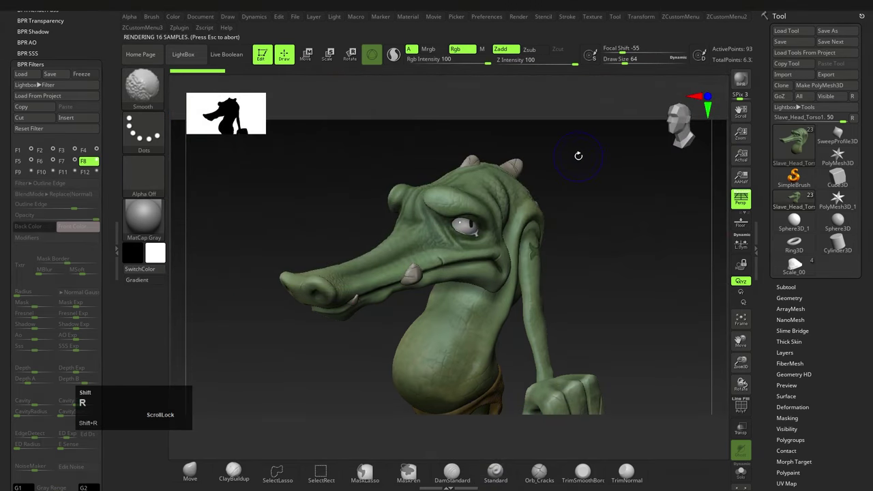